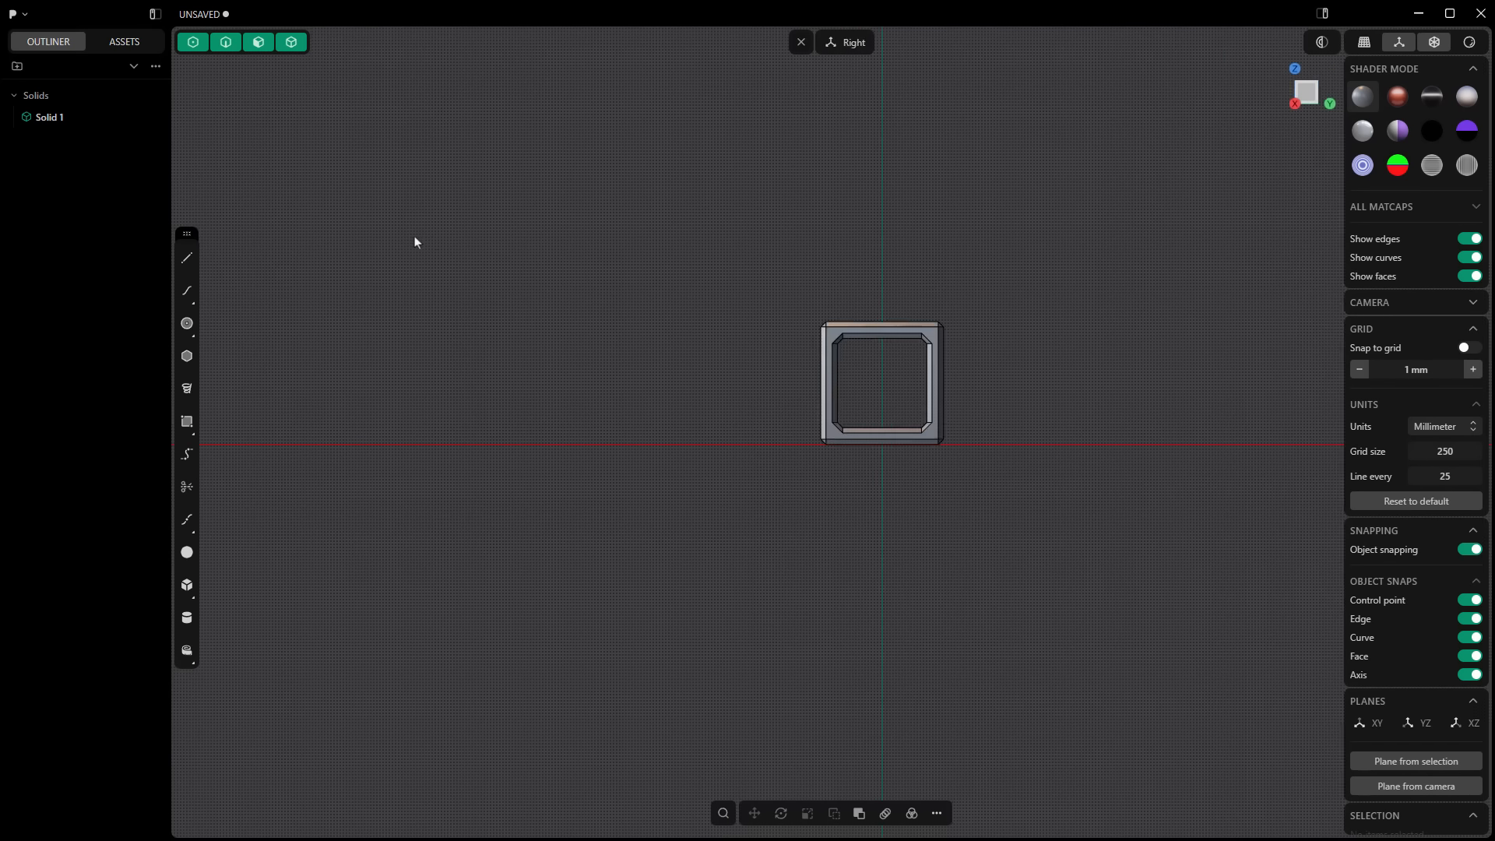
Step: Inspect the hollow cube from several standard views and compare the orthographic and perspective camera projections
key(ctrl+3)
key(ctrl+7)
click(801, 42)
click(1366, 48)
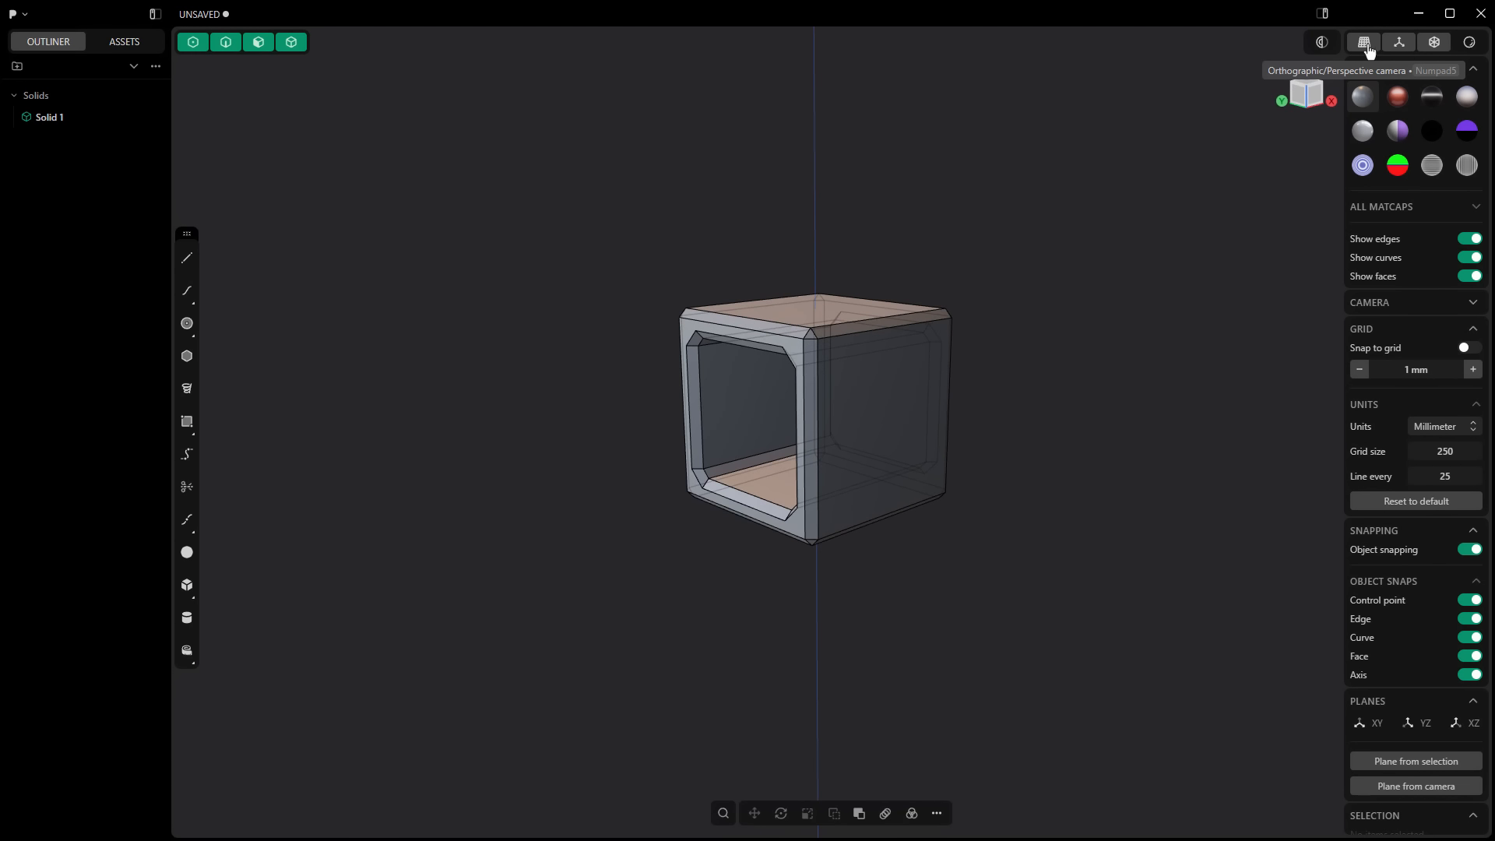
click(1473, 304)
click(1382, 302)
key(1)
key(2)
middle_drag(979, 400, 1087, 433)
key(5)
key(7)
key(ctrl+7)
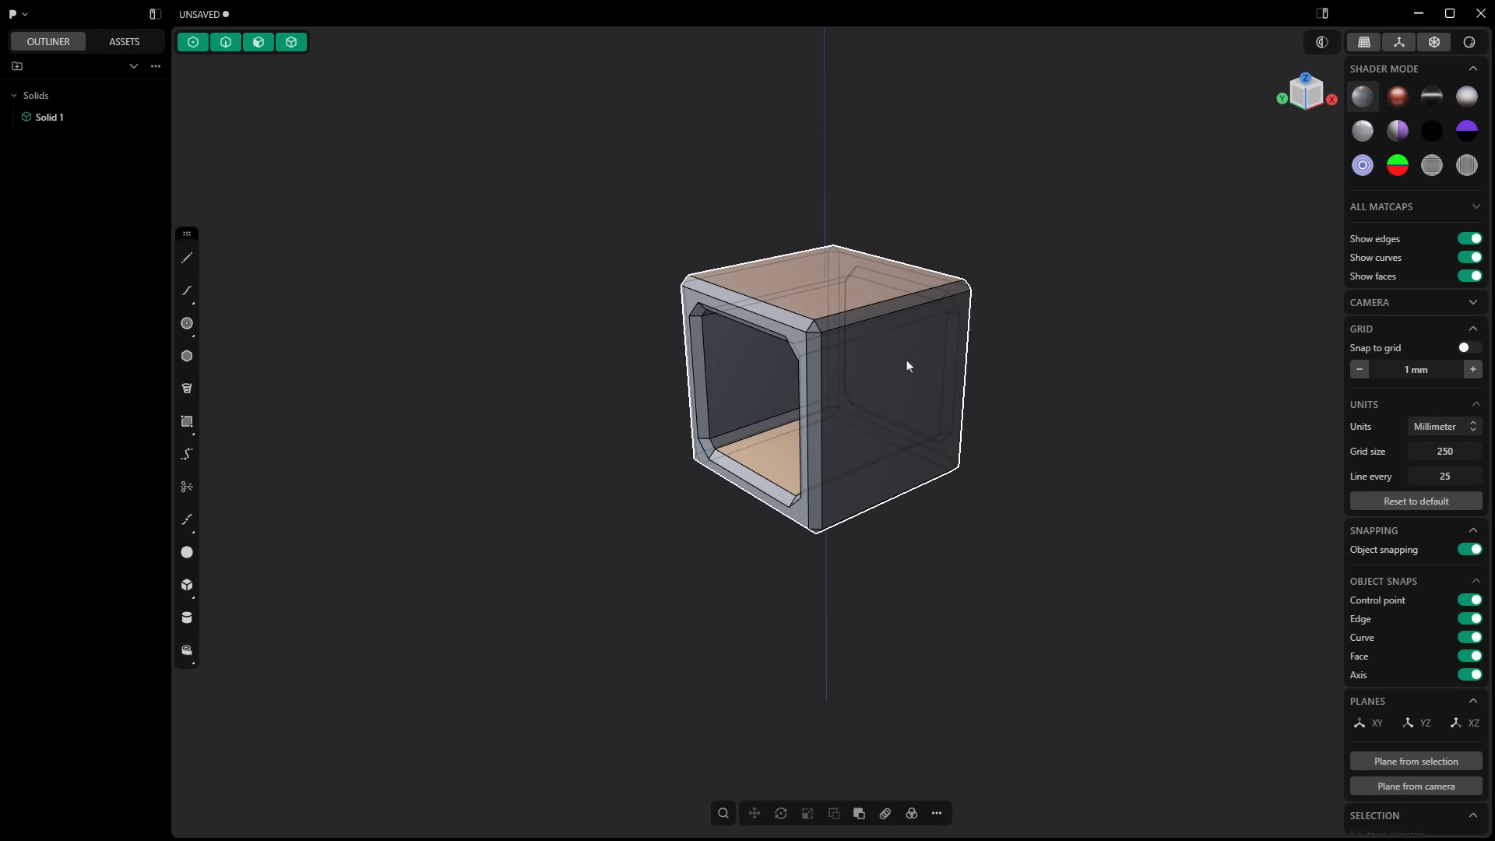
Step: Align a temporary construction plane to the chamfered face along the cube's upper edge and draw a circle from its center
scroll(898, 341, up, 4)
click(929, 293)
key(space)
key(shift+c)
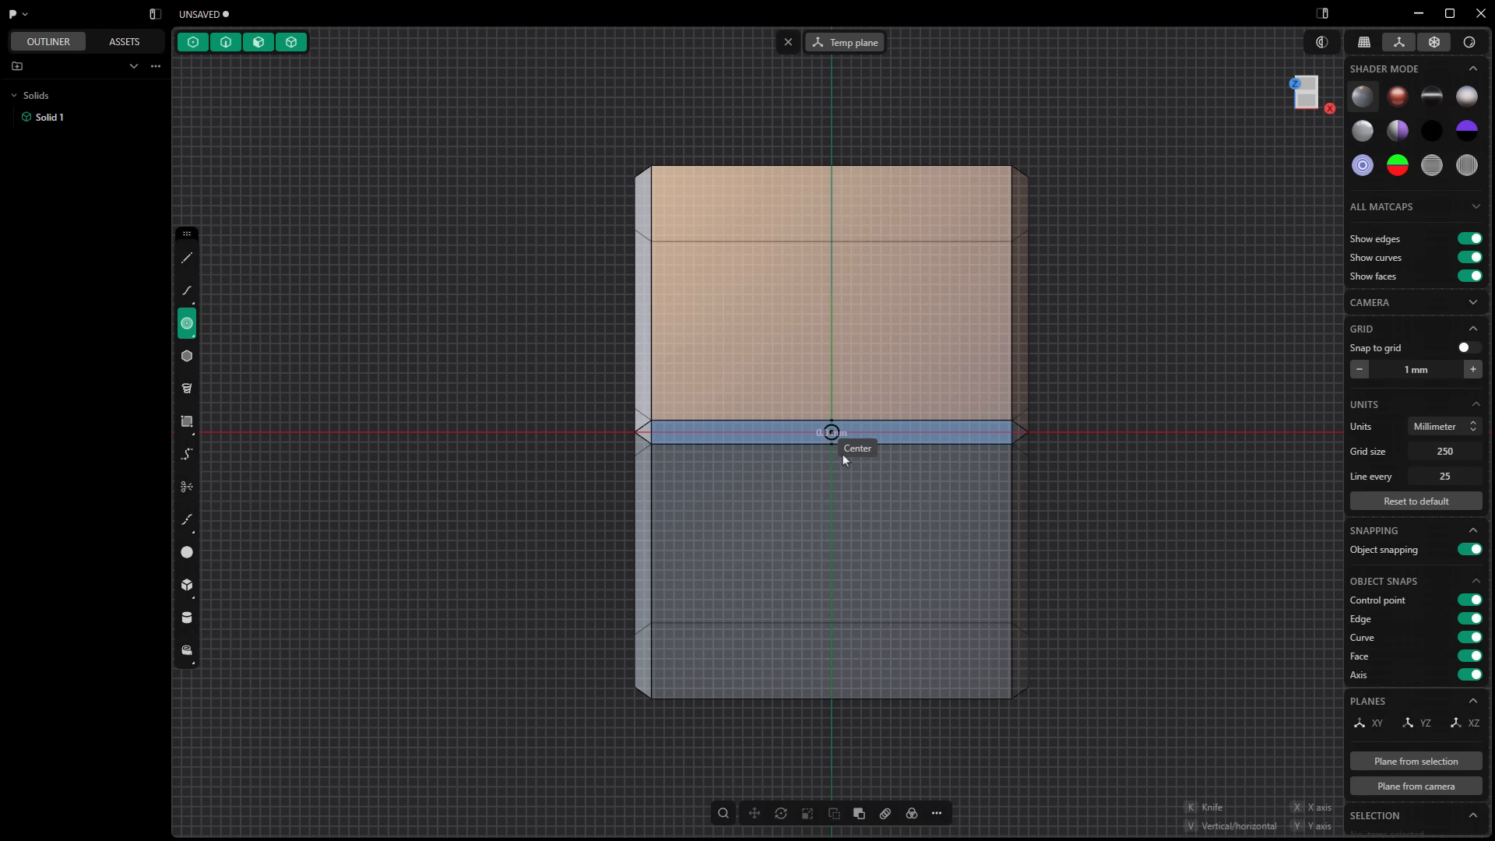
click(831, 432)
click(917, 532)
middle_drag(918, 532, 1051, 506)
Step: Extrude the circle through the cube as a Boolean cut and hide the circle curve
key(e)
drag(821, 334, 587, 503)
key(q)
key(Return)
click(111, 161)
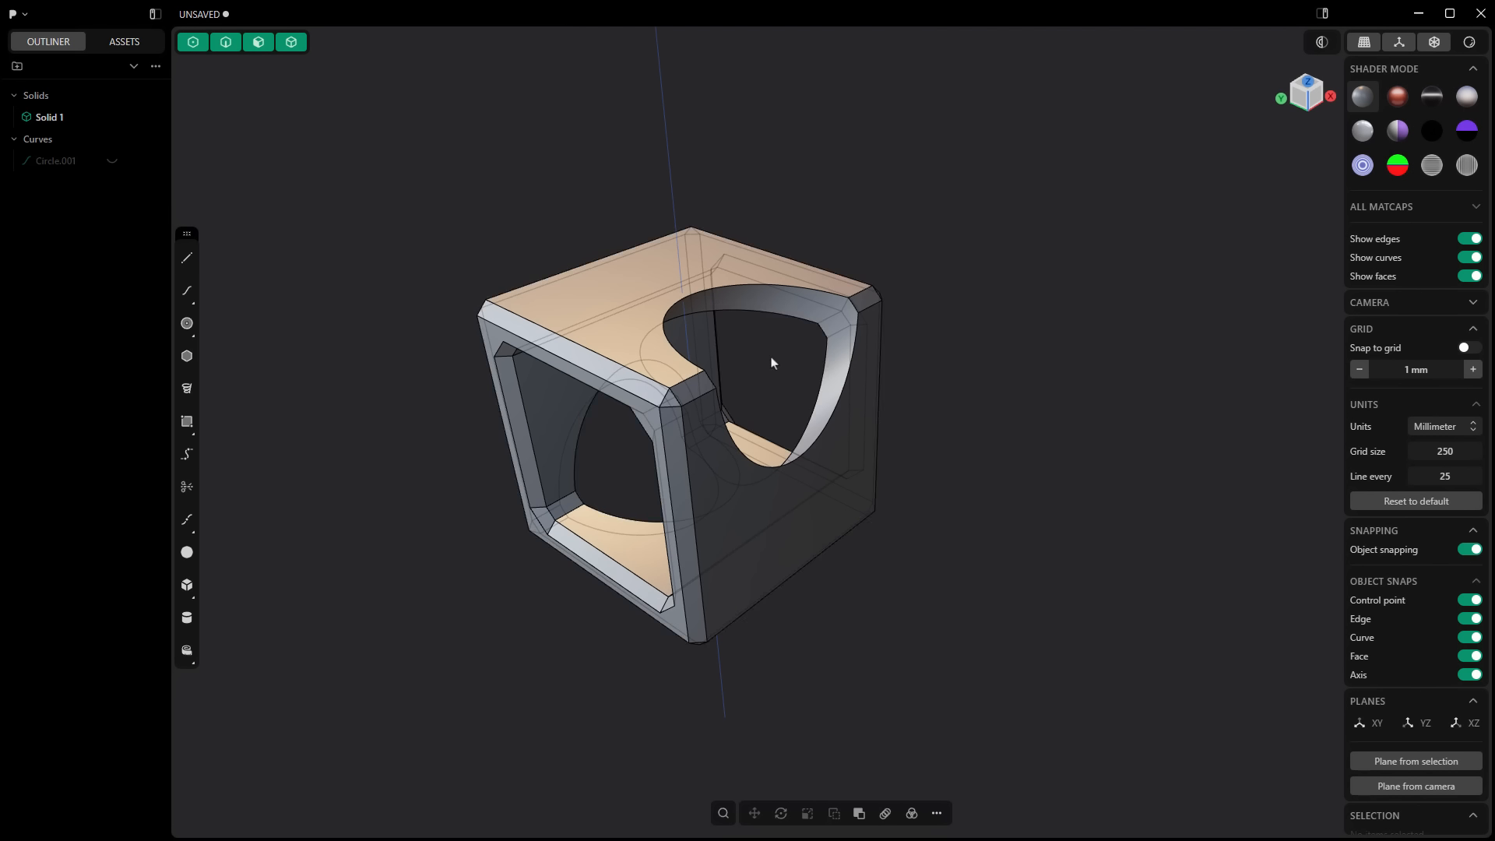
Step: Unhide the circle and toggle the isolation of the cut cube
key(alt+h)
click(796, 579)
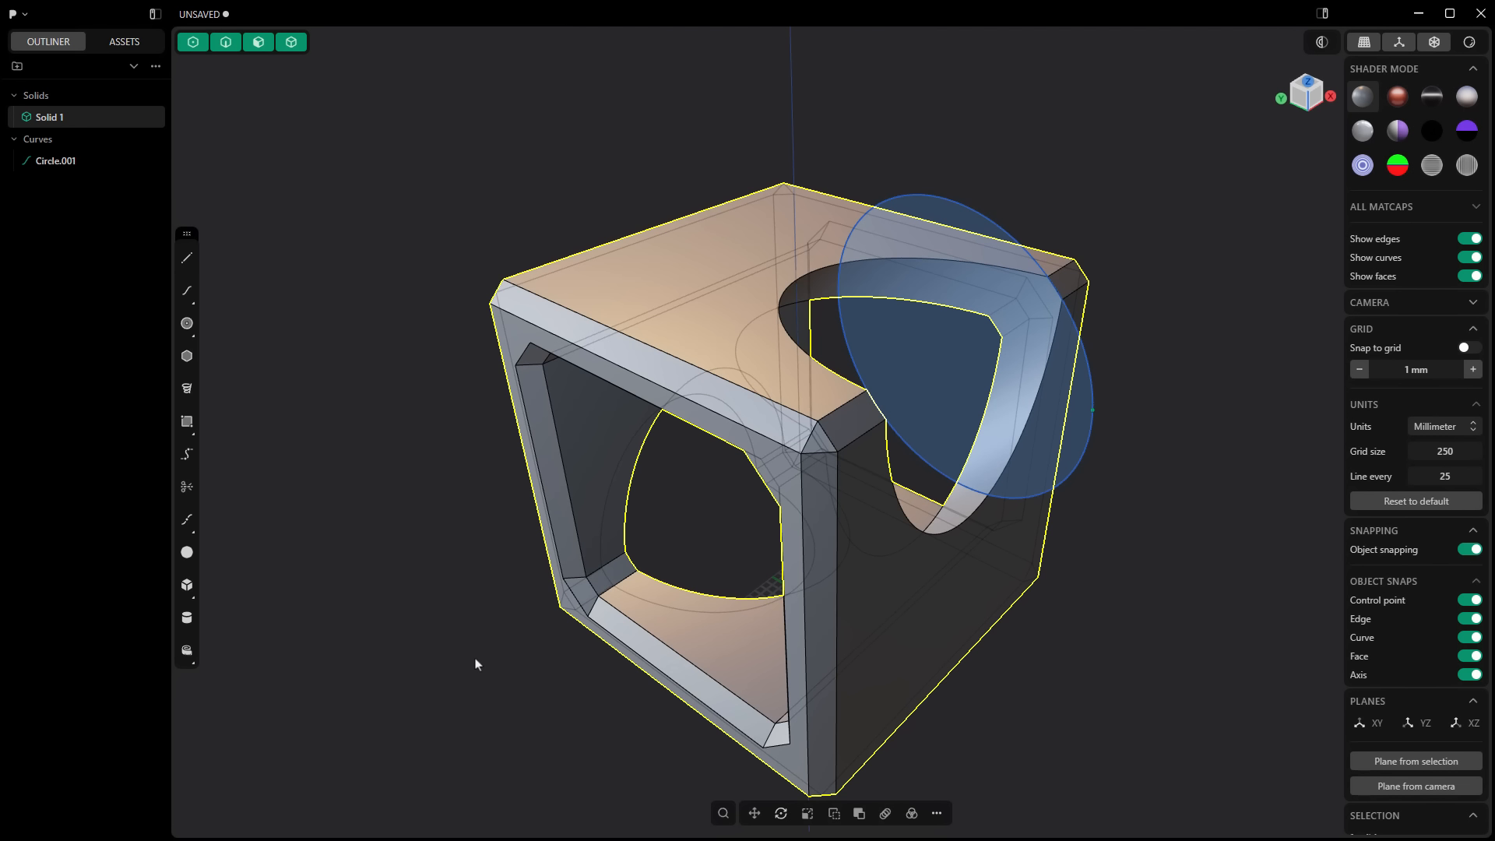
key(slash)
key(slash)
key(slash)
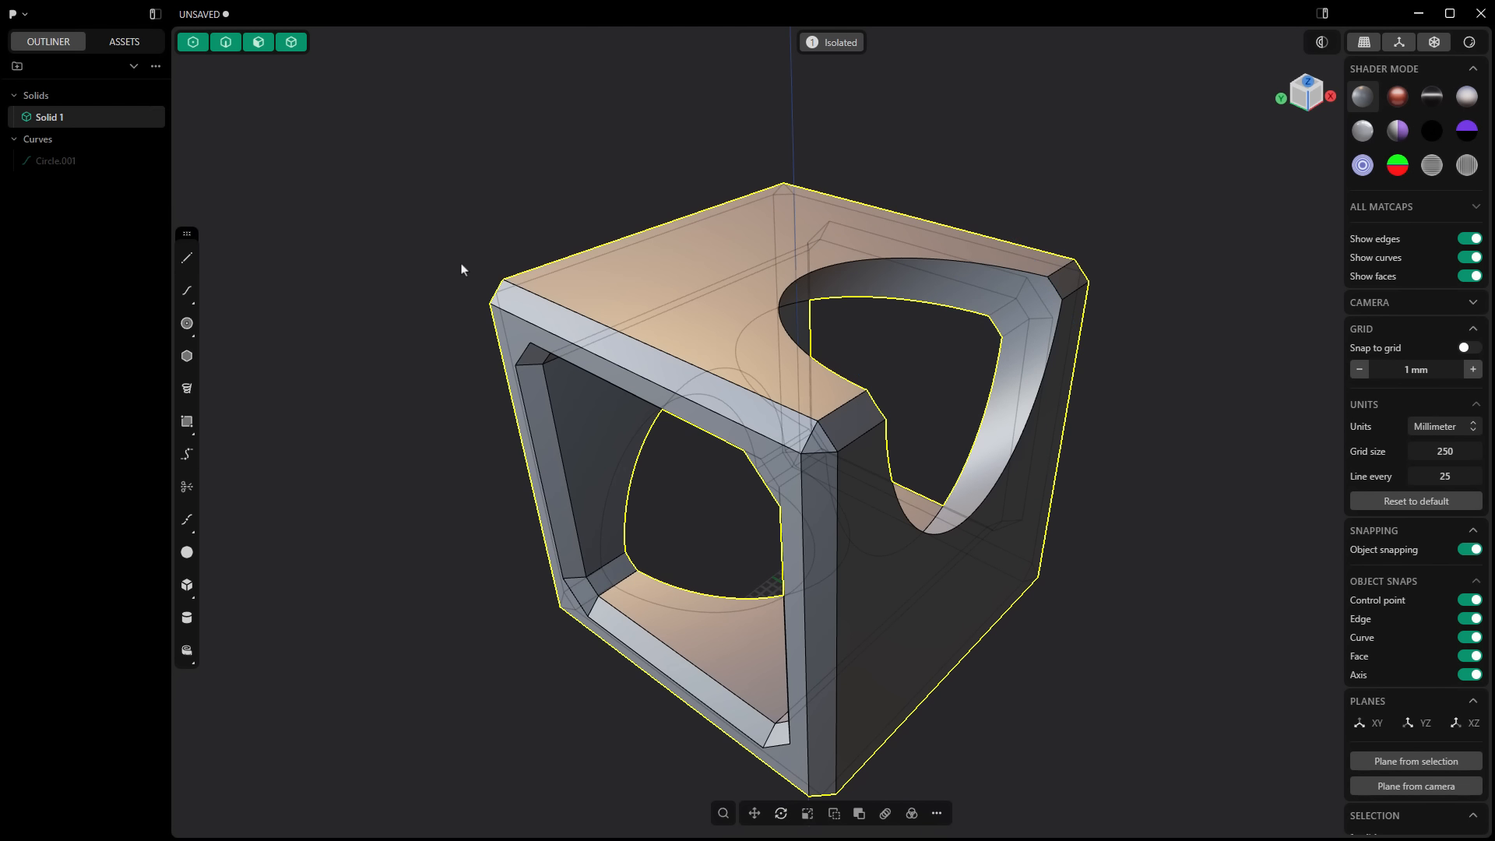
click(112, 162)
middle_drag(479, 515, 503, 490)
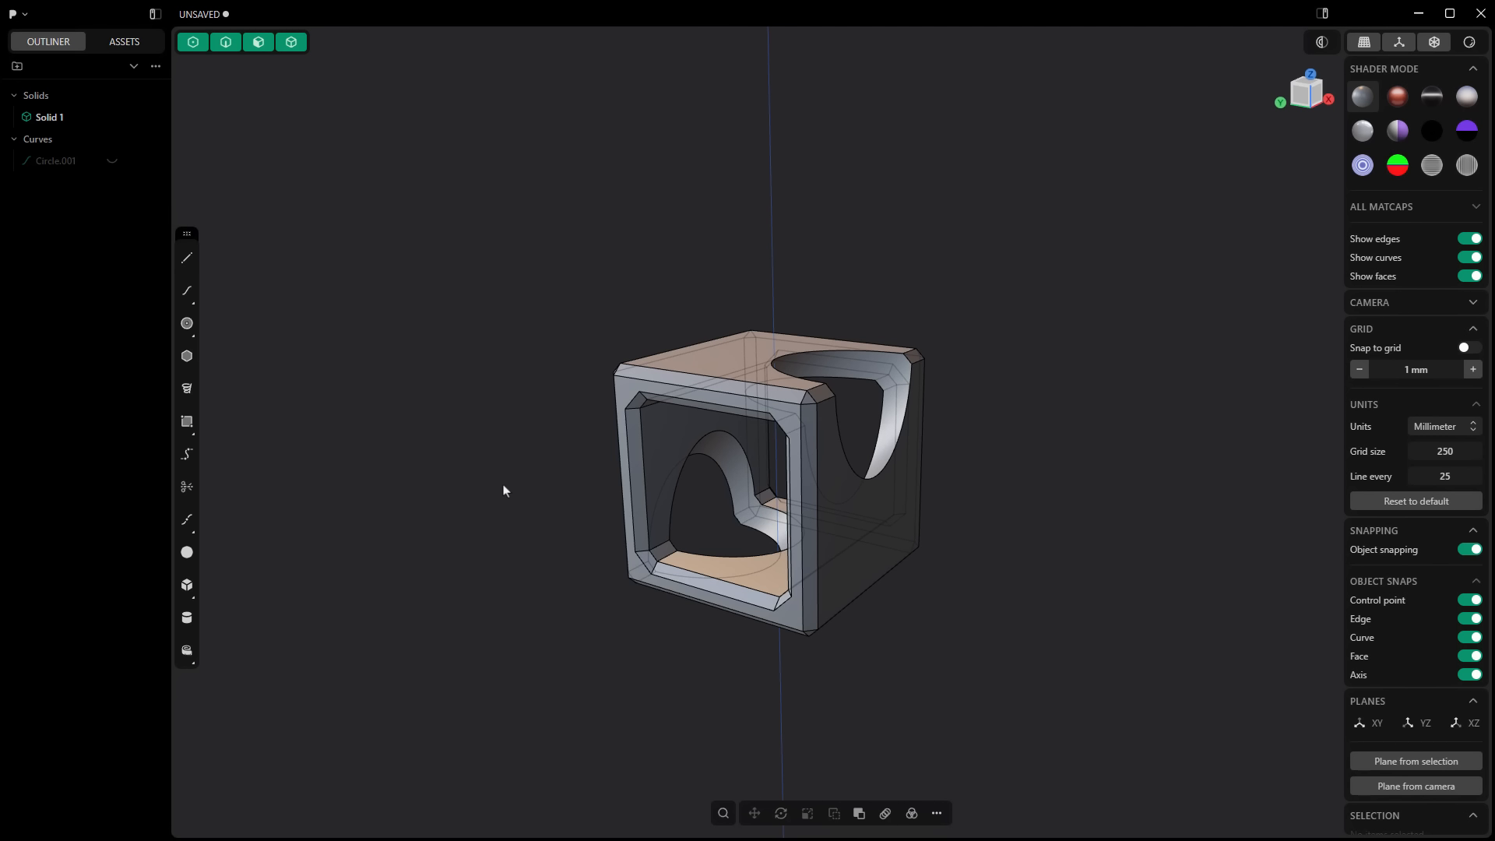
Step: Browse the available modelling commands in the command search and the contextual command lists
key(f)
click(571, 371)
right_click(496, 357)
click(723, 815)
click(937, 814)
click(885, 739)
text(fraise)
click(1043, 347)
click(1037, 426)
key(Escape)
key(f)
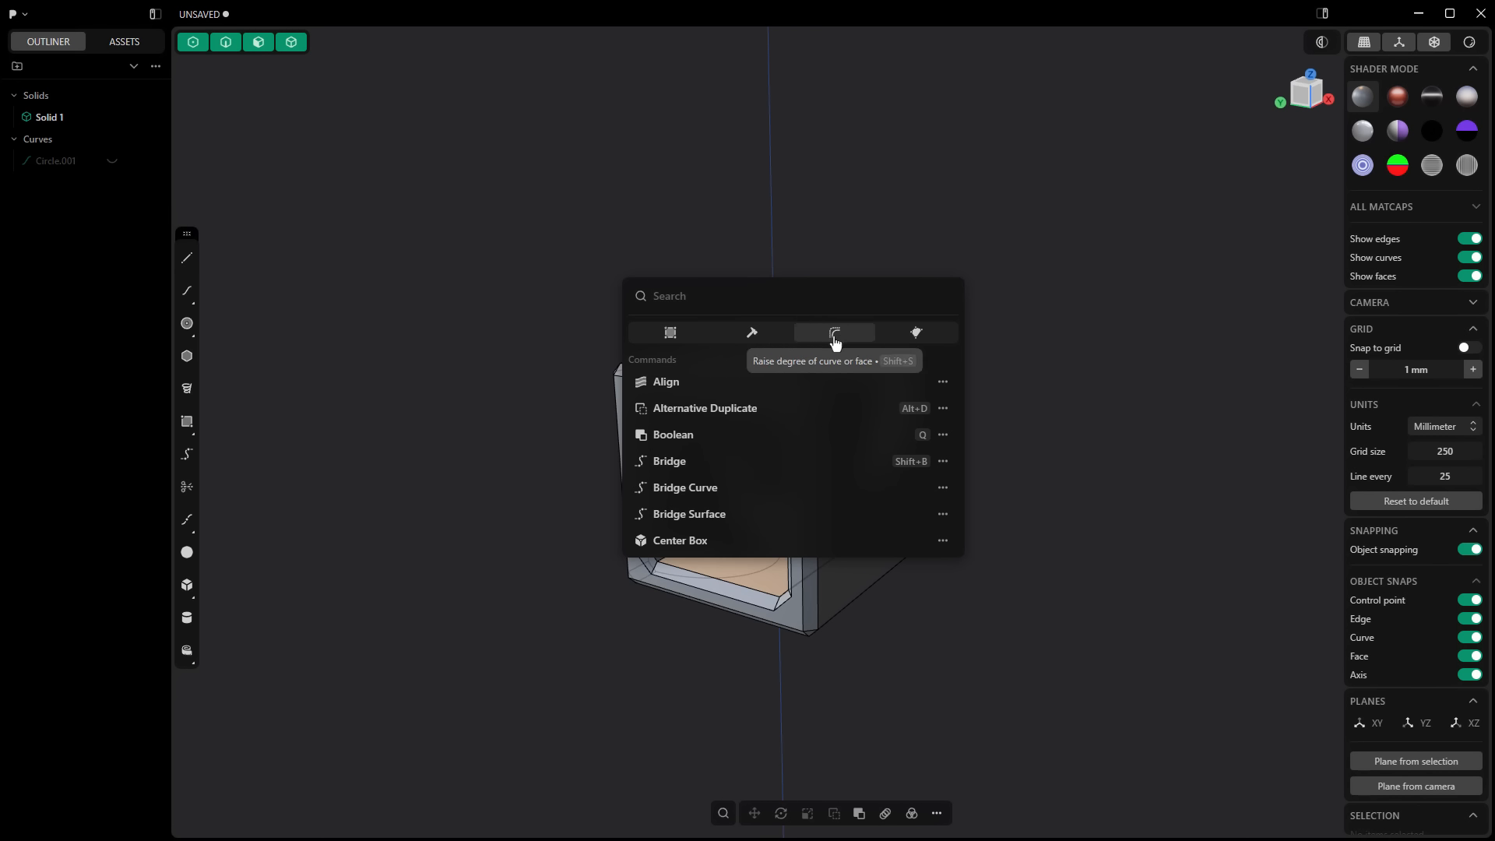
Step: Examine the extra options offered for individual commands such as Boolean and Align
click(943, 436)
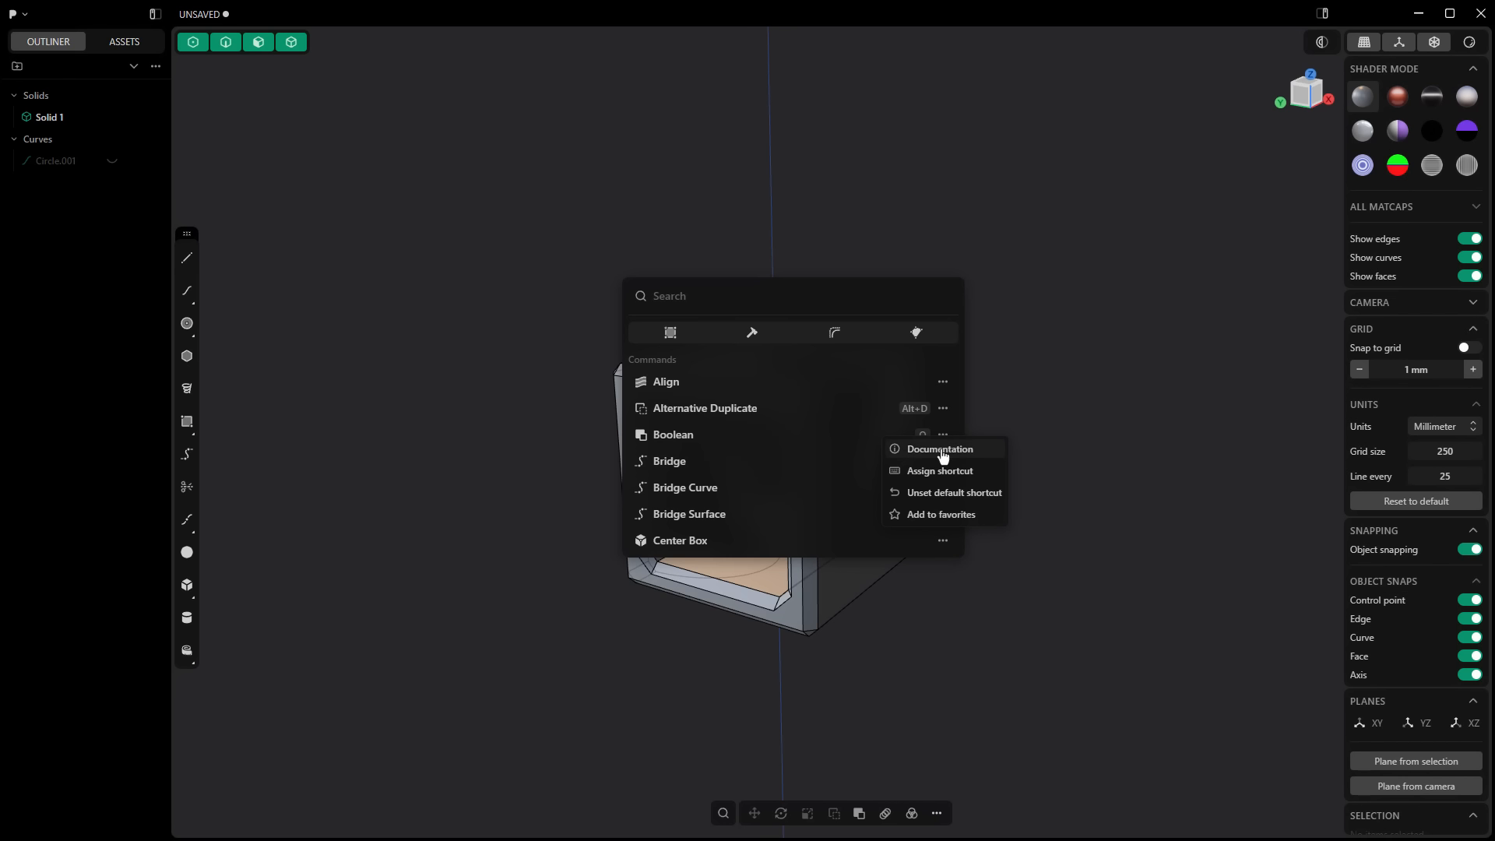
click(942, 383)
click(942, 514)
click(729, 295)
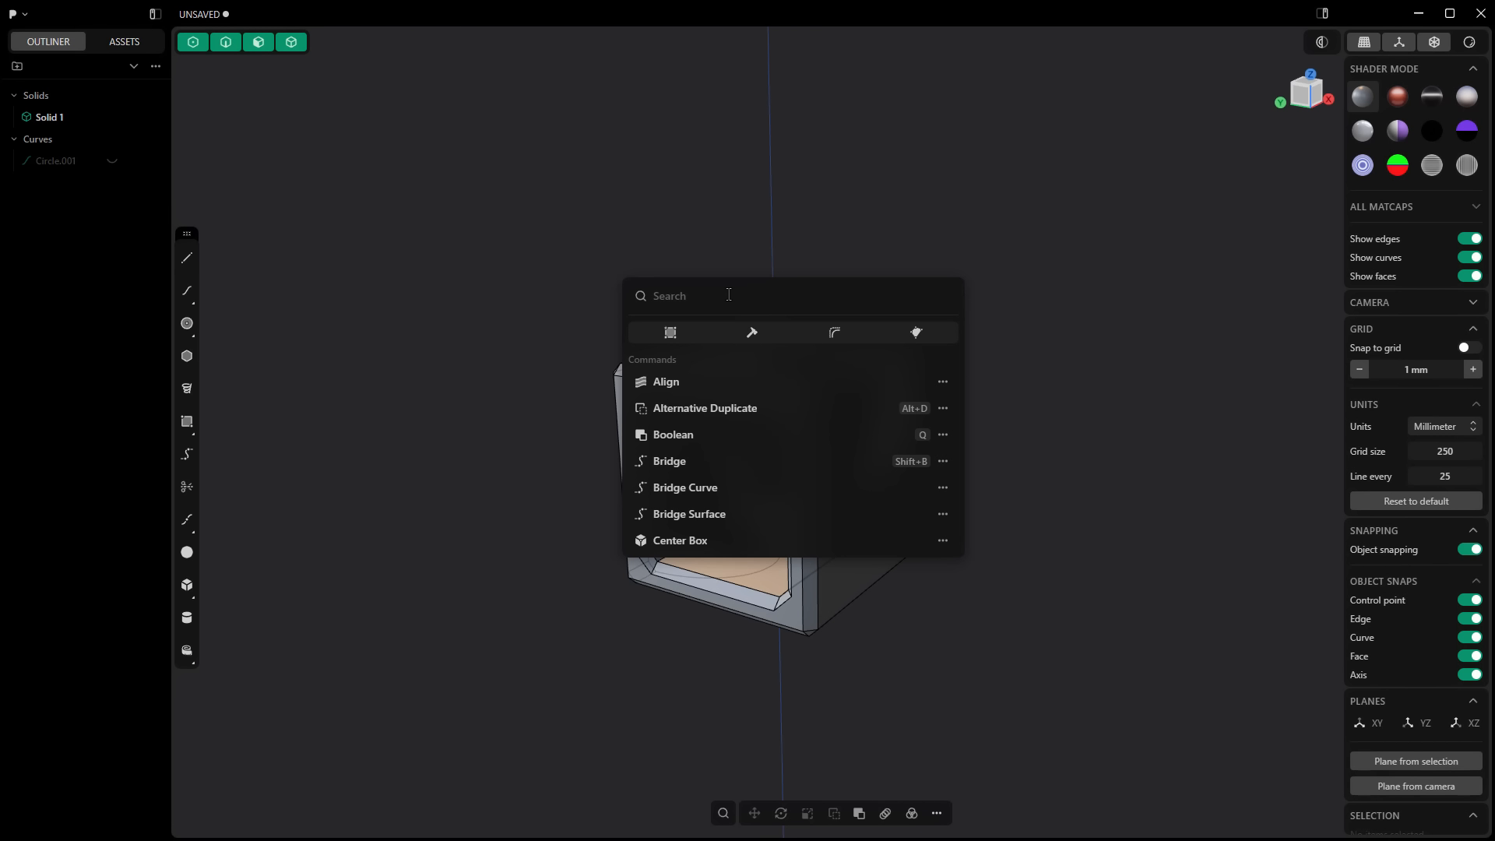
key(Escape)
key(f)
key(Escape)
Step: Duplicate the cut cube and move the copy up and sideways so that it overlaps the original
right_click(964, 593)
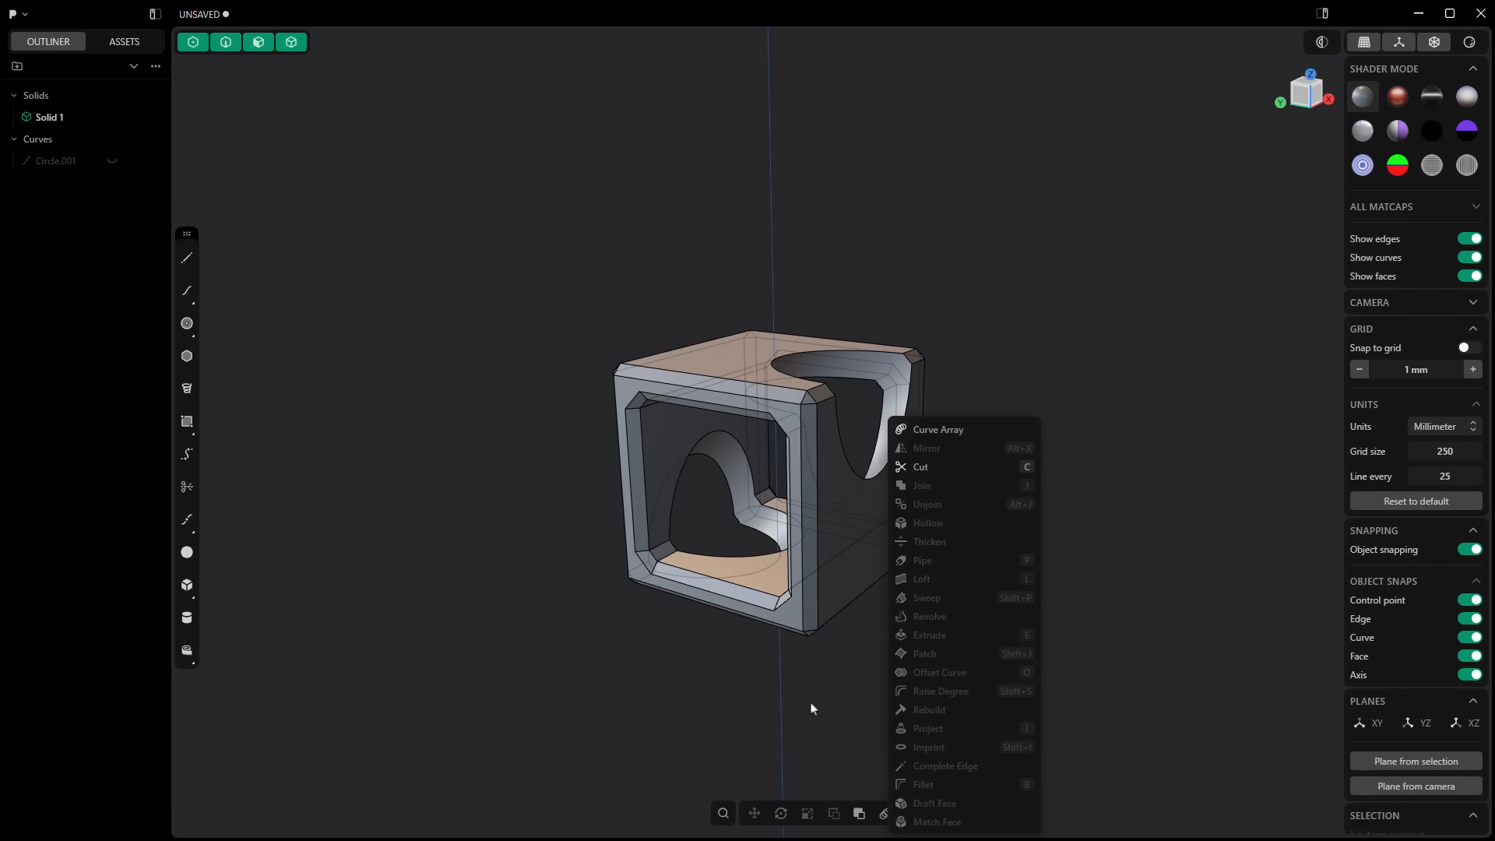
click(868, 534)
right_click(888, 520)
click(1129, 513)
key(shift+d)
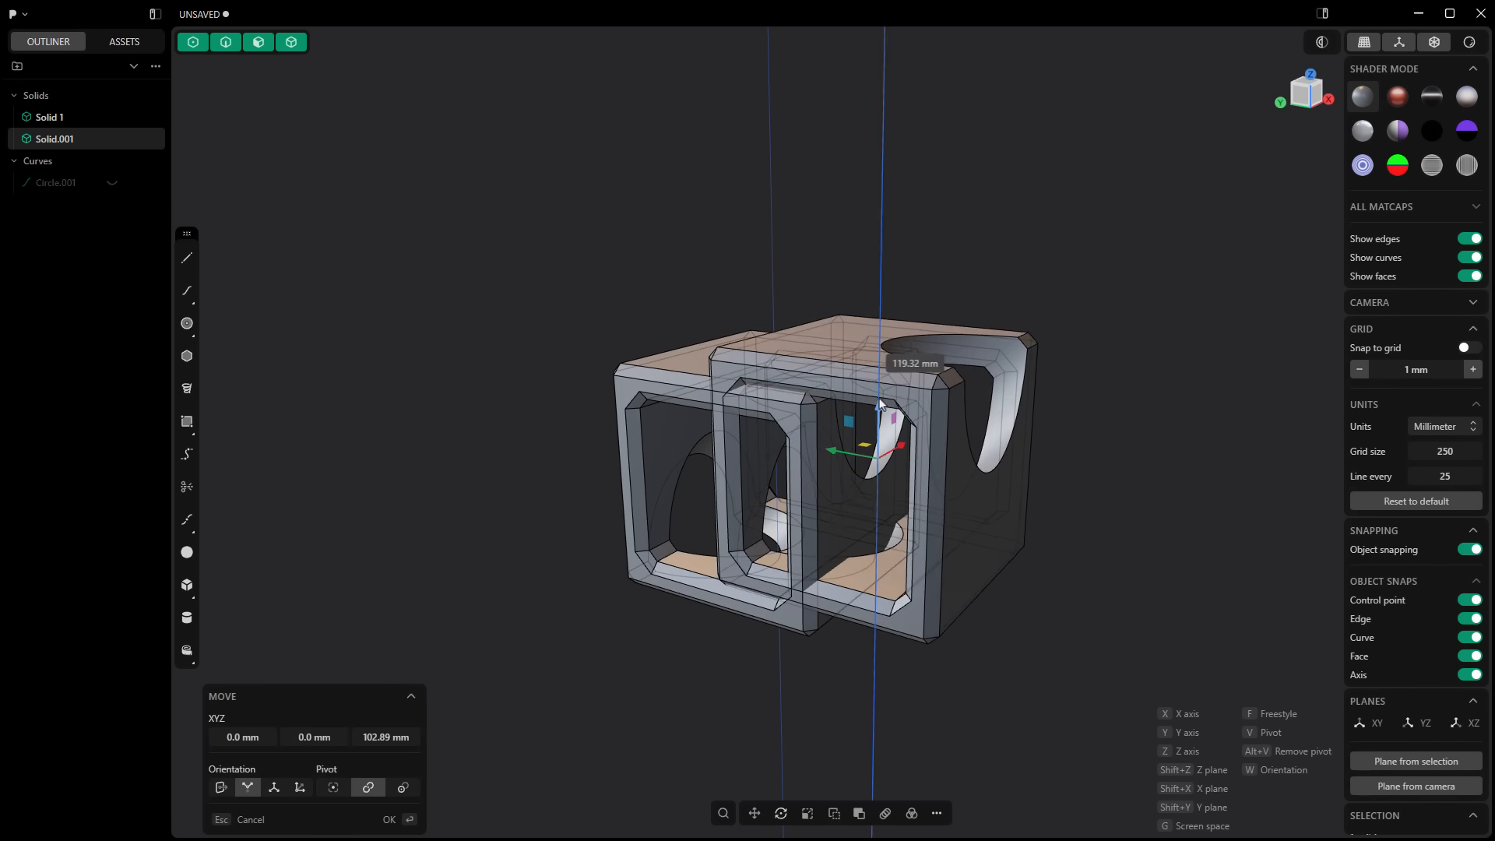
click(887, 401)
Step: Draw a straight line across the two overlapping cubes and pipe it with a circular section
shift+click(670, 354)
right_click(551, 236)
click(424, 421)
click(187, 258)
click(889, 662)
click(689, 230)
right_click(855, 467)
click(844, 562)
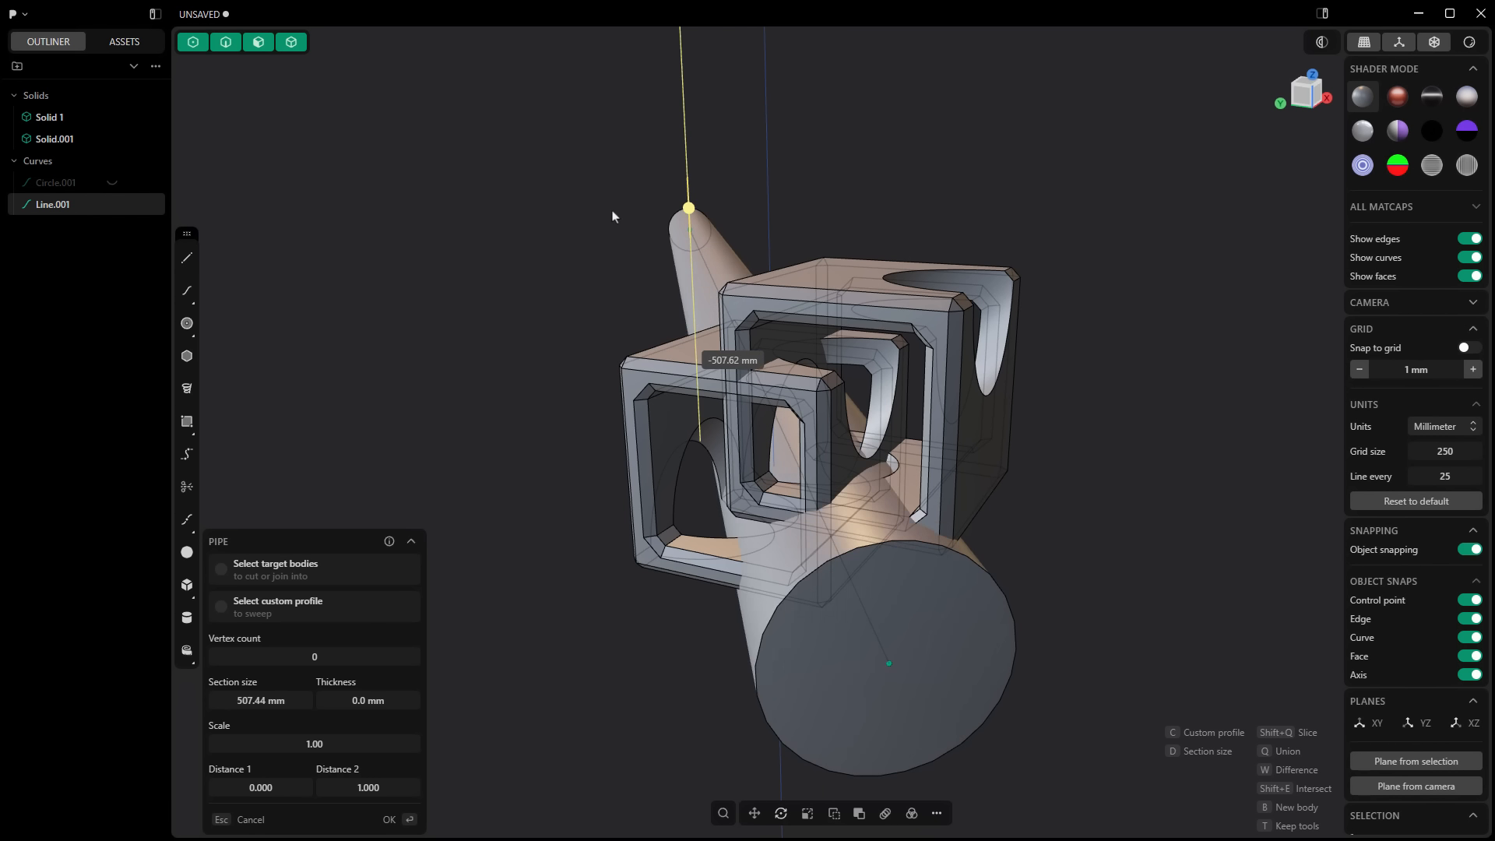
drag(618, 243, 525, 301)
Step: Combine the two overlapping cubes with a Boolean operation and delete the leftover piece
click(651, 358)
shift+click(800, 273)
key(q)
click(849, 576)
key(Delete)
middle_drag(841, 482, 581, 468)
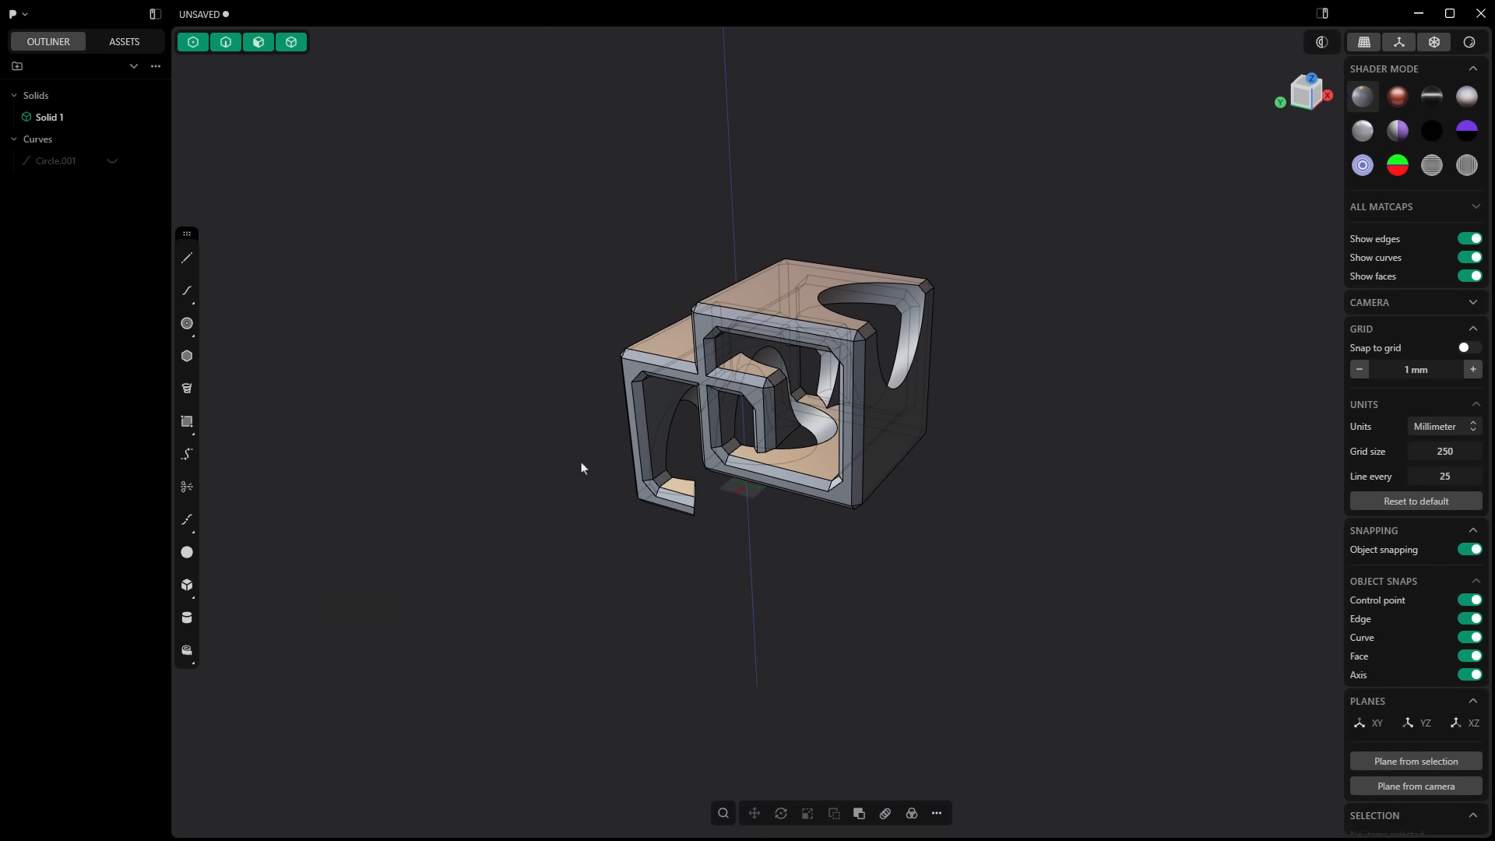
Step: Review the commands available in the viewport with nothing selected
right_click(525, 337)
key(Escape)
click(936, 814)
click(636, 300)
key(f)
key(Escape)
key(f)
key(Escape)
click(936, 814)
key(f)
key(Escape)
Step: Hide the existing solid and create a rectangular box on the ground grid from an extruded rectangle
key(h)
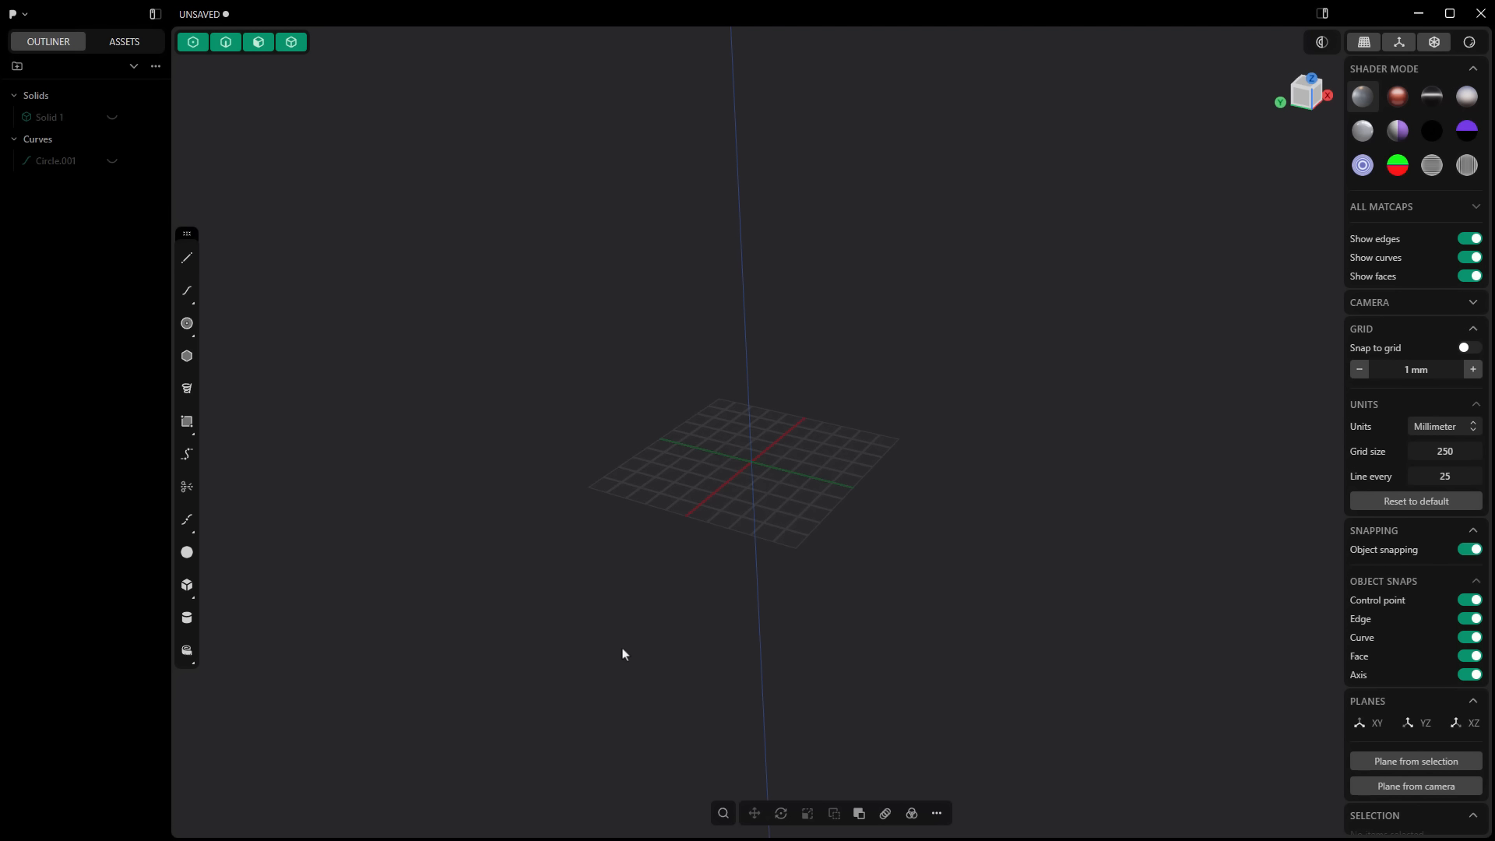
click(187, 421)
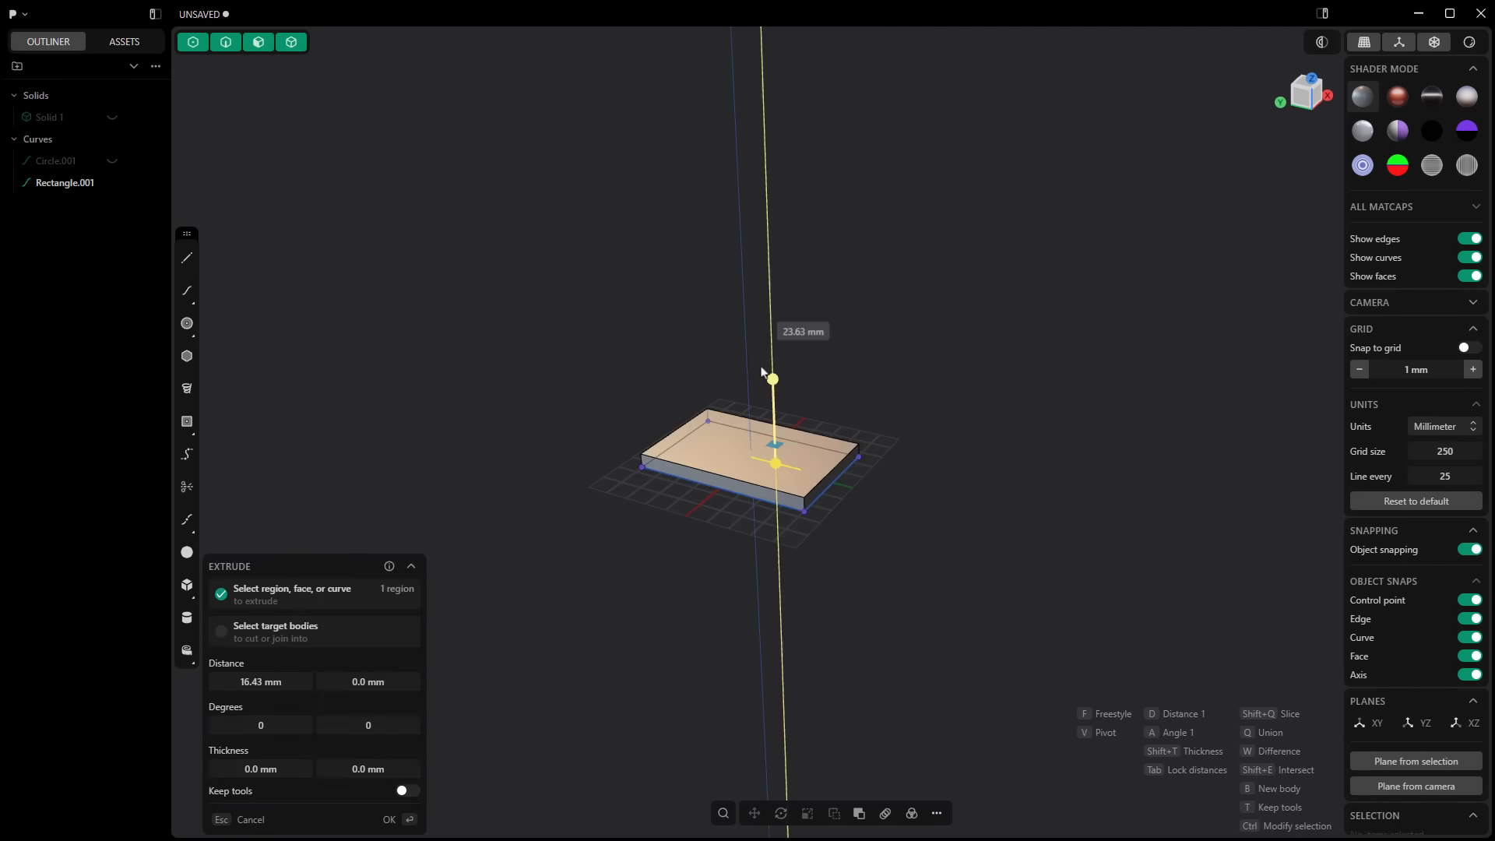
click(767, 350)
double_click(778, 377)
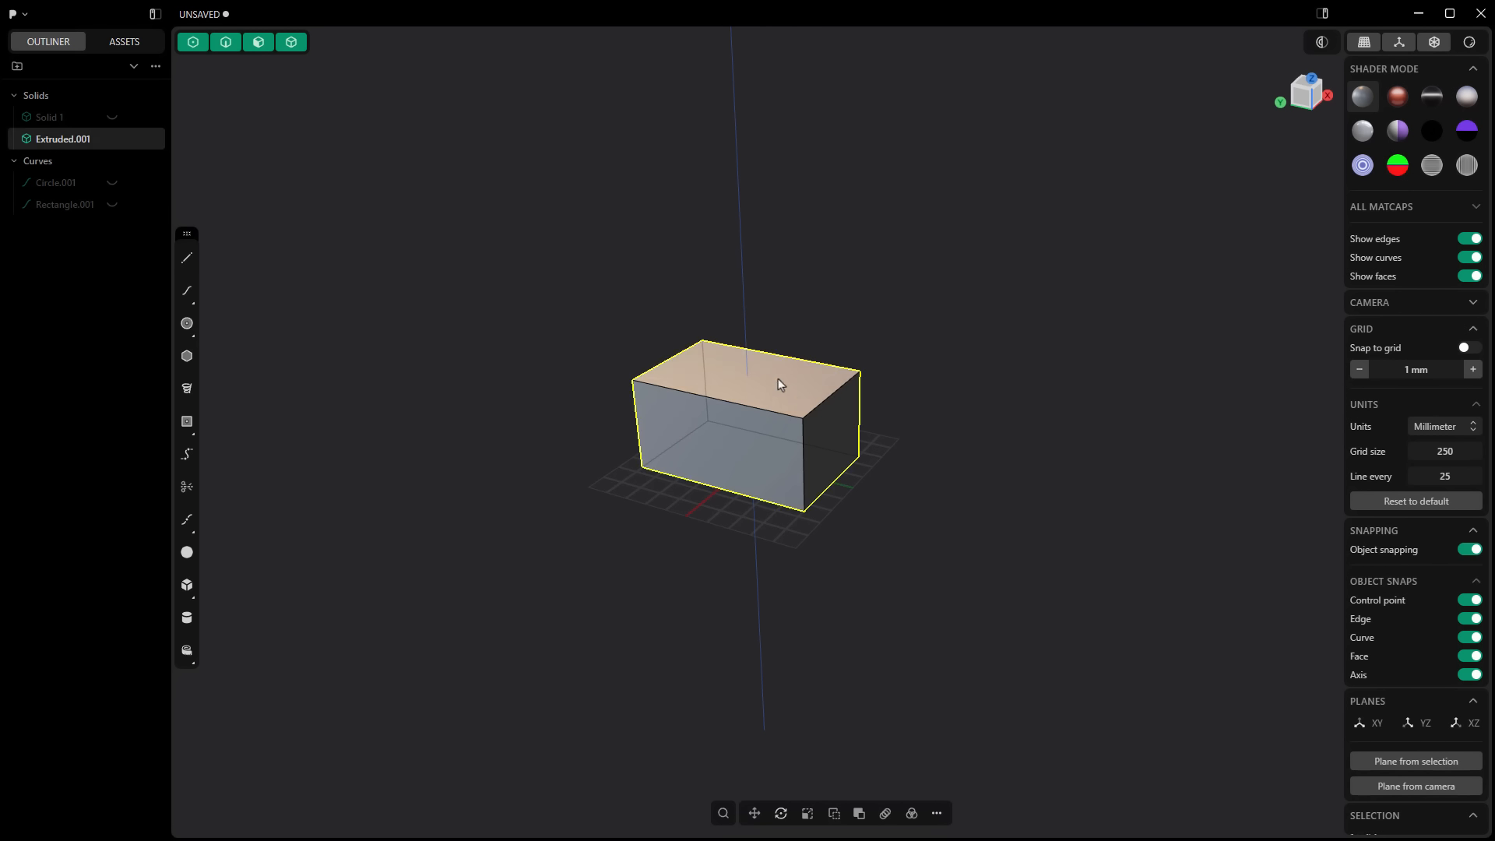
right_click(780, 369)
click(843, 628)
drag(305, 745, 349, 762)
key(Escape)
key(f)
key(Escape)
Step: Recess an inset of the box's top face into a pocket and slope the top upward toward the rear
key(3)
click(770, 390)
key(o)
drag(820, 362, 779, 272)
key(r)
click(928, 511)
Step: Inset the box's front face and extrude the inner region outward into a protruding block
key(5)
click(752, 451)
key(o)
click(724, 459)
drag(712, 460, 685, 476)
click(987, 612)
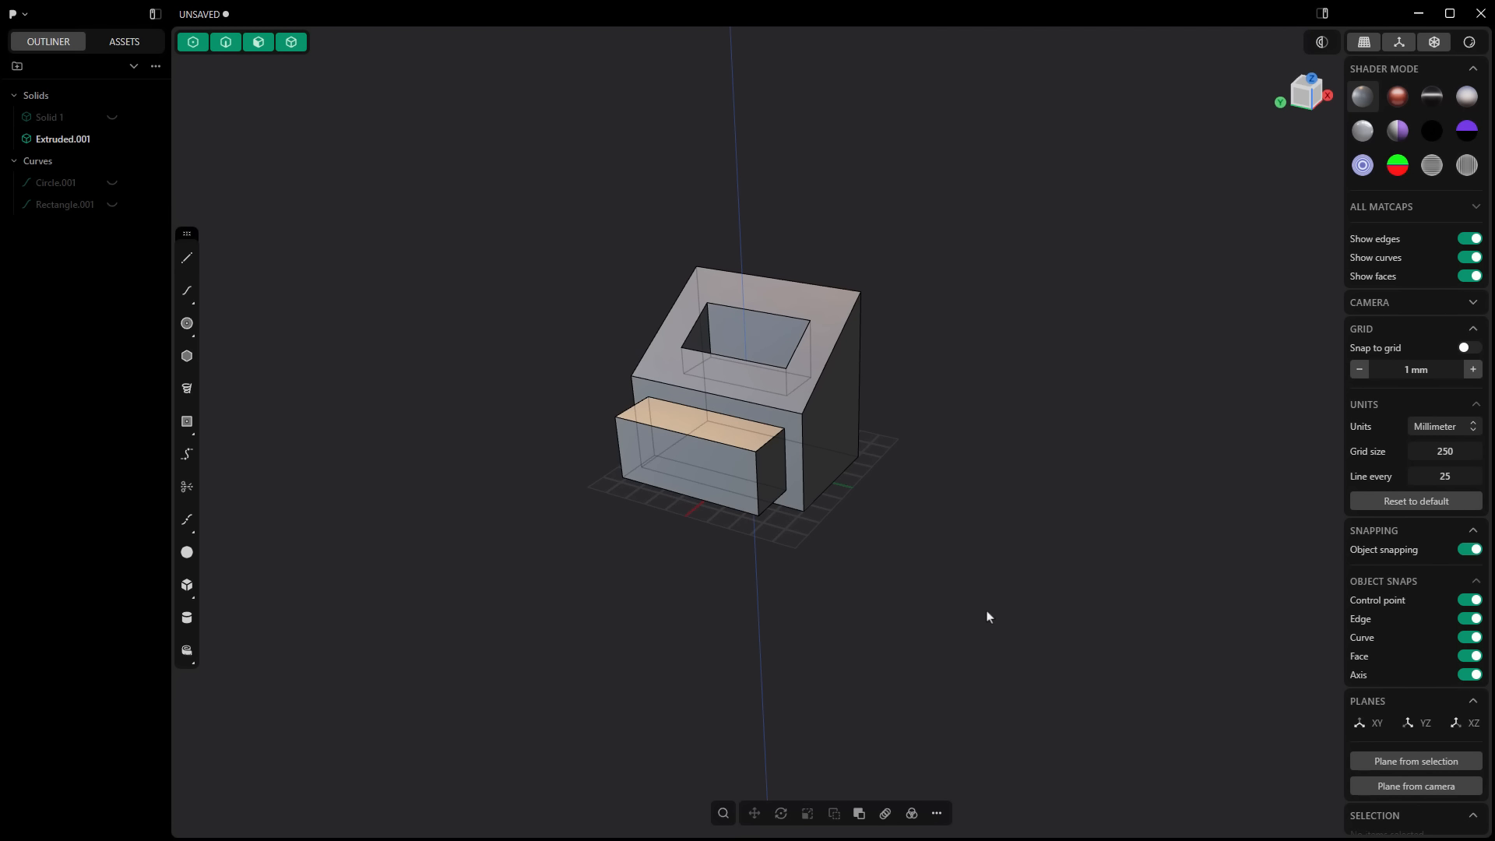
Step: Inset the body's side face and push the inner region inward to open up a deep cavity
middle_drag(984, 614, 922, 607)
click(830, 421)
key(o)
click(851, 415)
drag(877, 491, 724, 436)
click(805, 568)
middle_drag(805, 568, 851, 594)
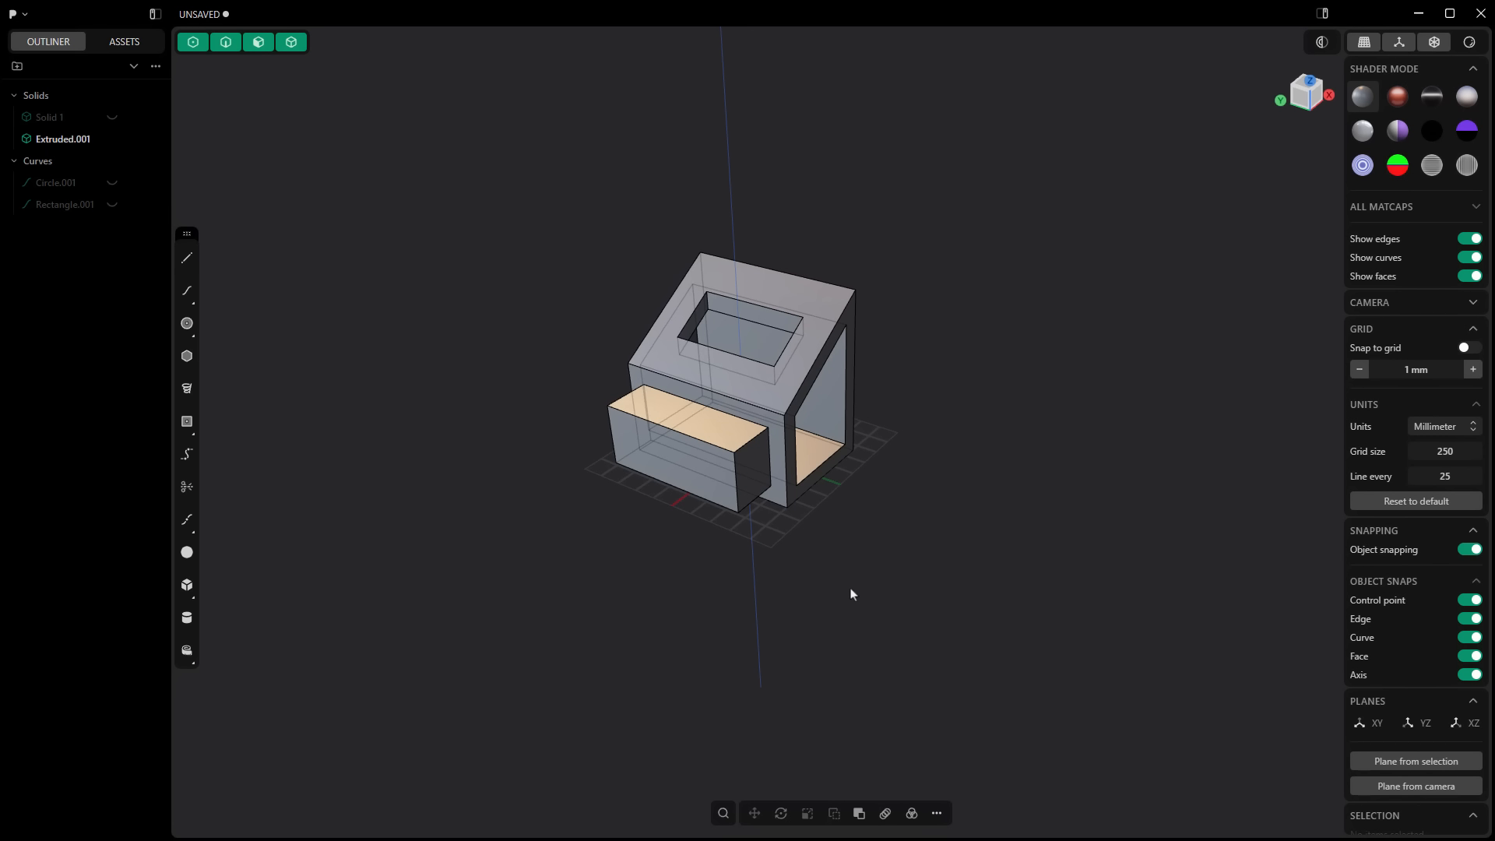
Step: Fillet the rear bottom edge of the side cavity and the matching outer bottom edge of the body
scroll(852, 431, up, 6)
click(812, 441)
key(b)
click(803, 435)
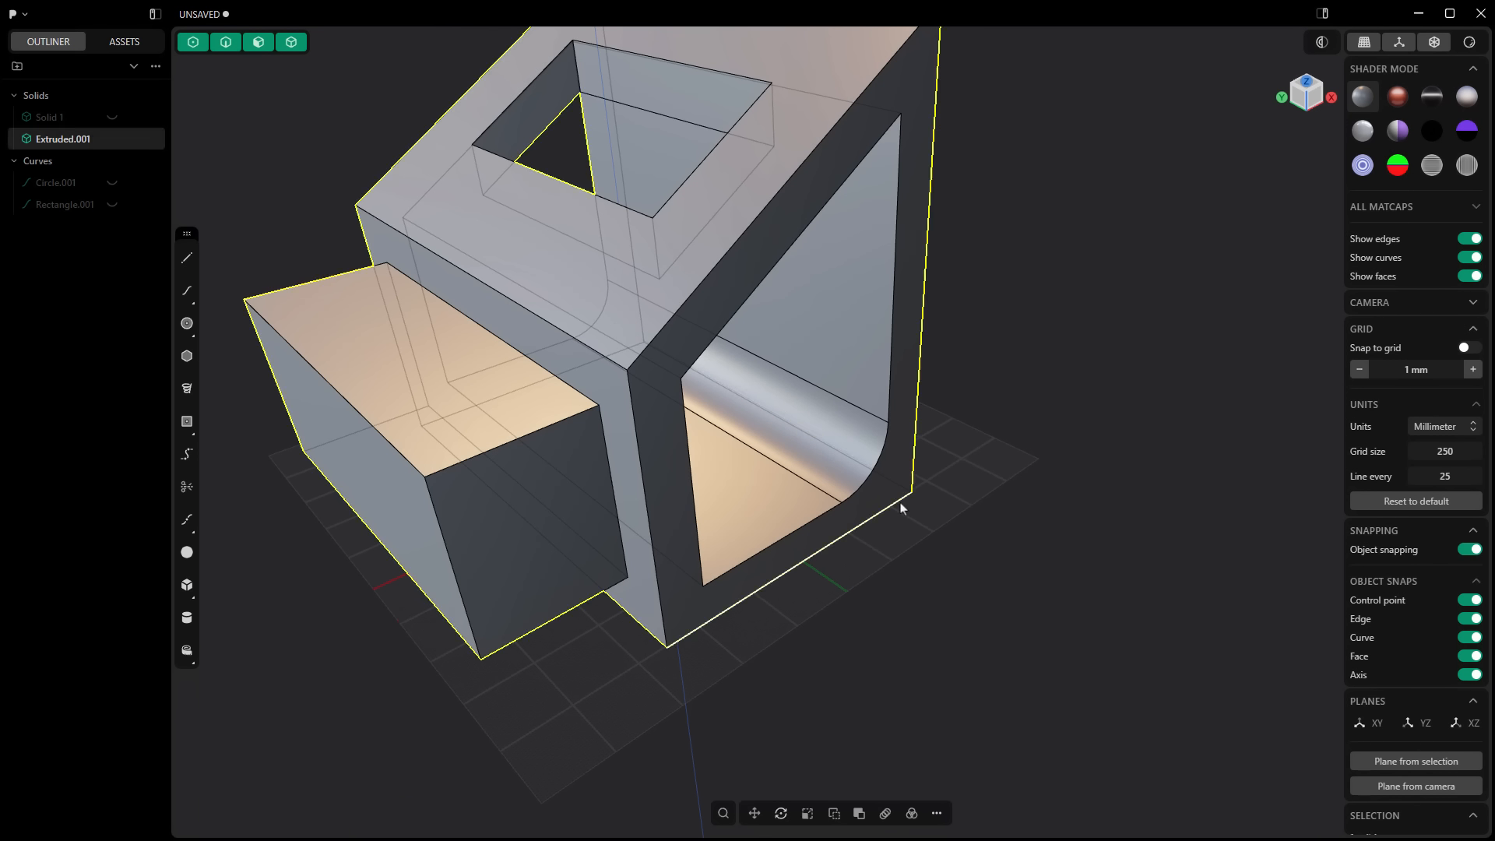
click(900, 506)
key(b)
click(895, 537)
Step: Chamfer the front bottom edge of the side cavity and the matching outer bottom edge of the body
middle_drag(965, 685, 511, 385)
click(509, 384)
key(b)
click(467, 459)
click(428, 476)
key(b)
click(433, 506)
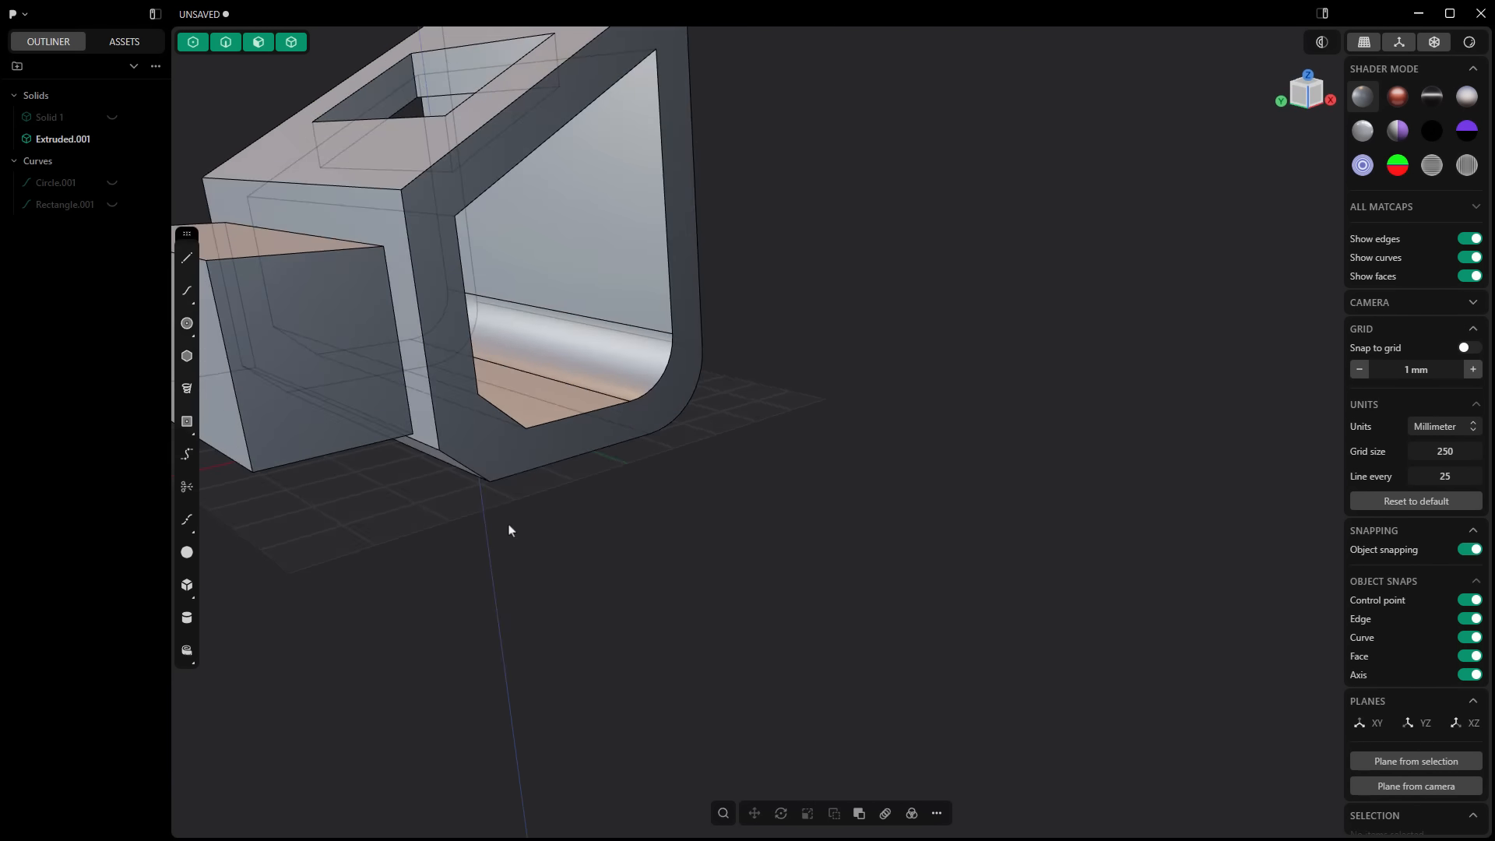
Step: Split the body's rear face with a vertical cut and offset one side to form a step
middle_drag(508, 526, 1038, 579)
click(898, 324)
click(1090, 421)
middle_drag(1090, 436, 613, 400)
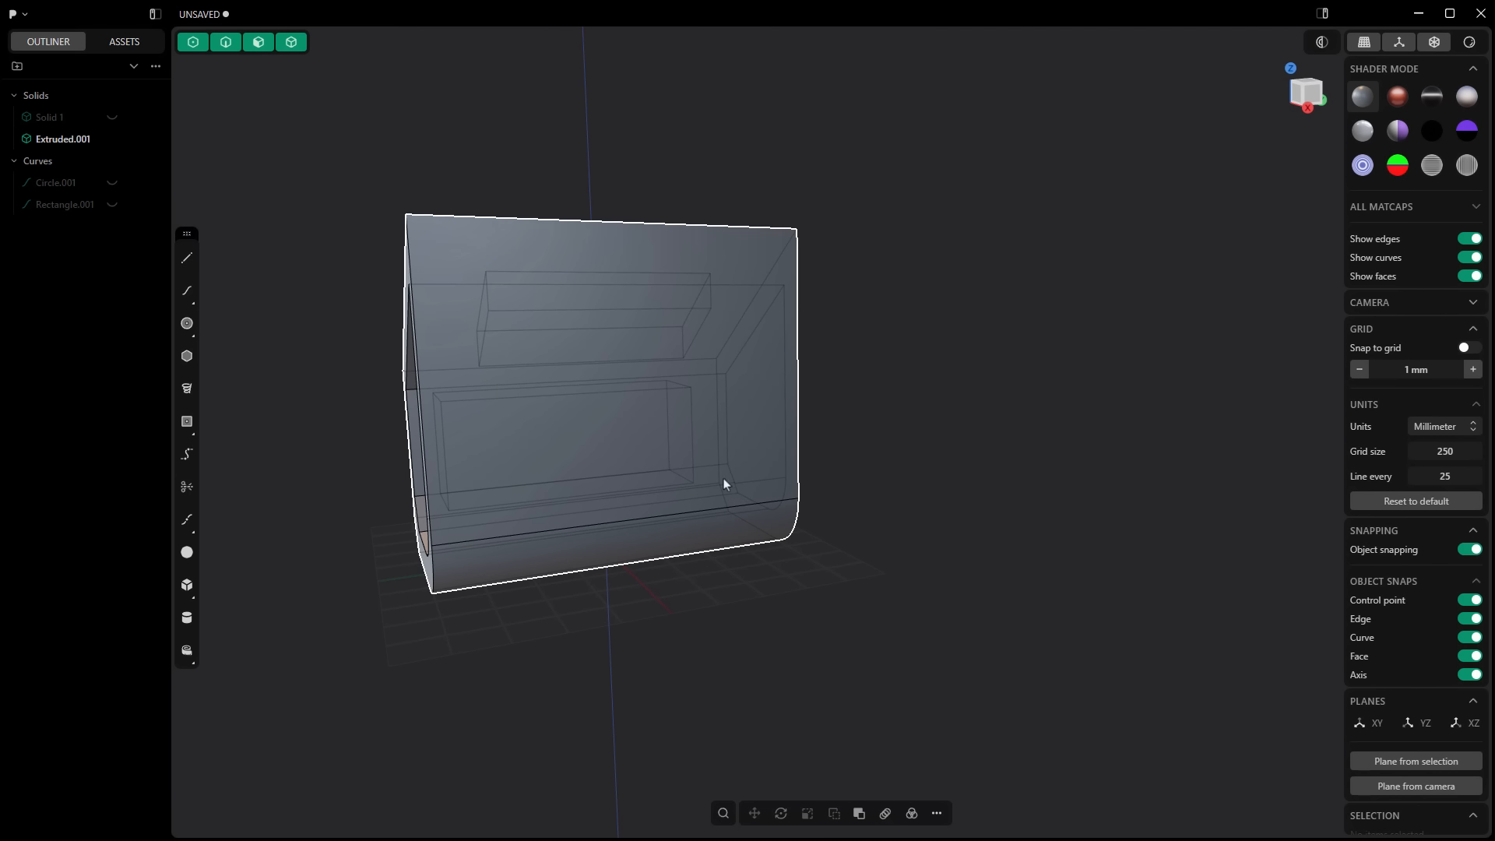
key(f)
click(921, 404)
key(Tab)
click(617, 334)
middle_drag(867, 333, 973, 350)
click(693, 288)
drag(685, 269, 690, 260)
Step: Start a conic fillet on the vertical edge of the rear step
click(614, 317)
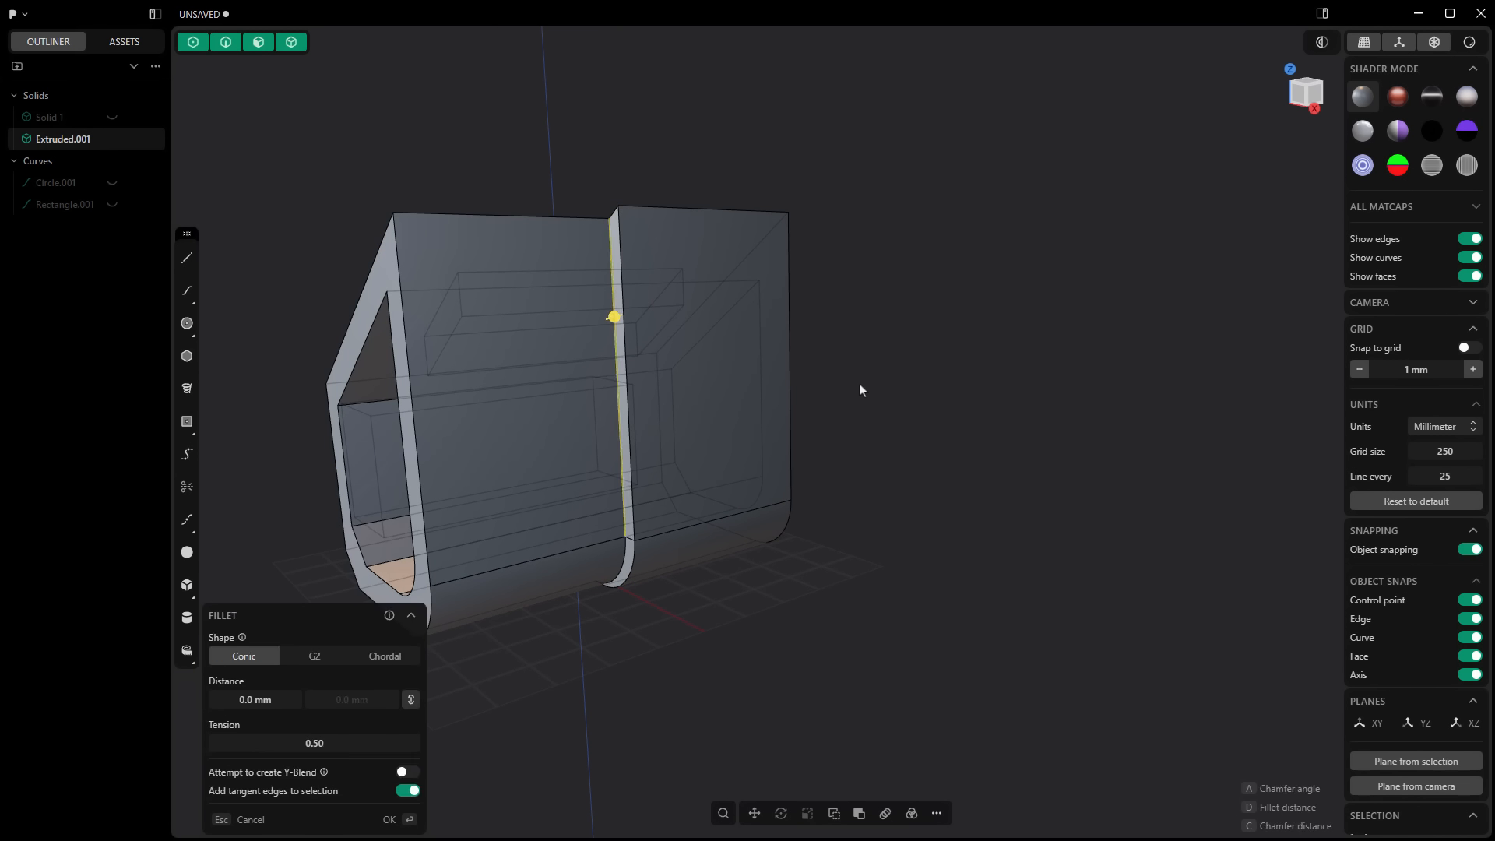
key(p)
middle_drag(861, 390, 913, 559)
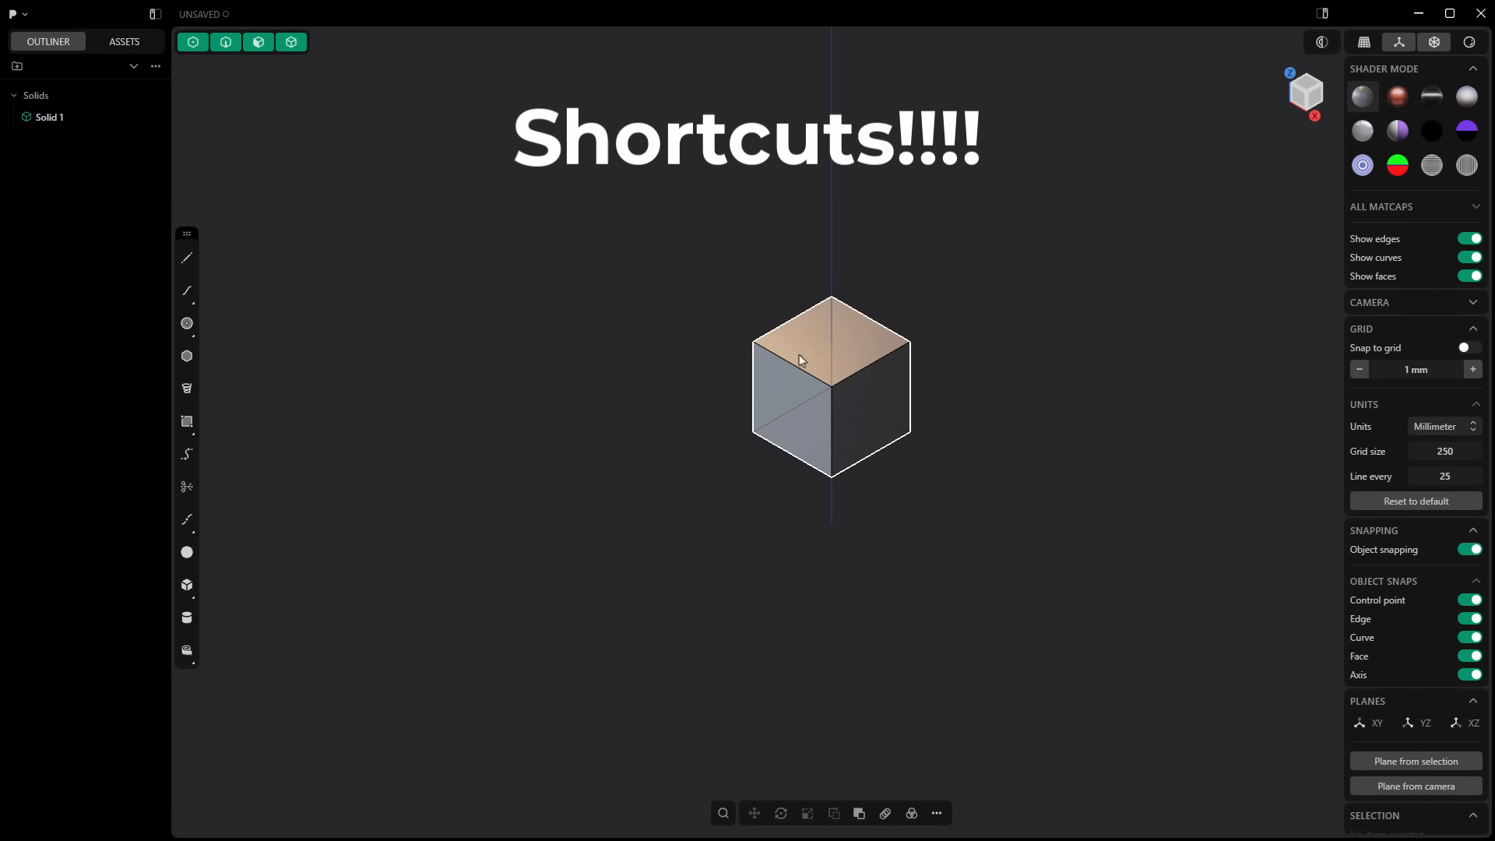
middle_drag(934, 557, 937, 464)
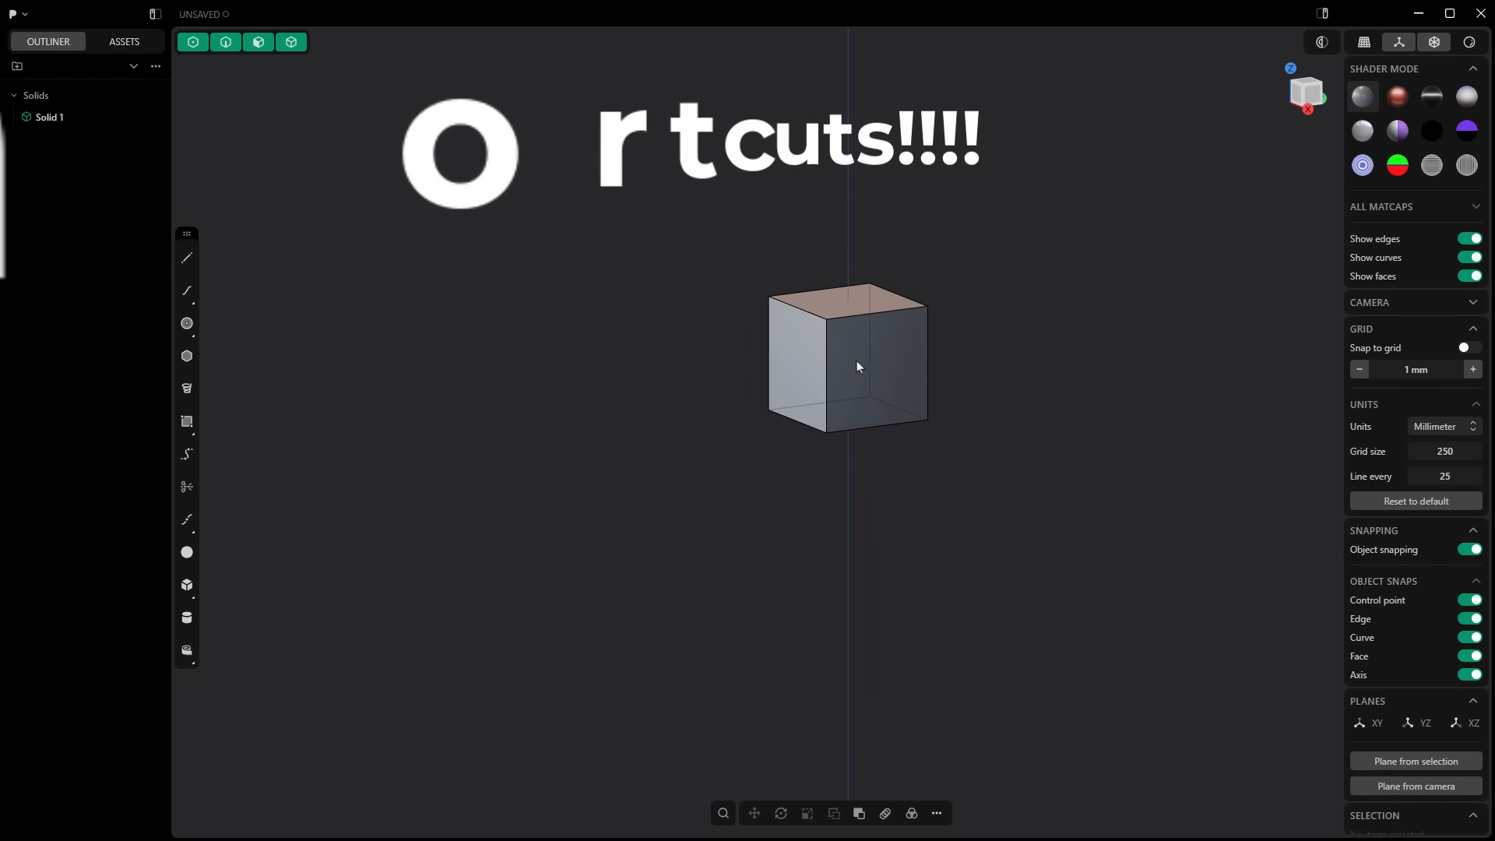
scroll(857, 362, up, 3)
scroll(857, 363, down, 3)
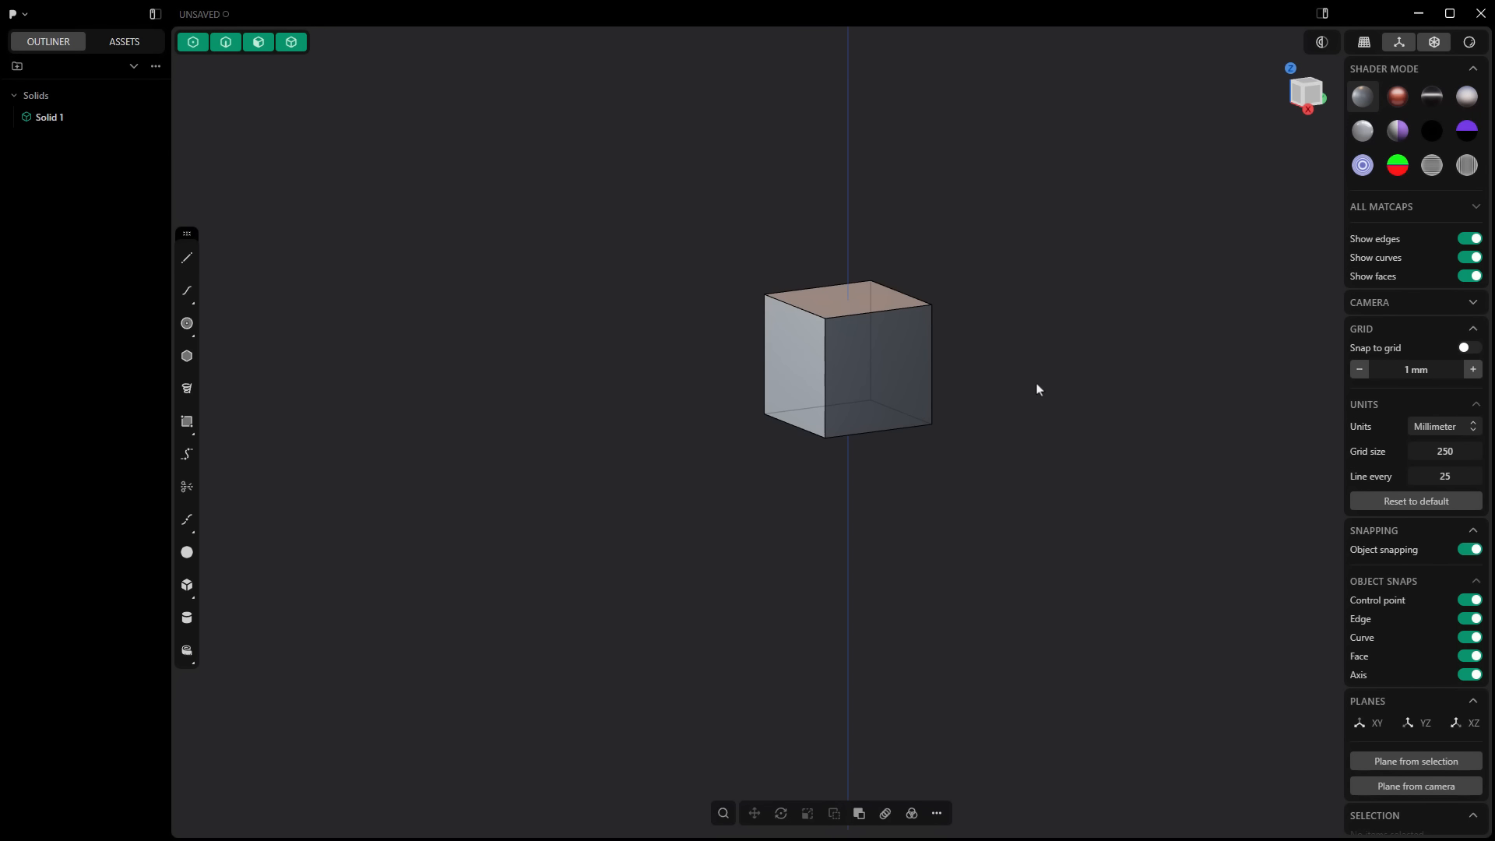
middle_drag(1050, 394, 1015, 404)
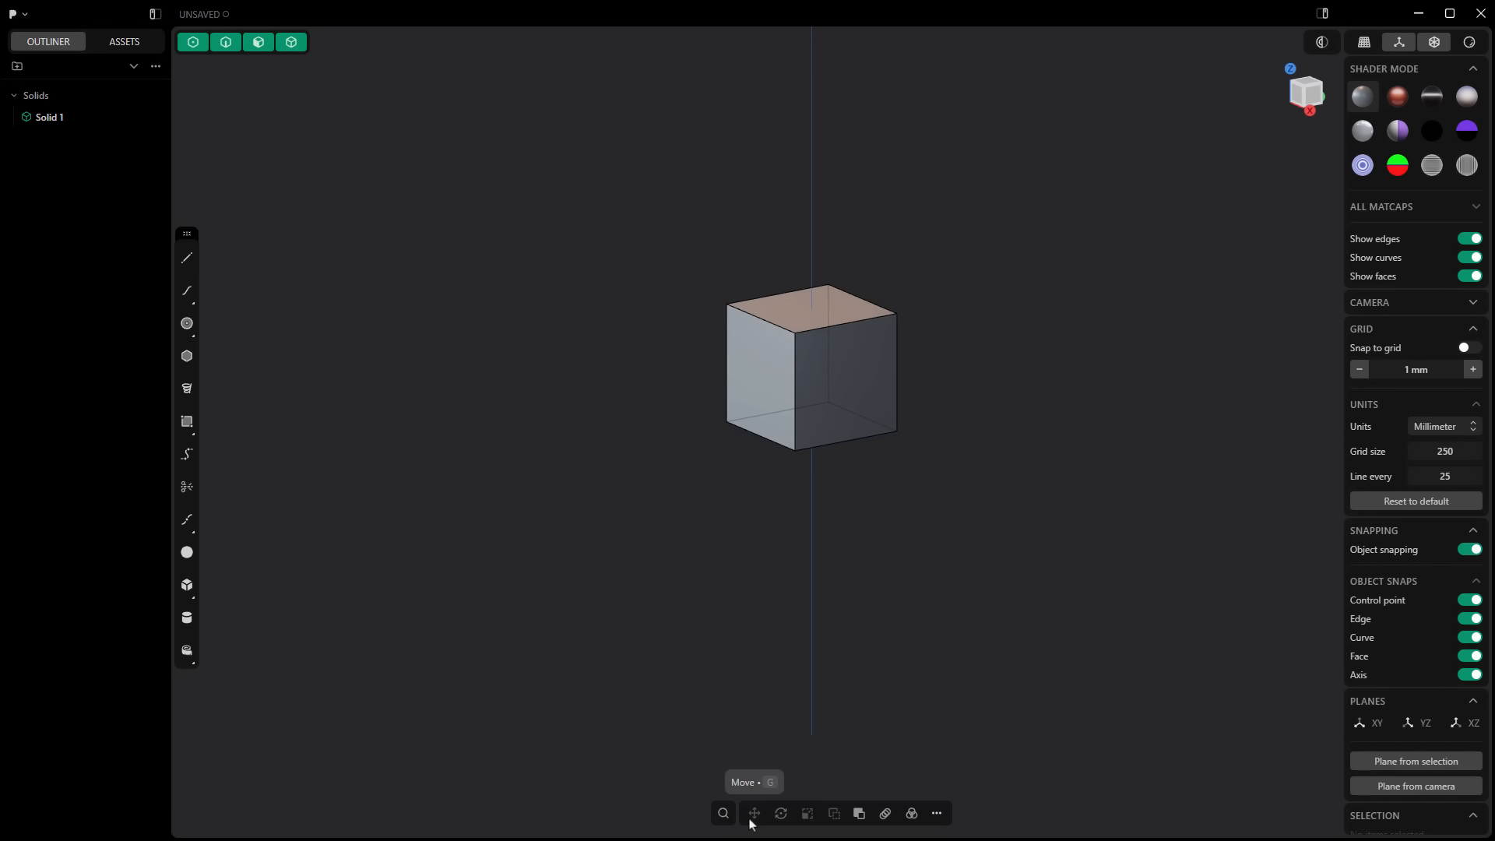
Step: Select the solid cube for the Move command
key(g)
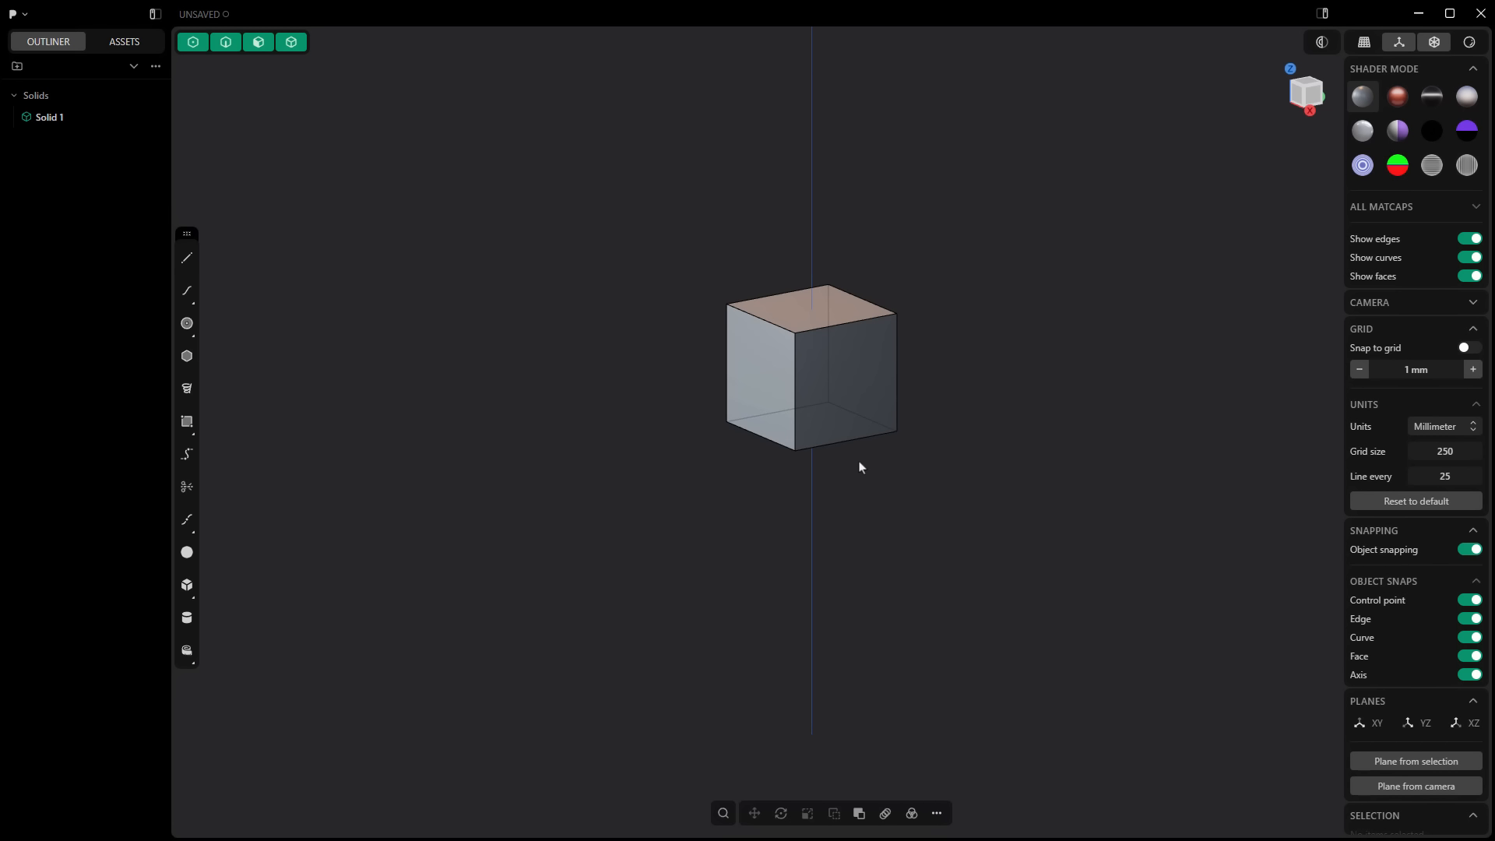
click(834, 348)
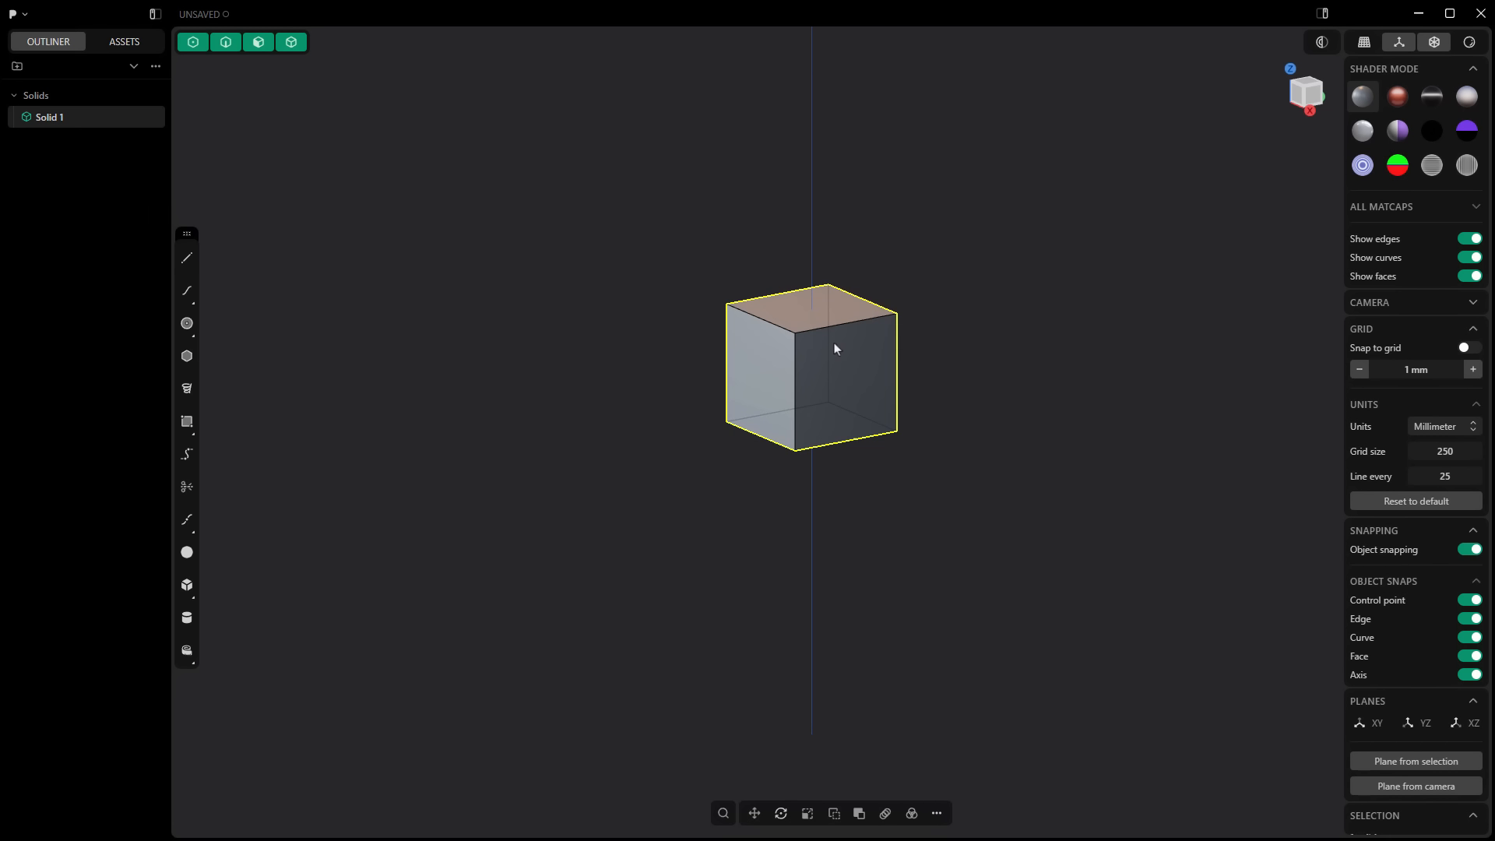
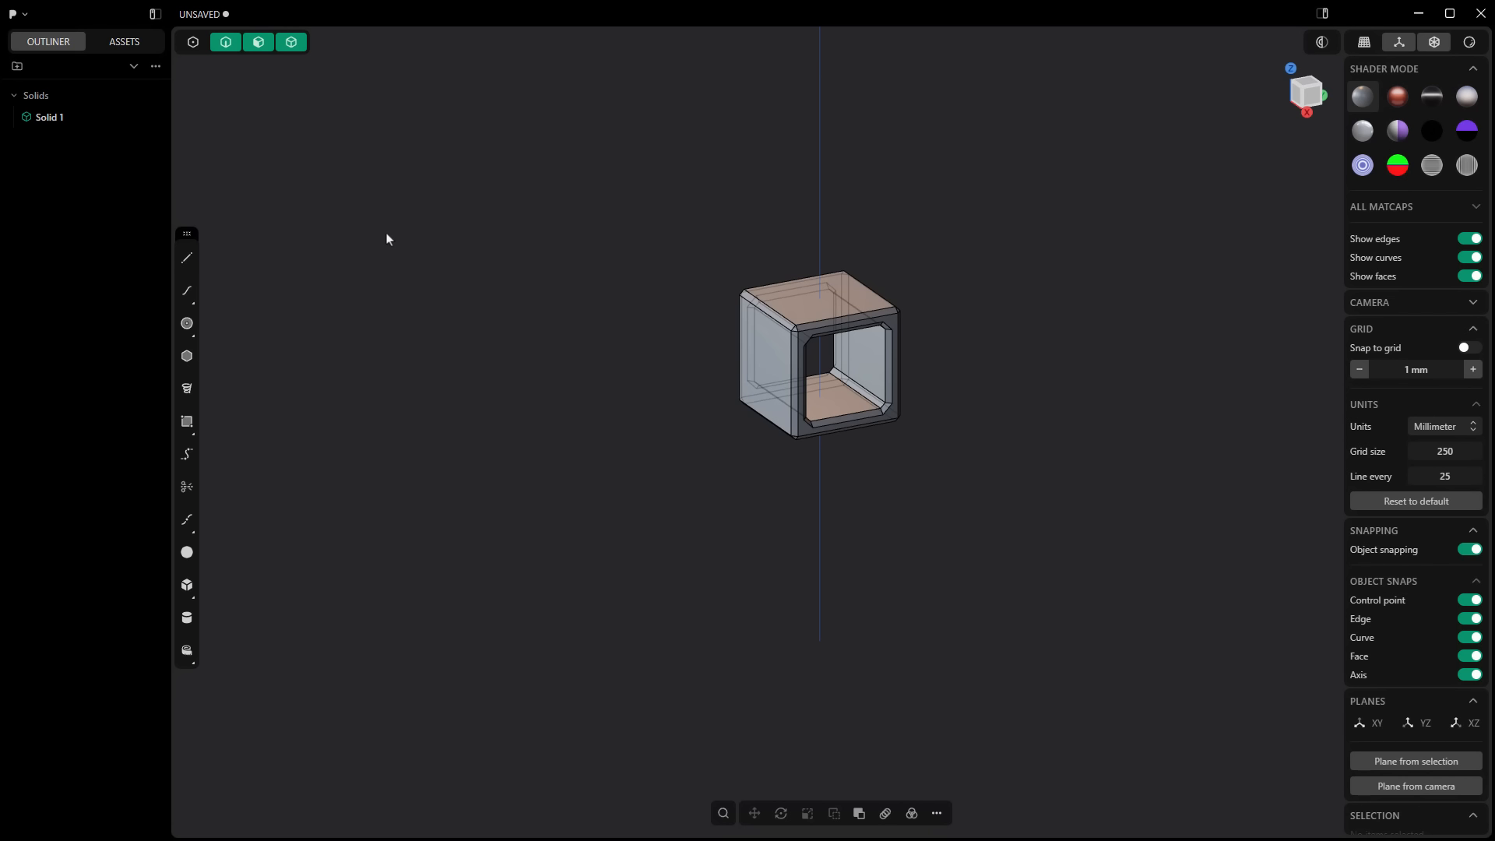
Step: Cycle through the control point, edge, face and solid selection modes, finishing with all four enabled
key(1)
key(2)
key(3)
key(1)
key(2)
key(3)
key(1)
key(4)
key(1)
key(5)
Step: View the hollow cube from the front, back, right, left, top and bottom standard views
key(1)
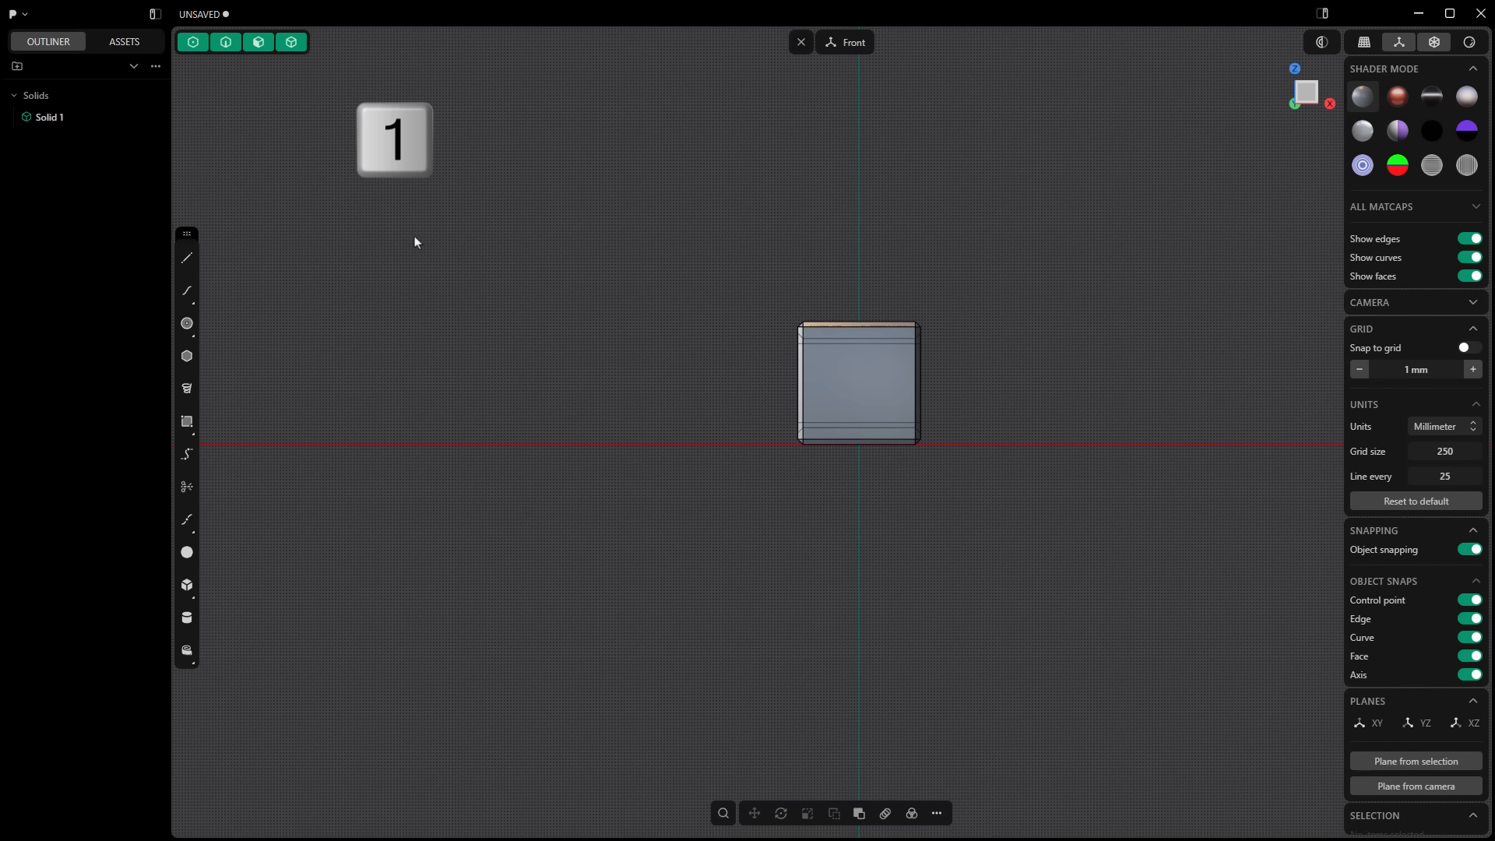
key(ctrl+1)
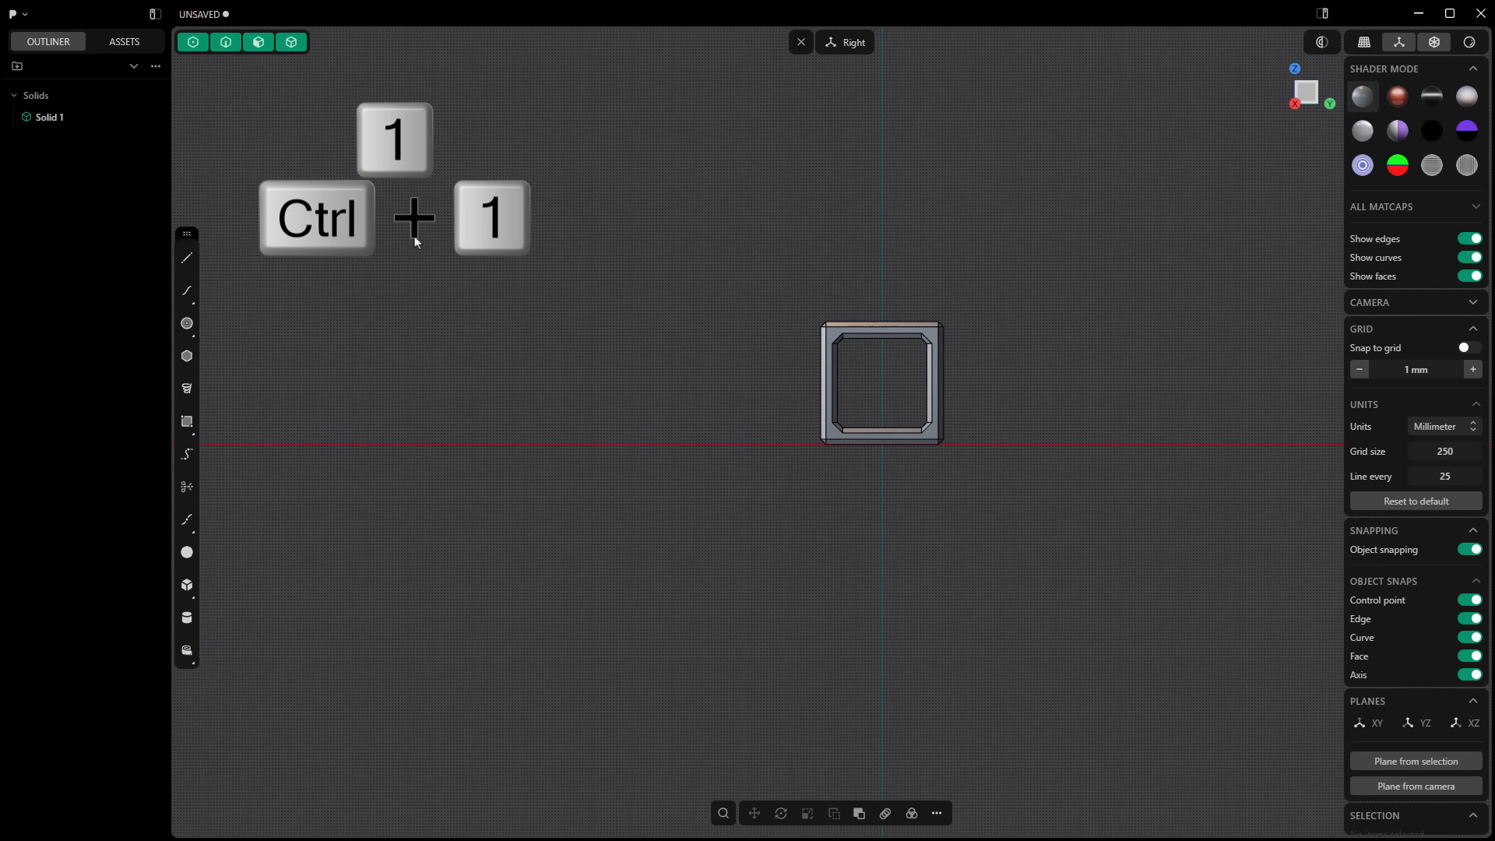
key(3)
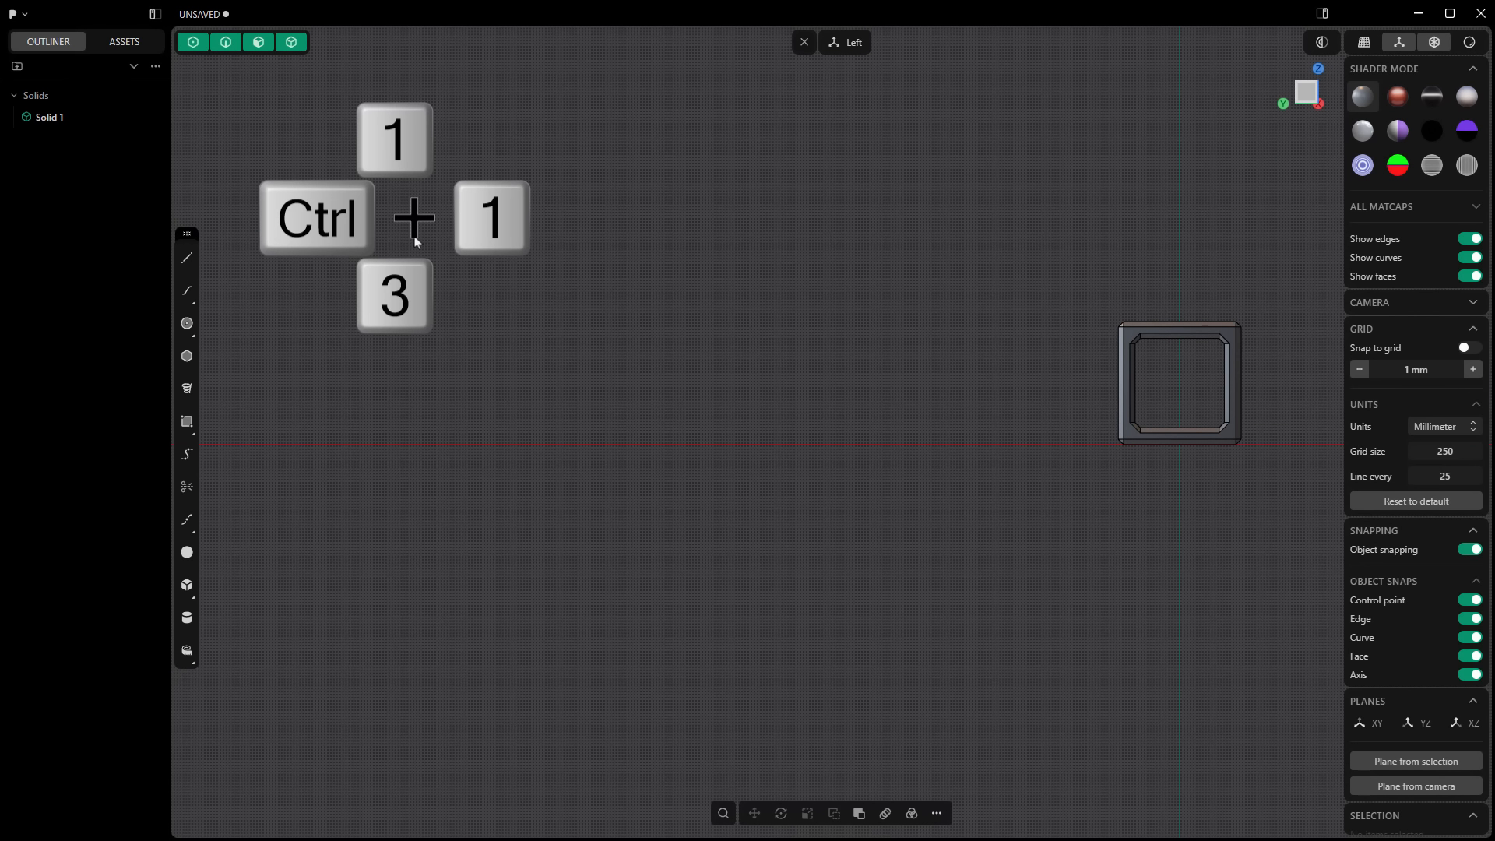
key(ctrl+3)
key(7)
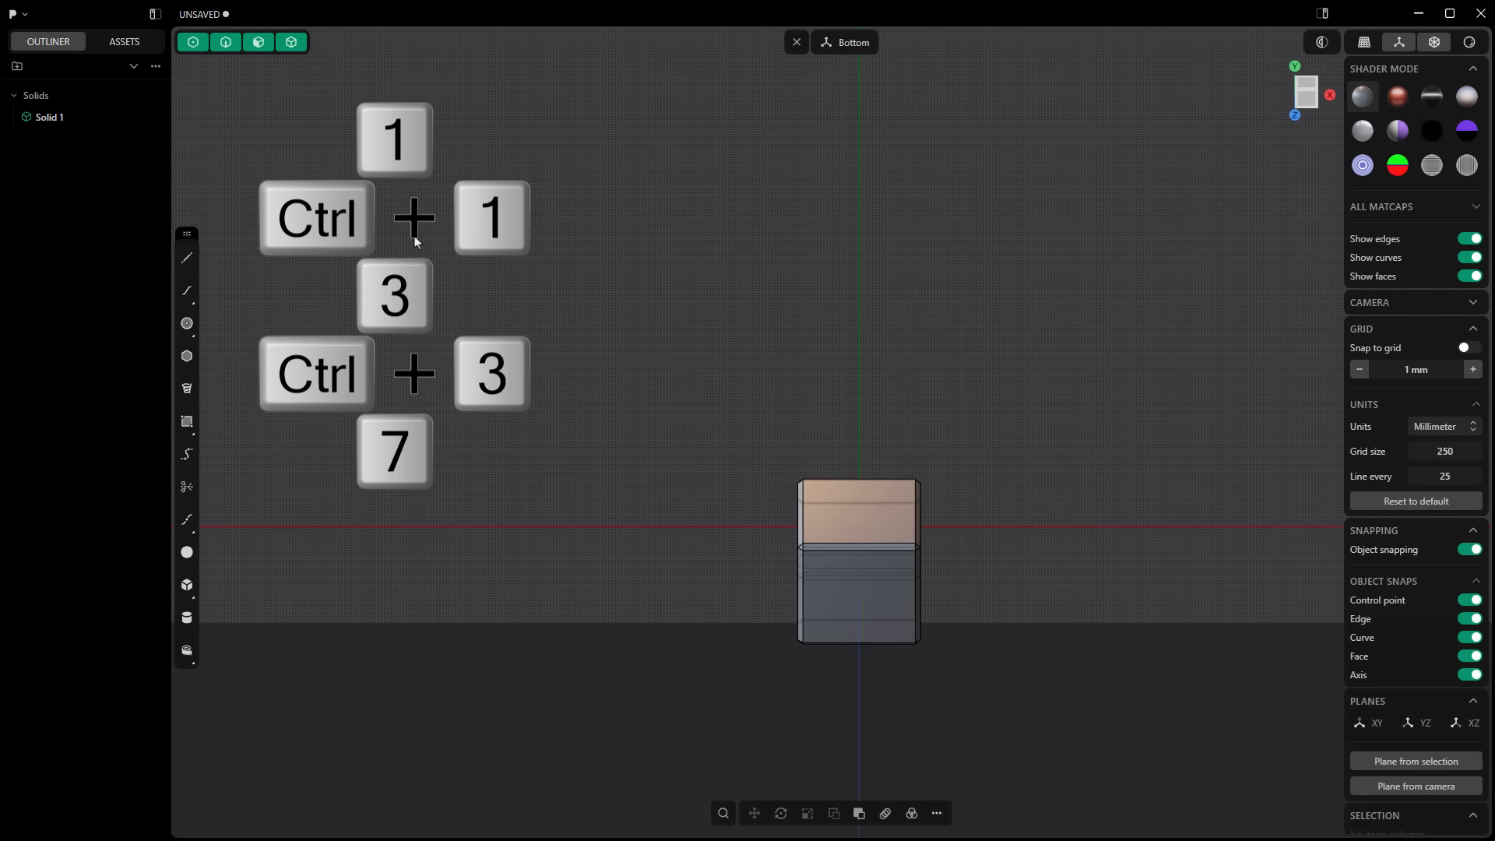
key(ctrl+7)
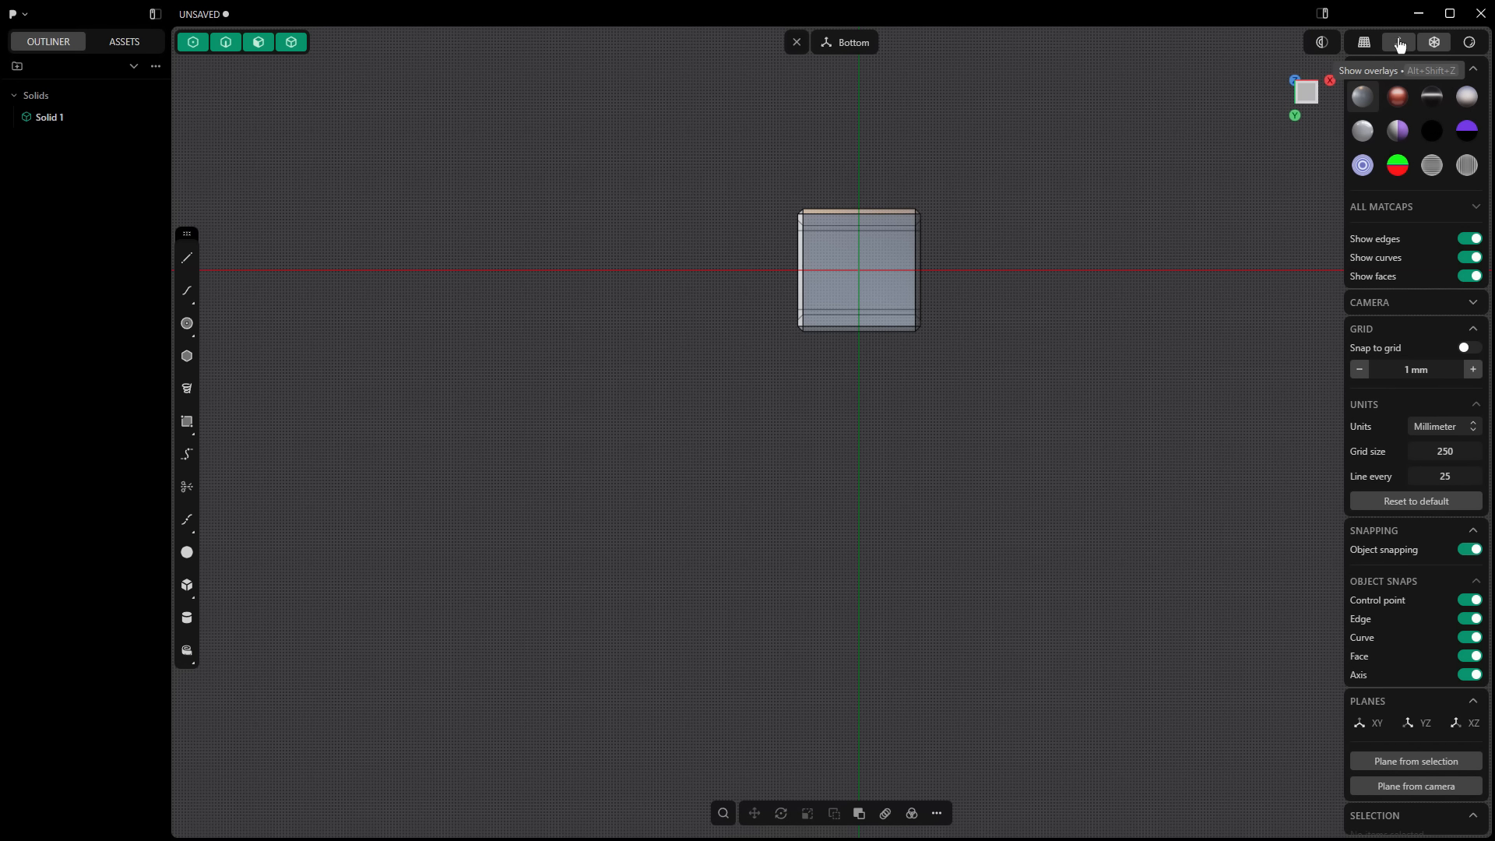
Step: Orbit to an oblique view of the cube and toggle between orthographic and perspective projection, finishing in perspective
click(1365, 43)
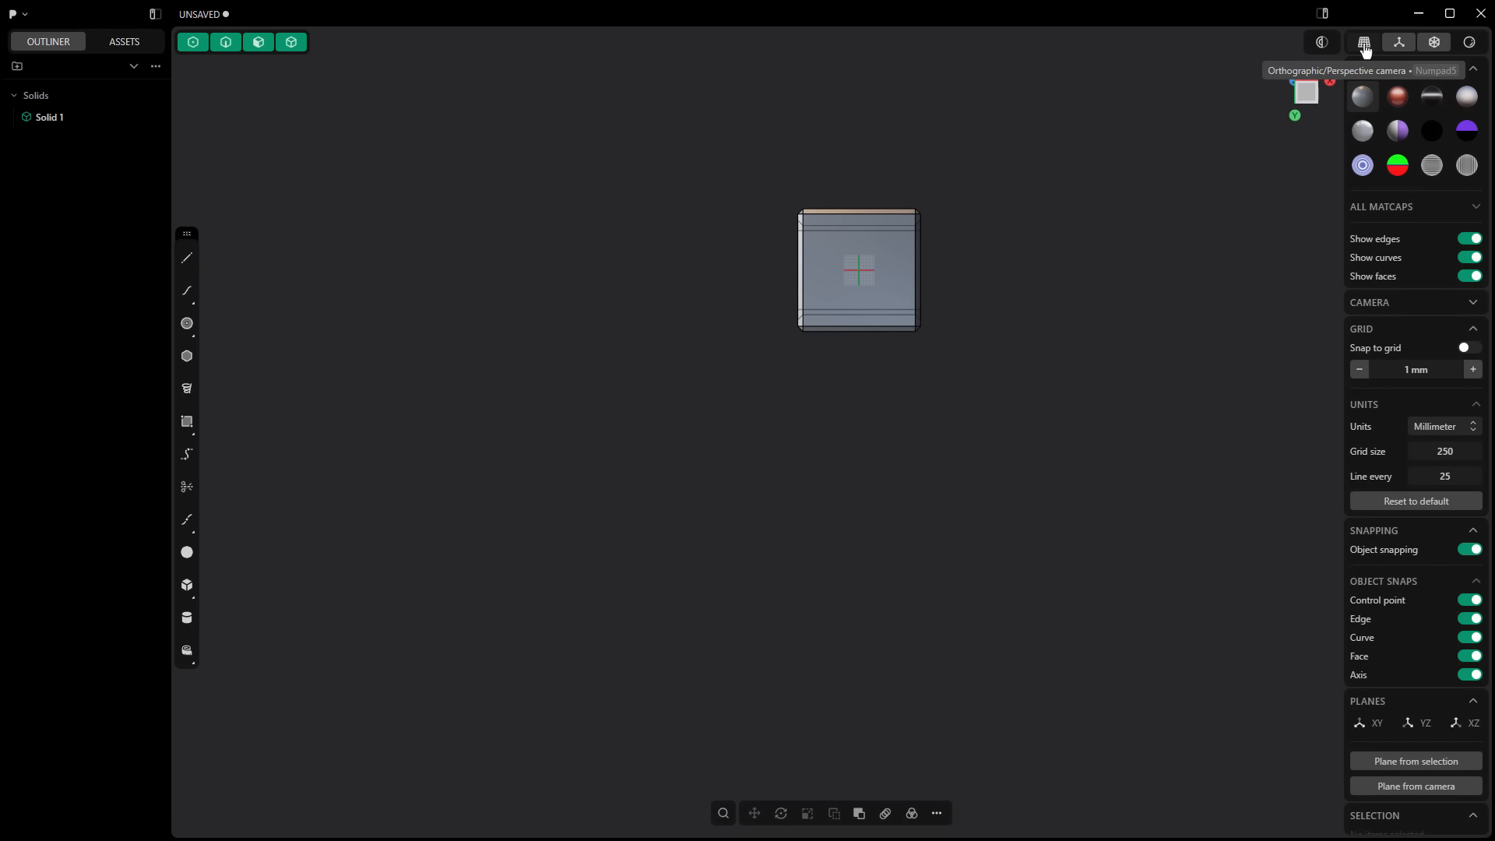
middle_drag(1118, 179, 905, 471)
shift+middle_drag(972, 187, 882, 387)
scroll(893, 402, up, 4)
scroll(893, 401, up, 3)
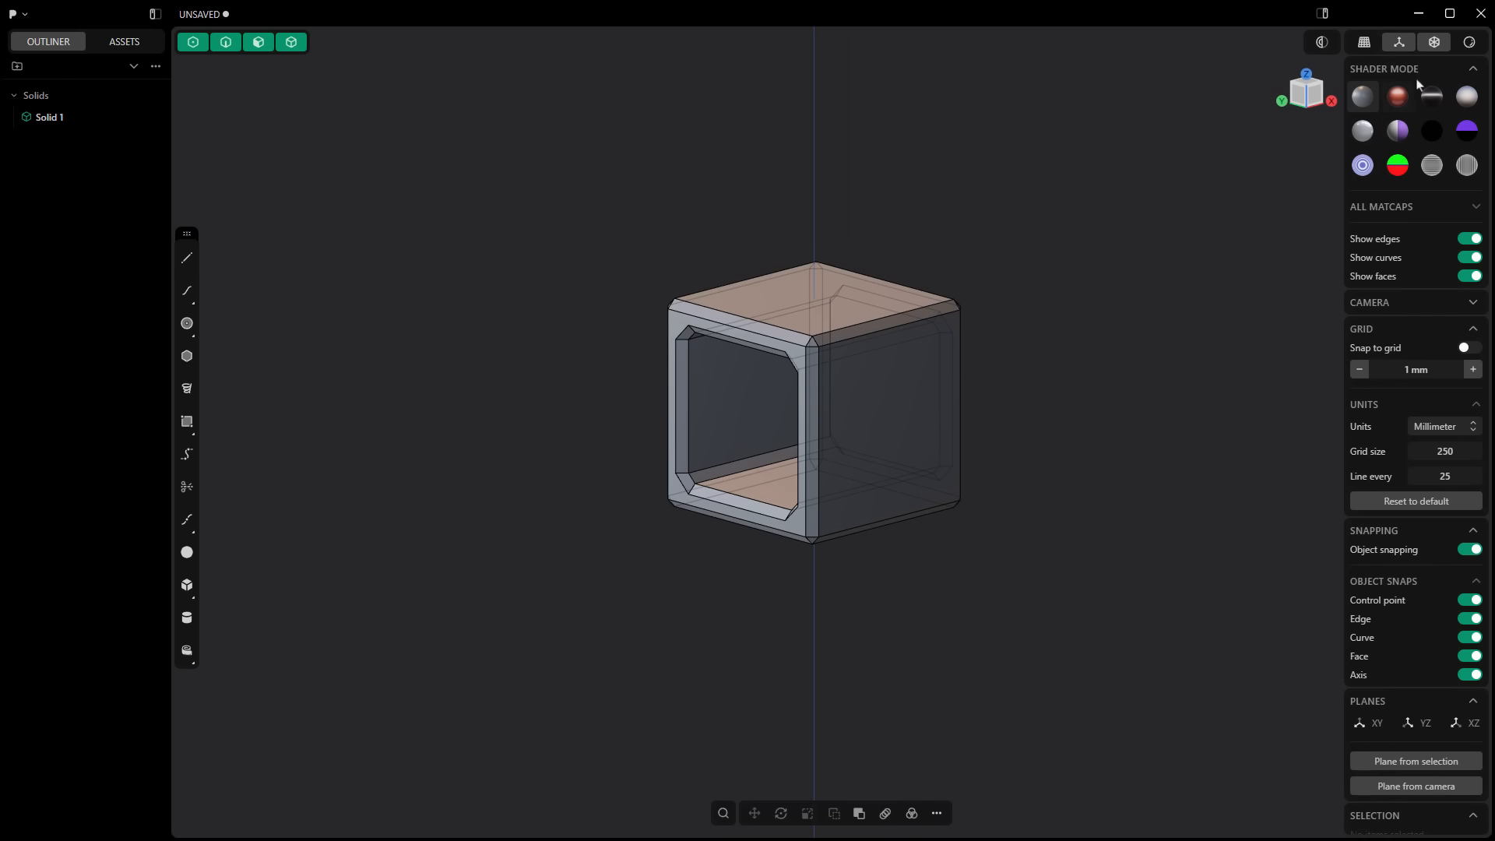
click(1369, 44)
click(1370, 48)
click(1369, 48)
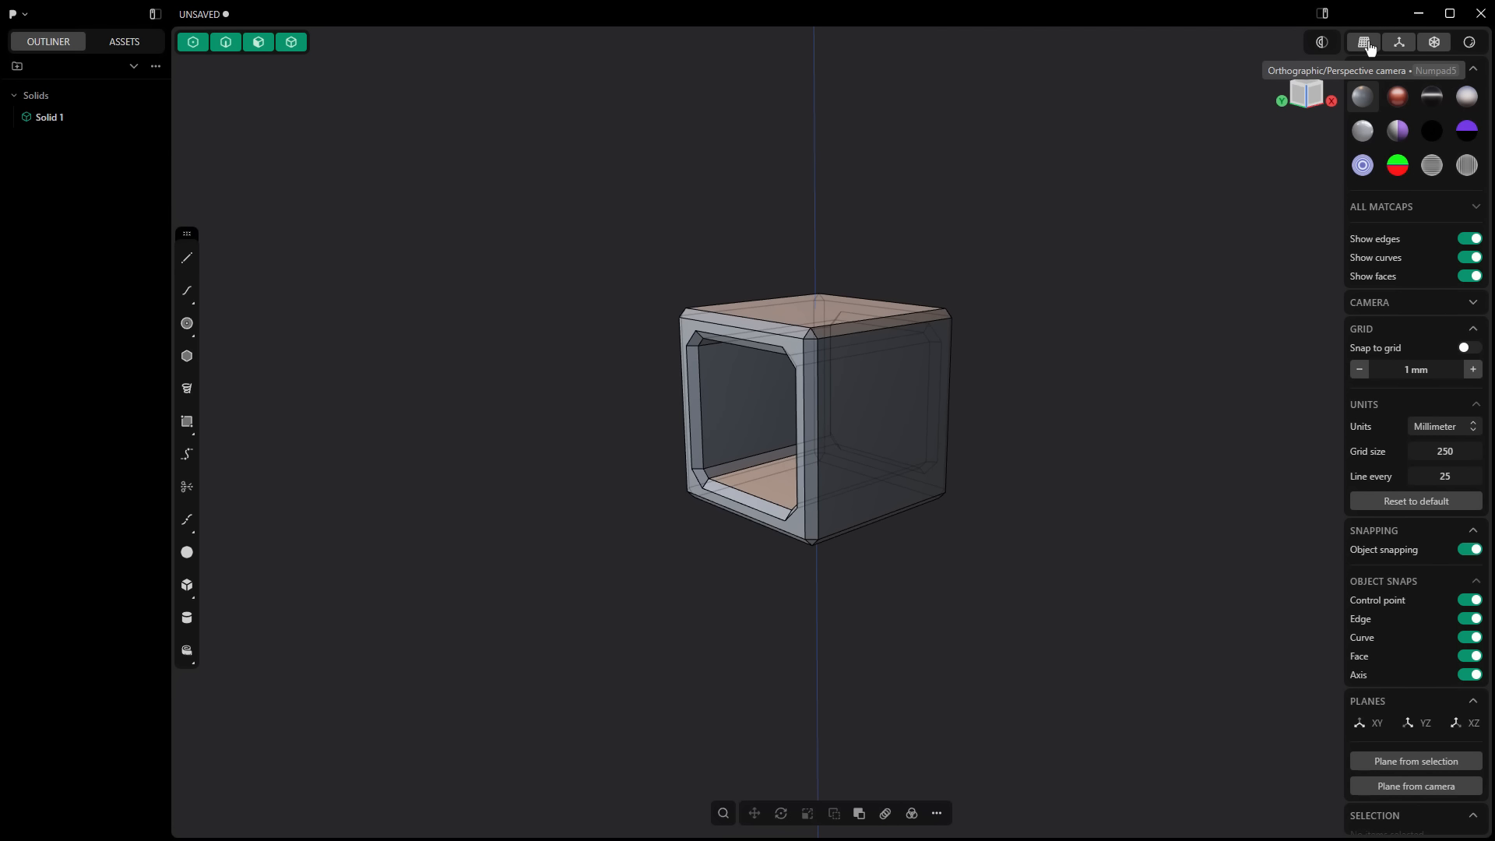
click(1369, 49)
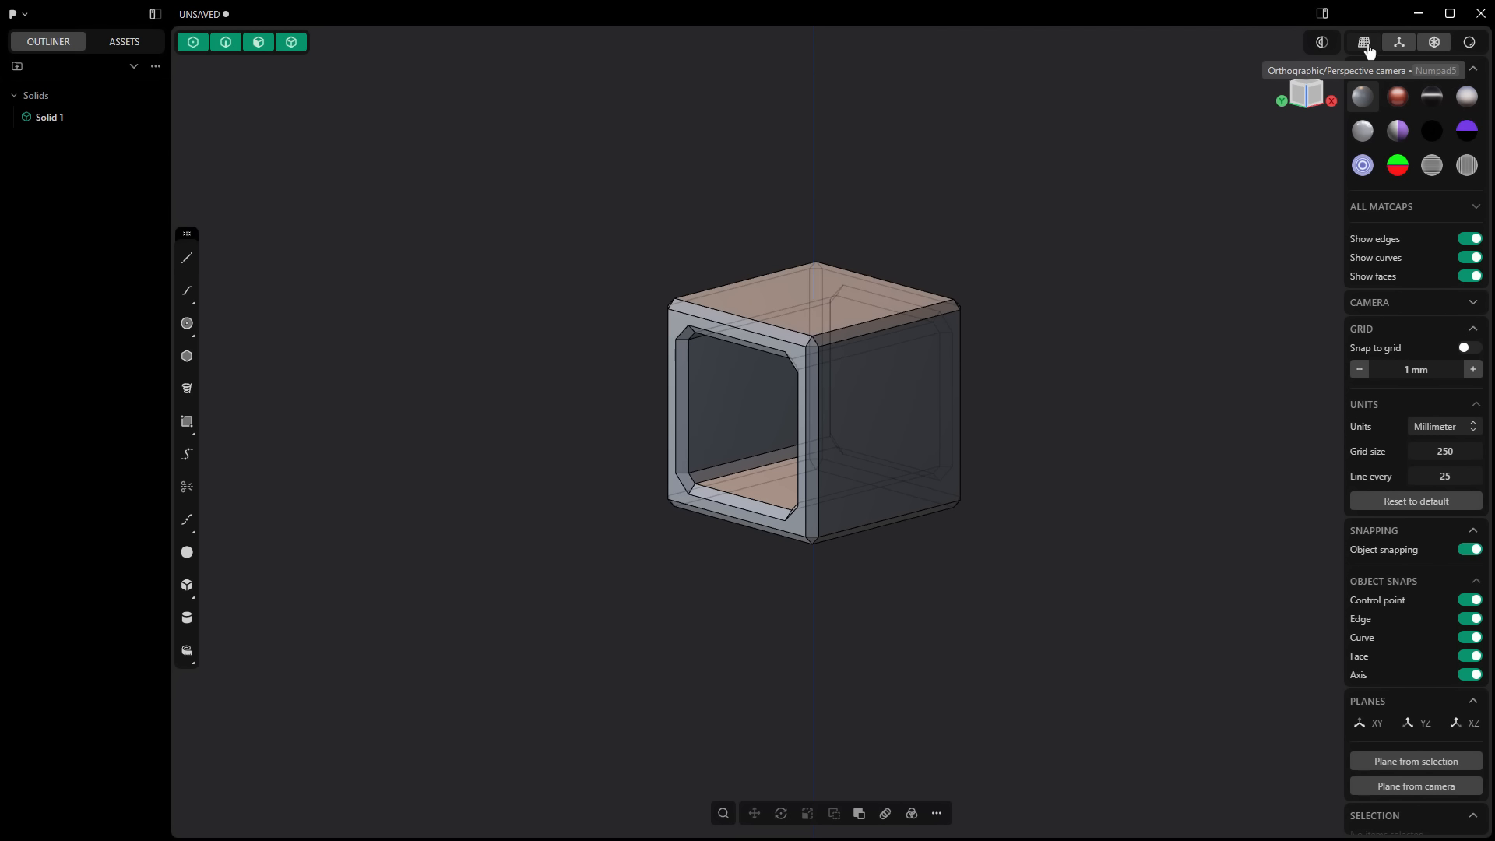
click(1369, 50)
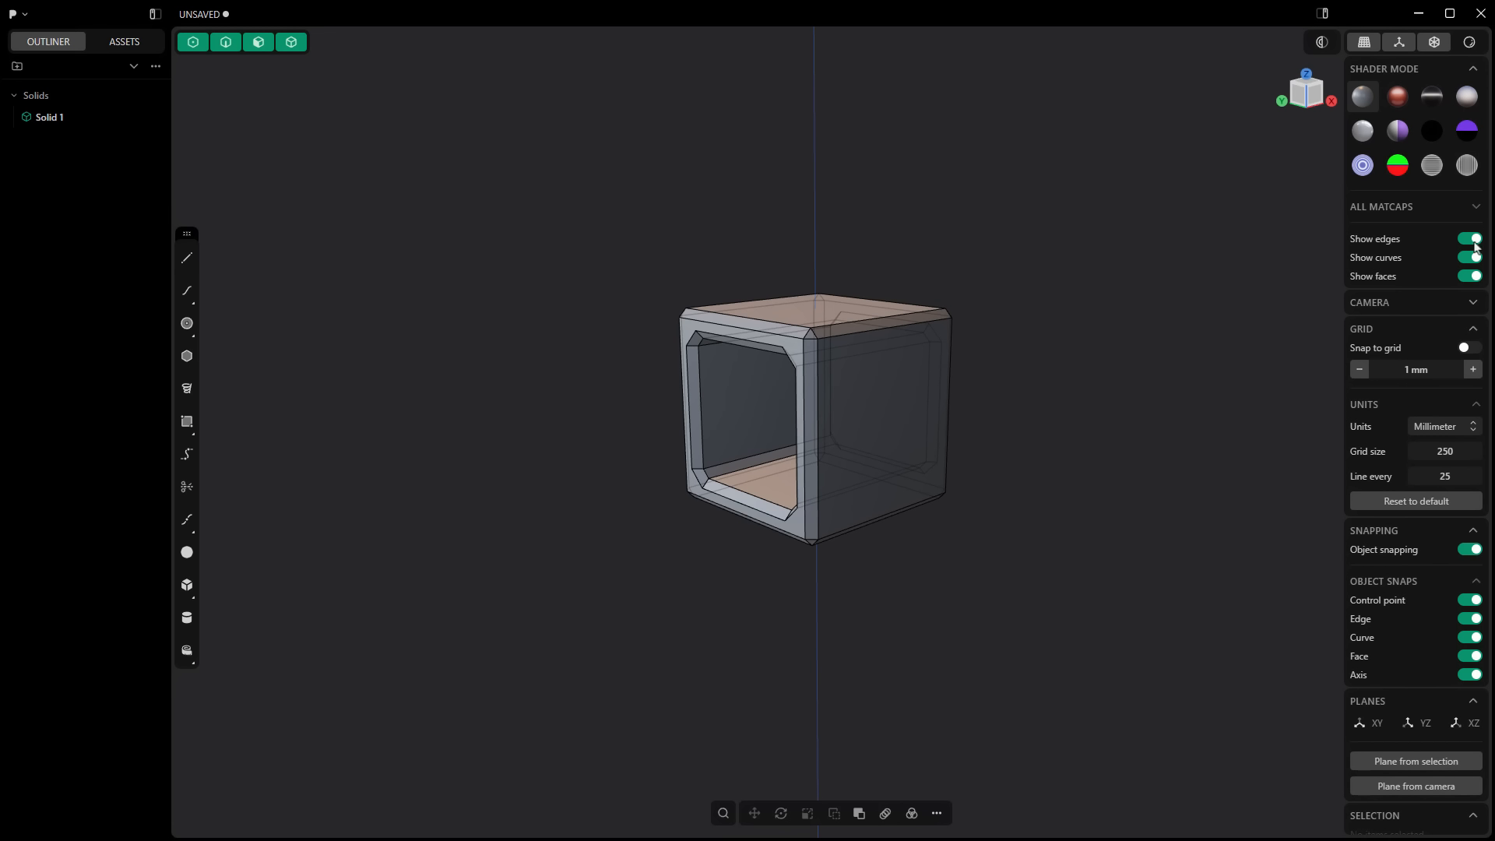
Step: Check the camera's FOV and Squish settings and compare the cube in orthographic and perspective projection
click(1473, 305)
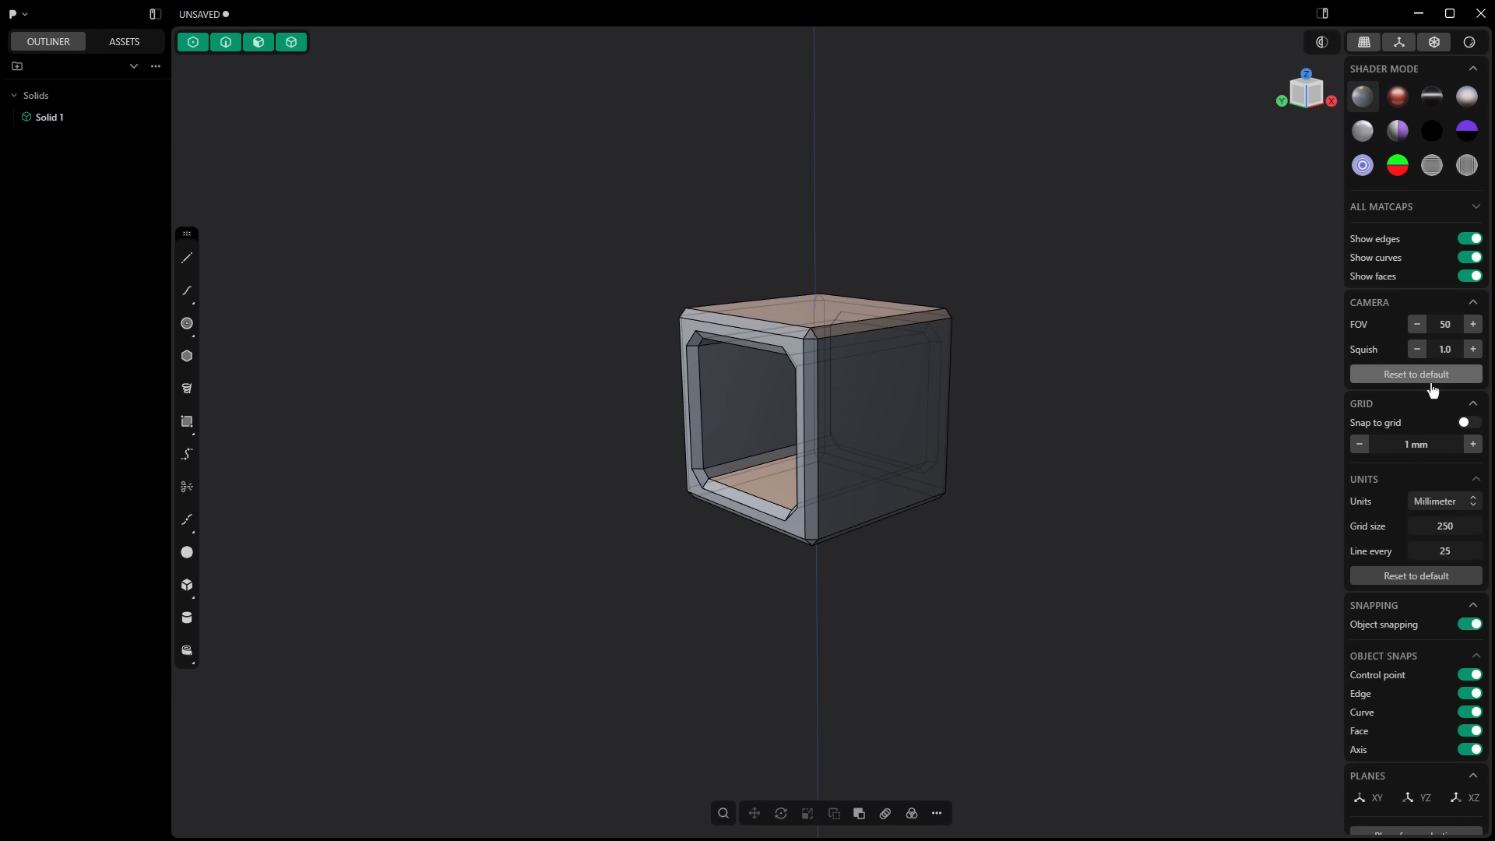
click(1473, 303)
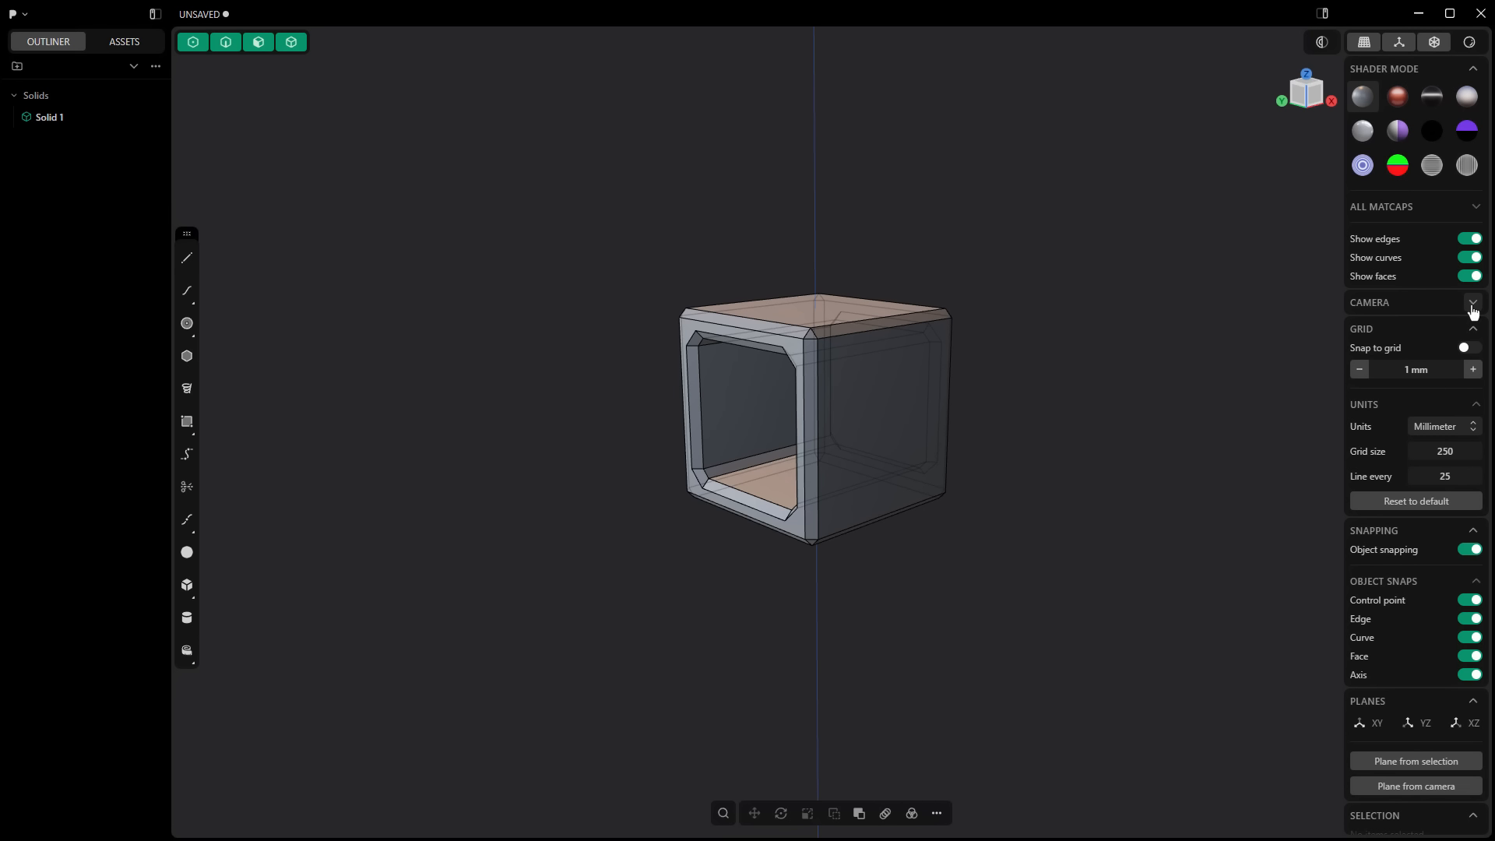
key(KP_5)
key(KP_5)
key(KP_5)
key(KP_5)
Step: Examine the cube in the front, right, top and bottom views, and orbit back to an oblique perspective view
key(KP_1)
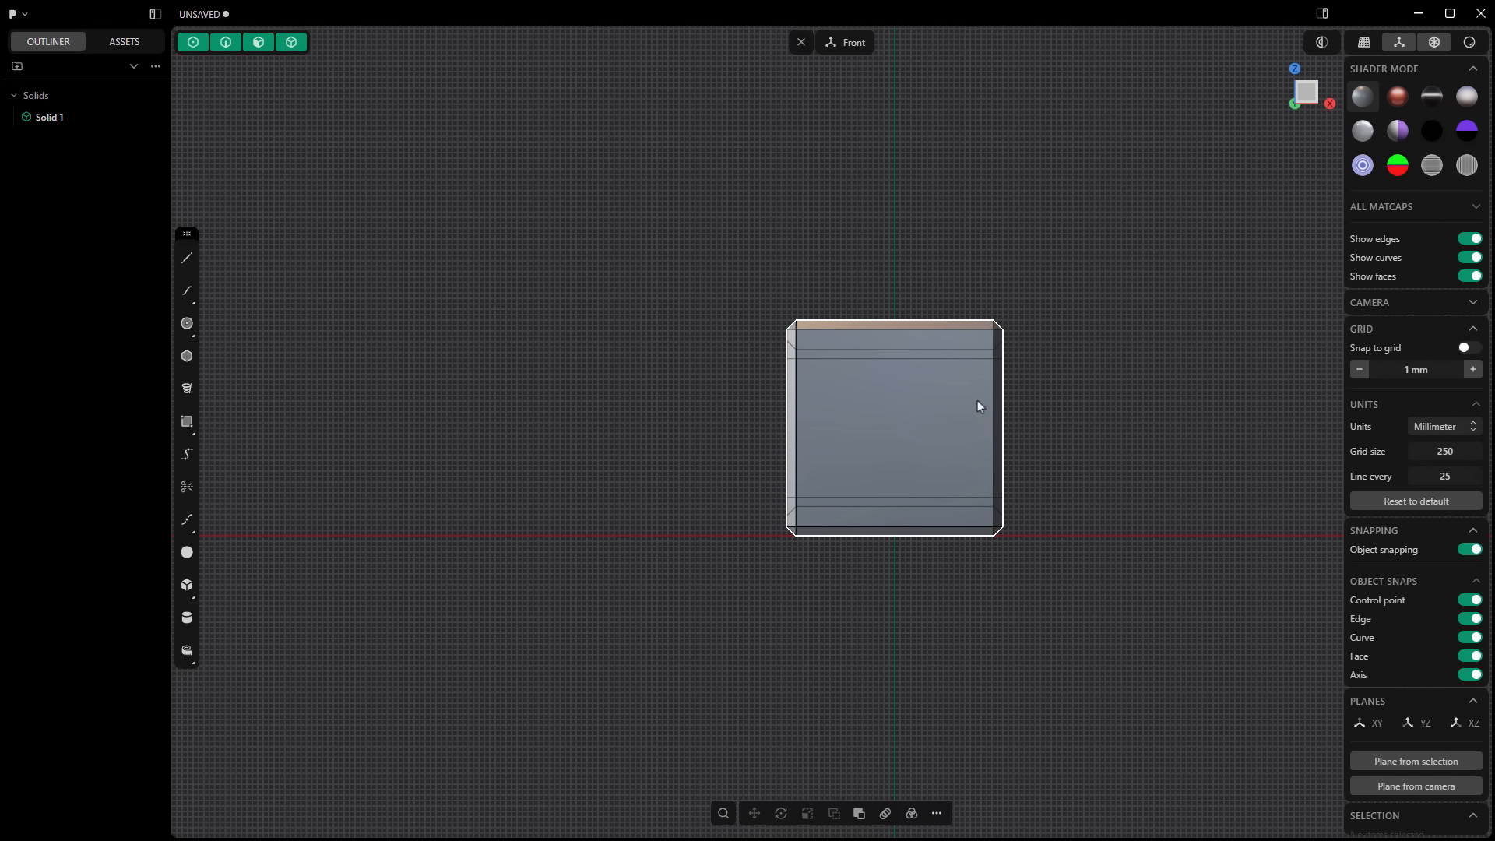
middle_drag(1014, 324, 1112, 431)
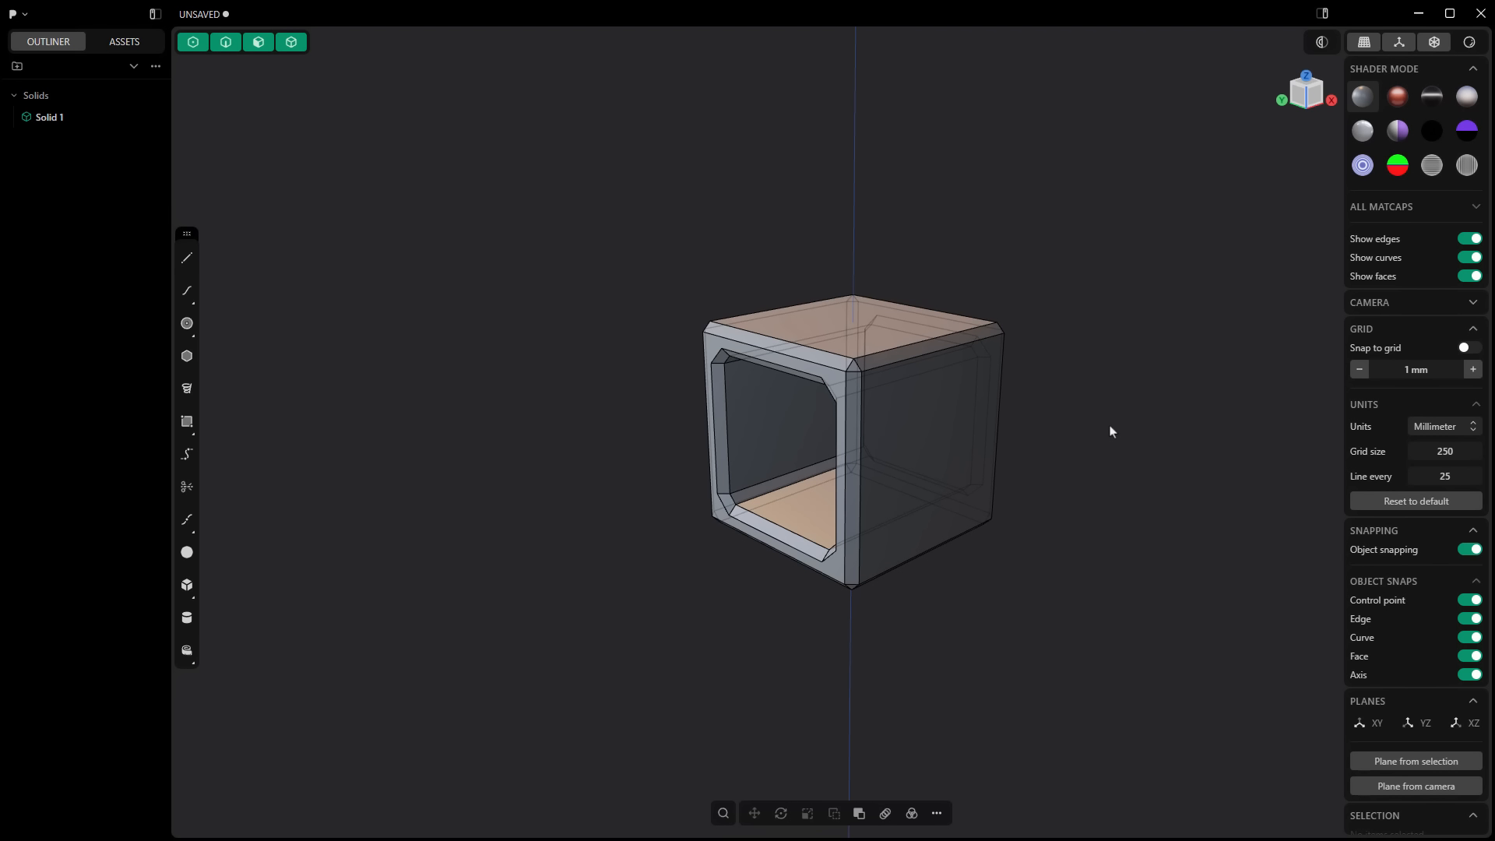
key(KP_1)
key(KP_3)
key(KP_7)
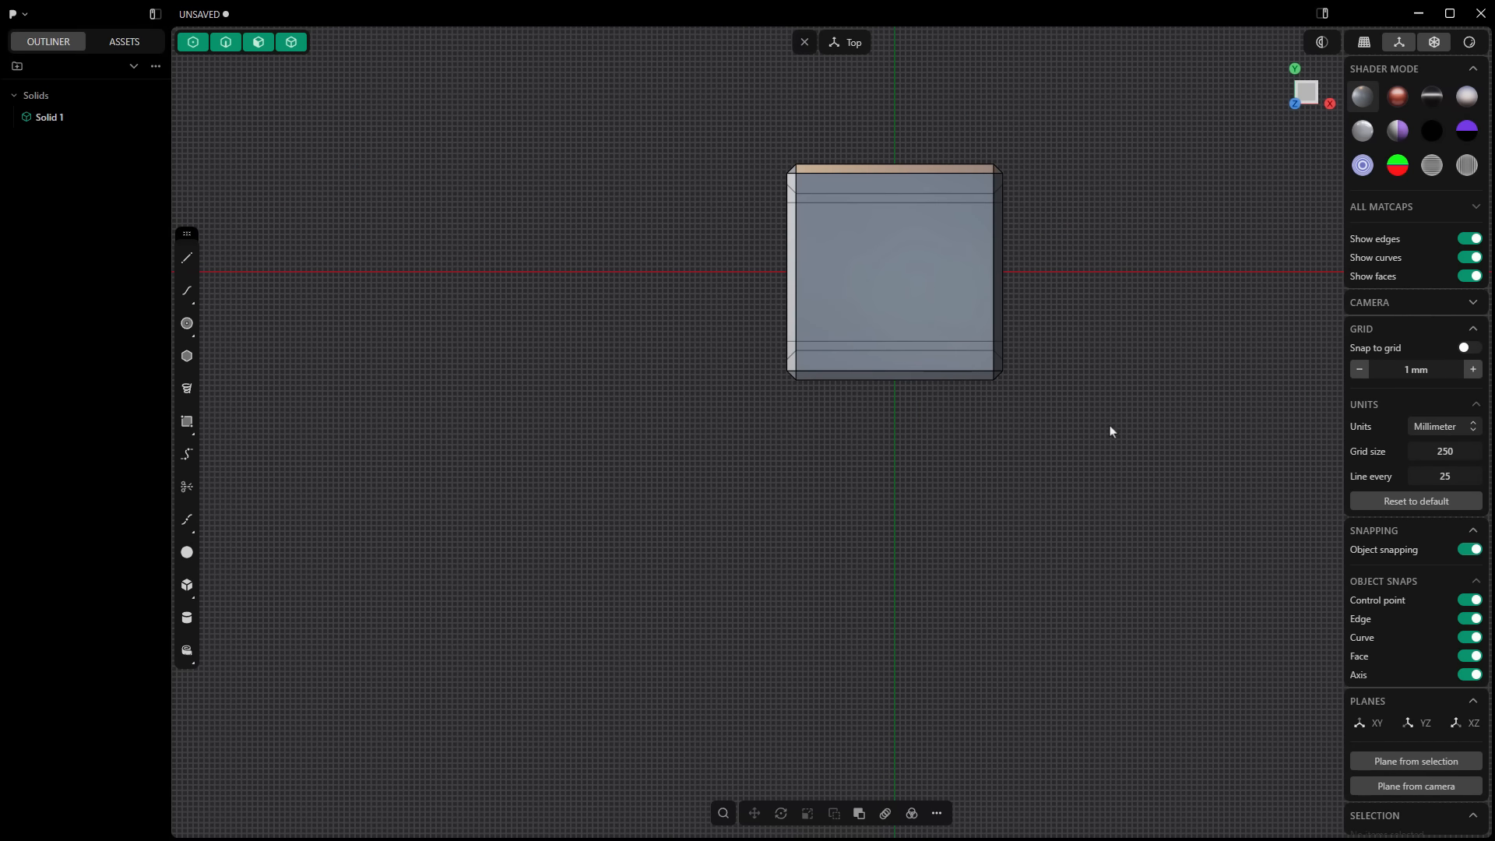
key(ctrl+KP_7)
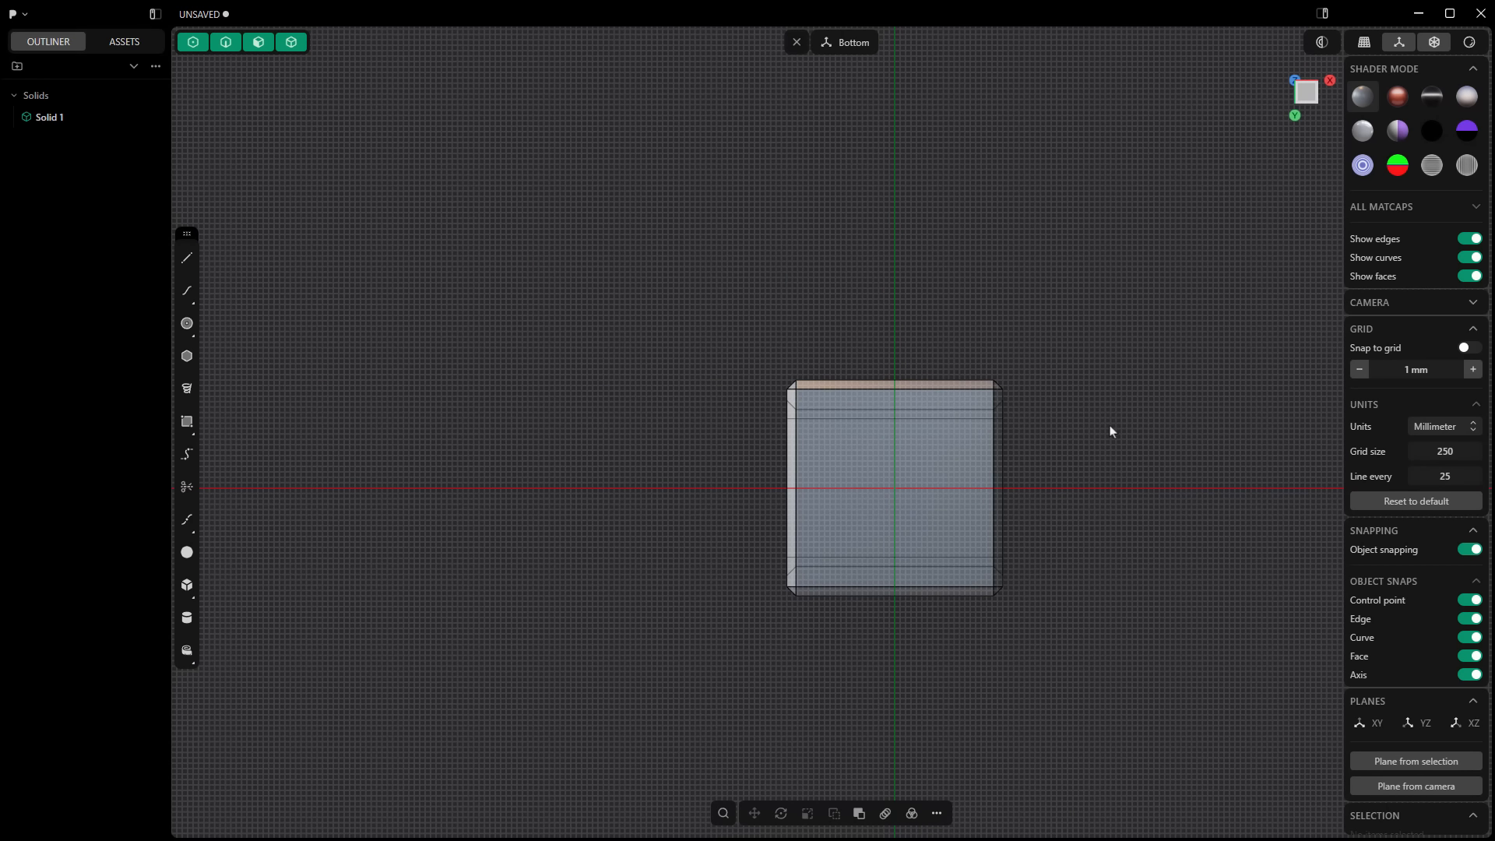
middle_drag(971, 484, 1018, 423)
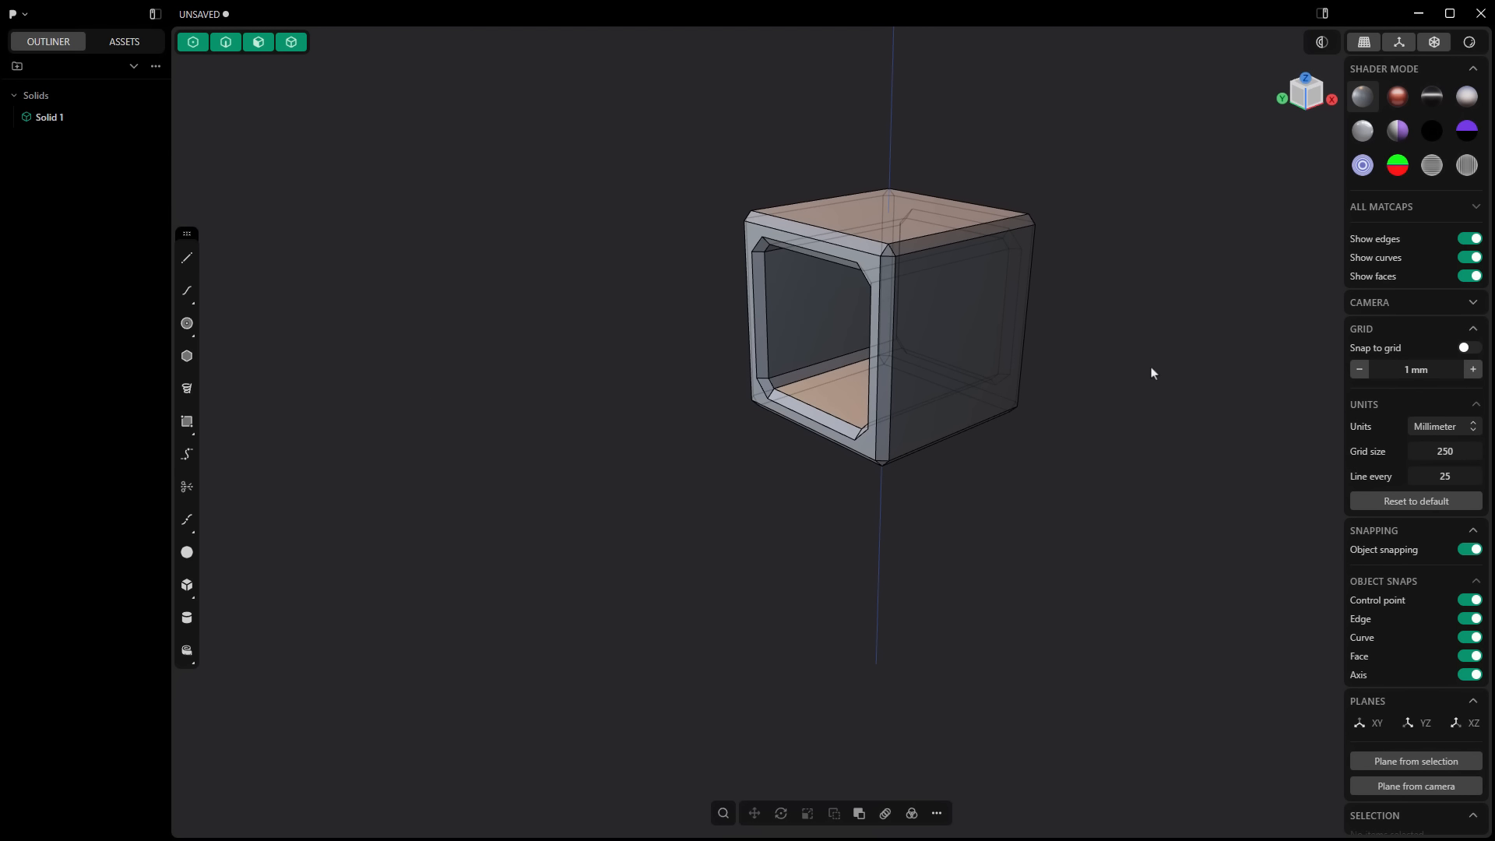
shift+middle_drag(1150, 373, 1091, 433)
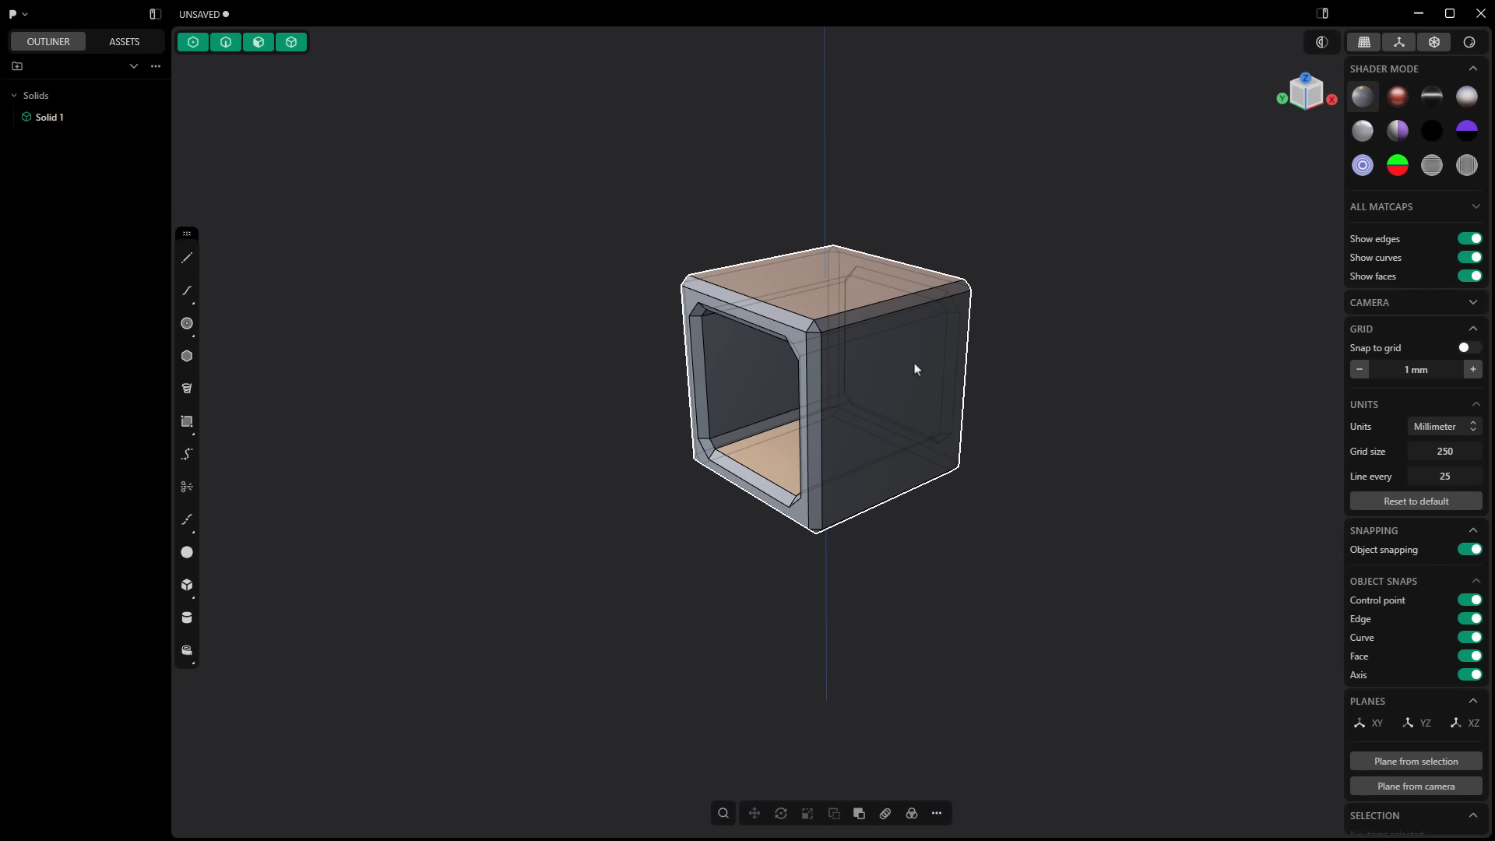
Step: Set a temporary construction plane on the chamfer face along the cube's upper outer edge
key(space)
scroll(897, 312, up, 5)
click(897, 307)
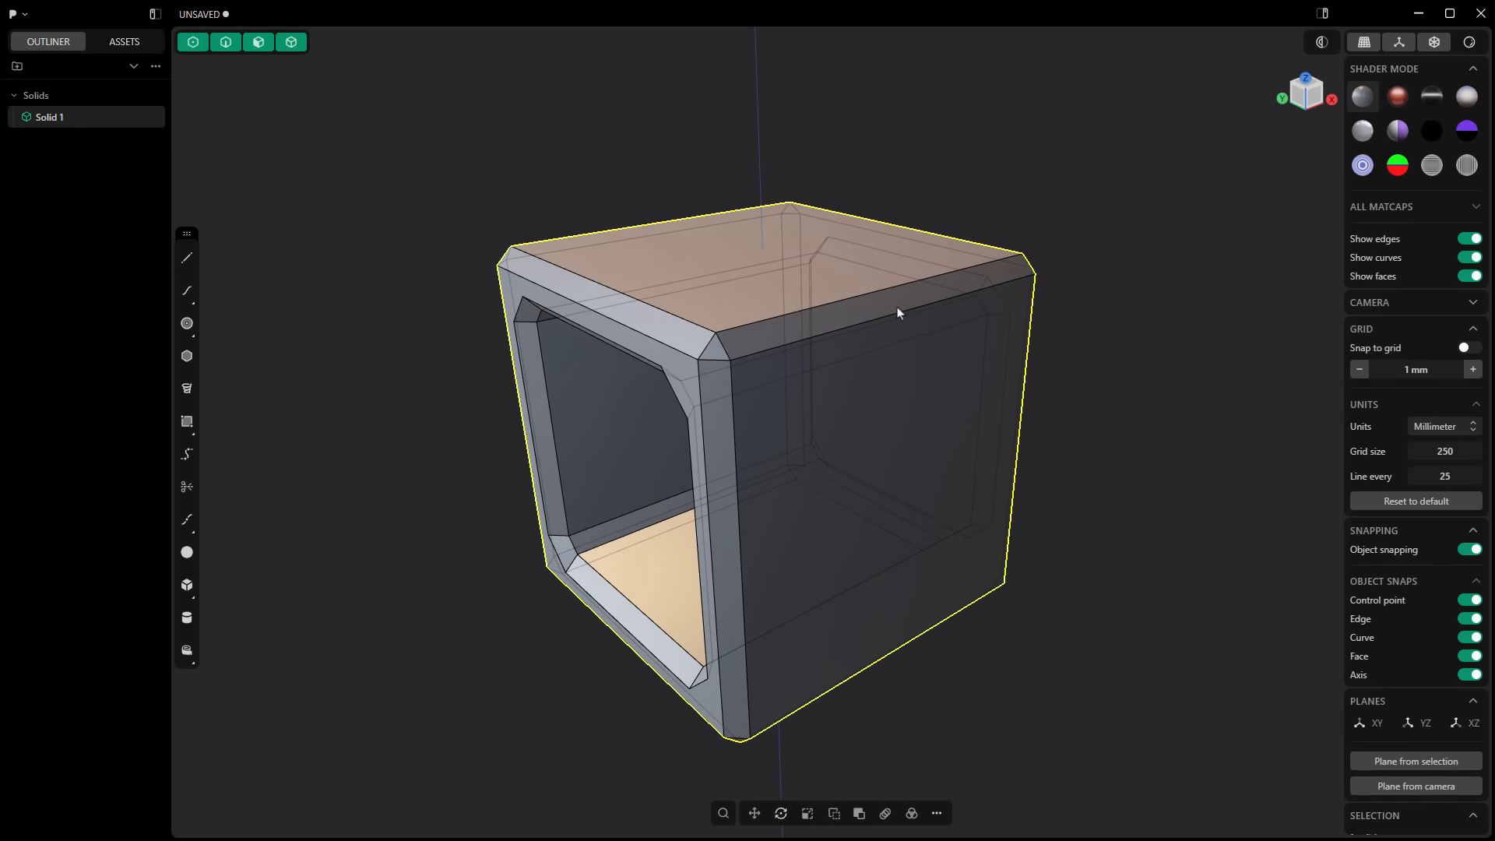
click(871, 307)
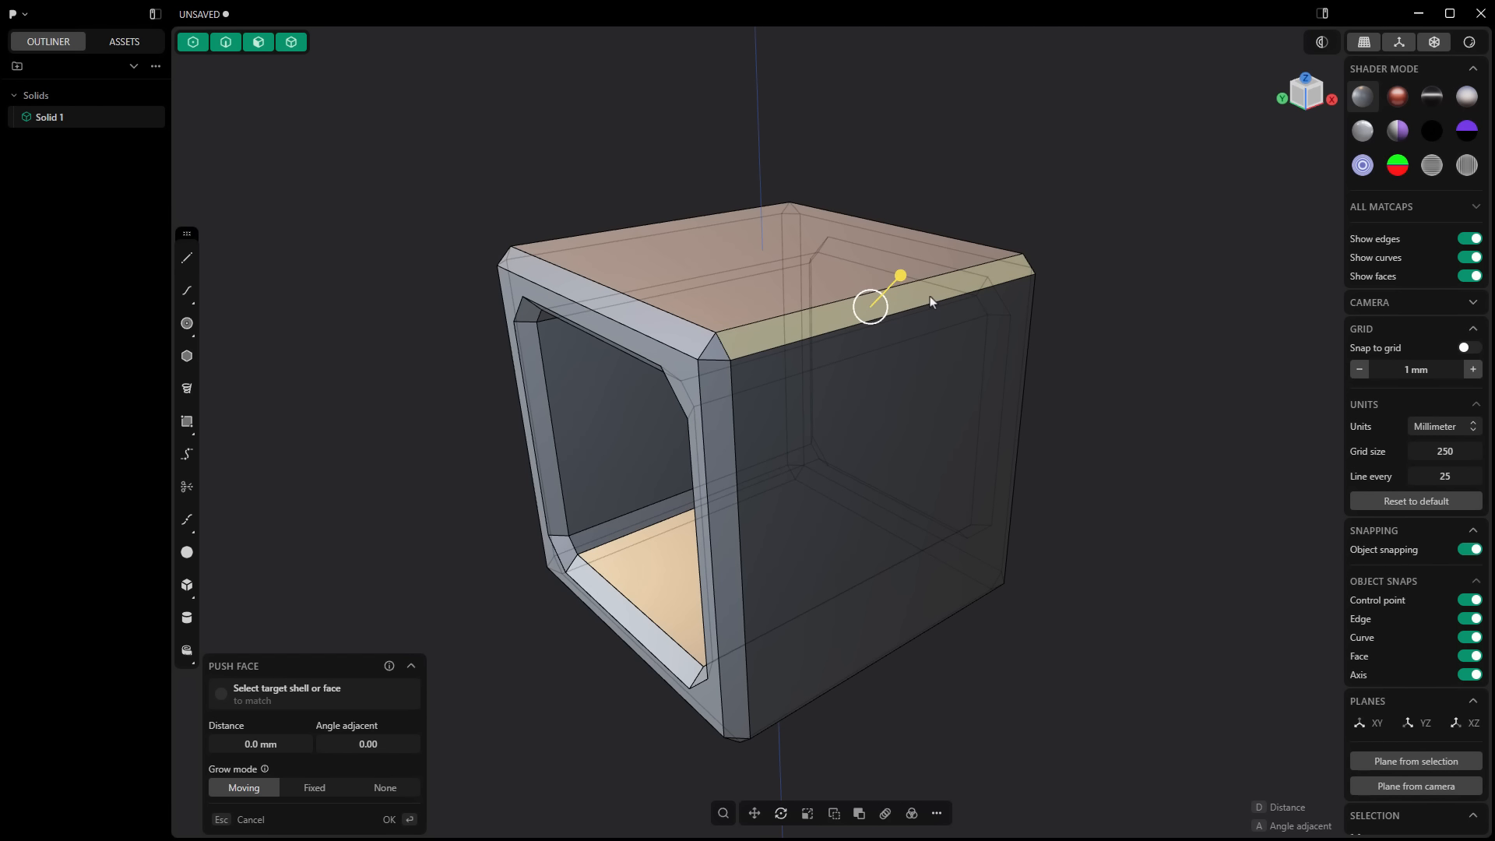
key(space)
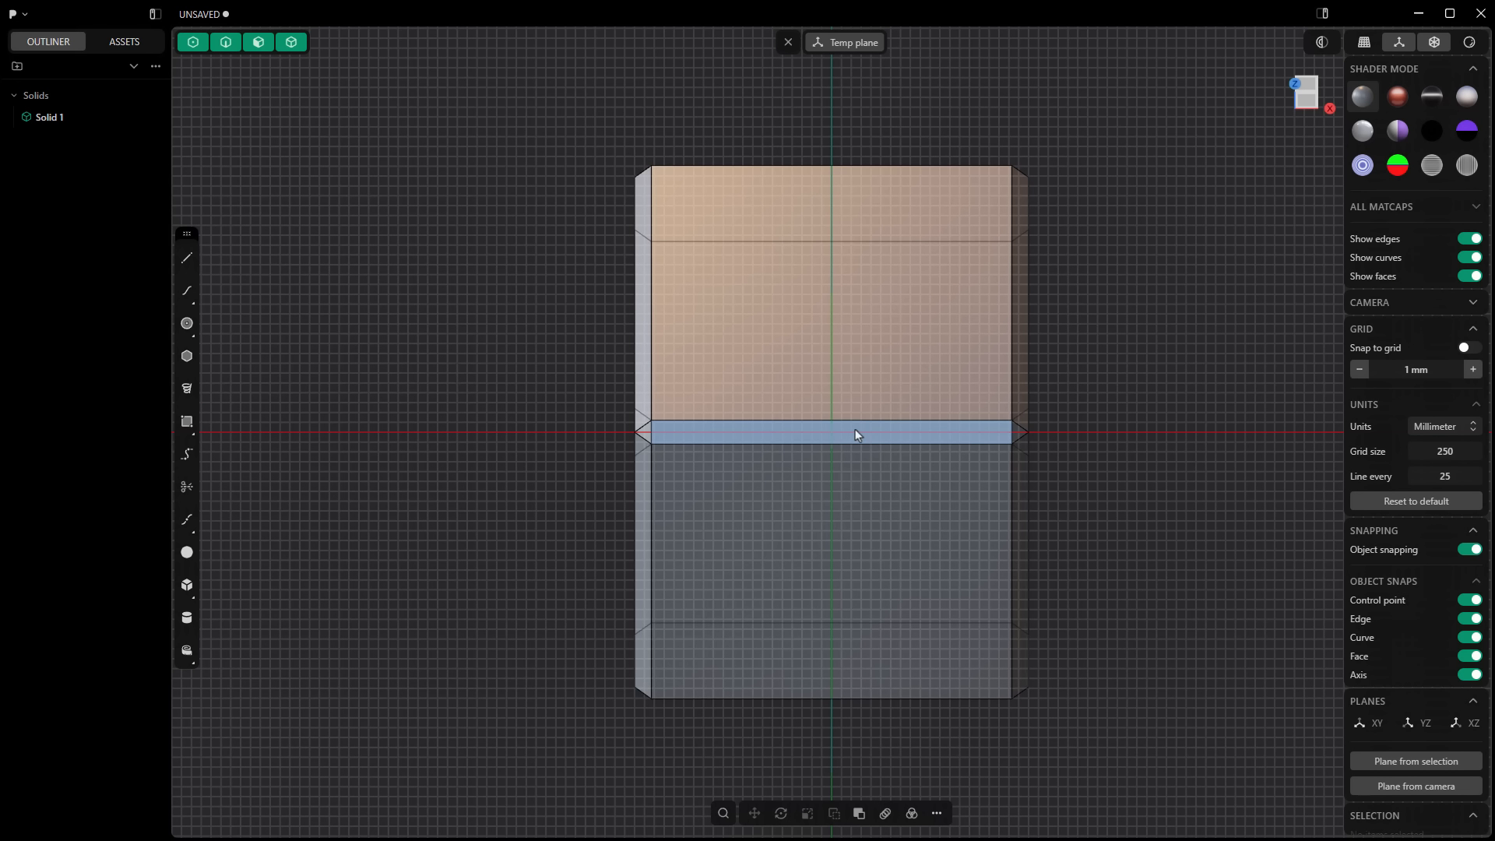
Step: Draw a circle centred on the chamfer face and clear the temporary construction plane
click(187, 323)
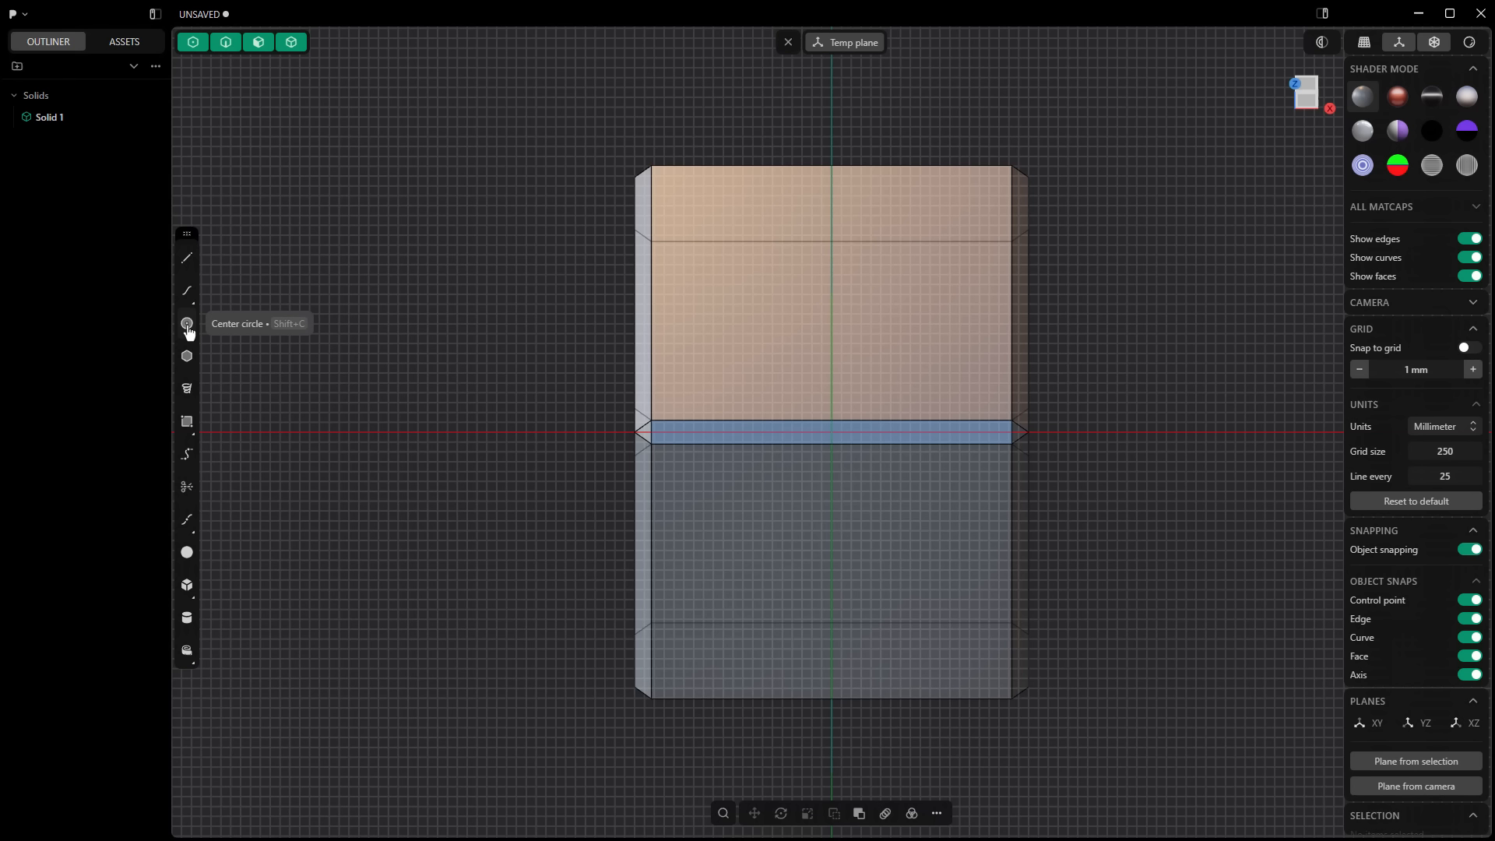
click(831, 431)
click(907, 532)
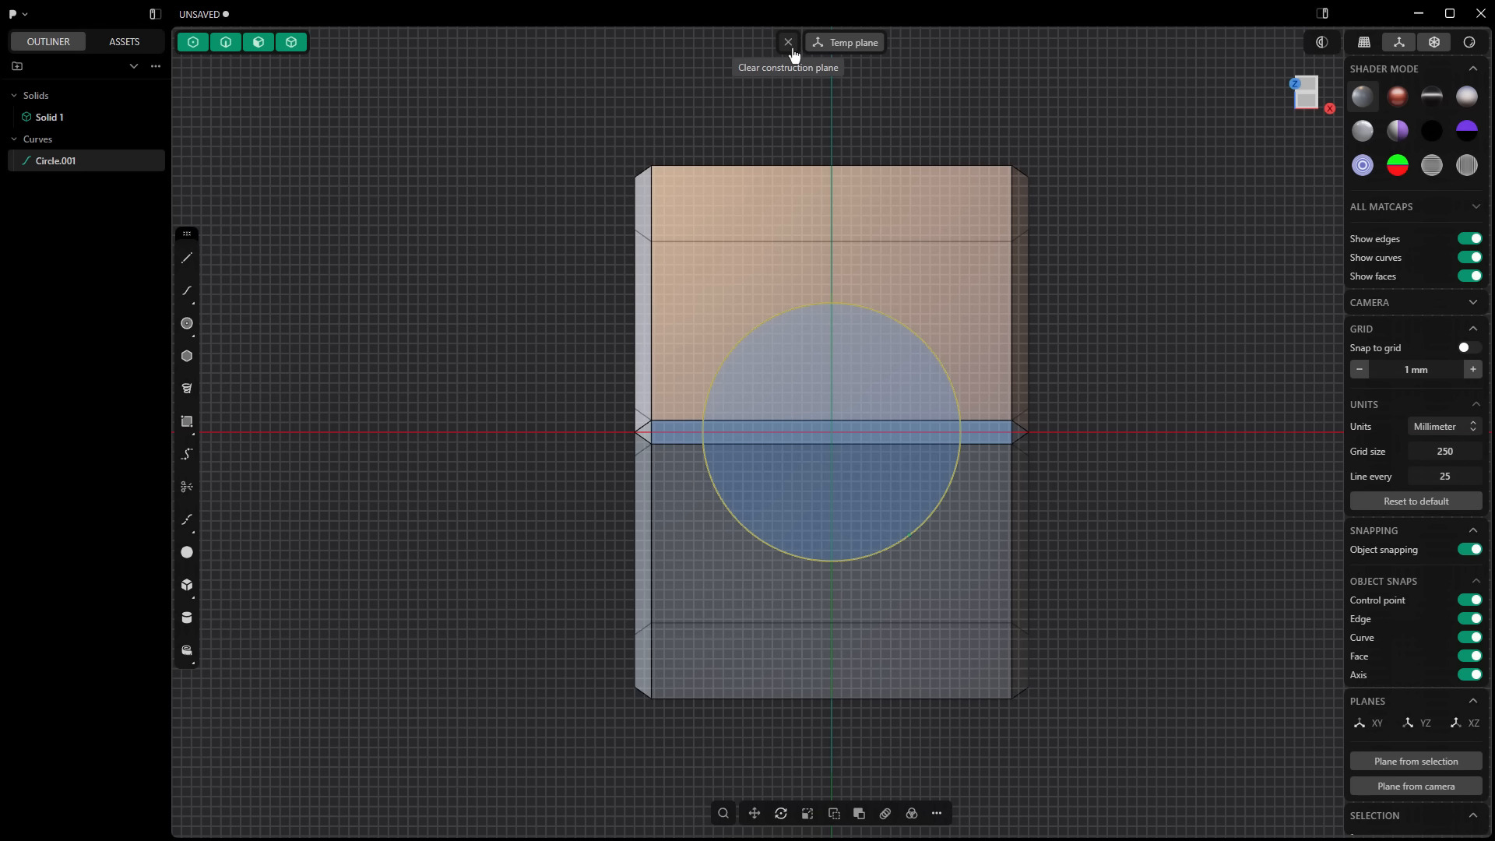
click(788, 42)
middle_drag(622, 437, 752, 400)
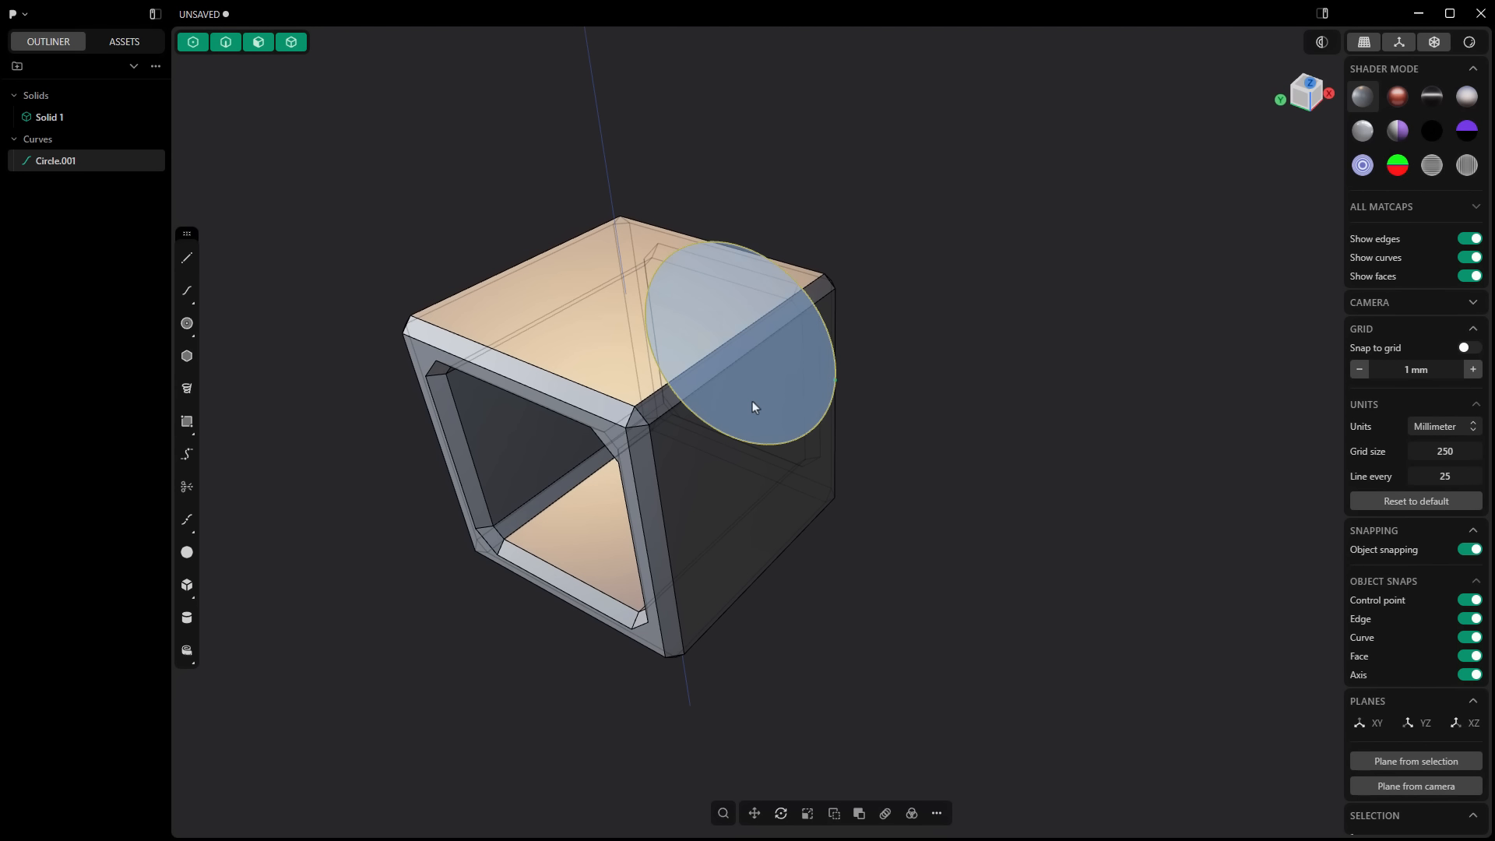
Step: Extrude the circle about 1673 mm into the cube as a Difference cut
key(e)
drag(817, 335, 587, 501)
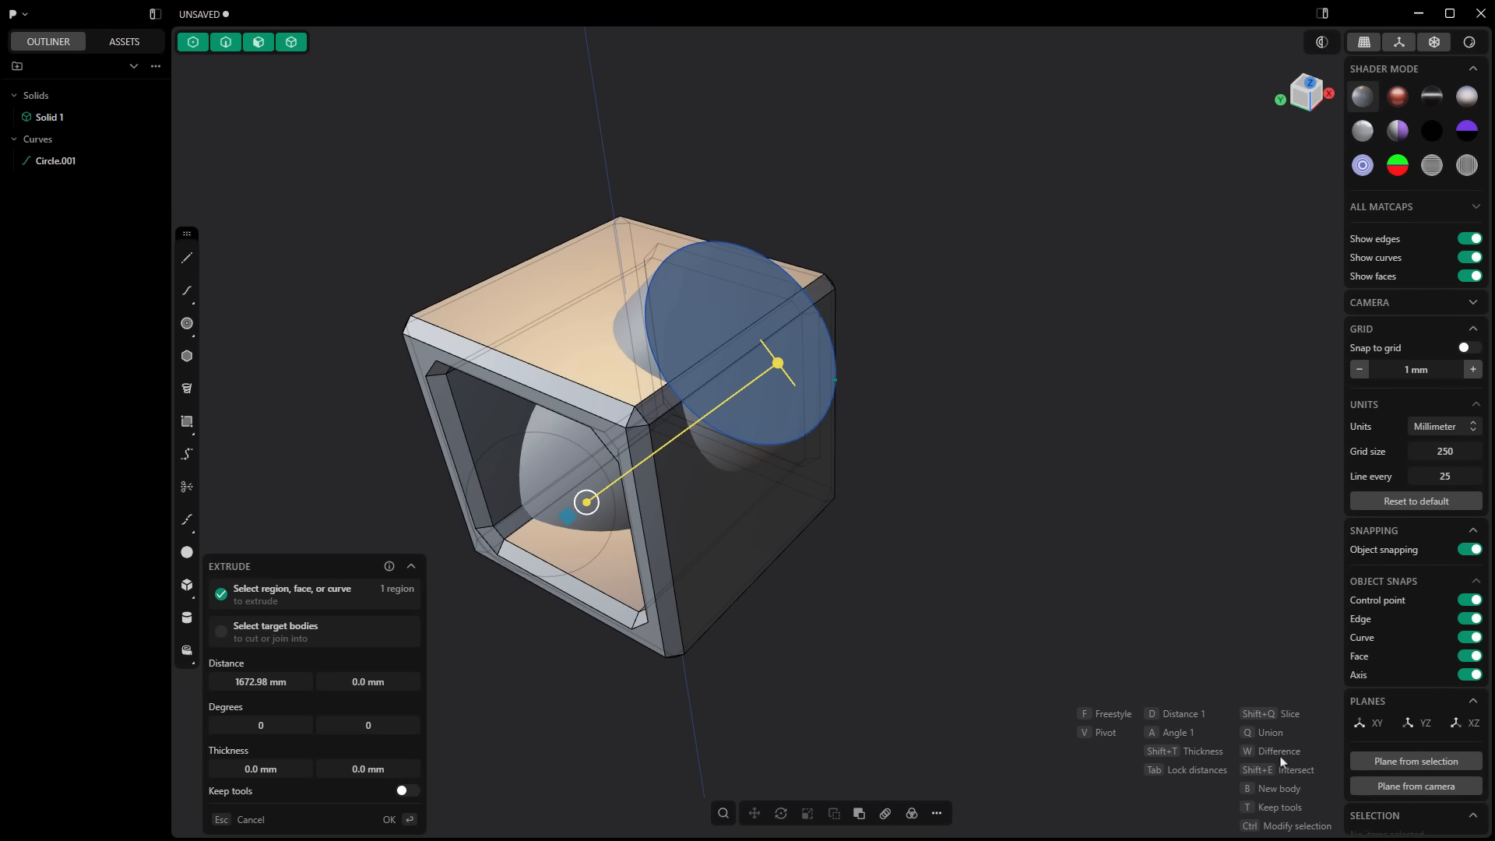
key(w)
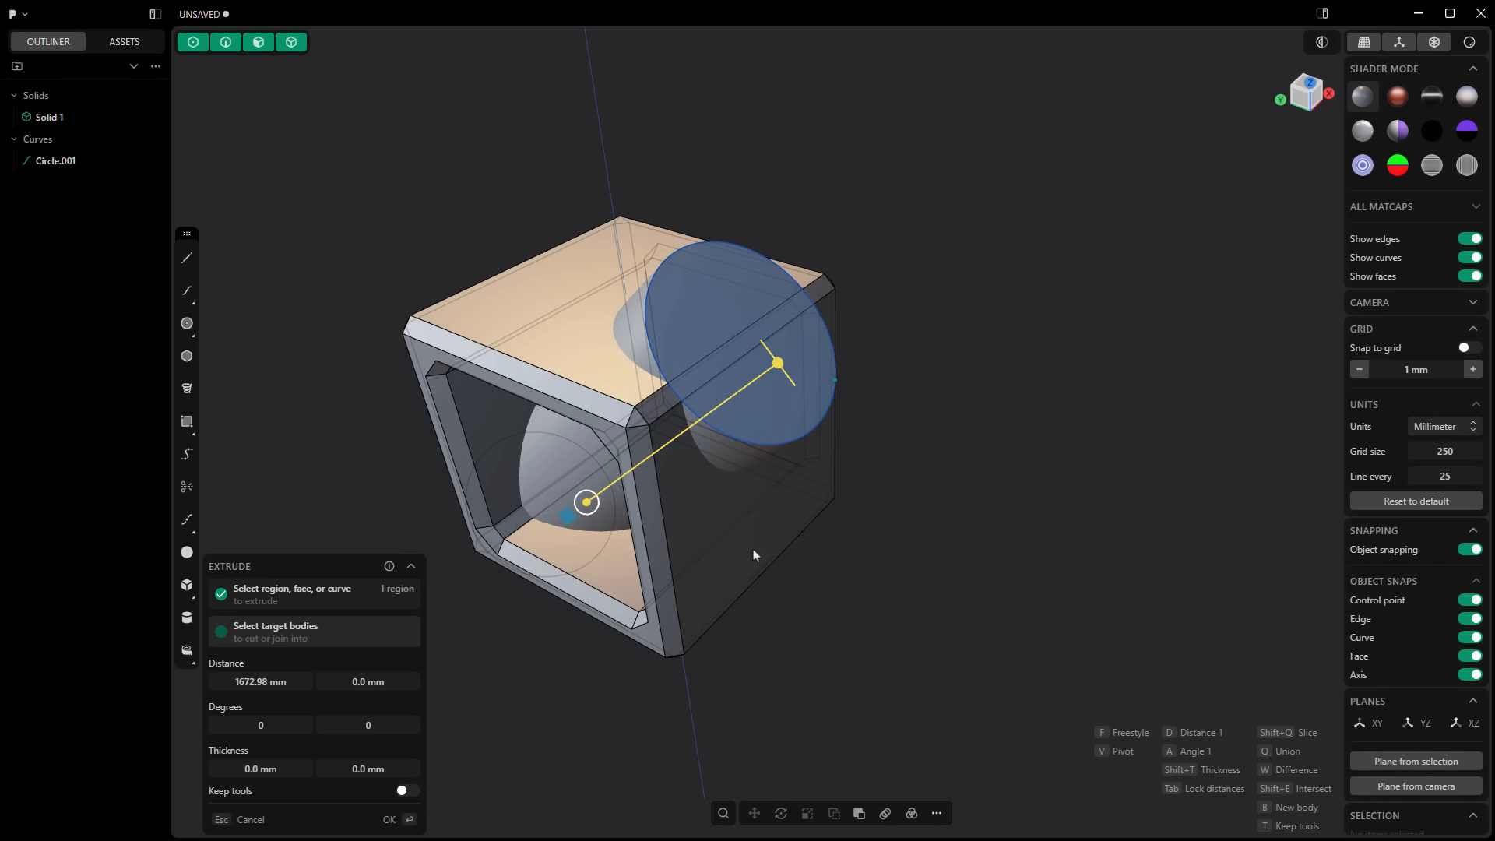
key(Return)
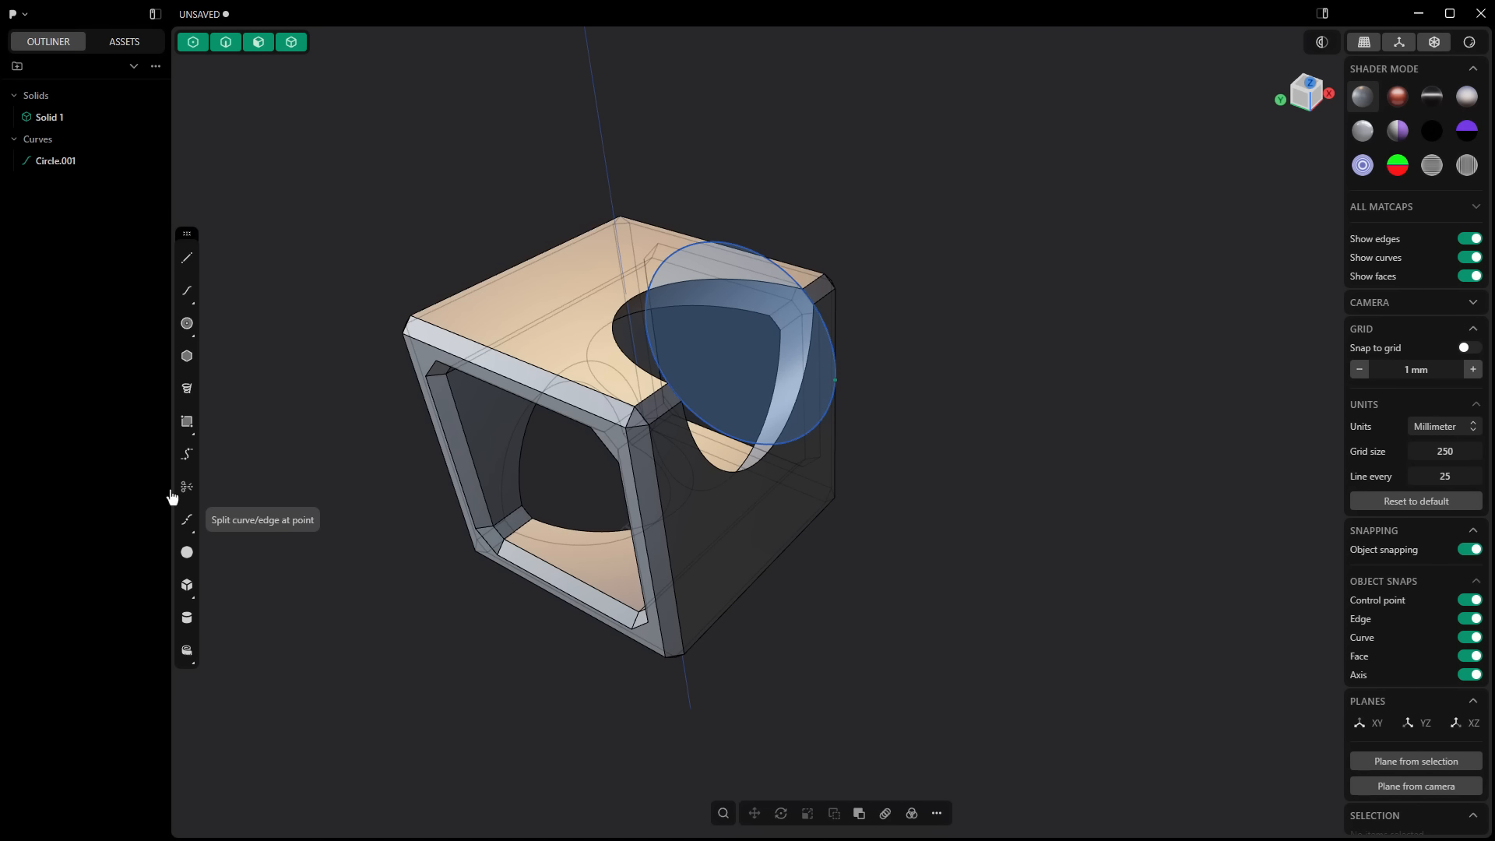
Step: Hide the circle curve to inspect the cut, and show the curve again
click(112, 161)
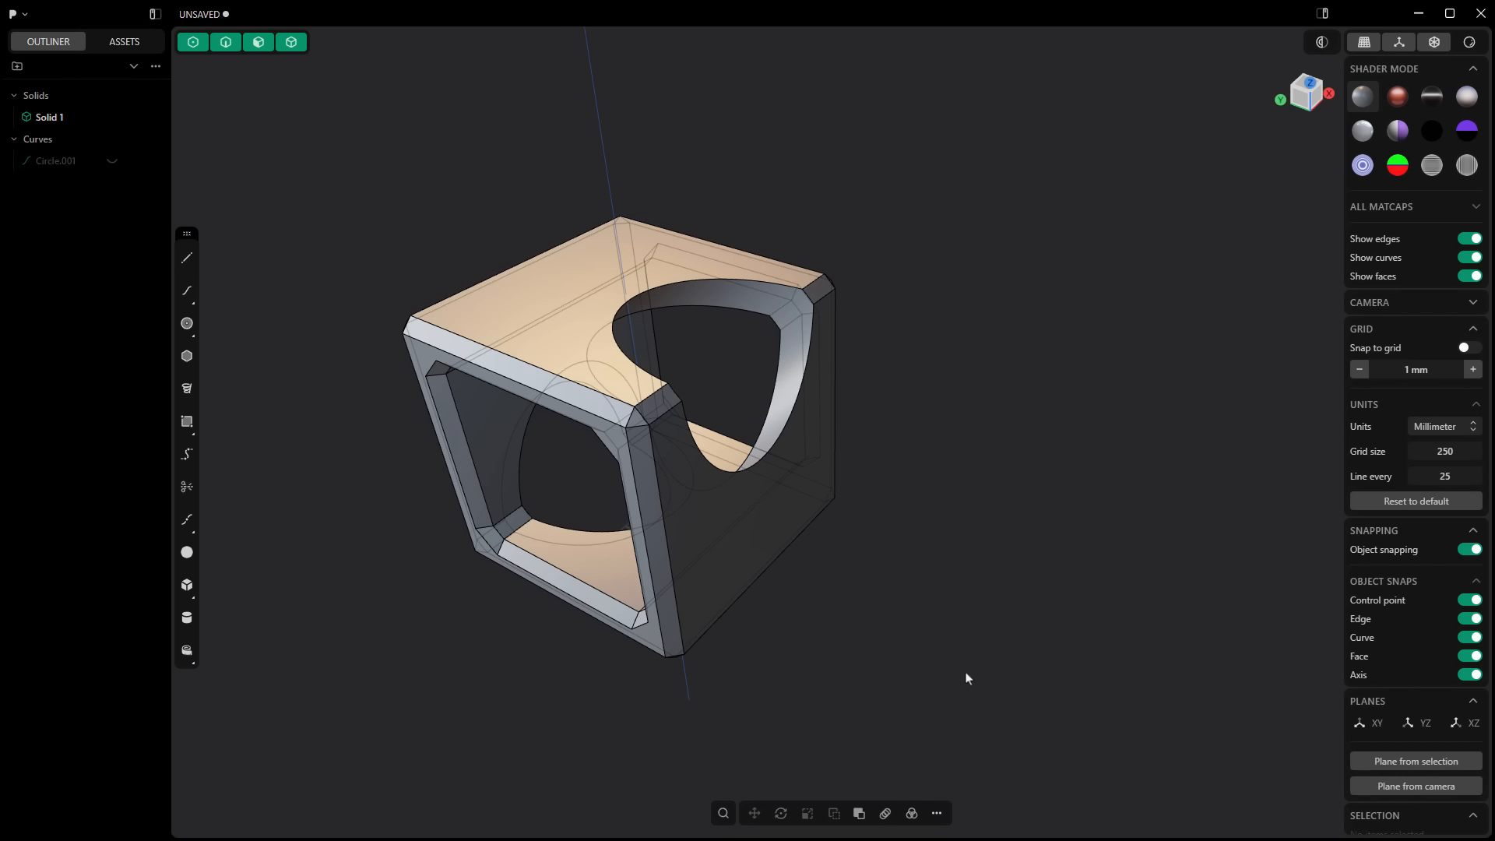
mouse_move(964, 677)
middle_down()
mouse_move(841, 694)
mouse_move(950, 670)
middle_up()
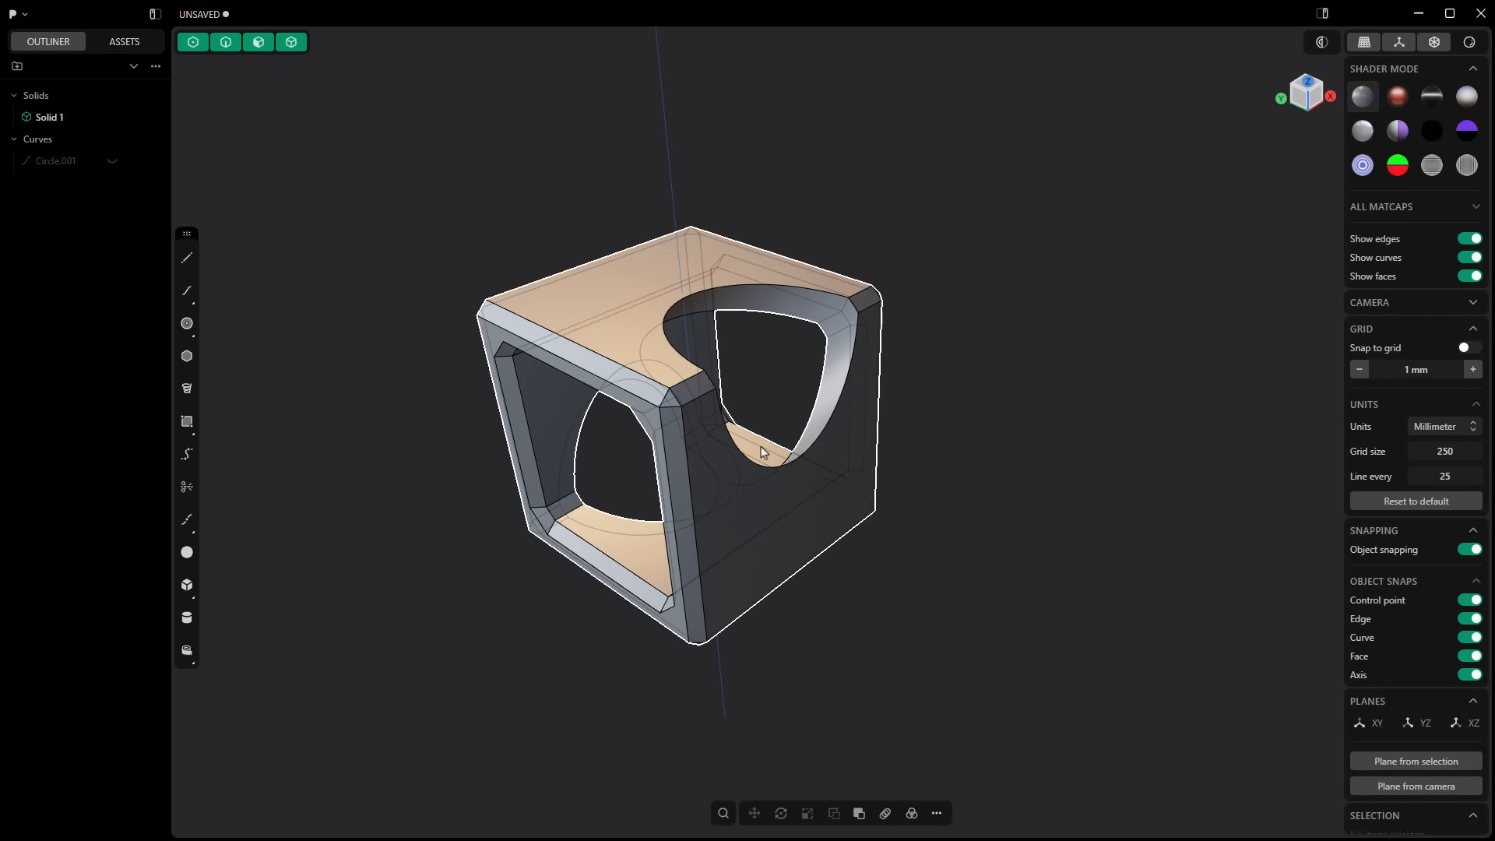
click(111, 161)
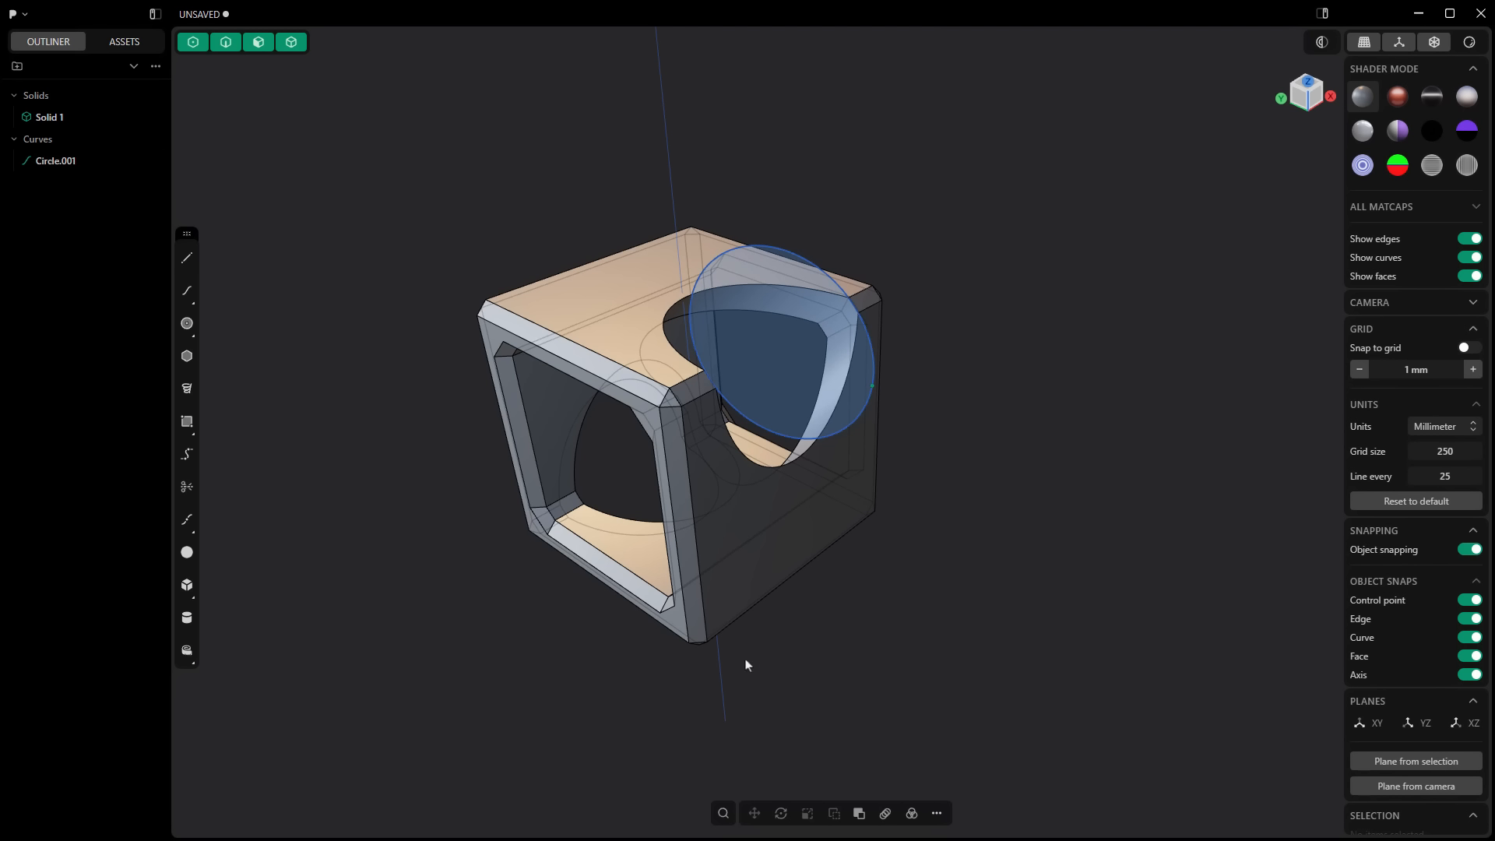
Step: Focus the view on the selected solid, isolate it from the circle curve and exit isolation
click(795, 583)
key(slash)
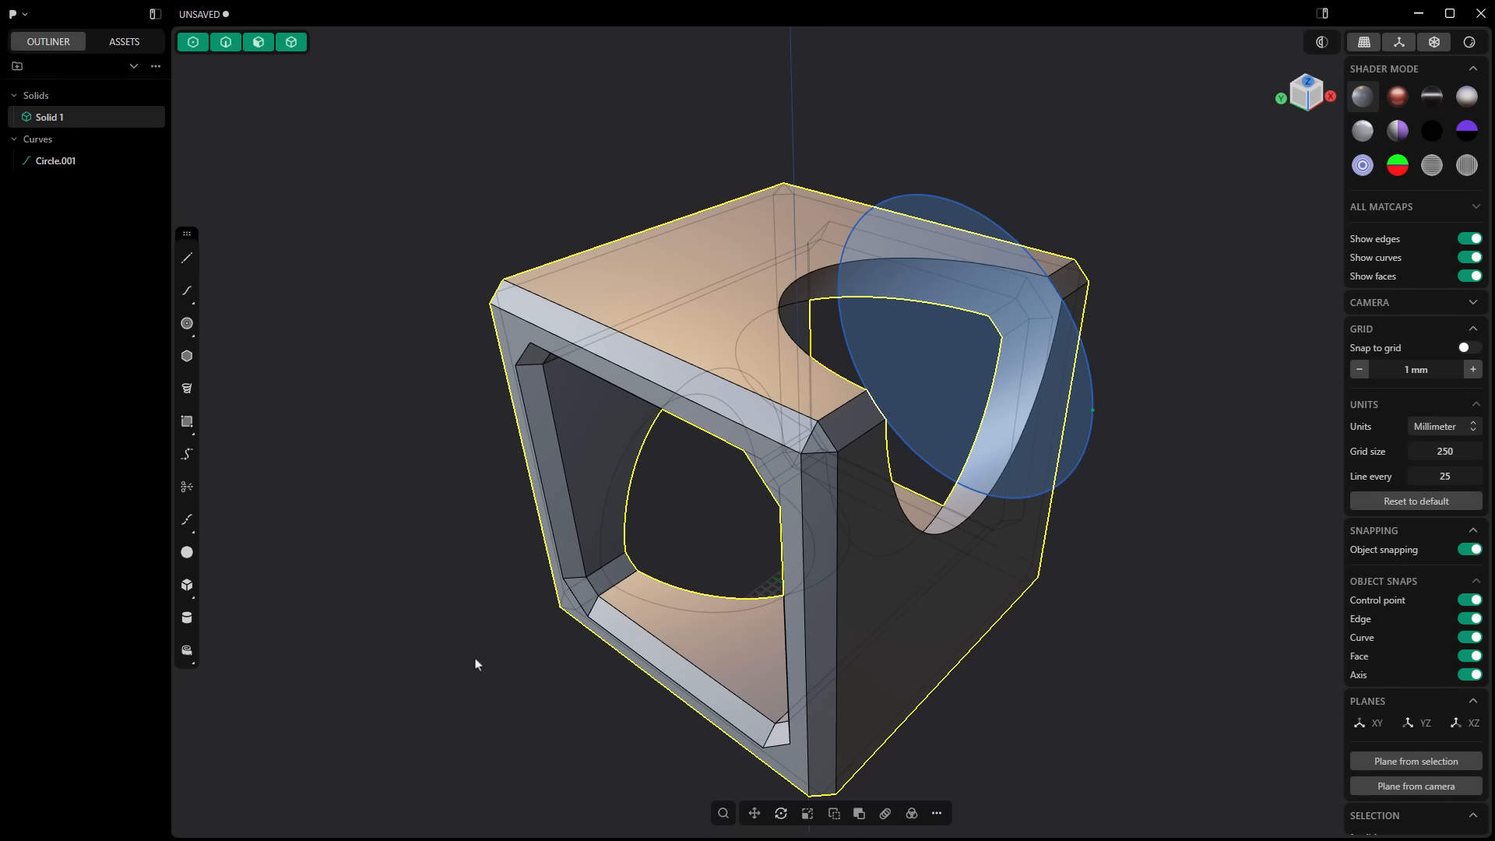
scroll(474, 664, up, 3)
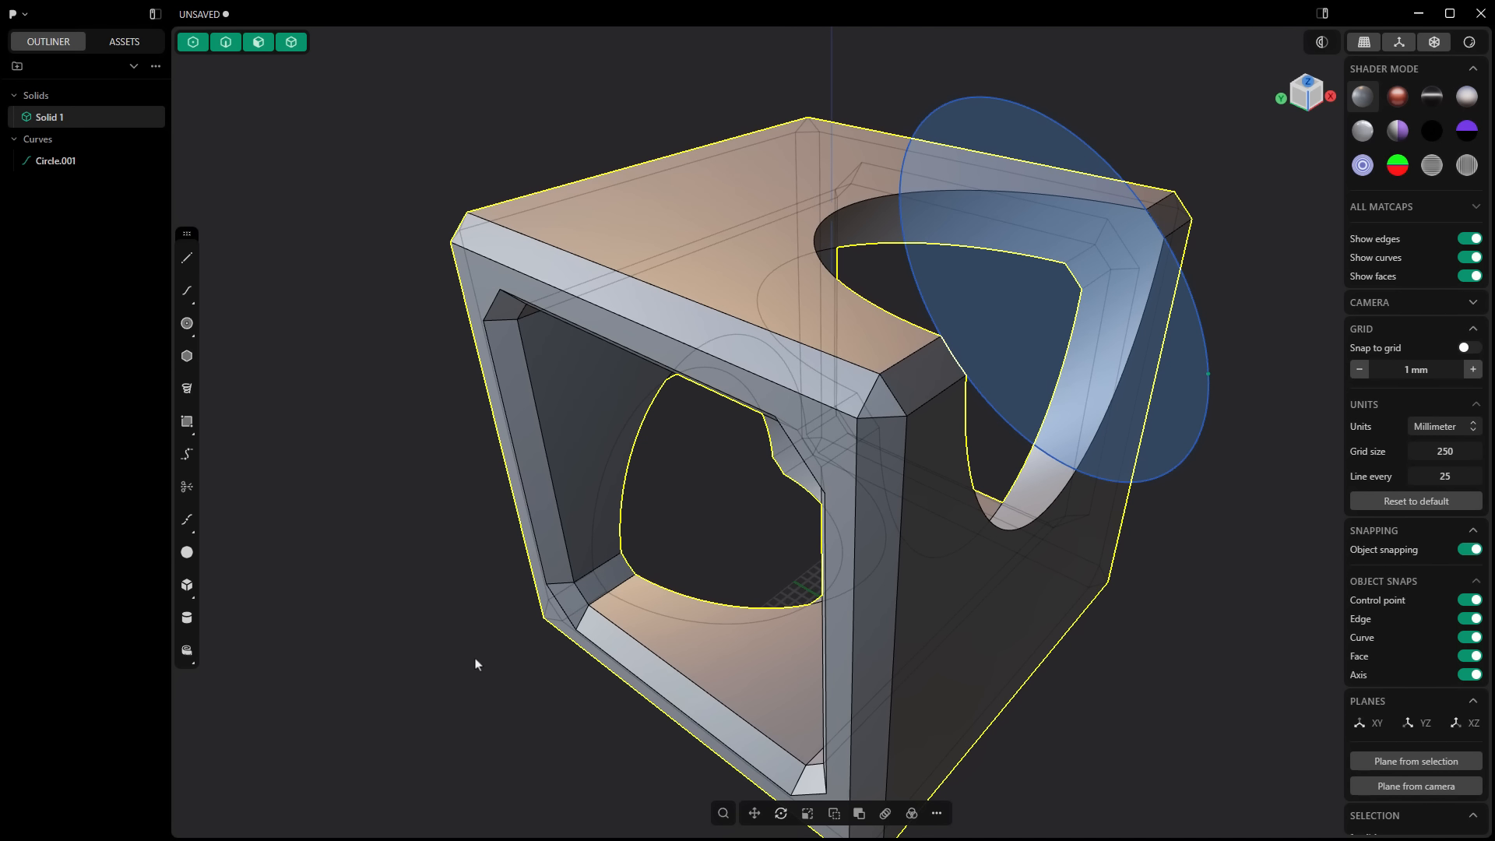
scroll(477, 665, down, 2)
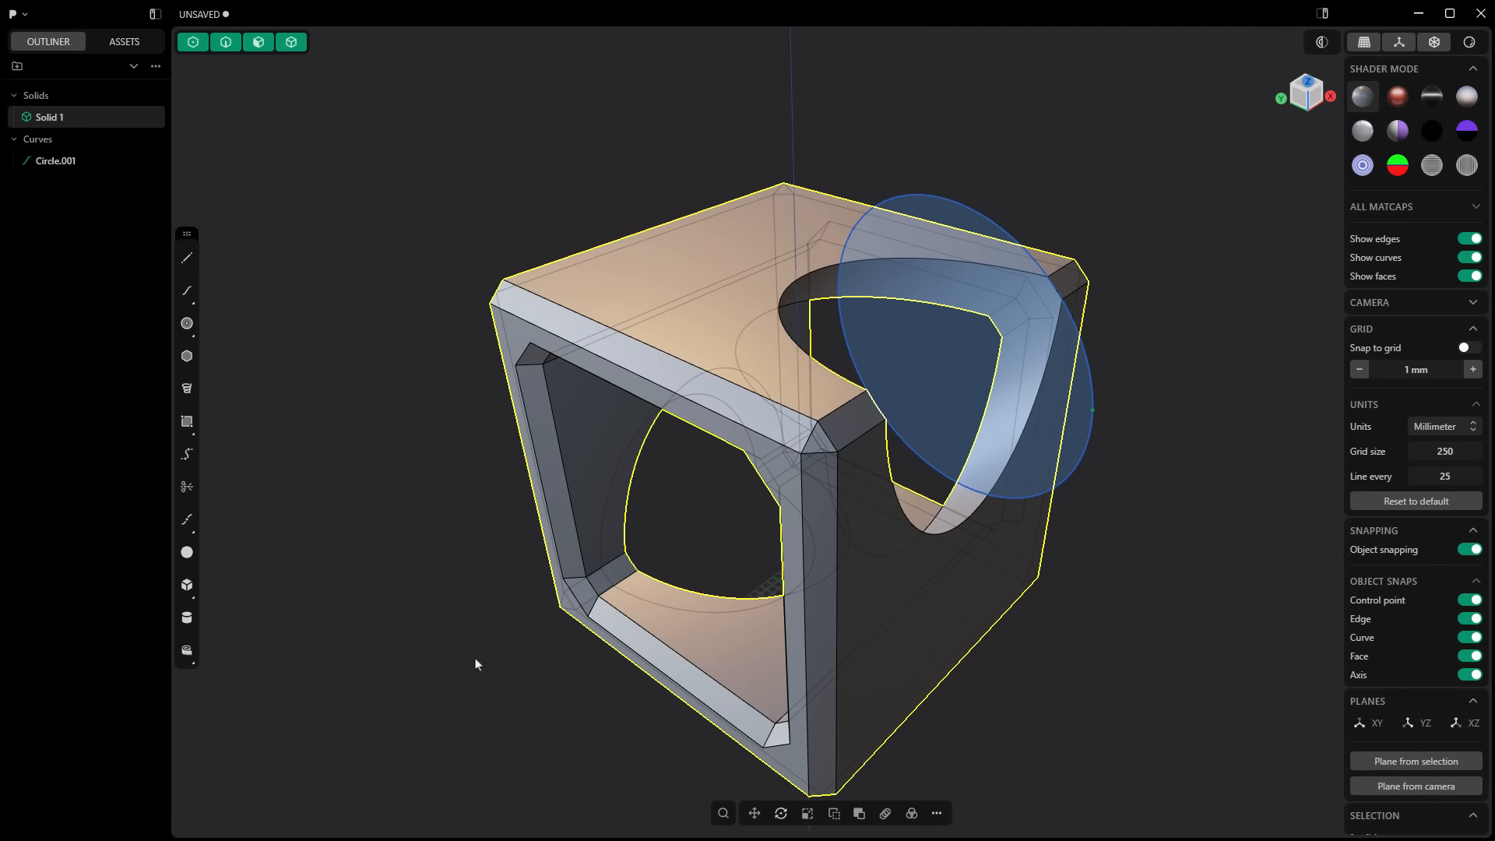
key(period)
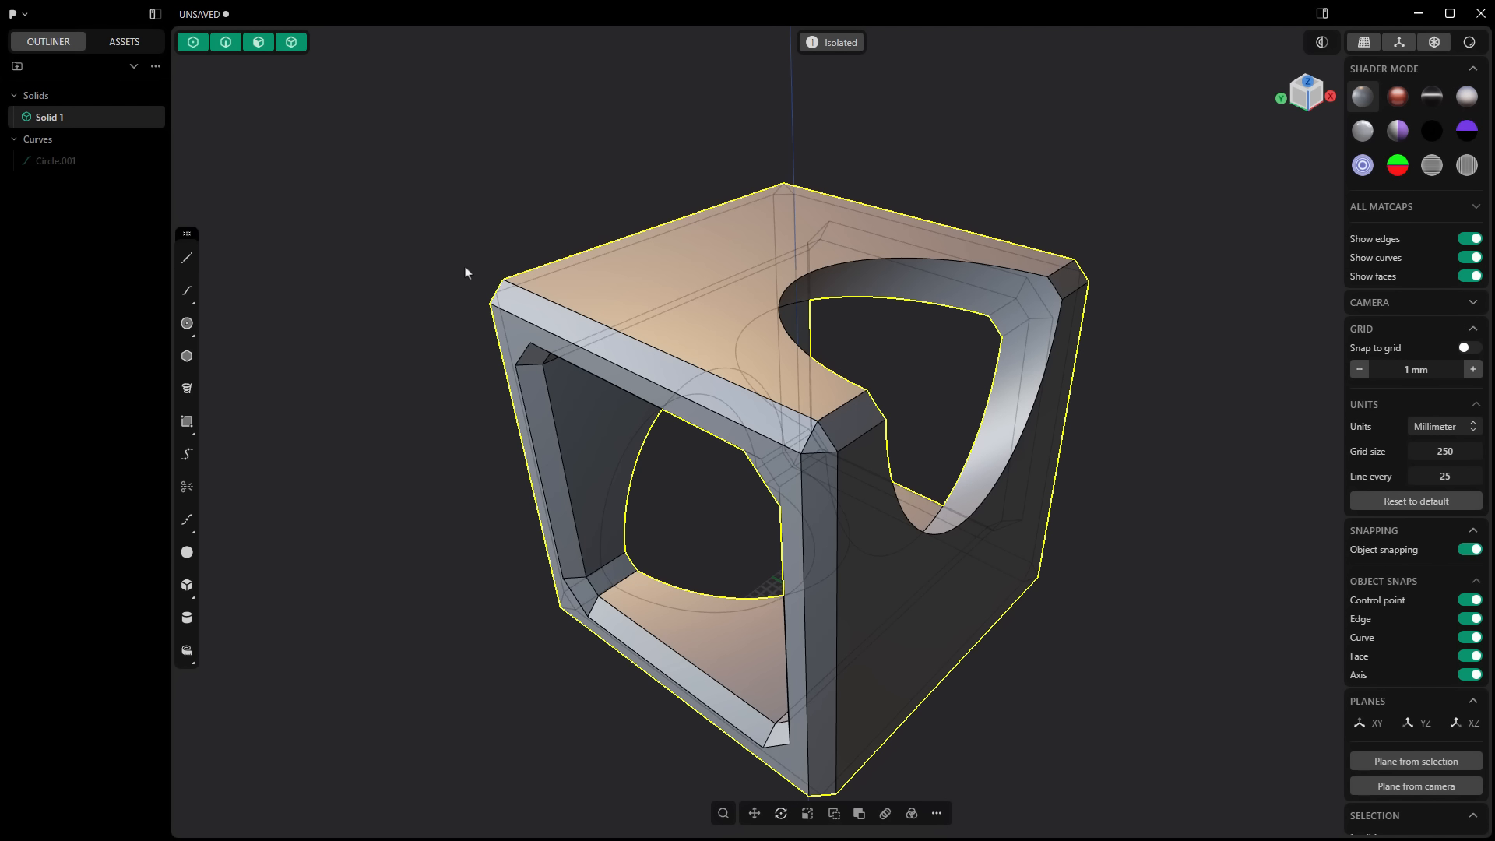
key(slash)
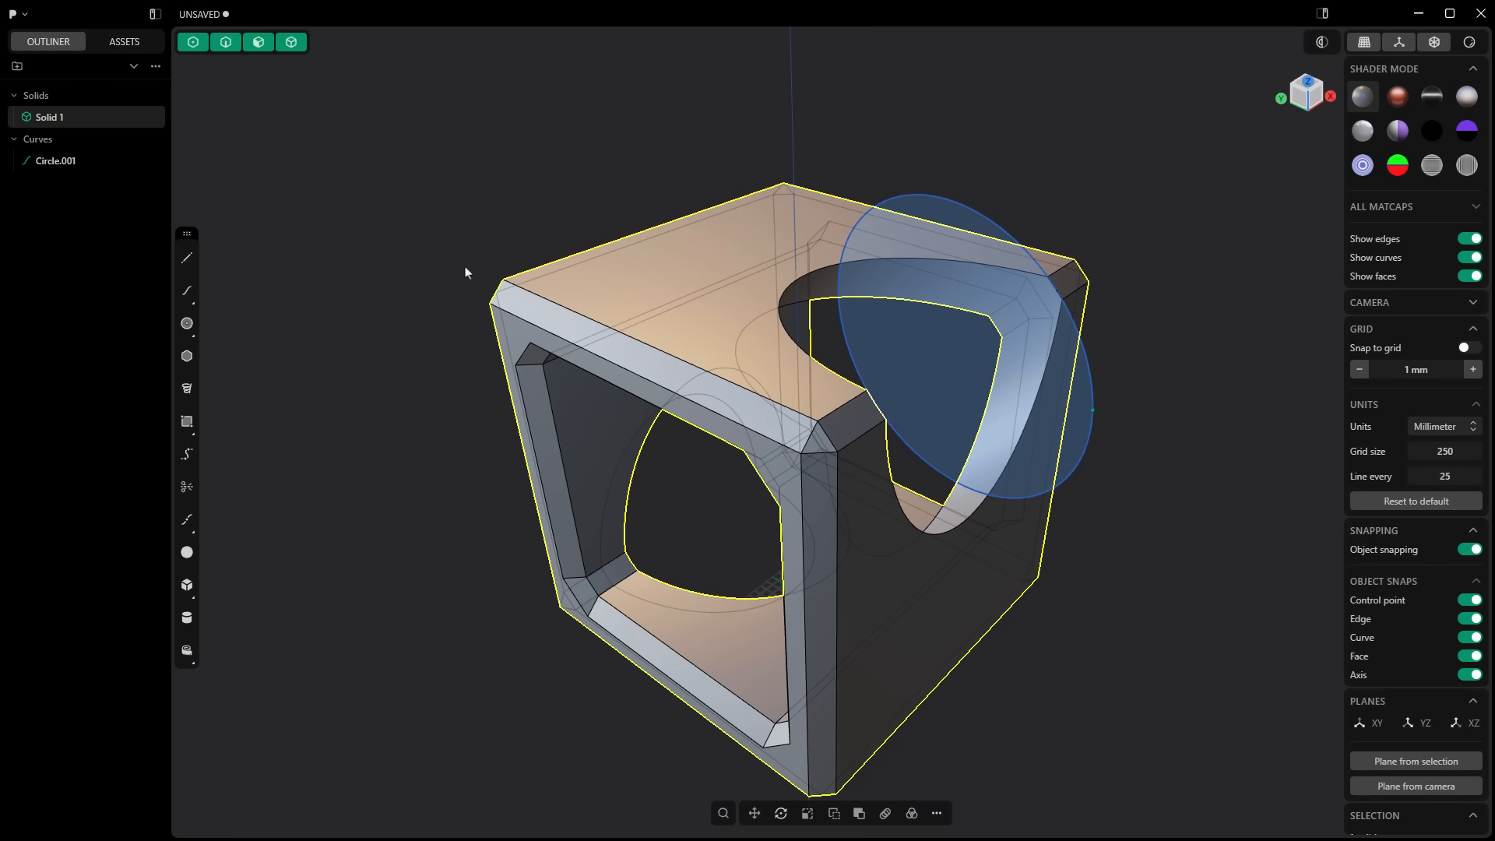
Step: Isolate the selected solid from the circle curve, clear the selection and exit isolation
key(slash)
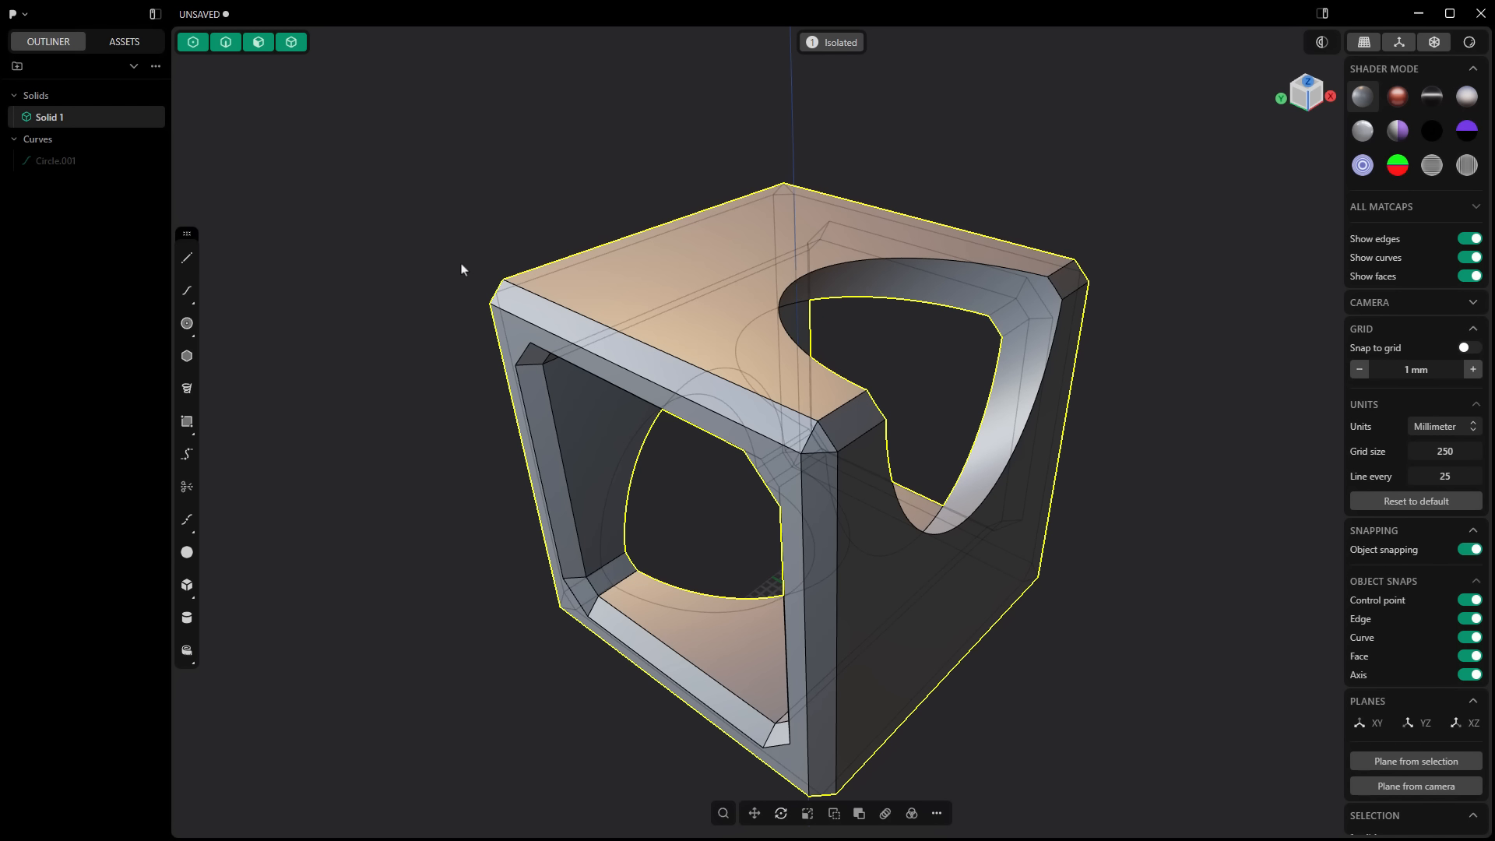
click(465, 268)
scroll(623, 311, down, 2)
click(812, 42)
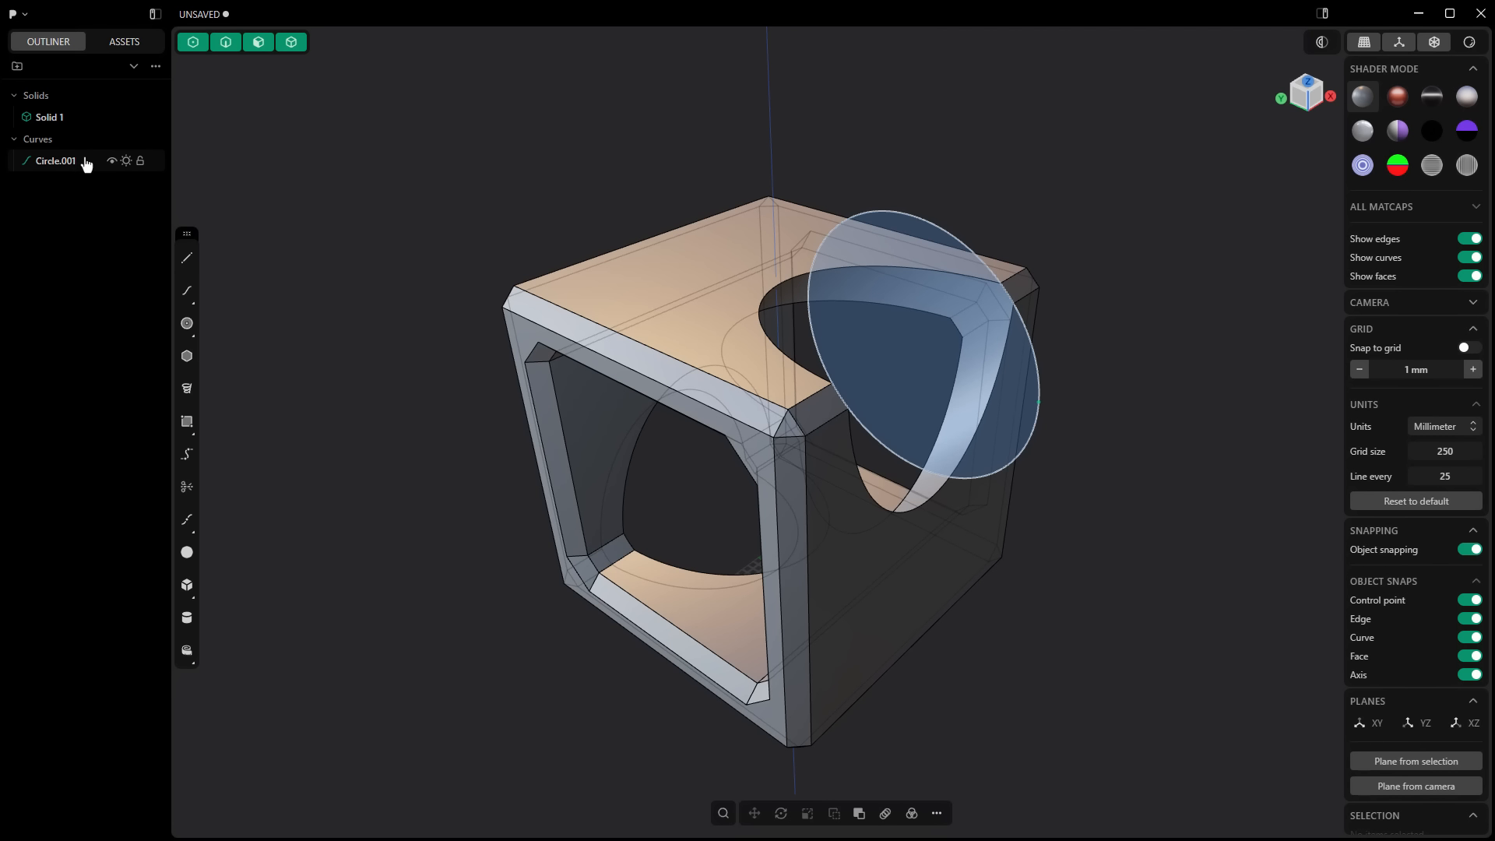
Step: Hide the circle curve so that only the cut cube is displayed
click(112, 162)
scroll(786, 486, down, 3)
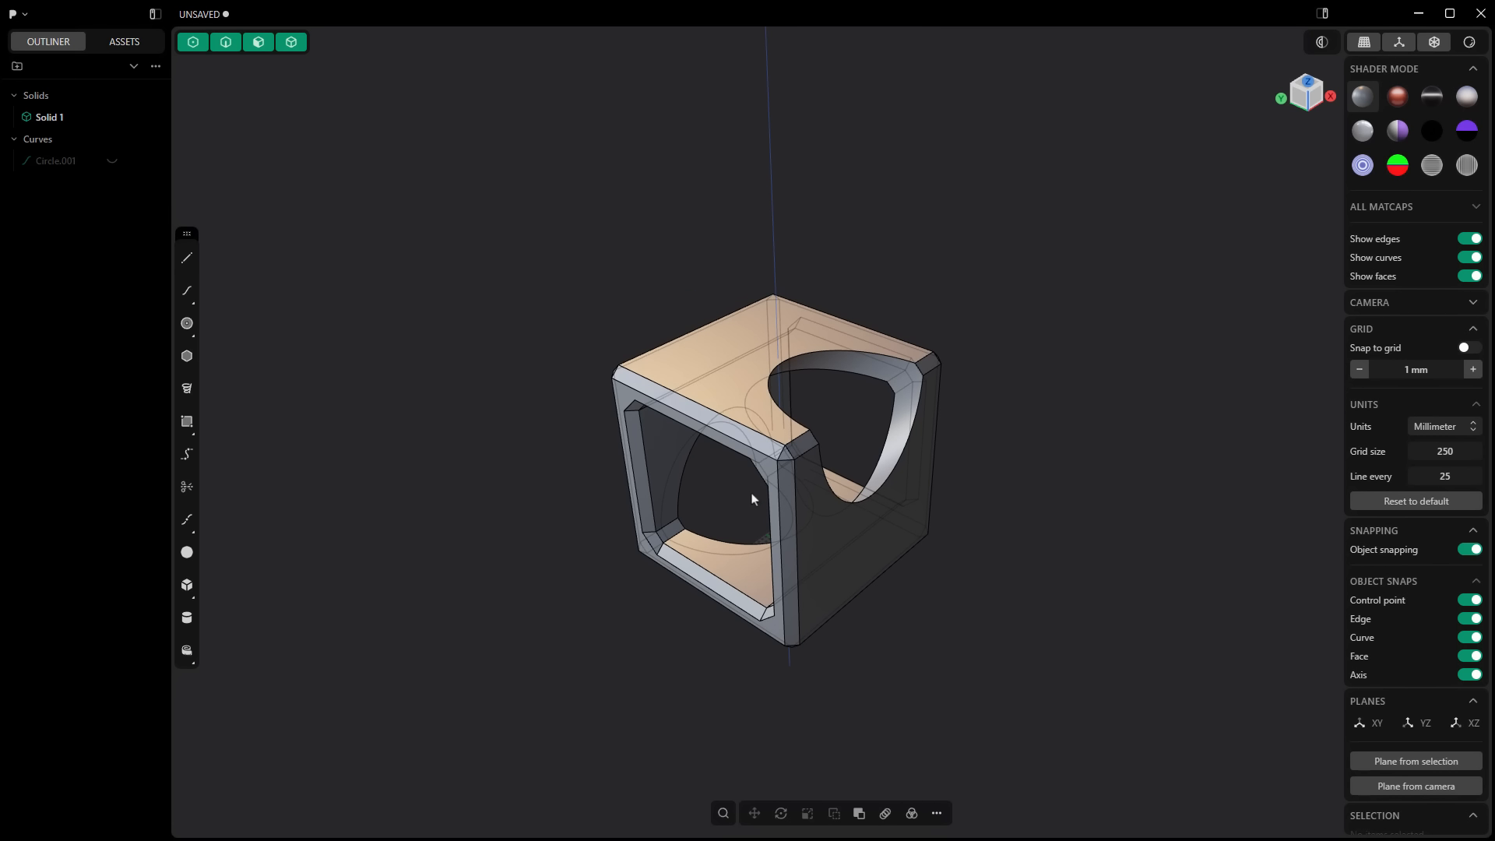
middle_drag(754, 493, 505, 490)
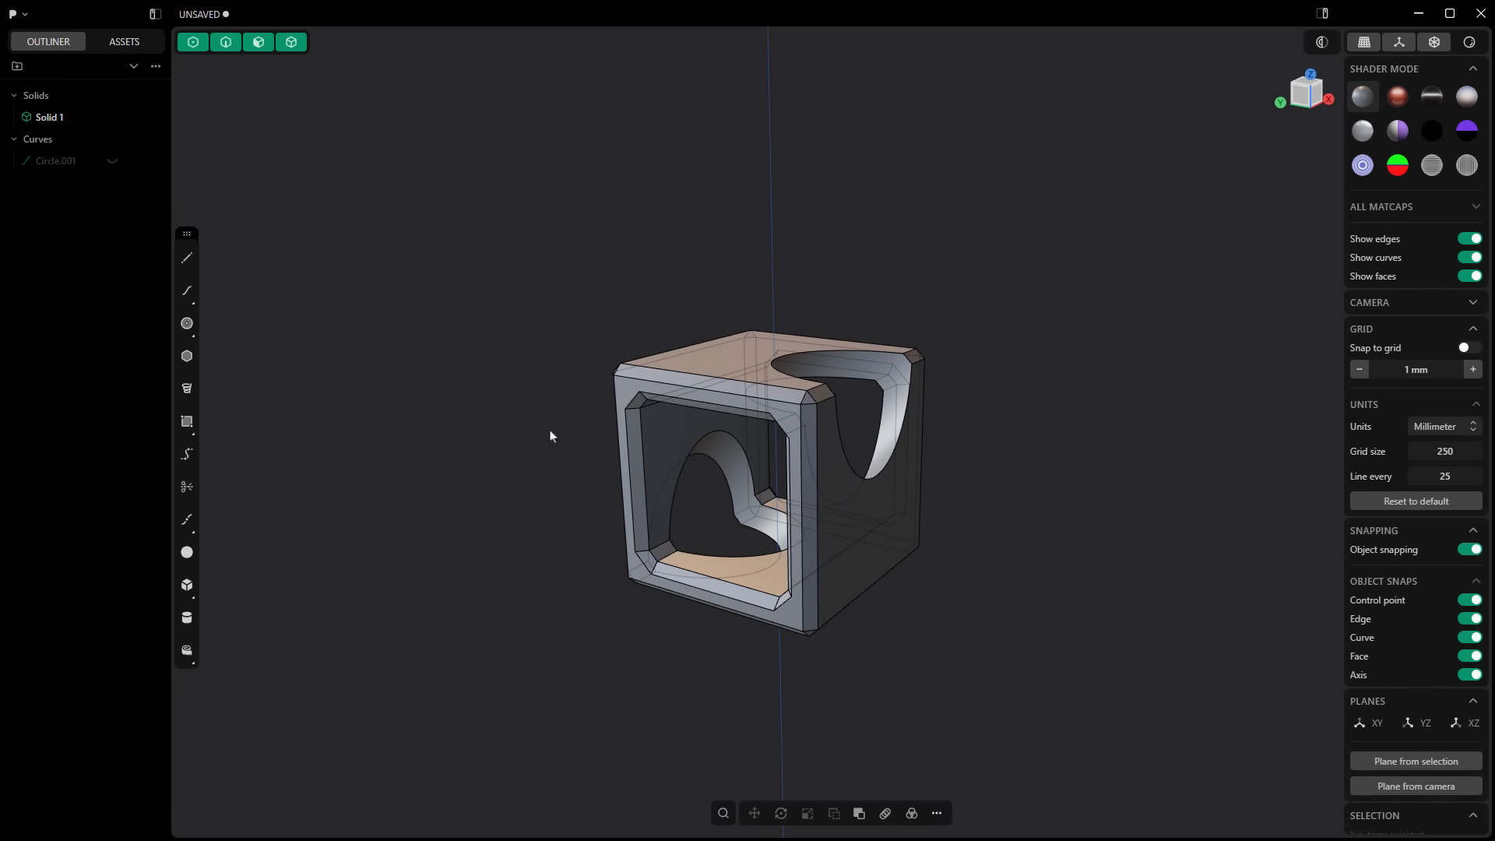
Step: Examine the command search and the list of additional modelling commands, closing each without running a command
key(f)
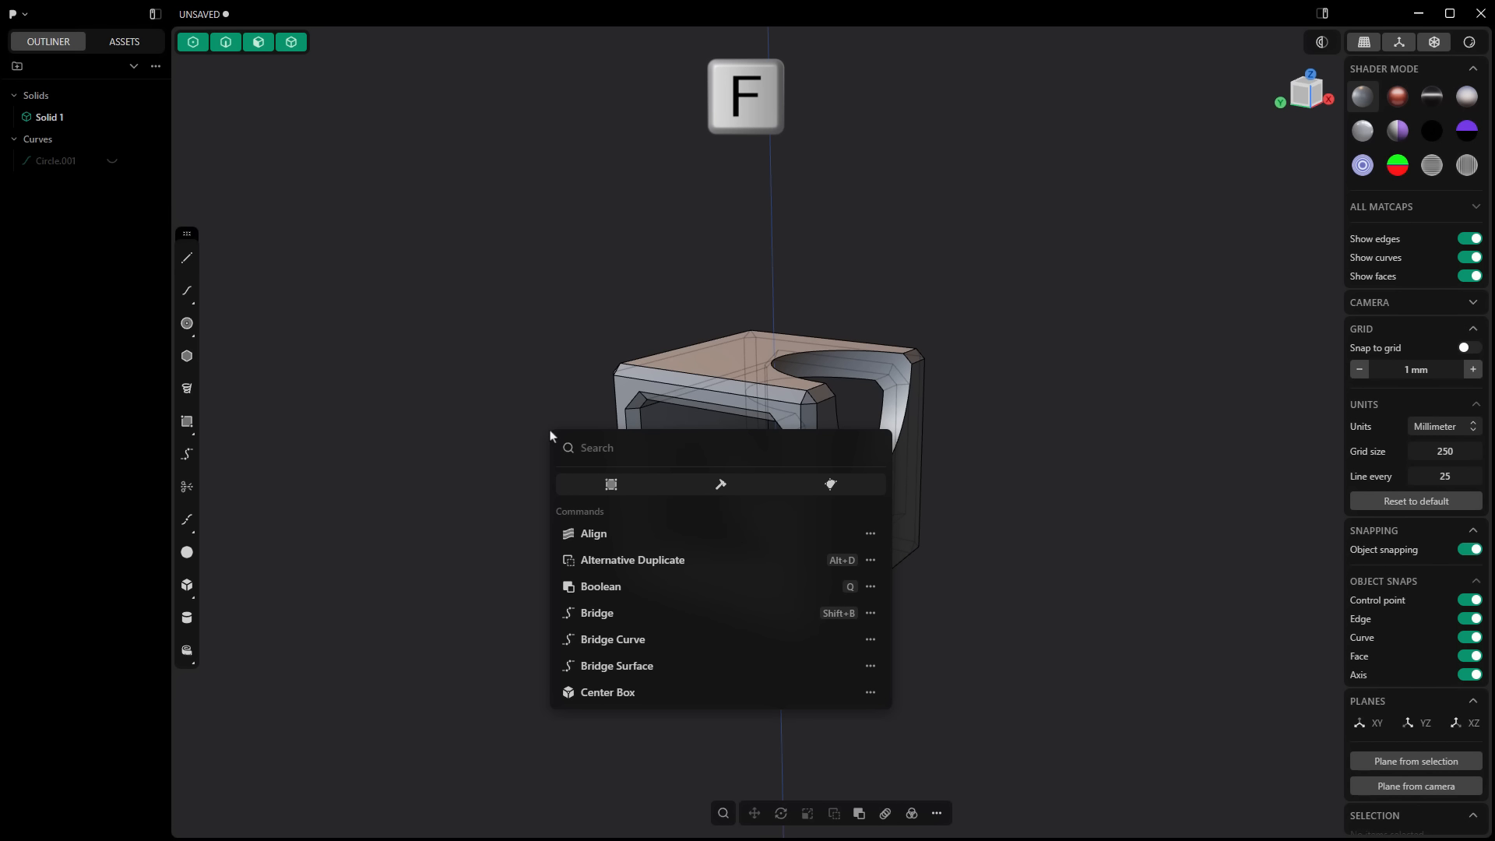
text(f)
click(570, 367)
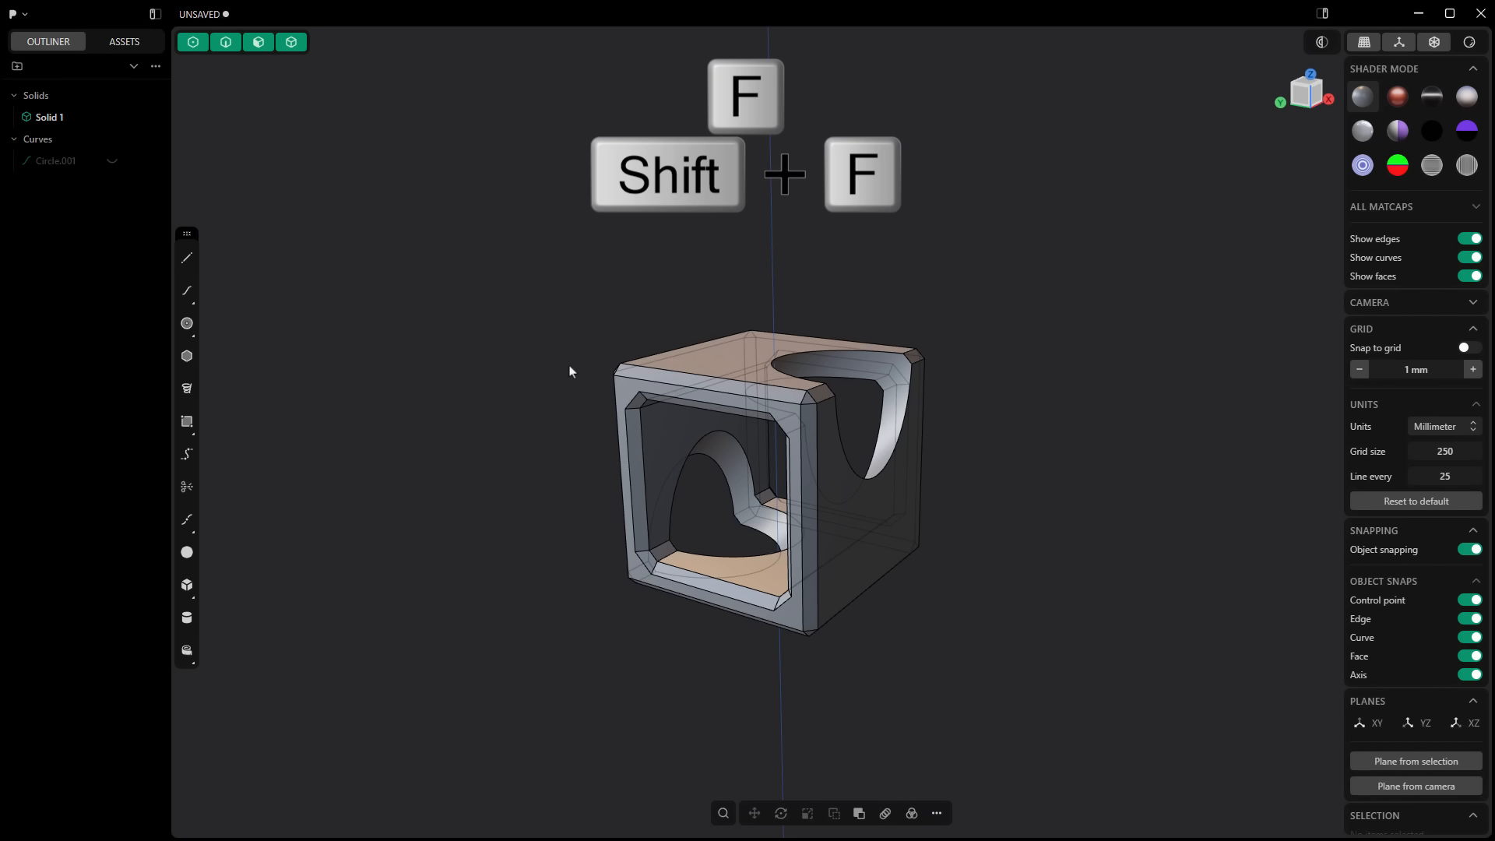
right_click(570, 360)
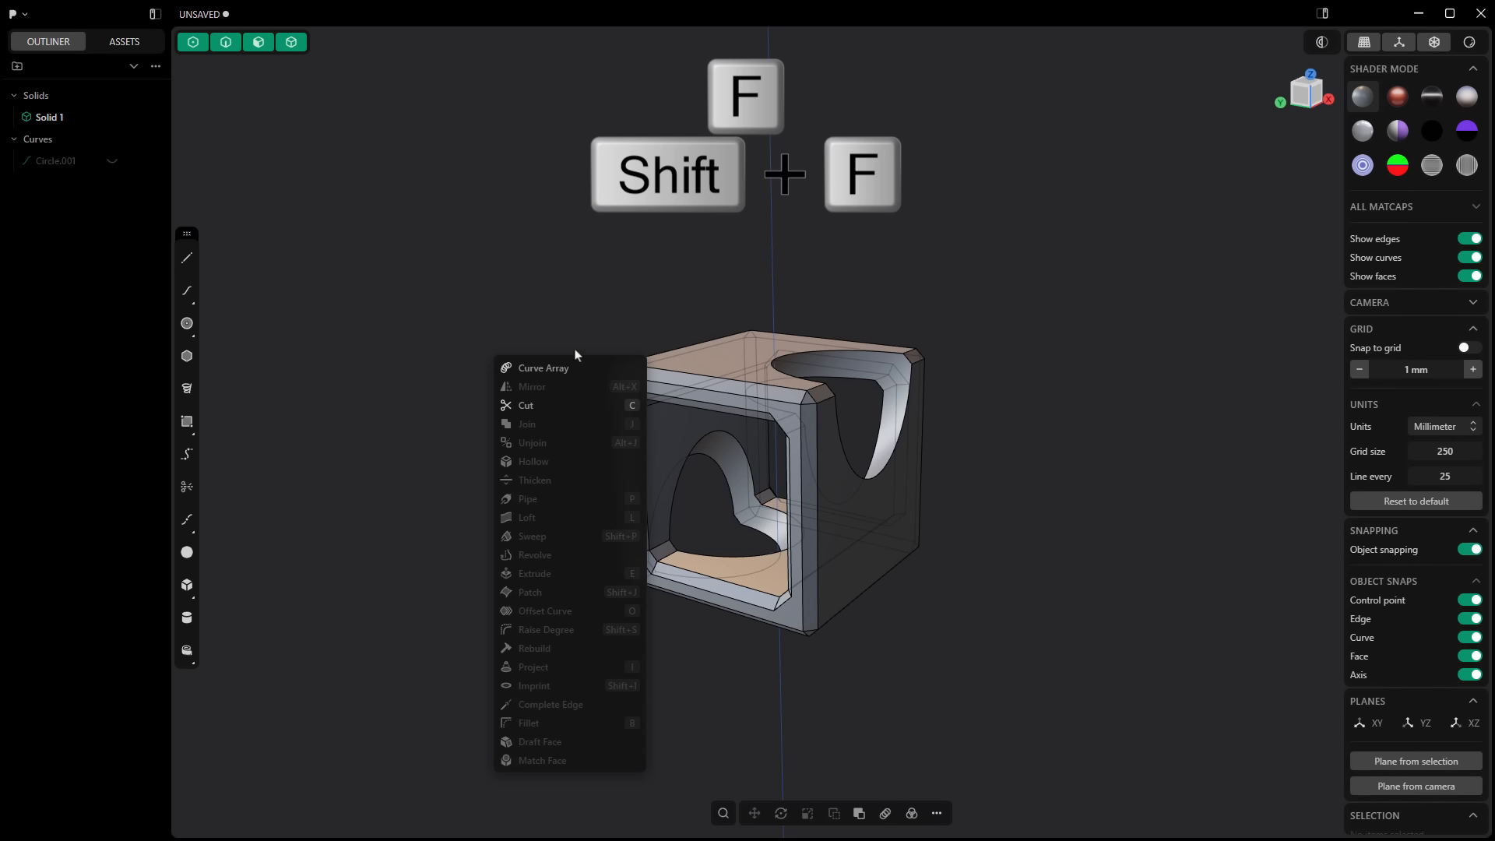
click(587, 331)
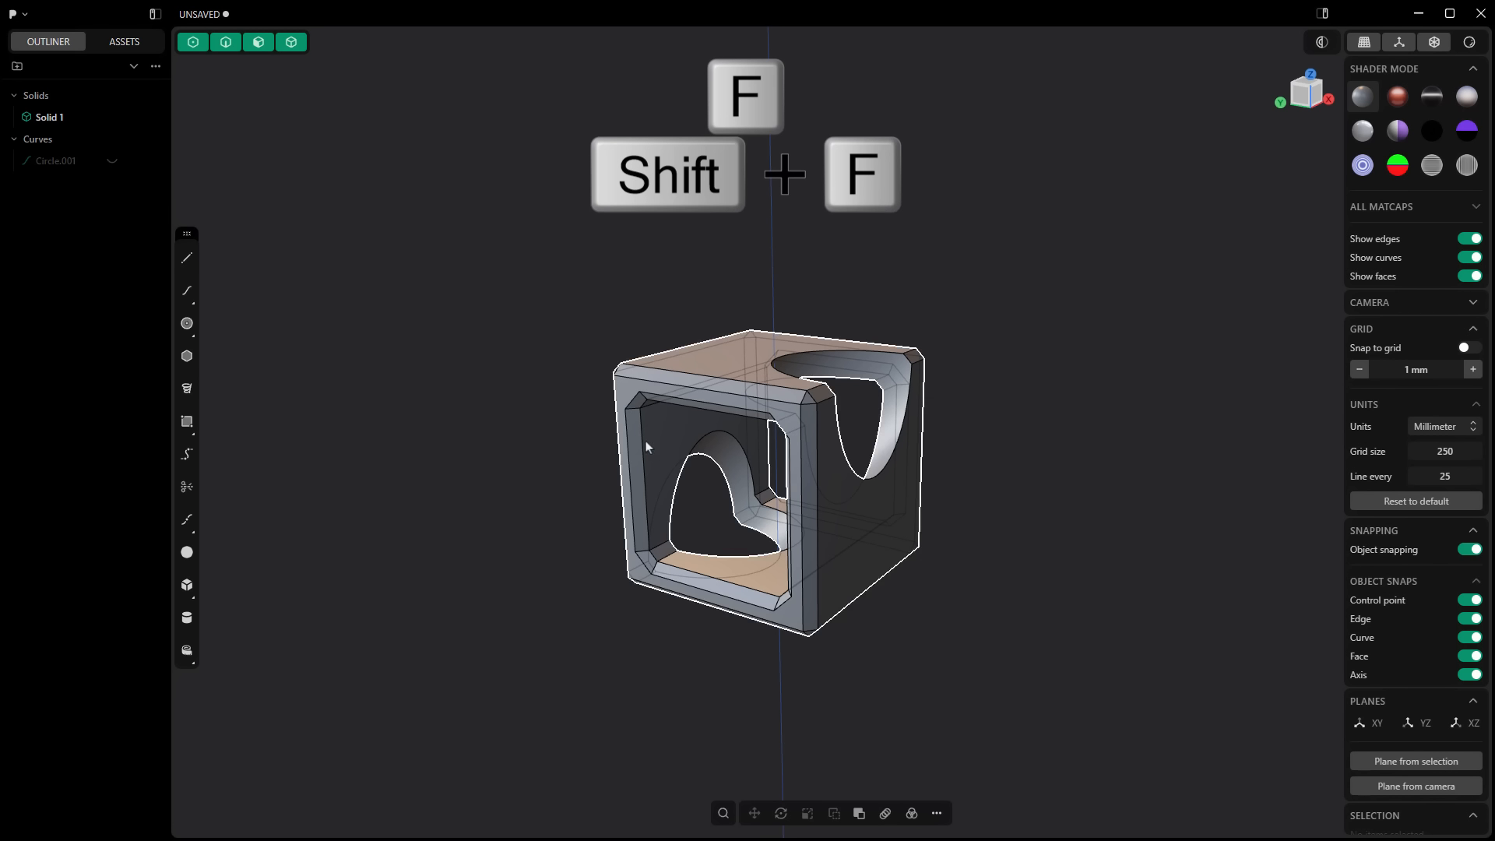
click(722, 815)
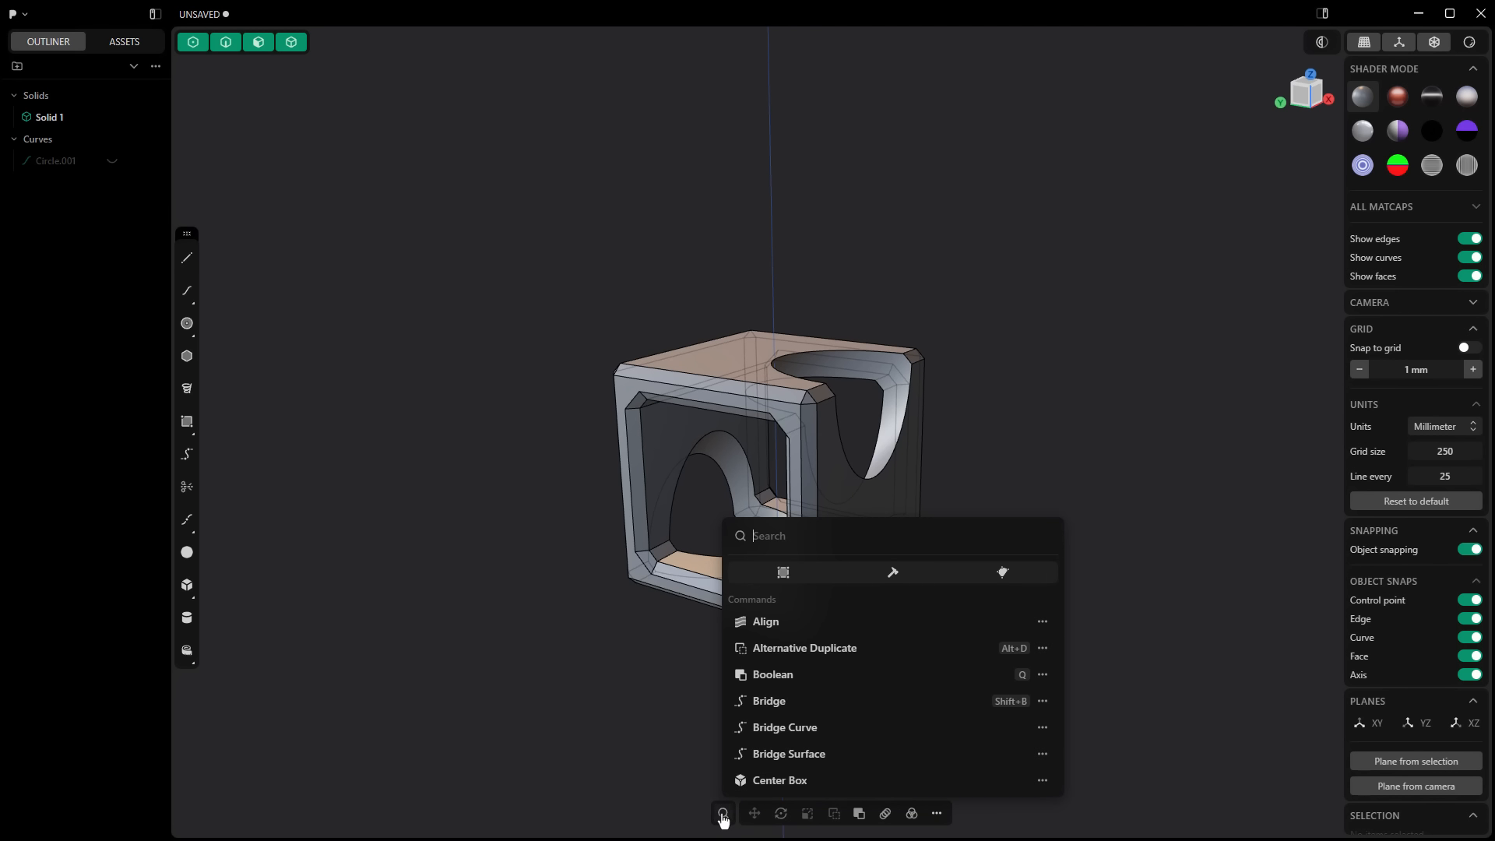
click(937, 814)
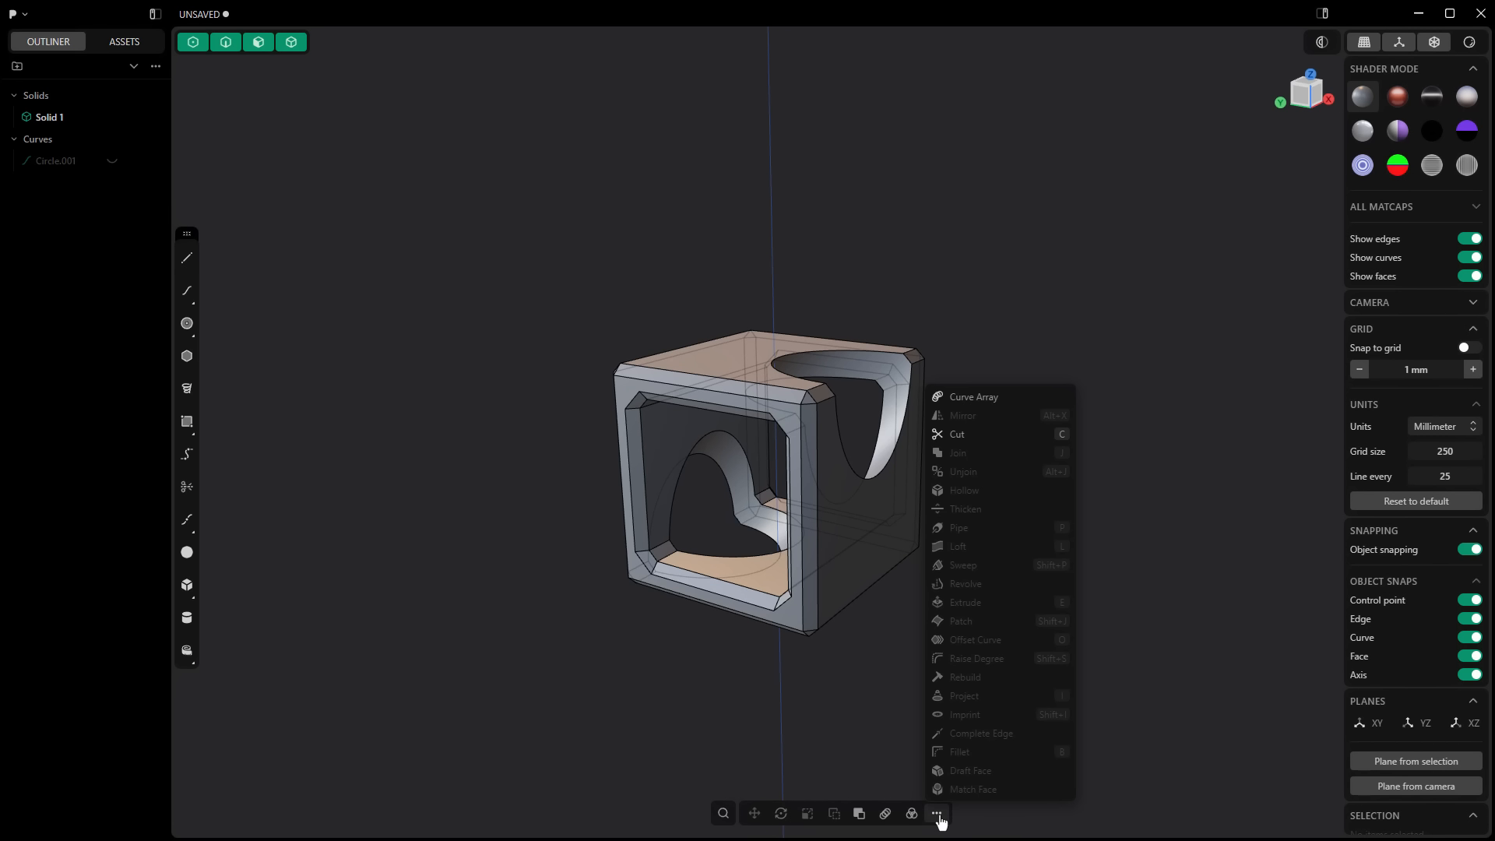
click(885, 740)
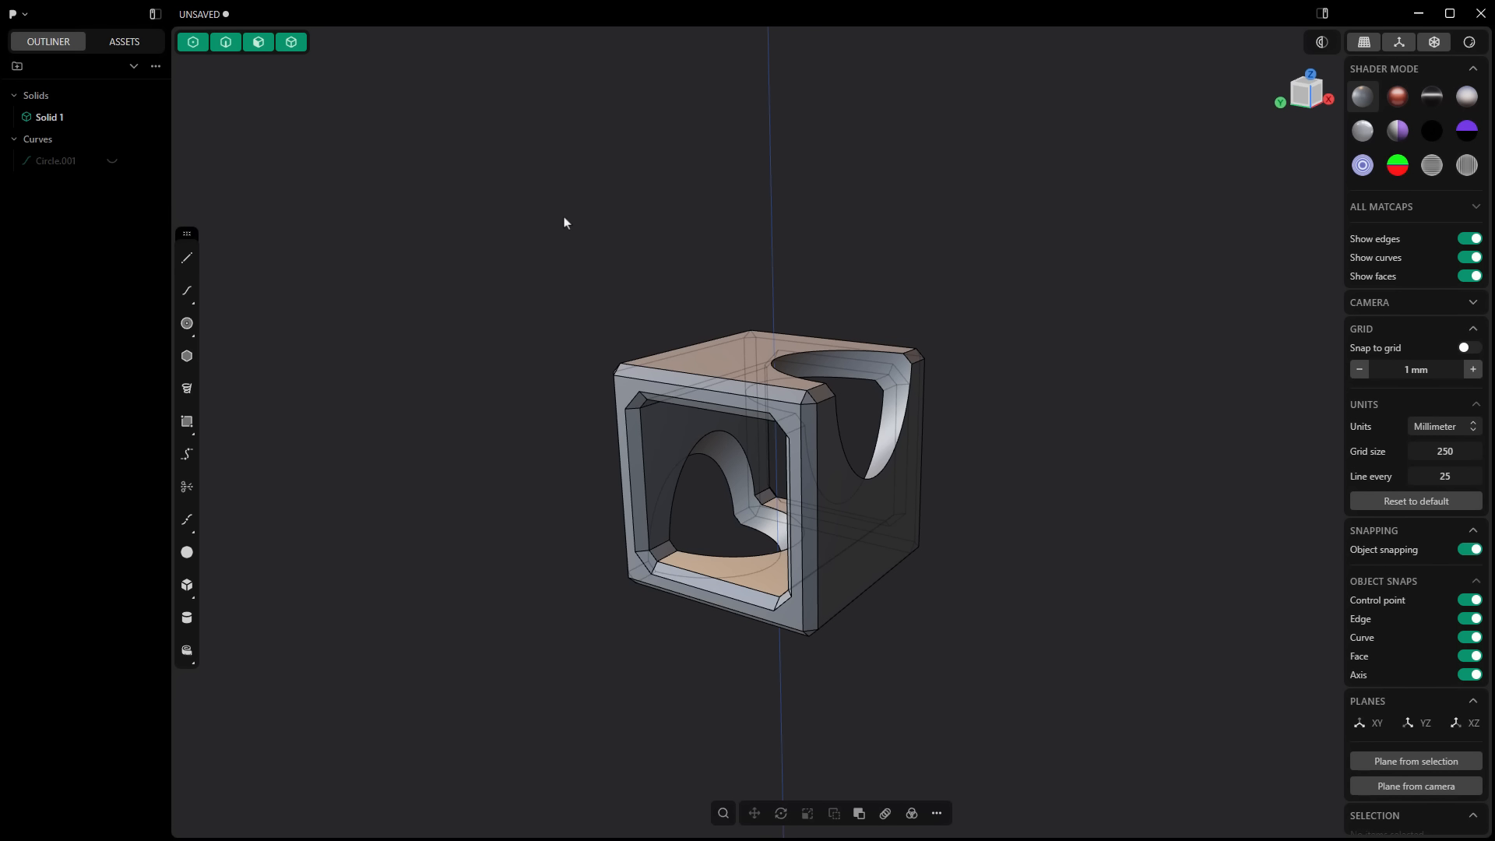
Step: Search the commands for "raise" and add Raise Degree to the favorites
key(f)
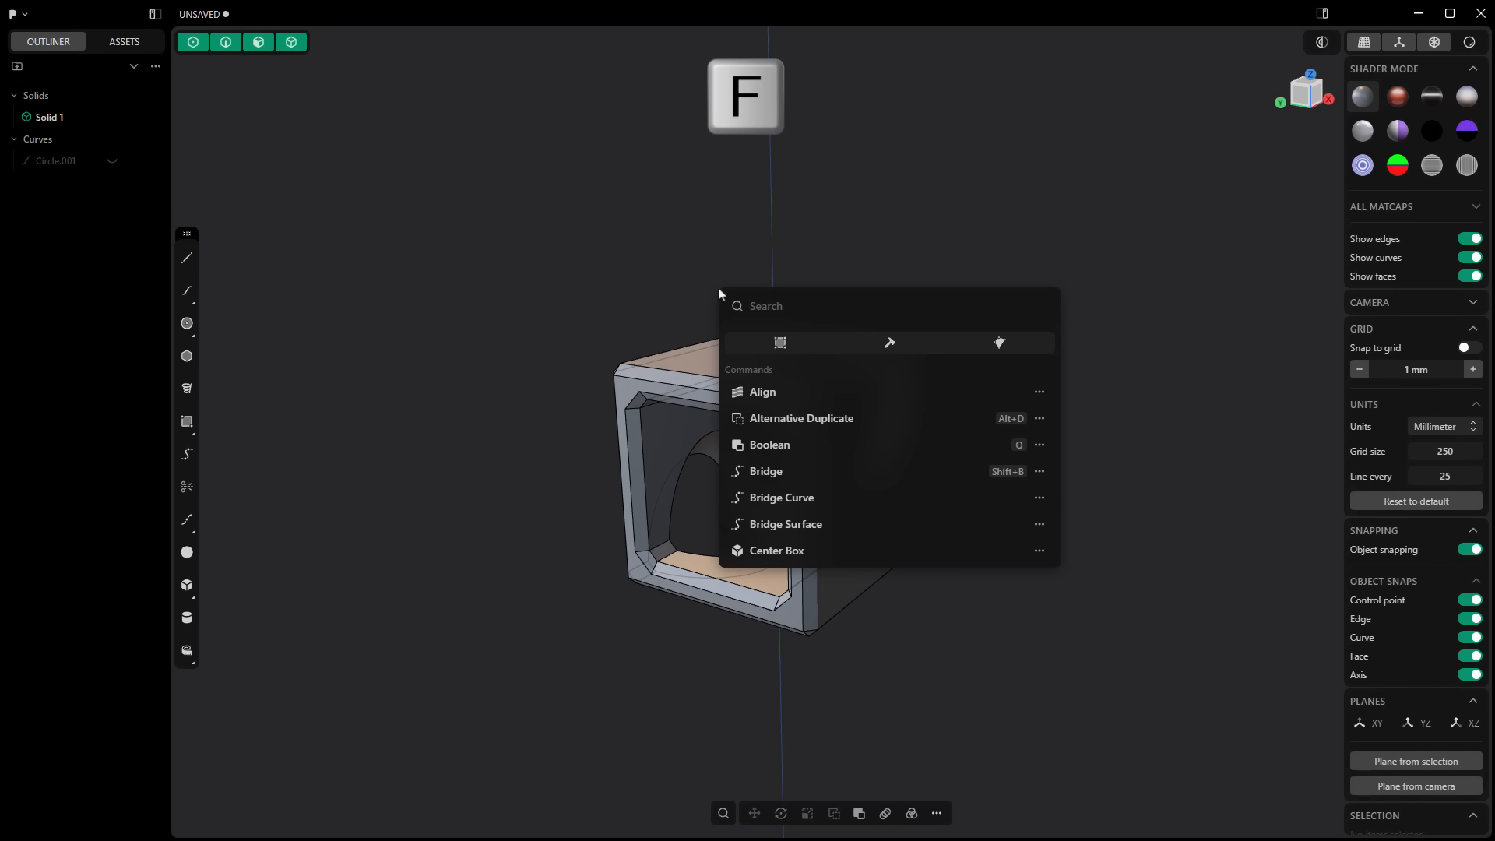
text(raise)
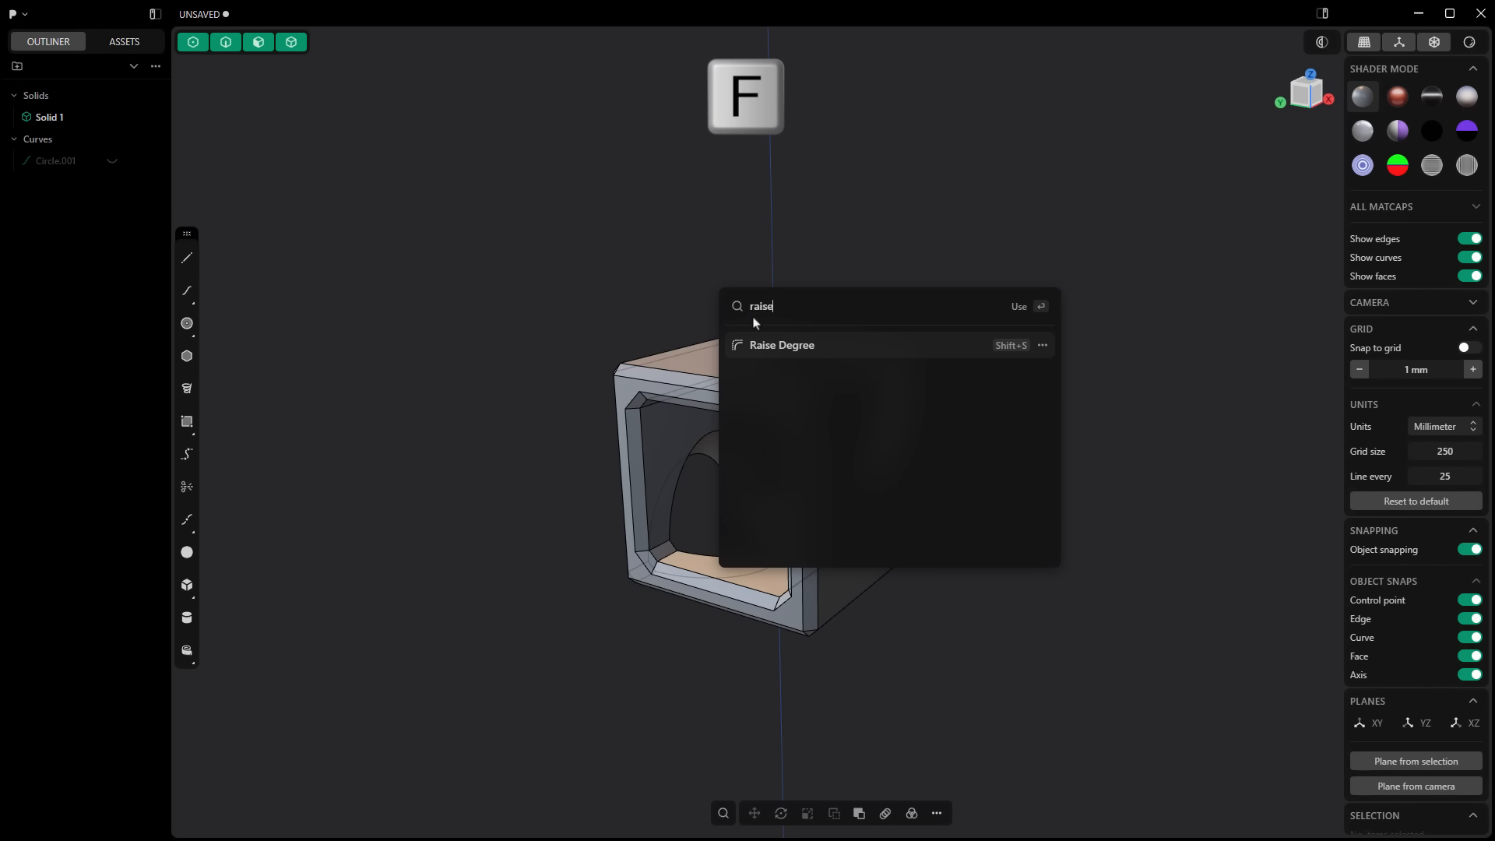
click(1043, 348)
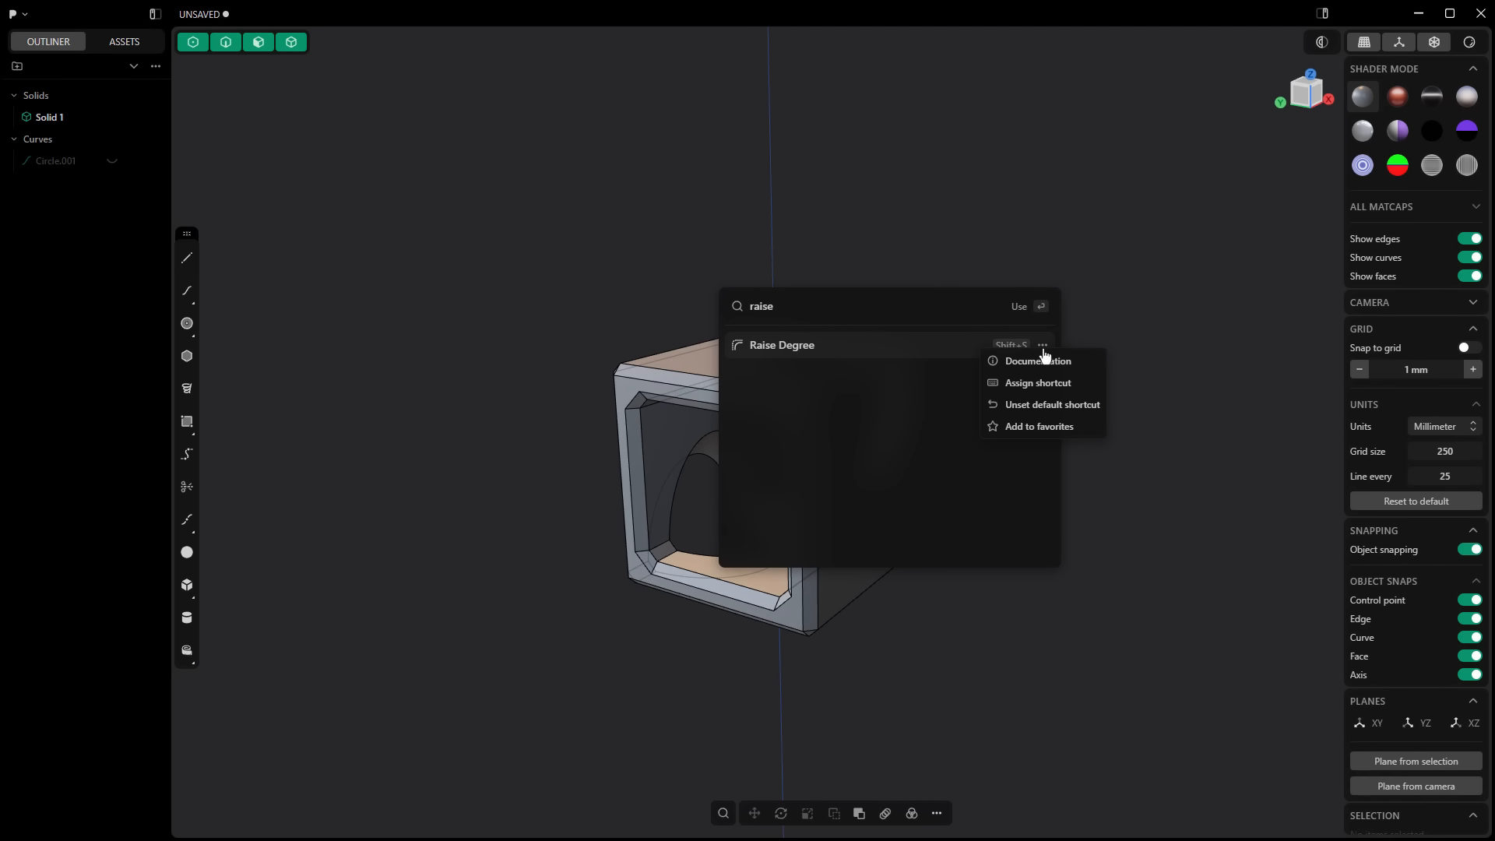
click(1051, 429)
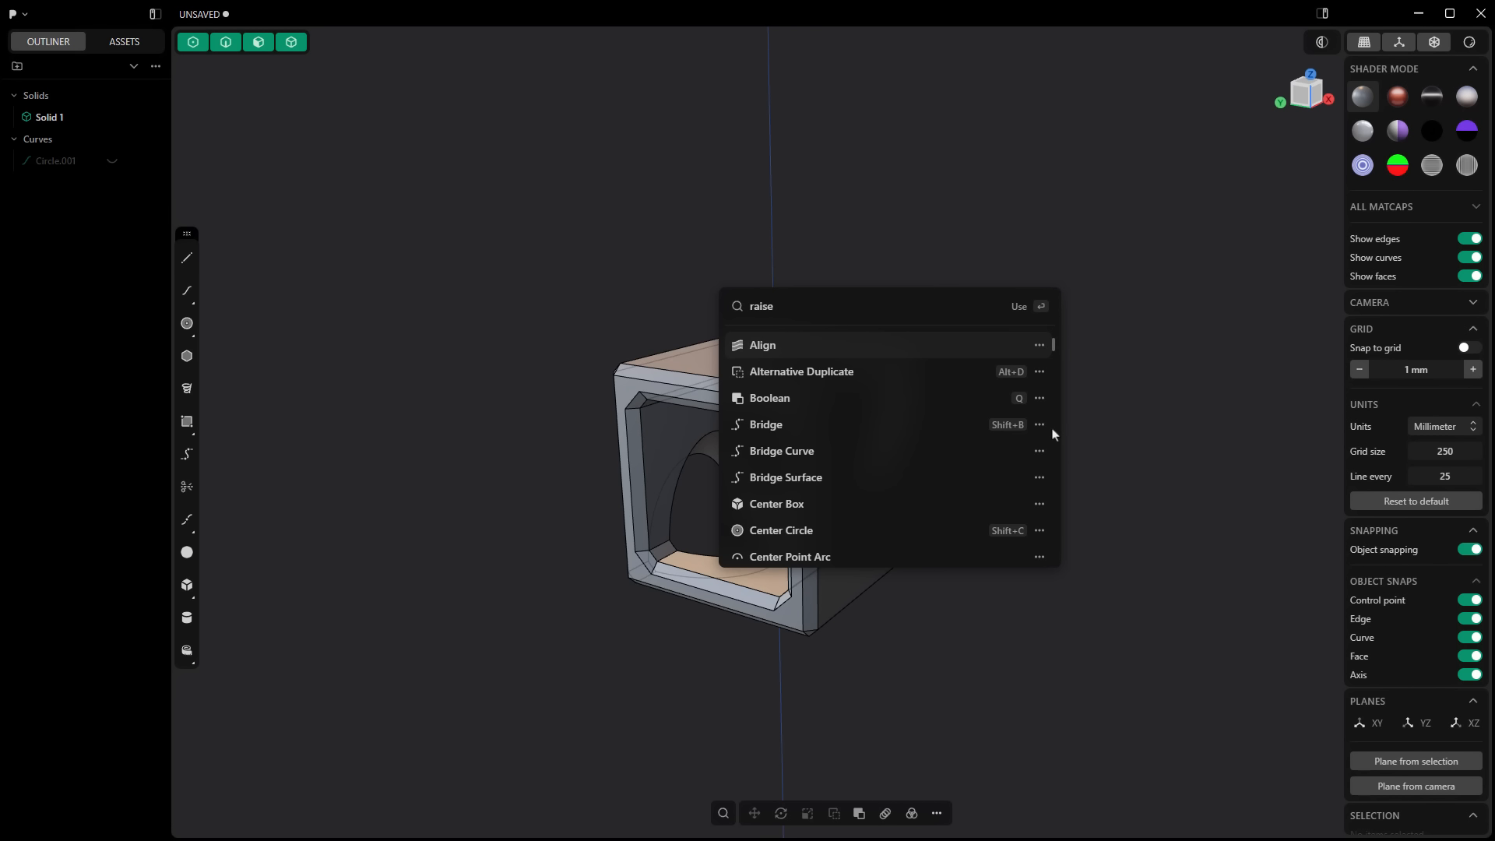
click(621, 283)
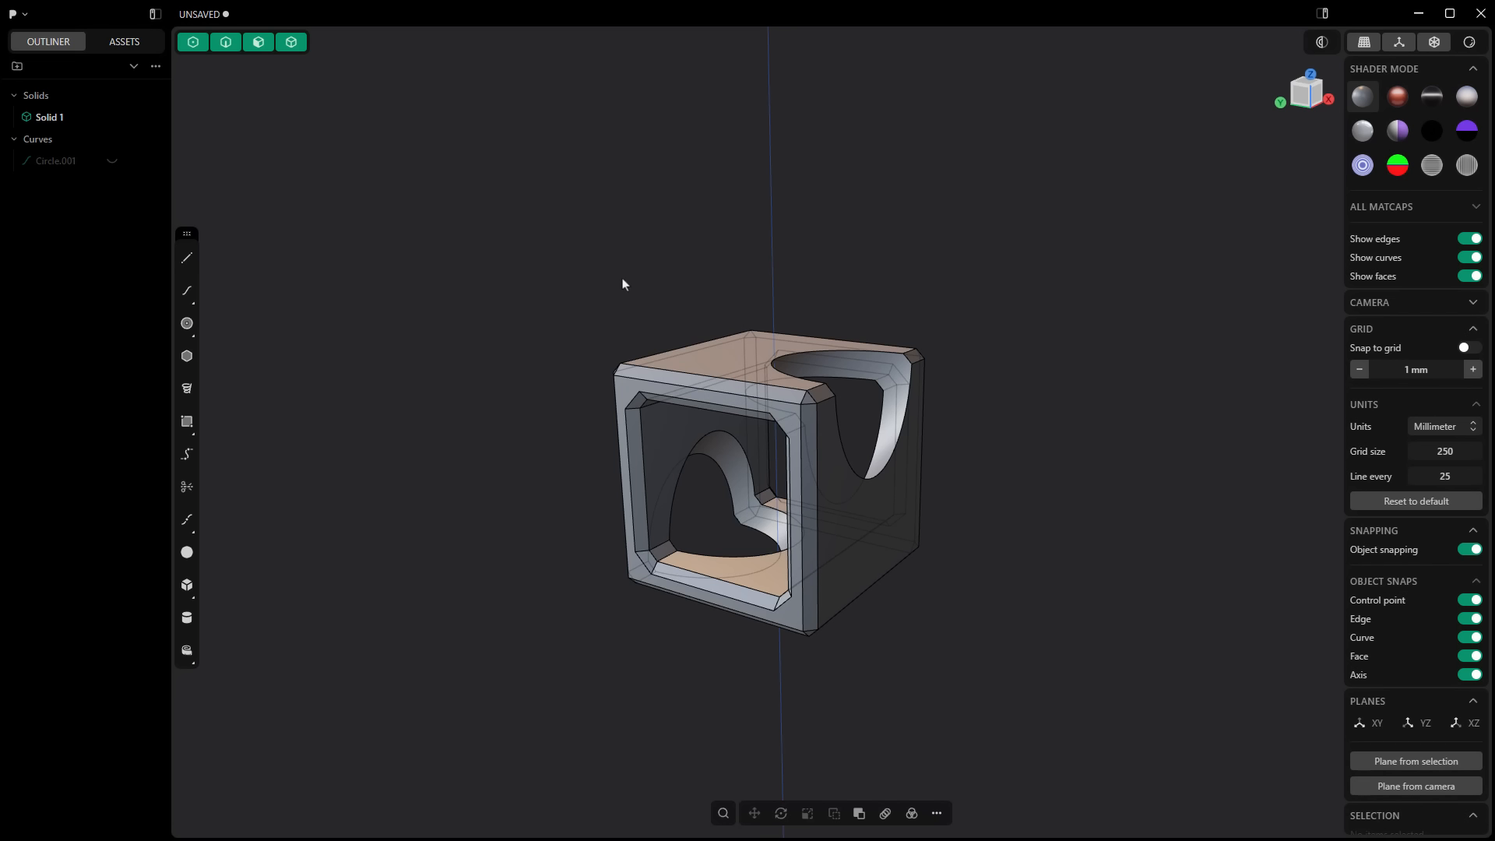
Step: Examine the documentation, shortcut and favorites options offered for the Boolean, Align and Bridge Surface commands in the command search
key(f)
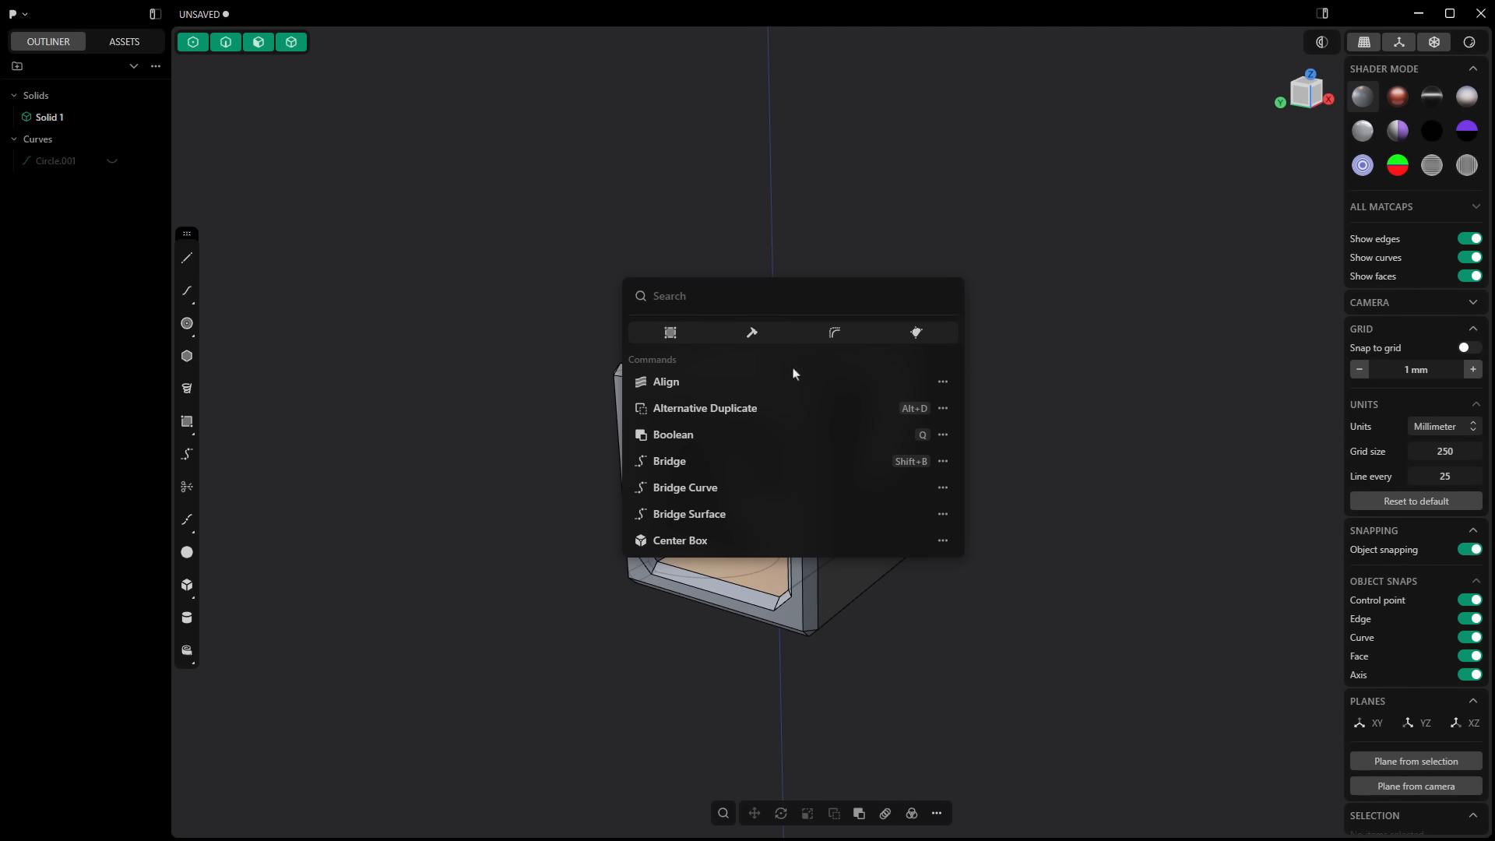
click(943, 436)
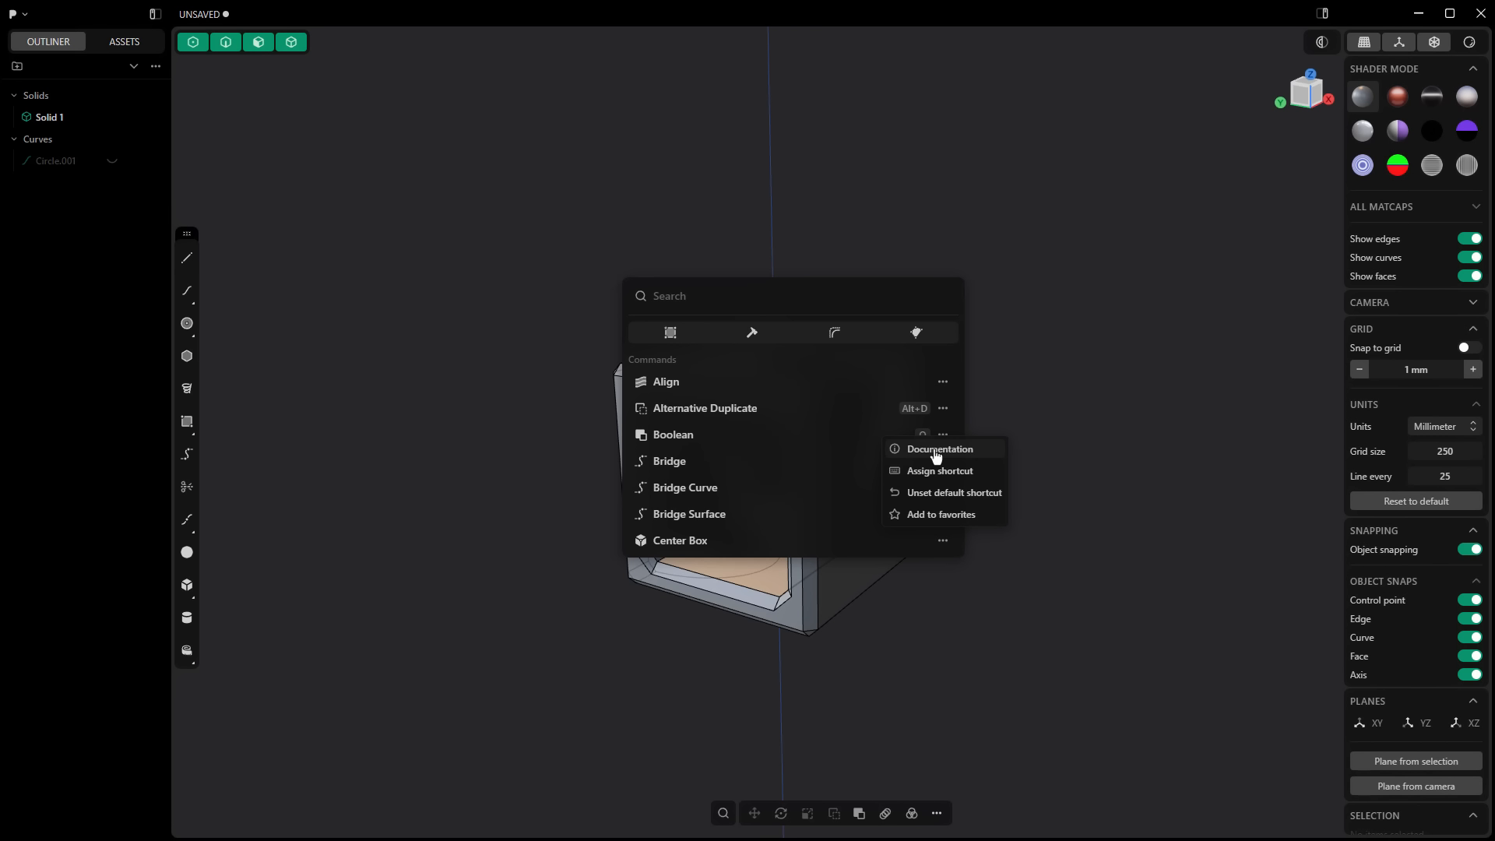
click(945, 386)
click(944, 386)
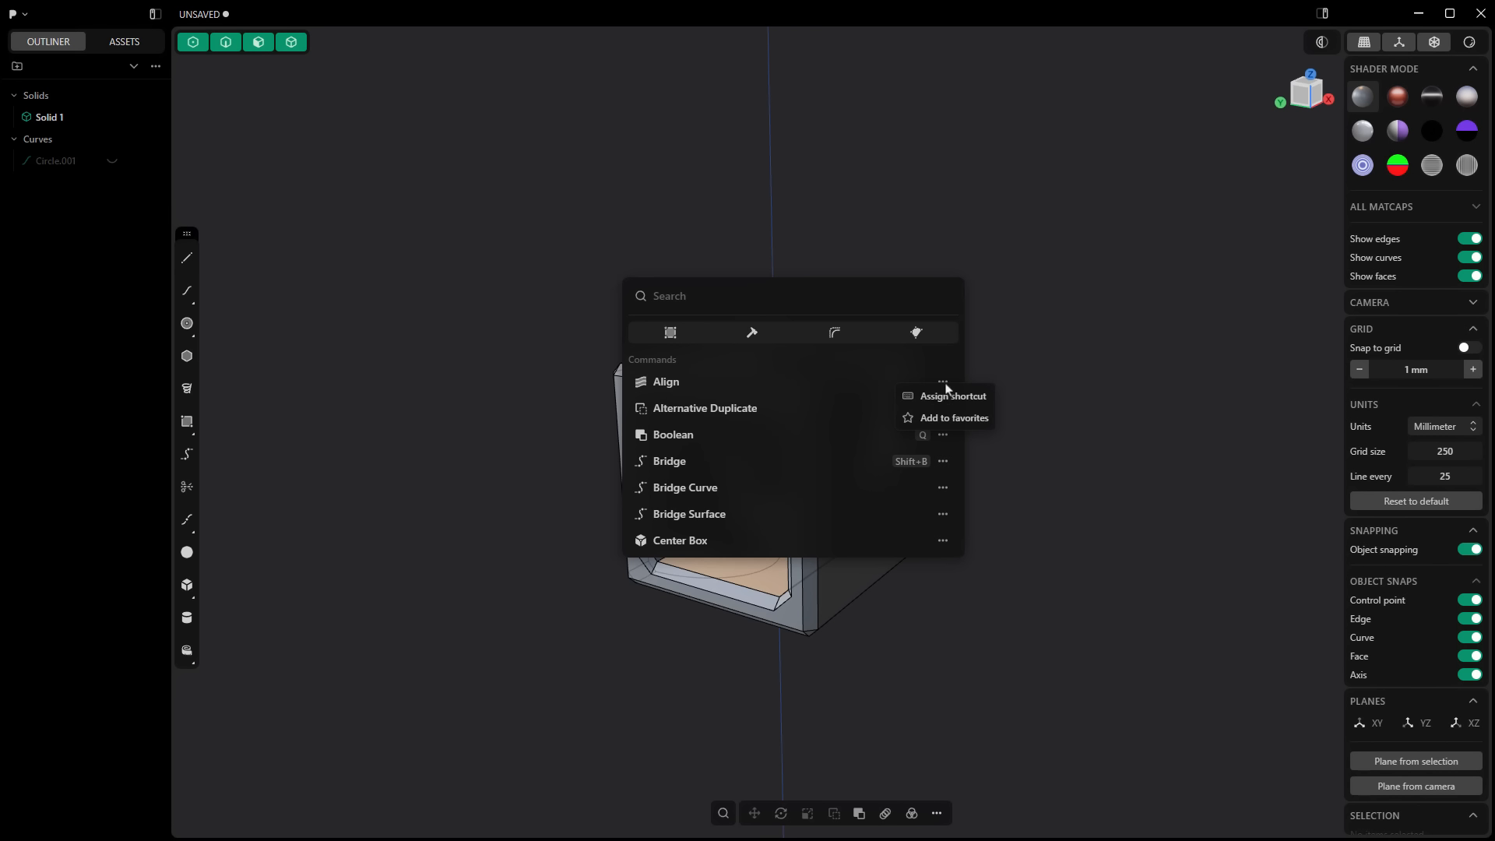
click(946, 528)
click(943, 516)
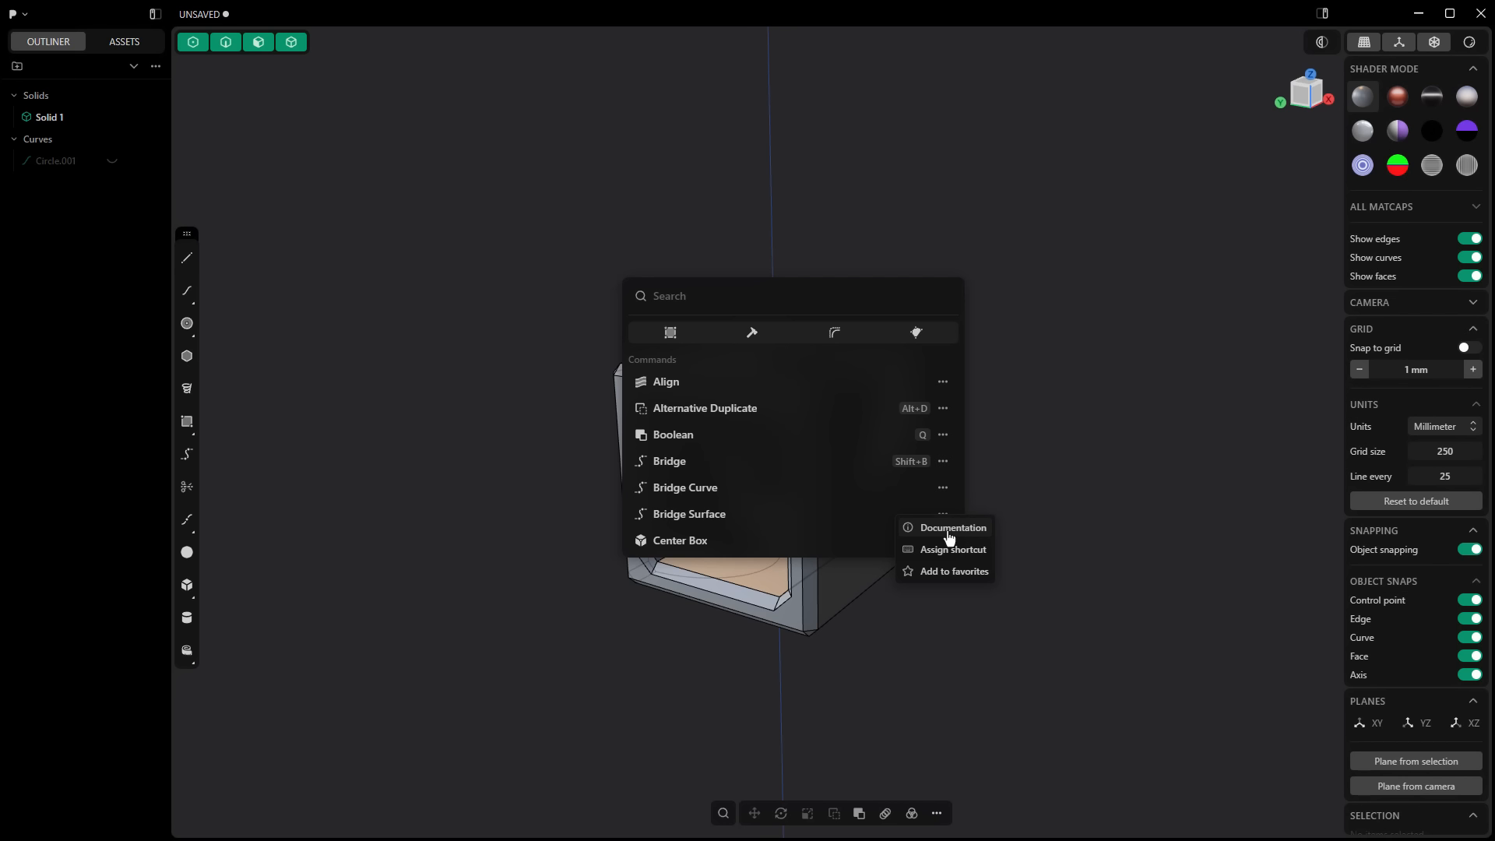
click(729, 296)
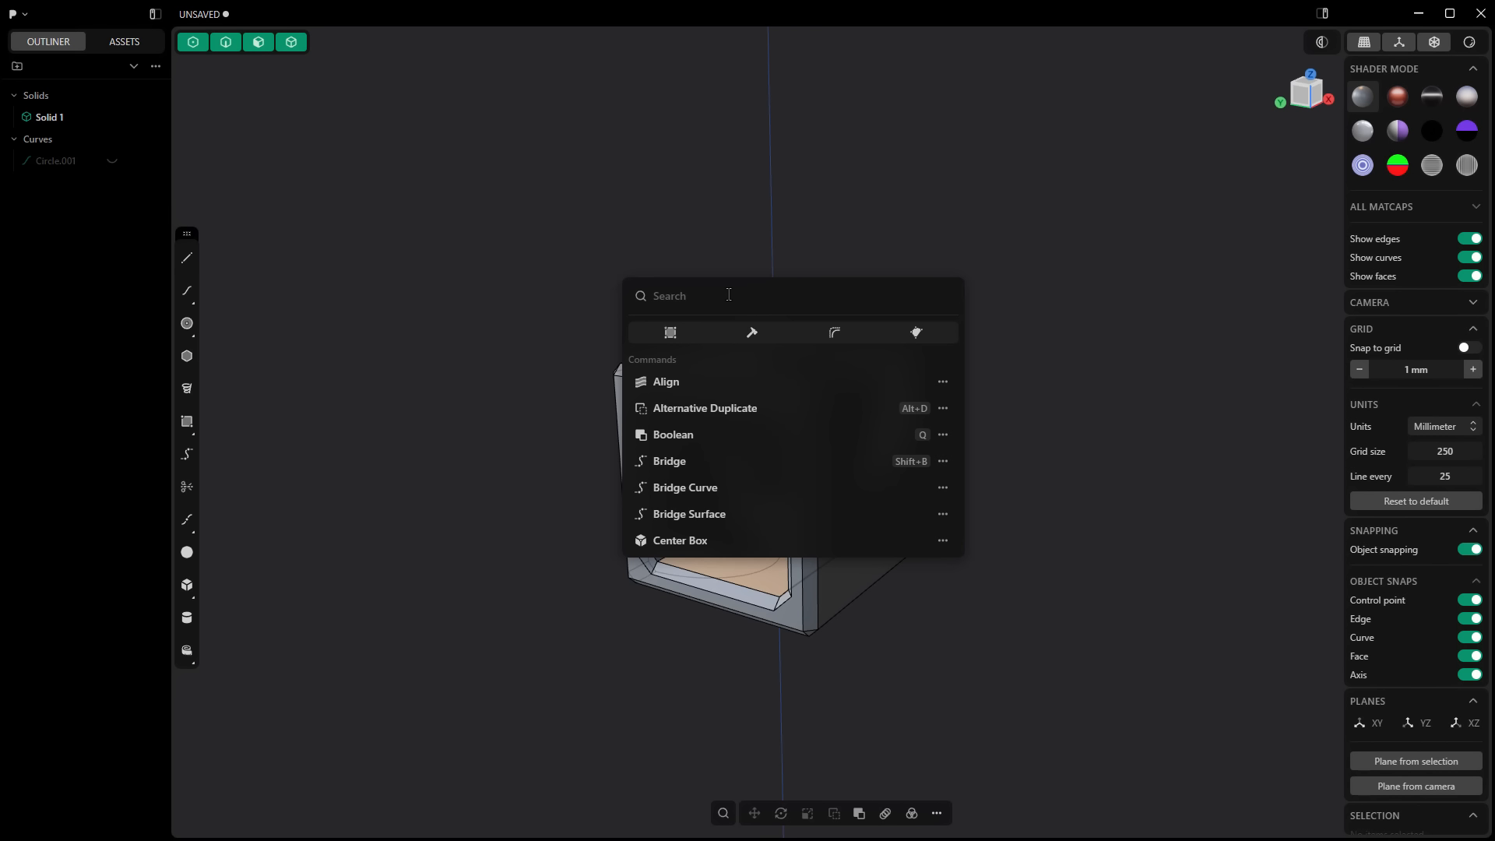
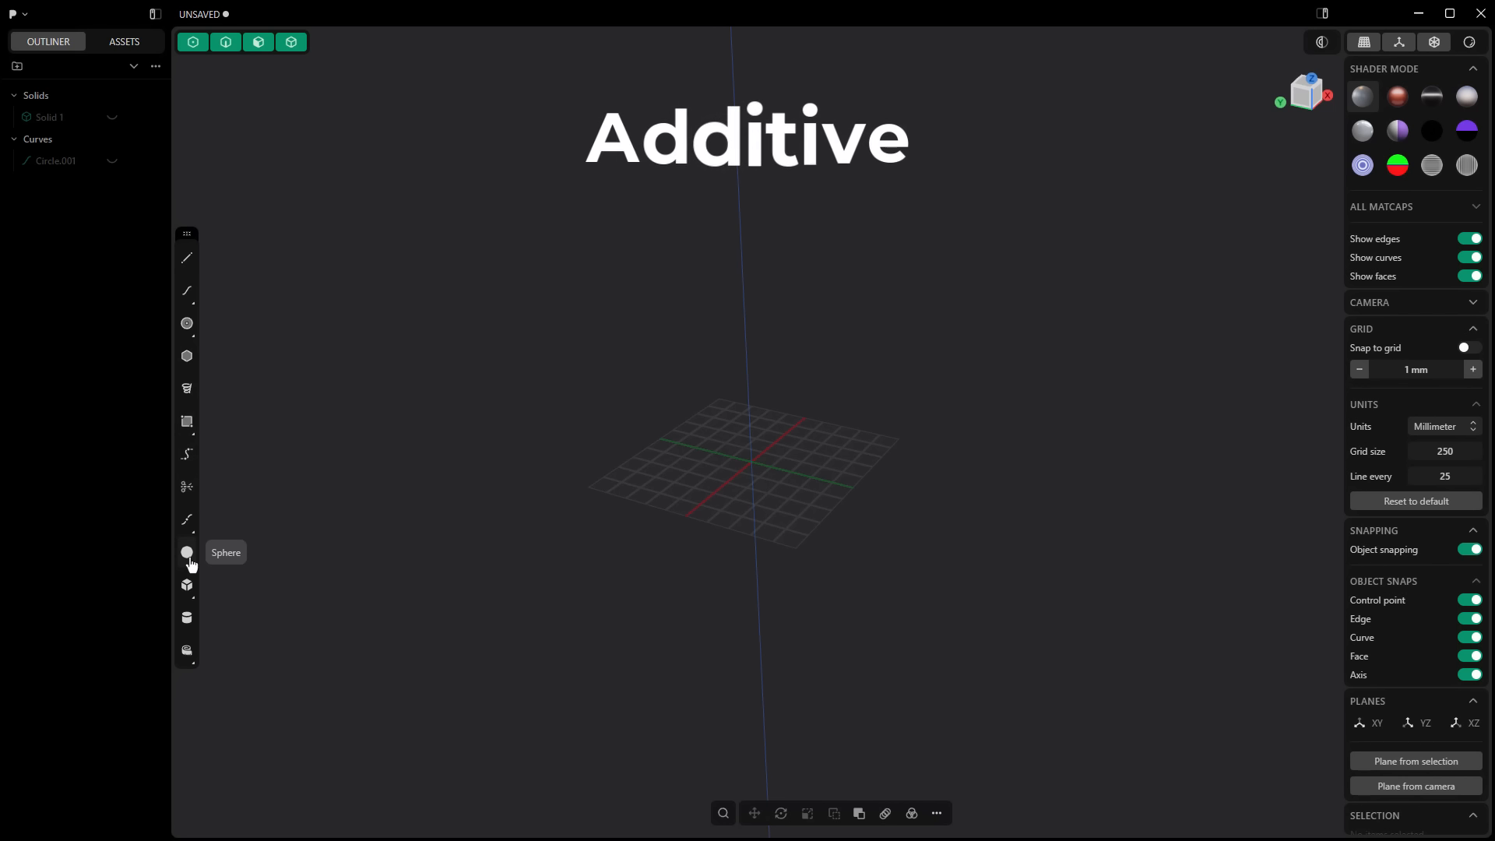
Step: Draw a centre rectangle of about 210 by 140 mm at the origin on the XY plane
click(189, 424)
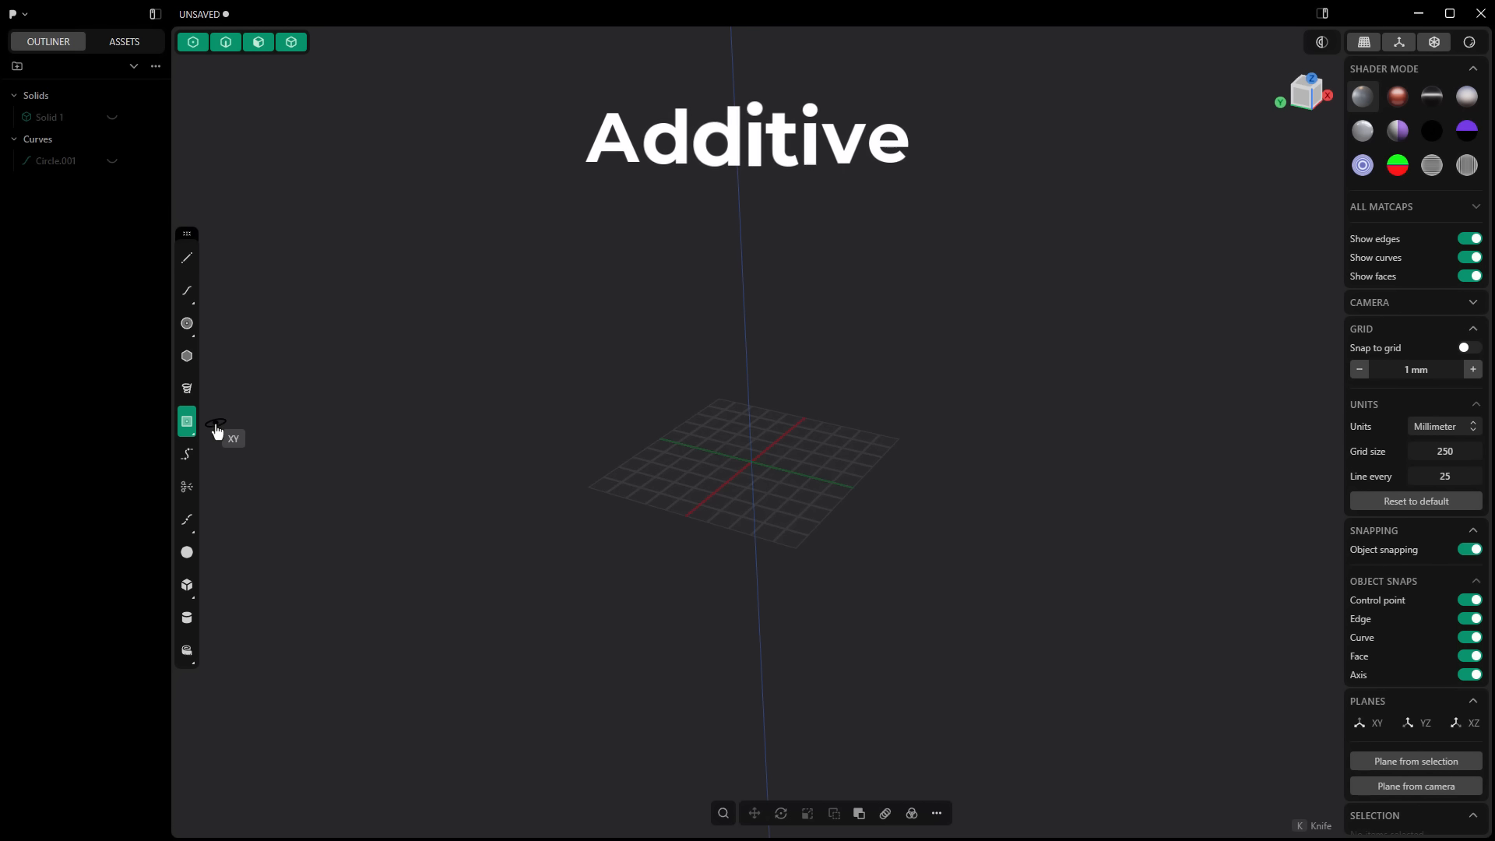
click(752, 465)
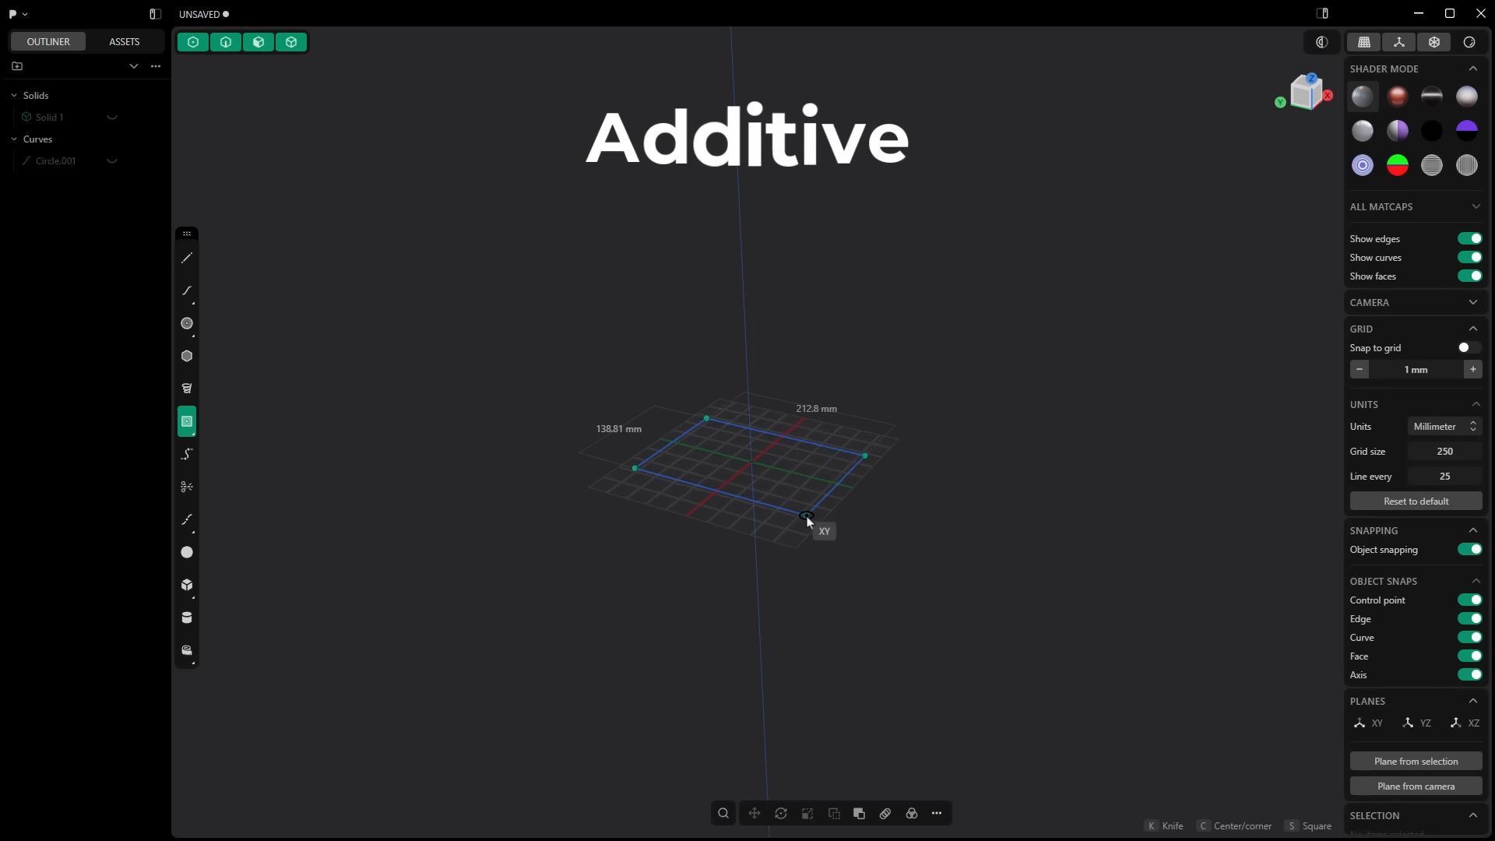
click(806, 515)
Step: Extrude the rectangle about 104 mm upward into a new box and hide the source rectangle curve
click(797, 495)
key(e)
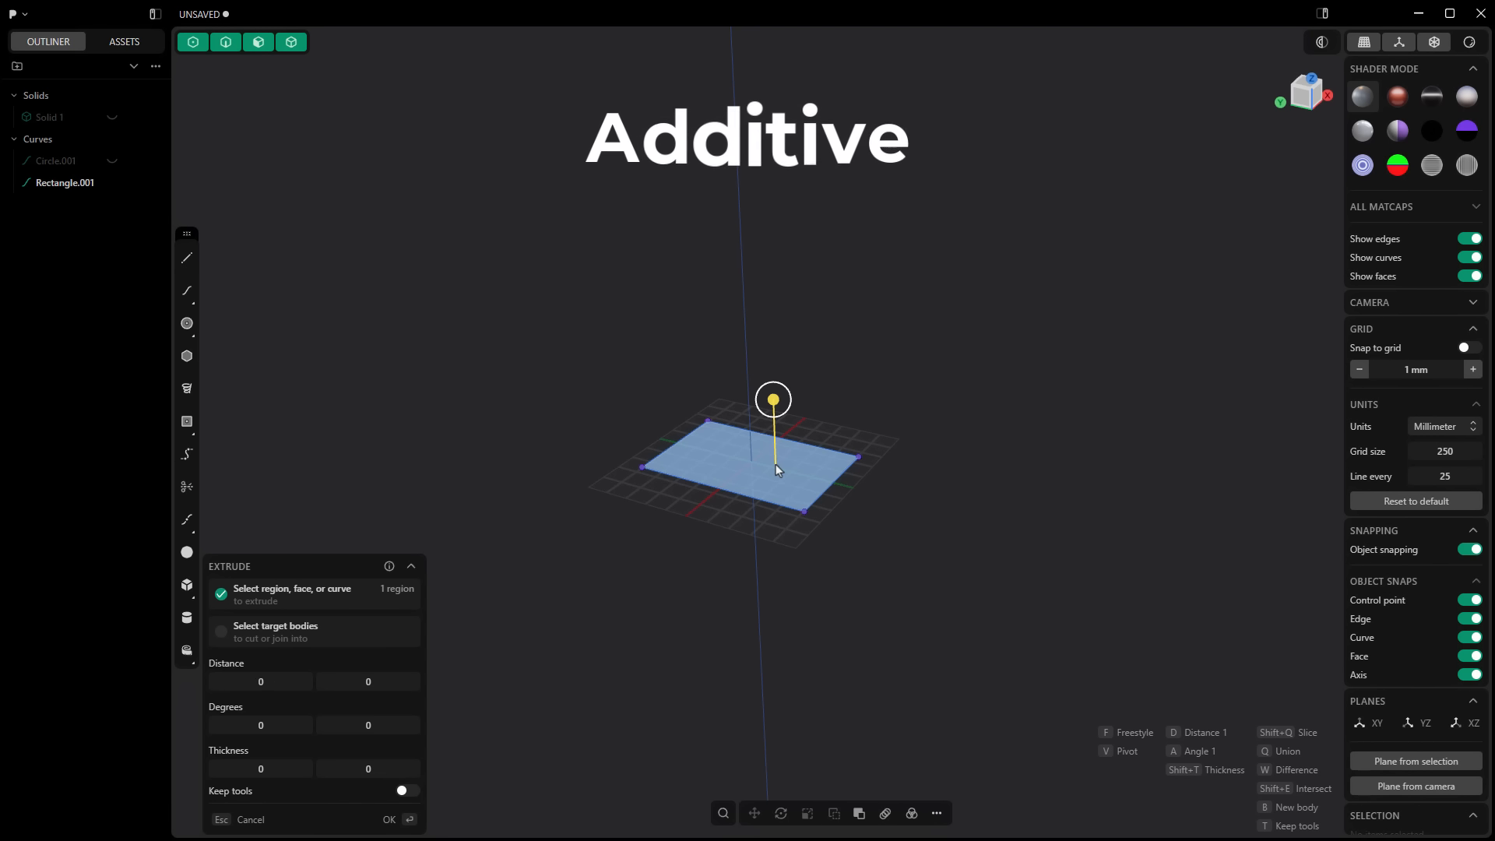
drag(772, 400, 767, 308)
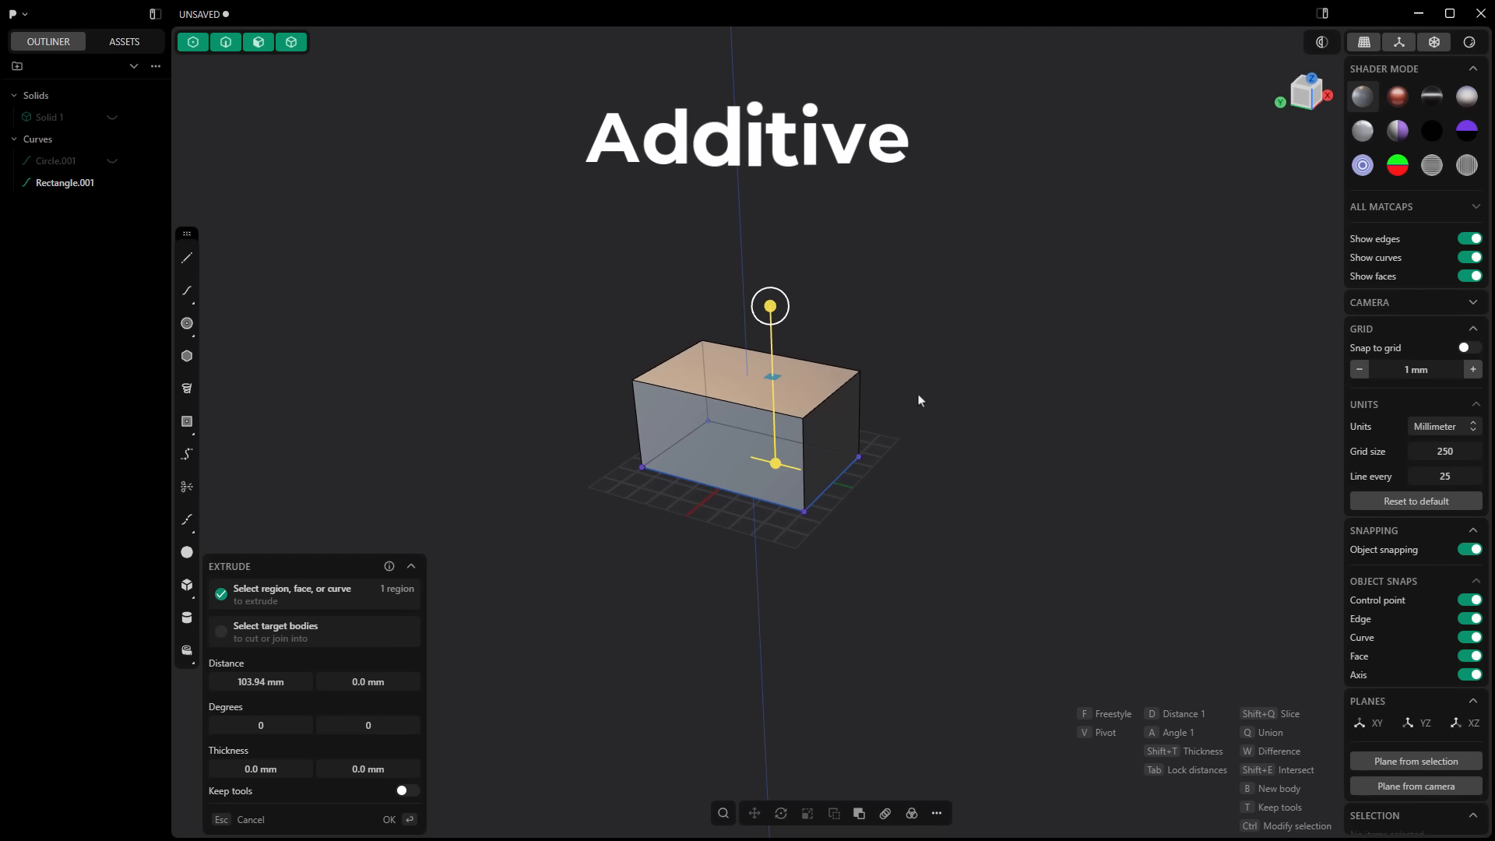
key(Return)
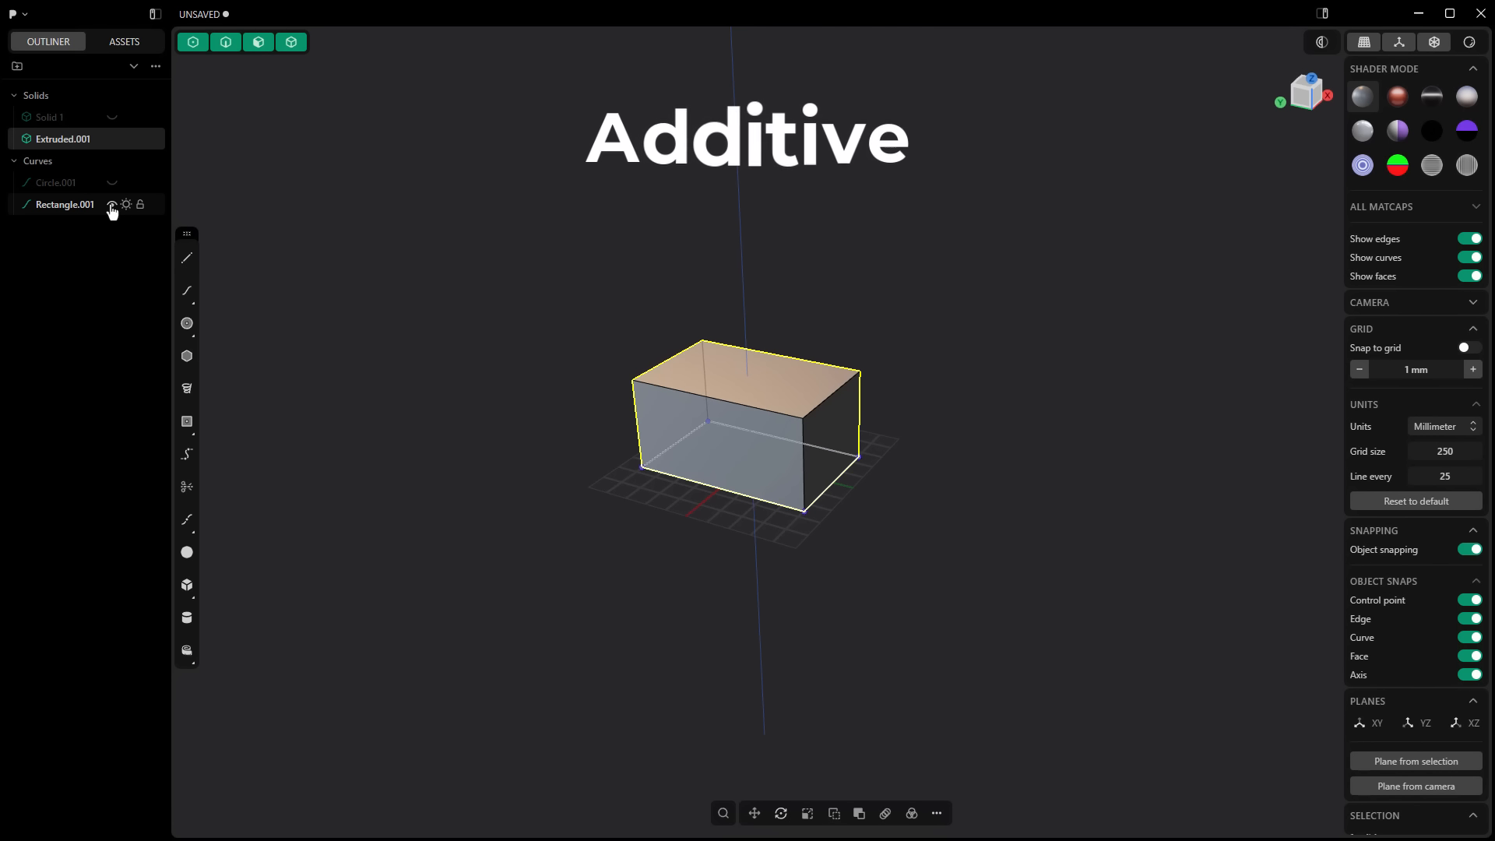
click(112, 207)
click(369, 230)
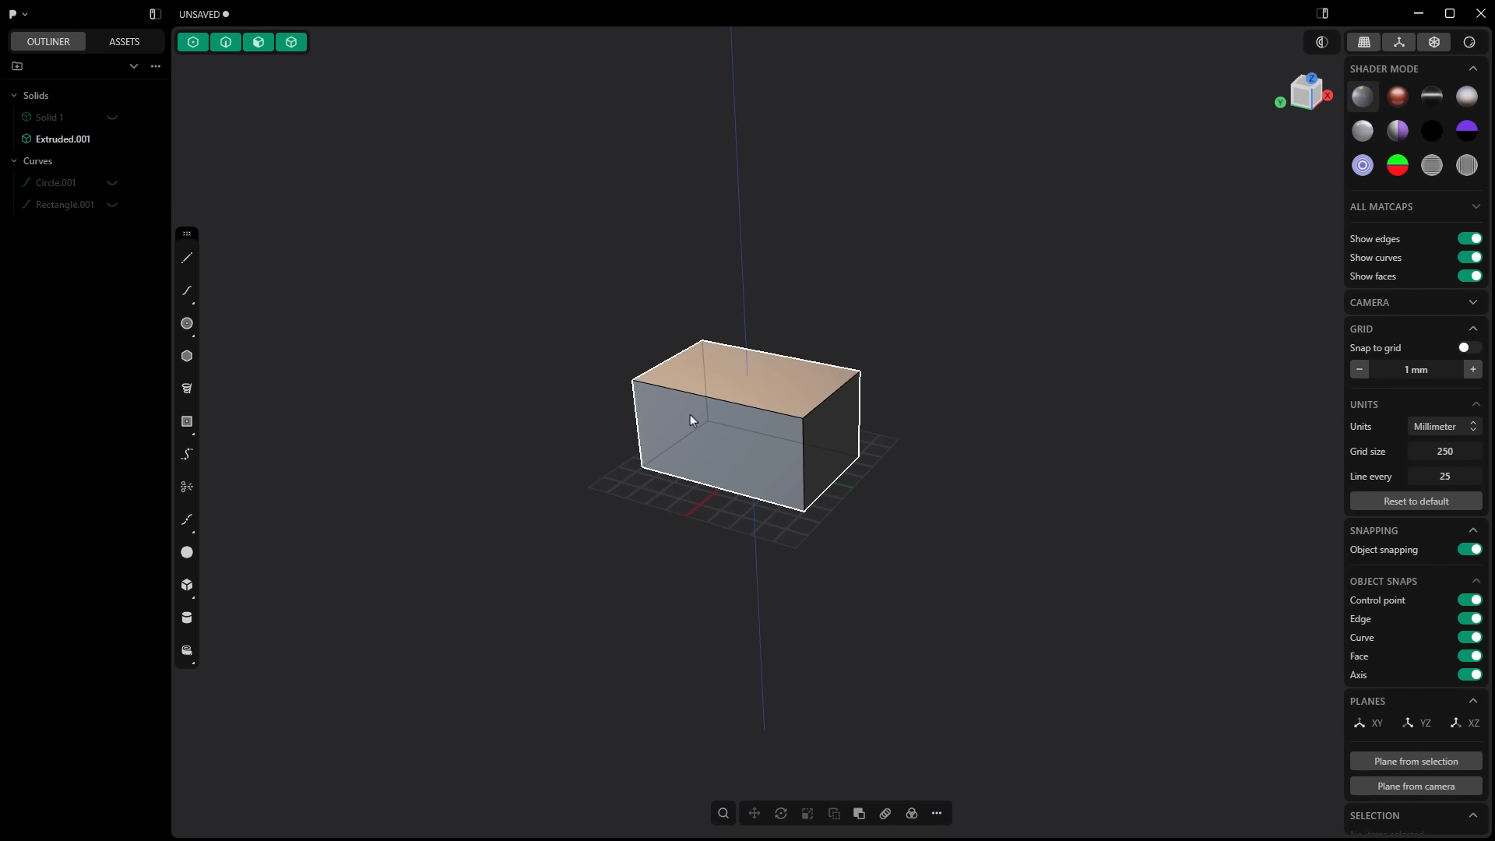
Step: Try to offset the outline of the box's top face inward with Offset Curve
click(788, 383)
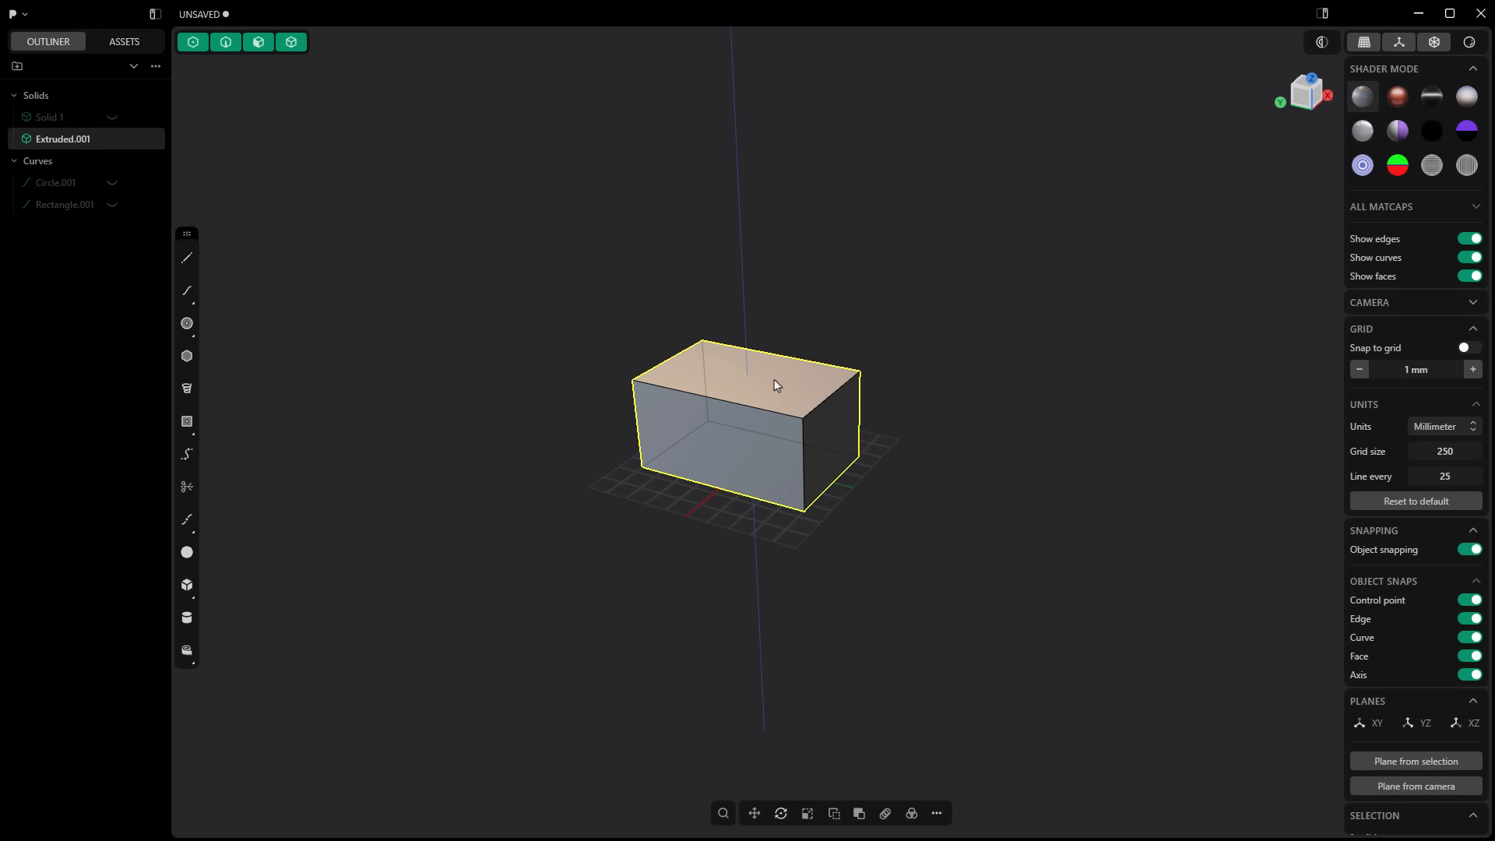
click(778, 379)
key(g)
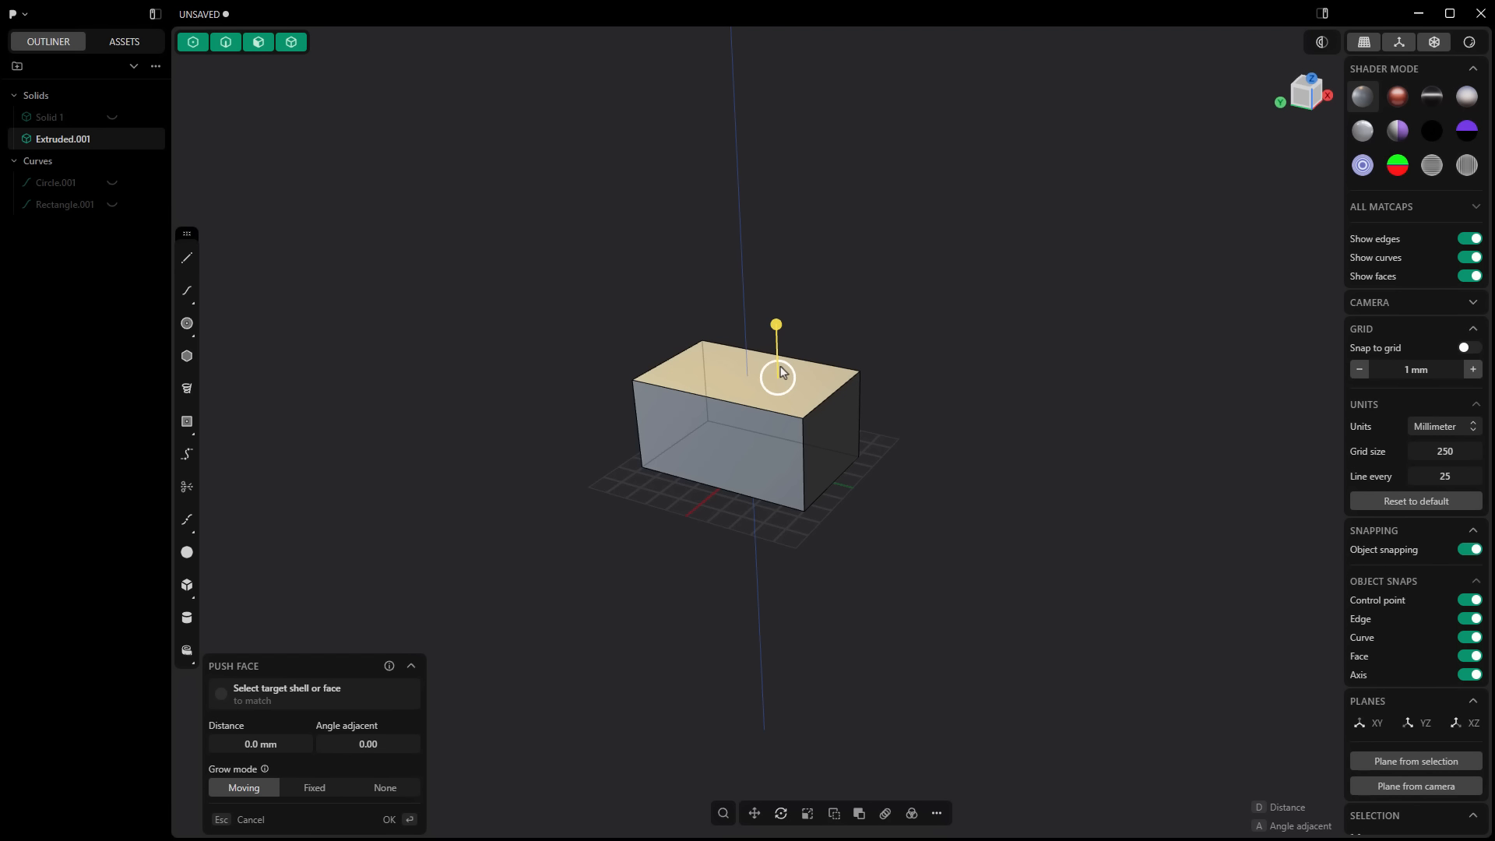
right_click(782, 372)
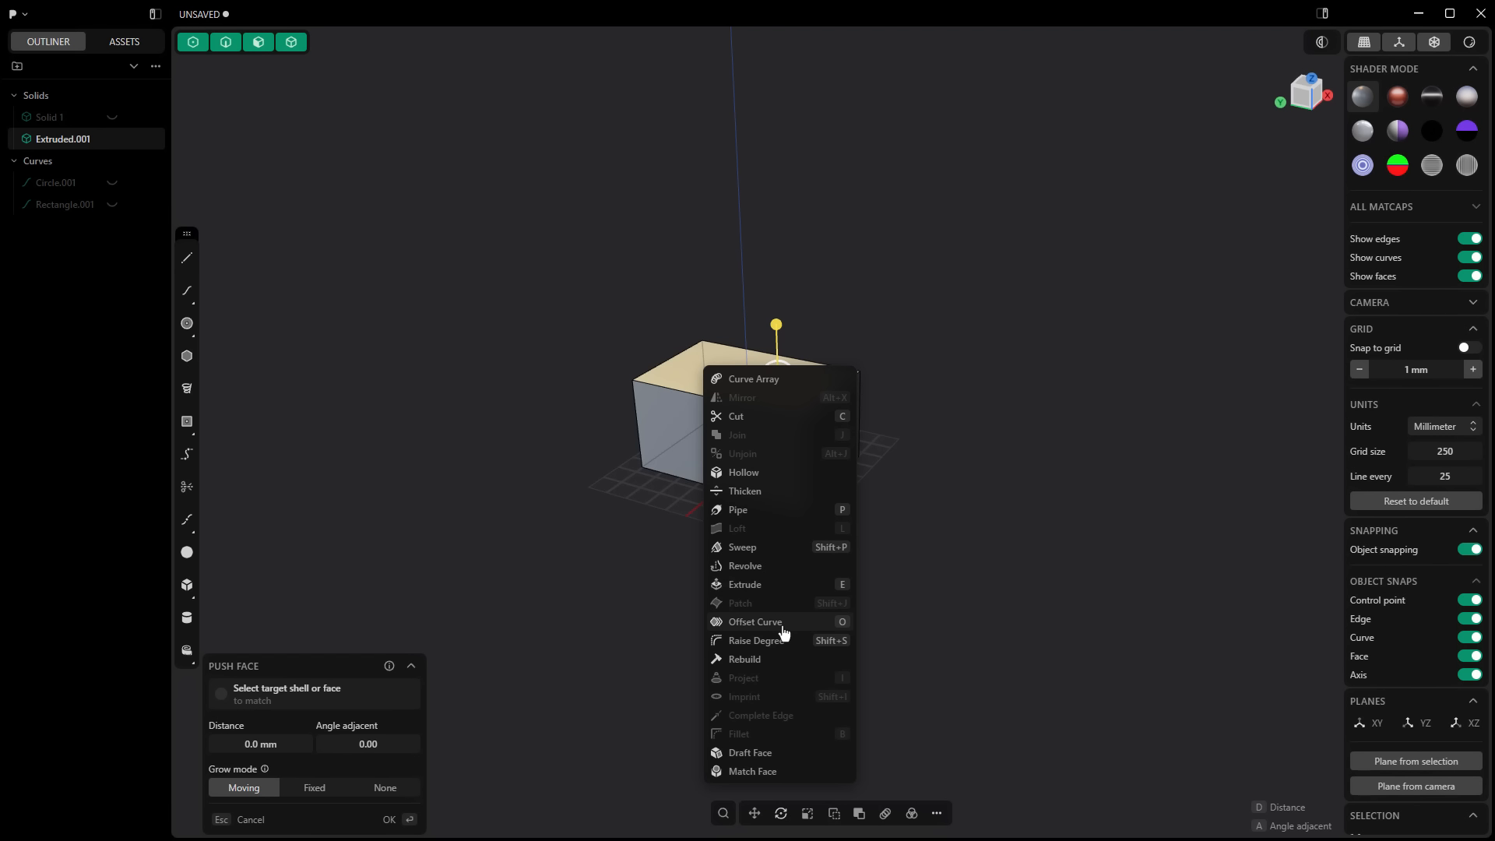
click(737, 622)
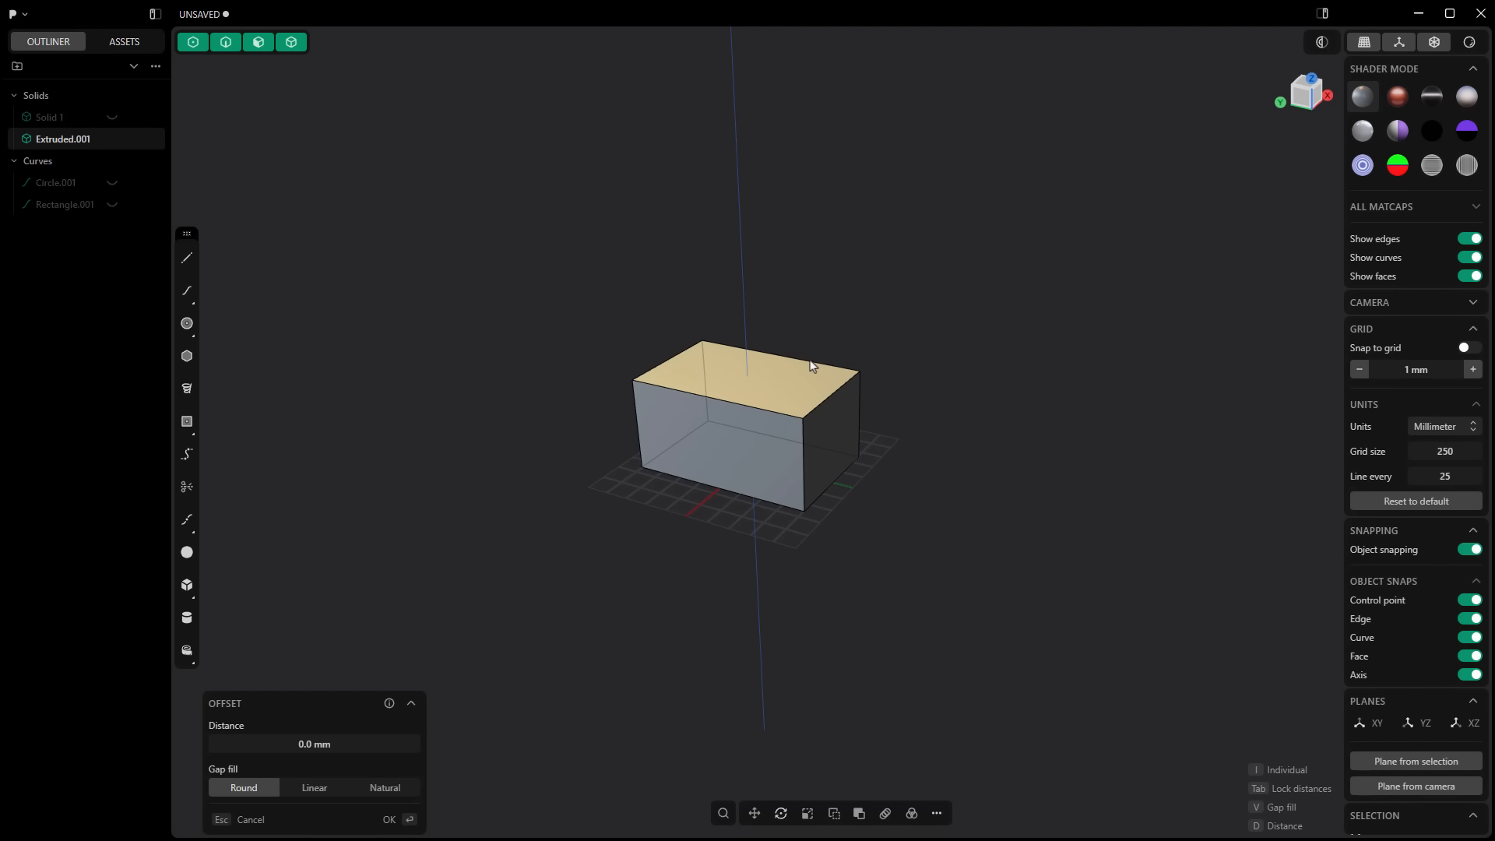
drag(330, 744, 693, 743)
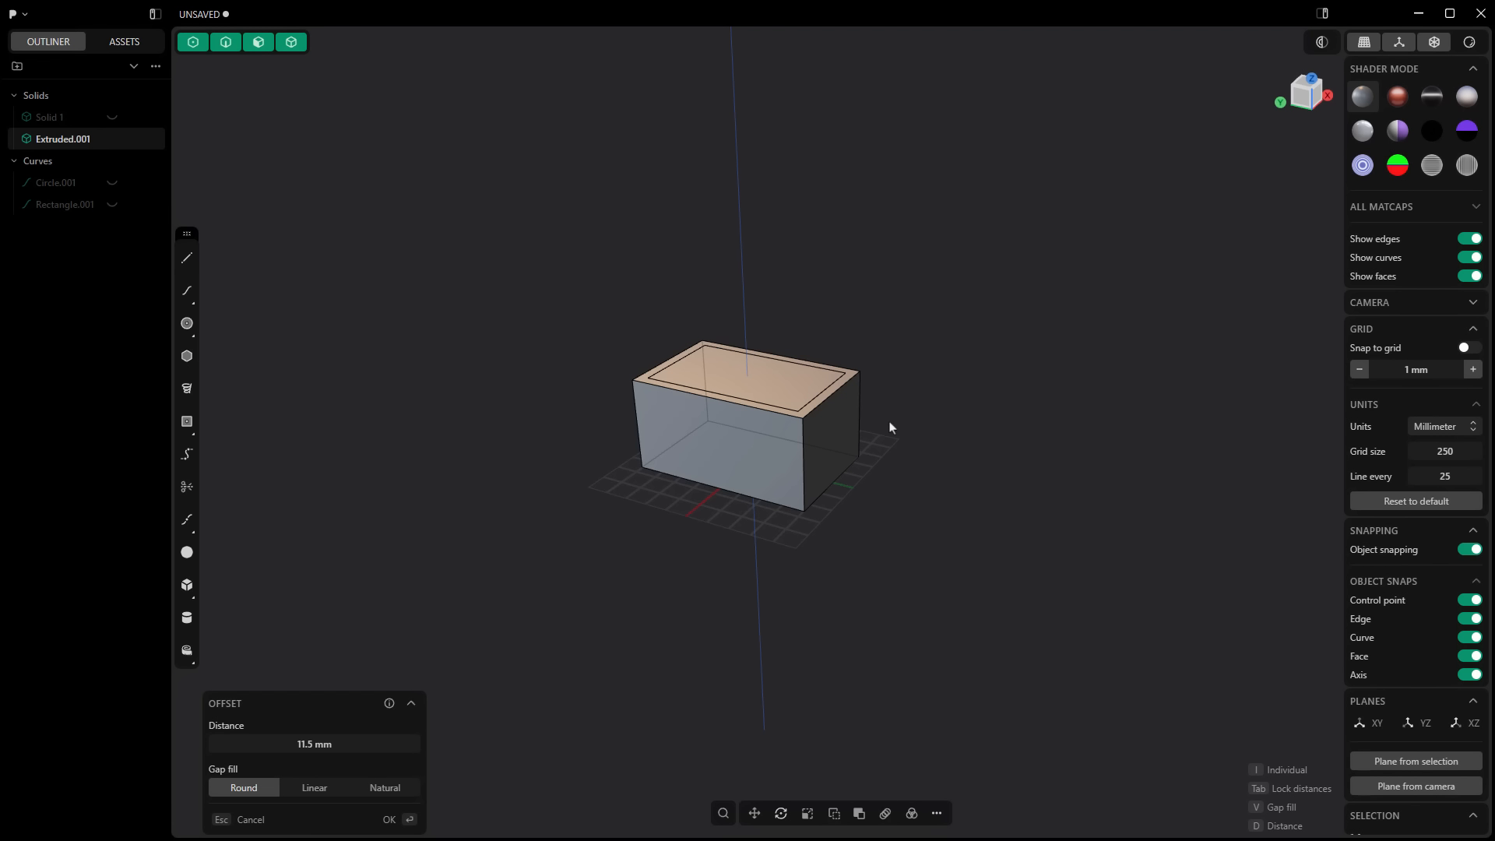
key(Escape)
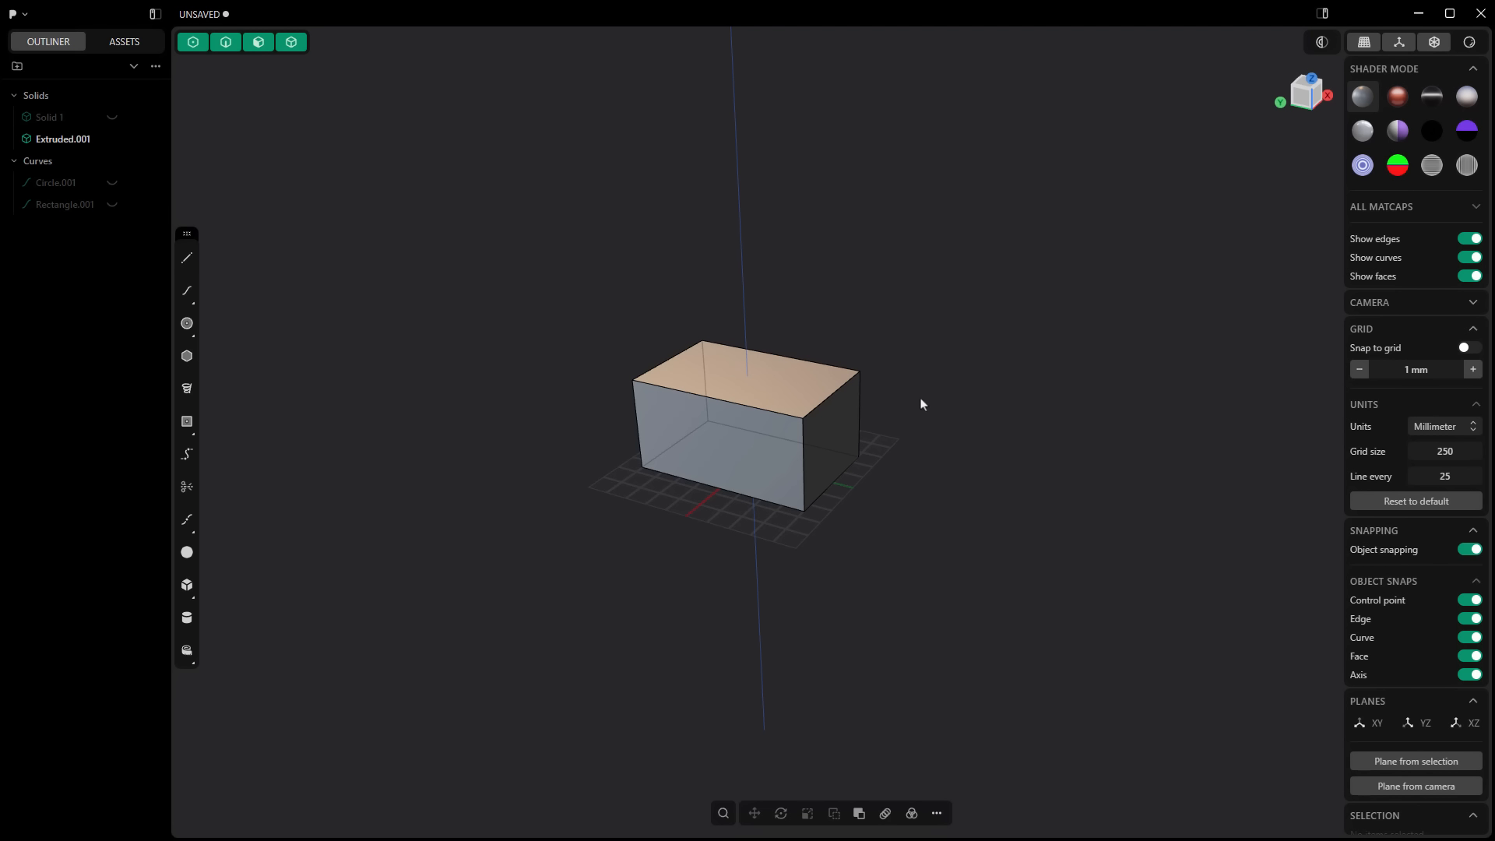
click(773, 382)
key(o)
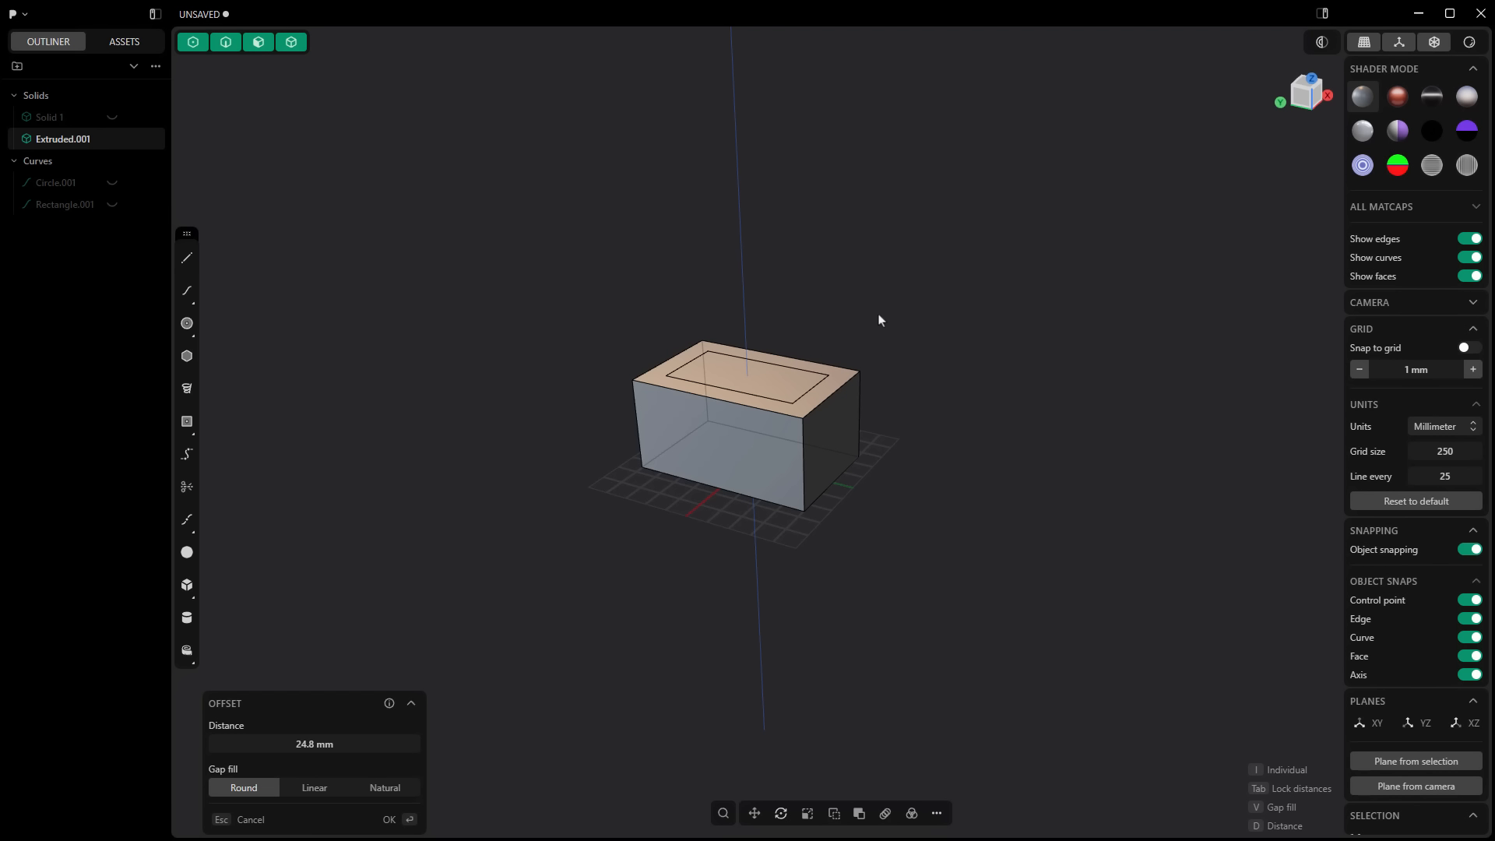
key(Escape)
key(Escape)
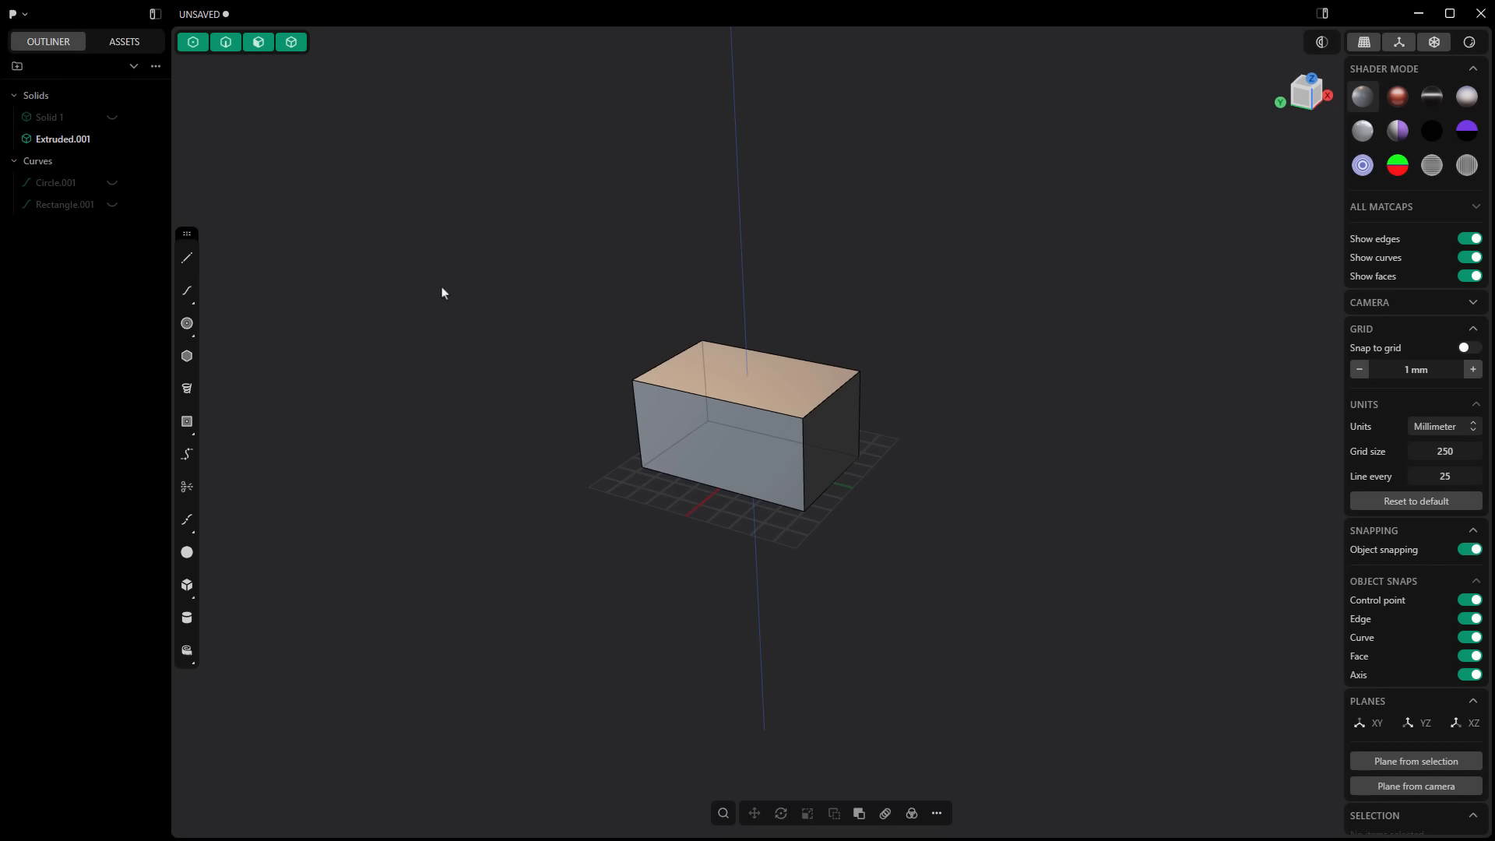
Step: Try to fillet the box's rear vertical edge
click(702, 350)
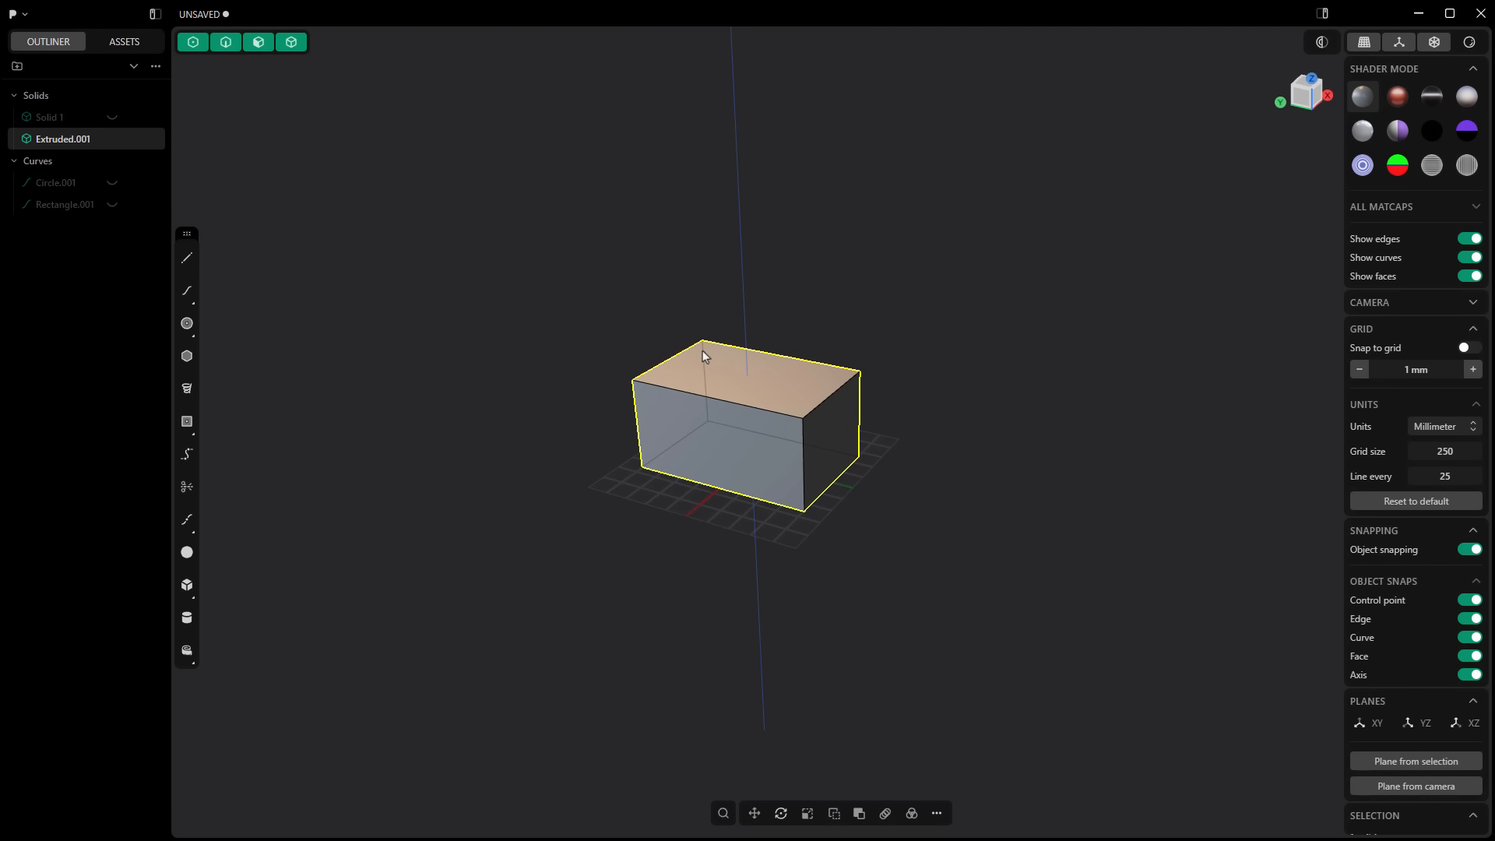
key(f)
click(709, 352)
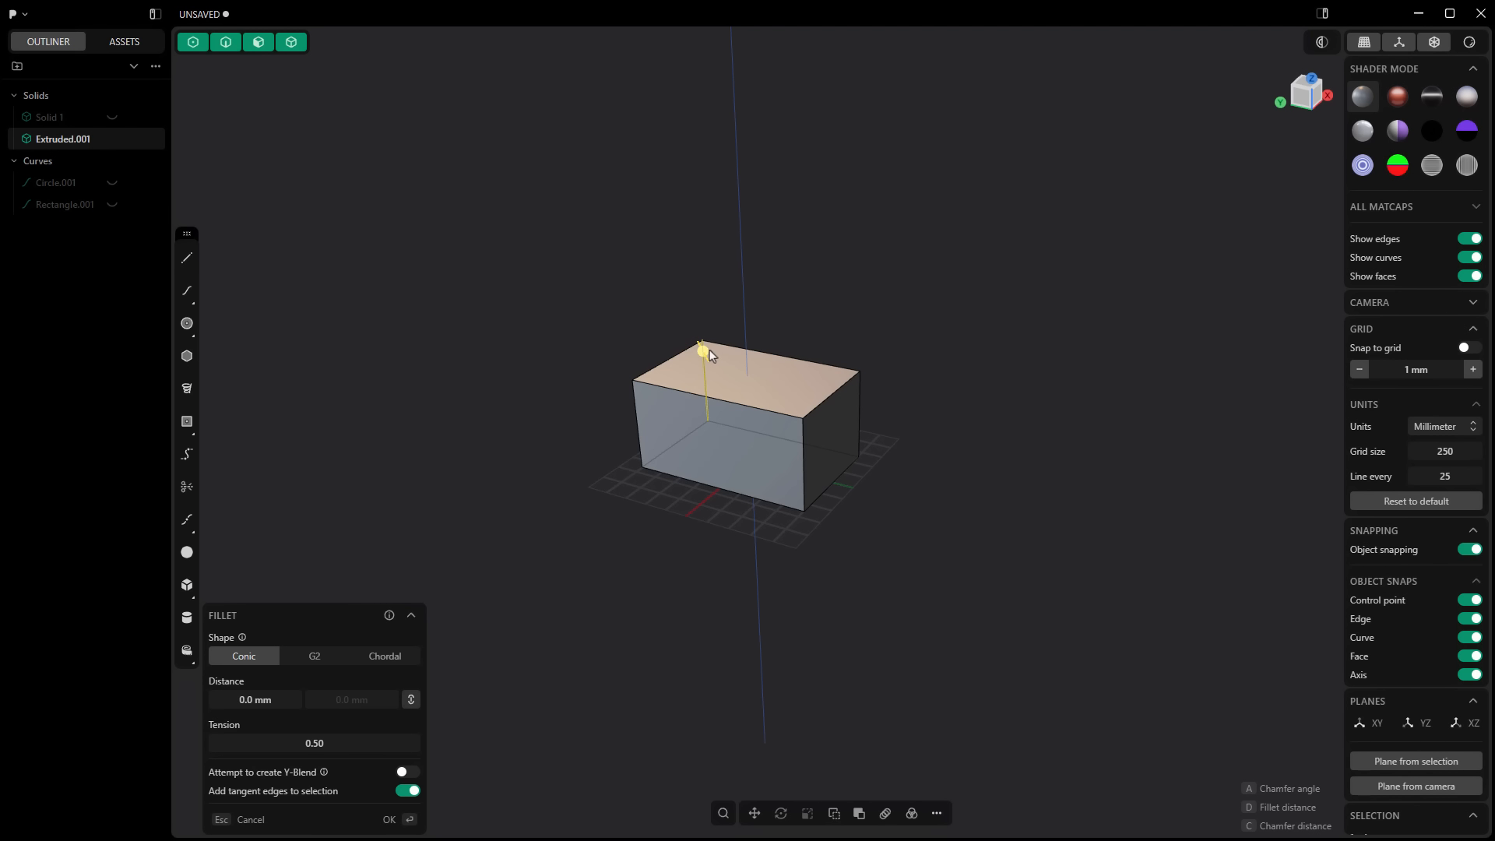
key(Escape)
click(574, 289)
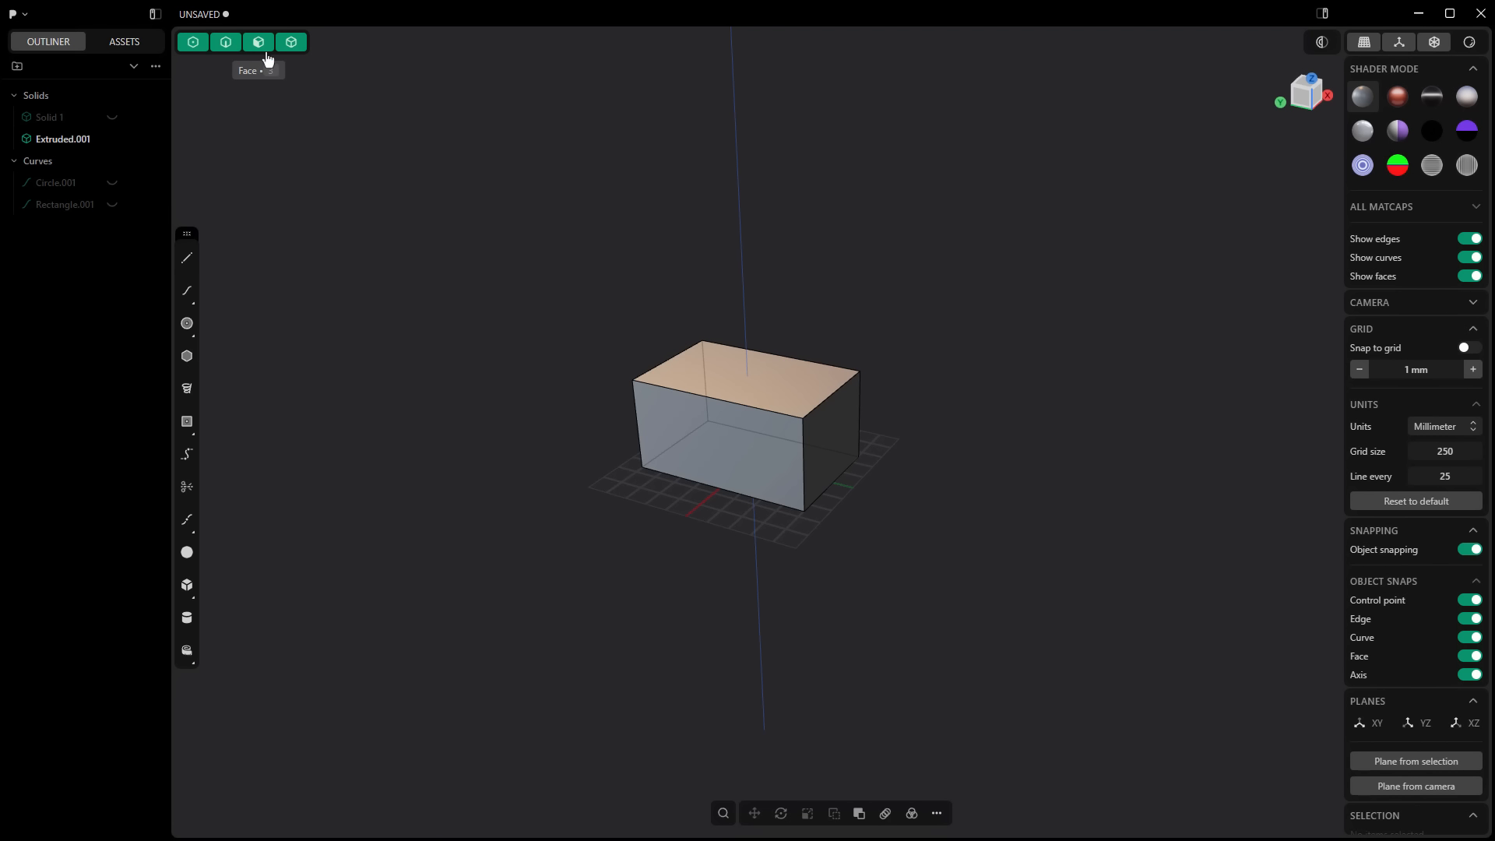
Step: Restrict selection to faces and offset the top face's outline inward by about 40 mm
click(260, 42)
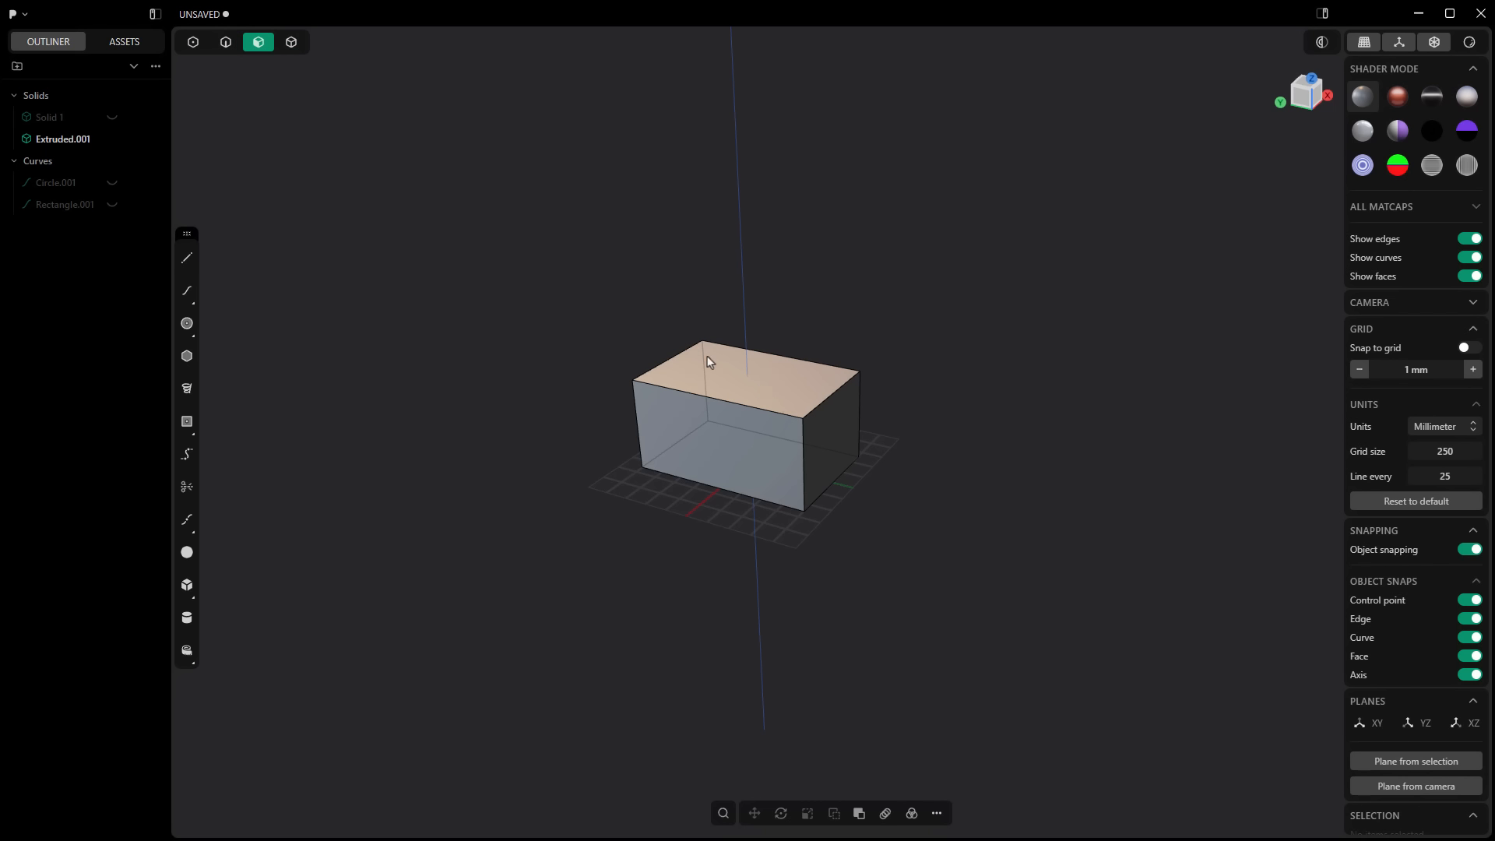
click(768, 390)
key(o)
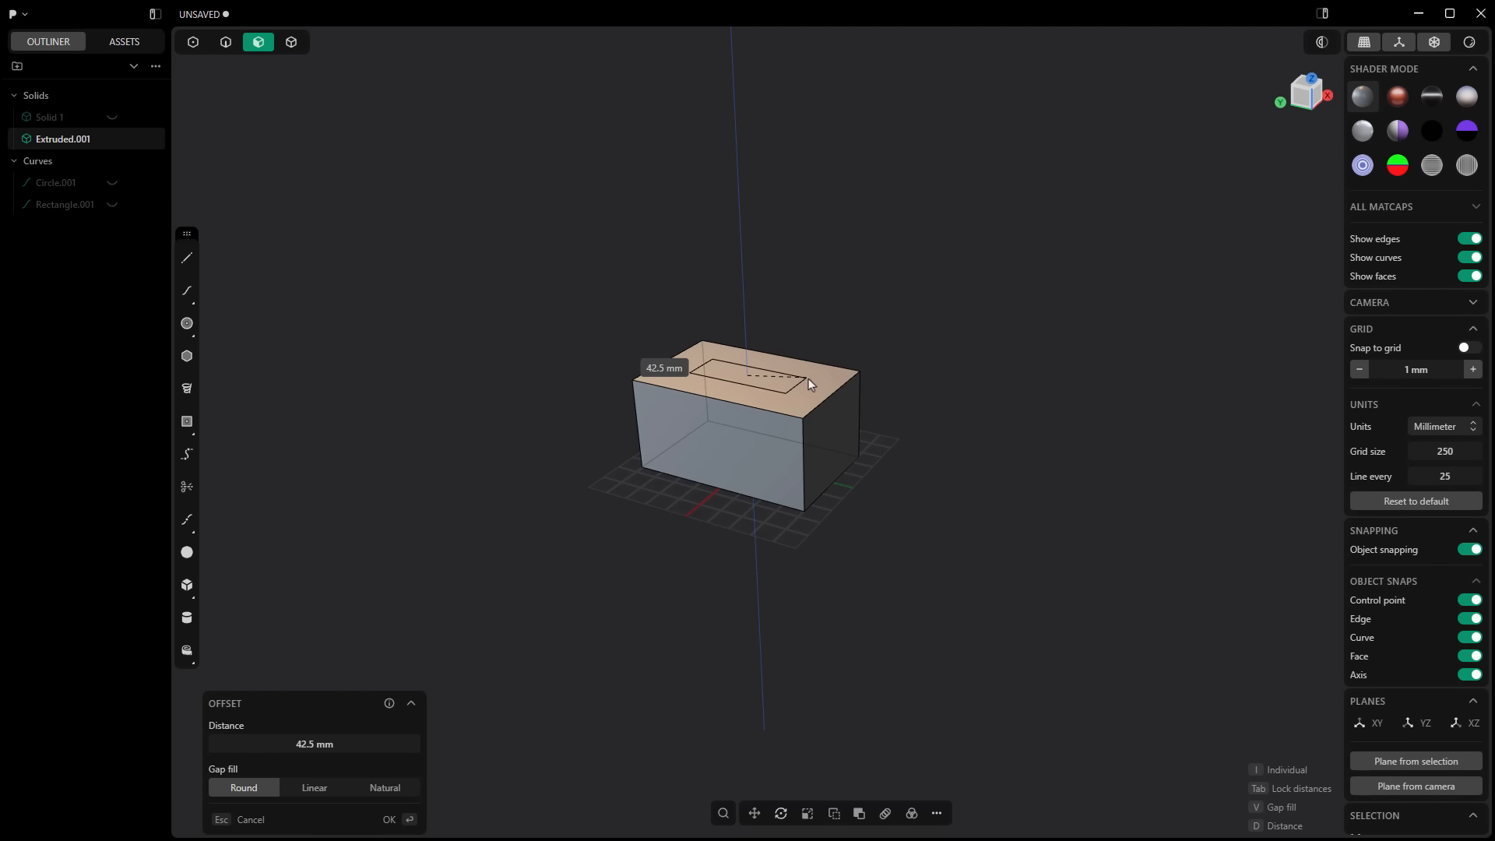
click(811, 378)
key(Return)
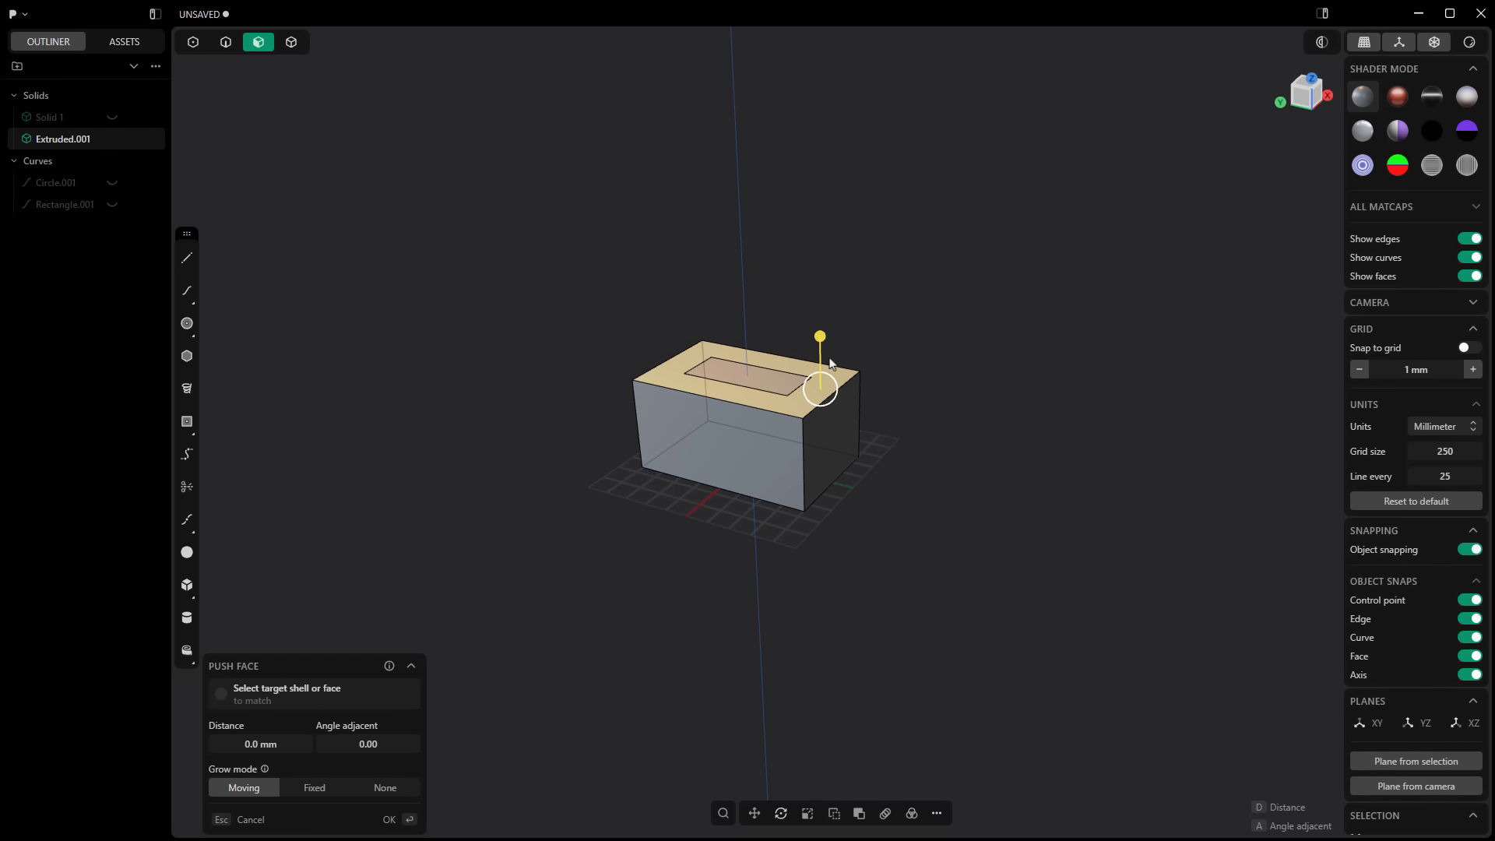
Step: Push the outer ring of the top face about 46 mm upward and rotate it to slope down toward the front
drag(819, 337, 819, 293)
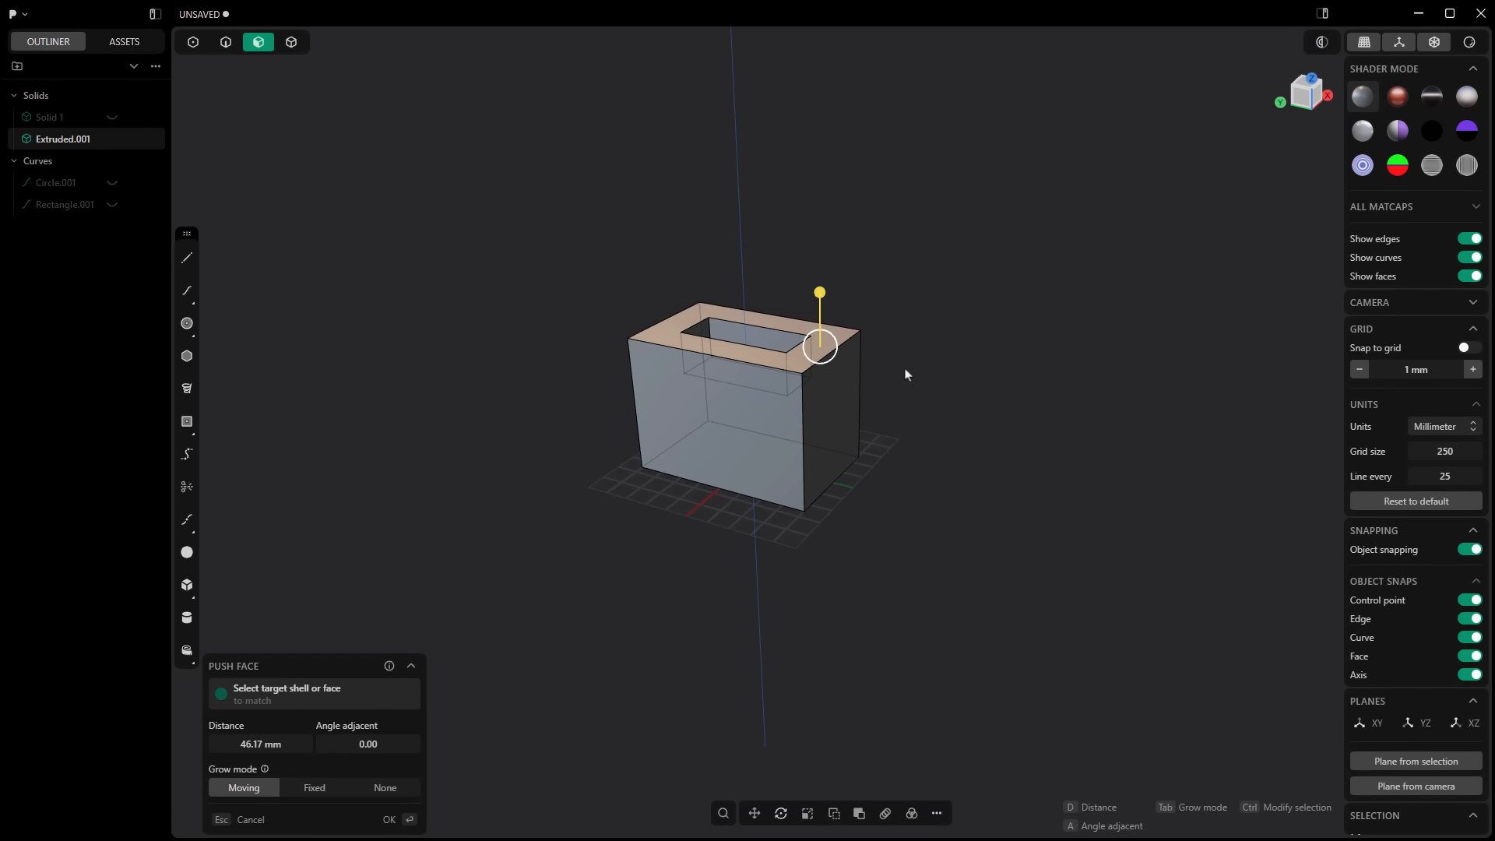
key(Return)
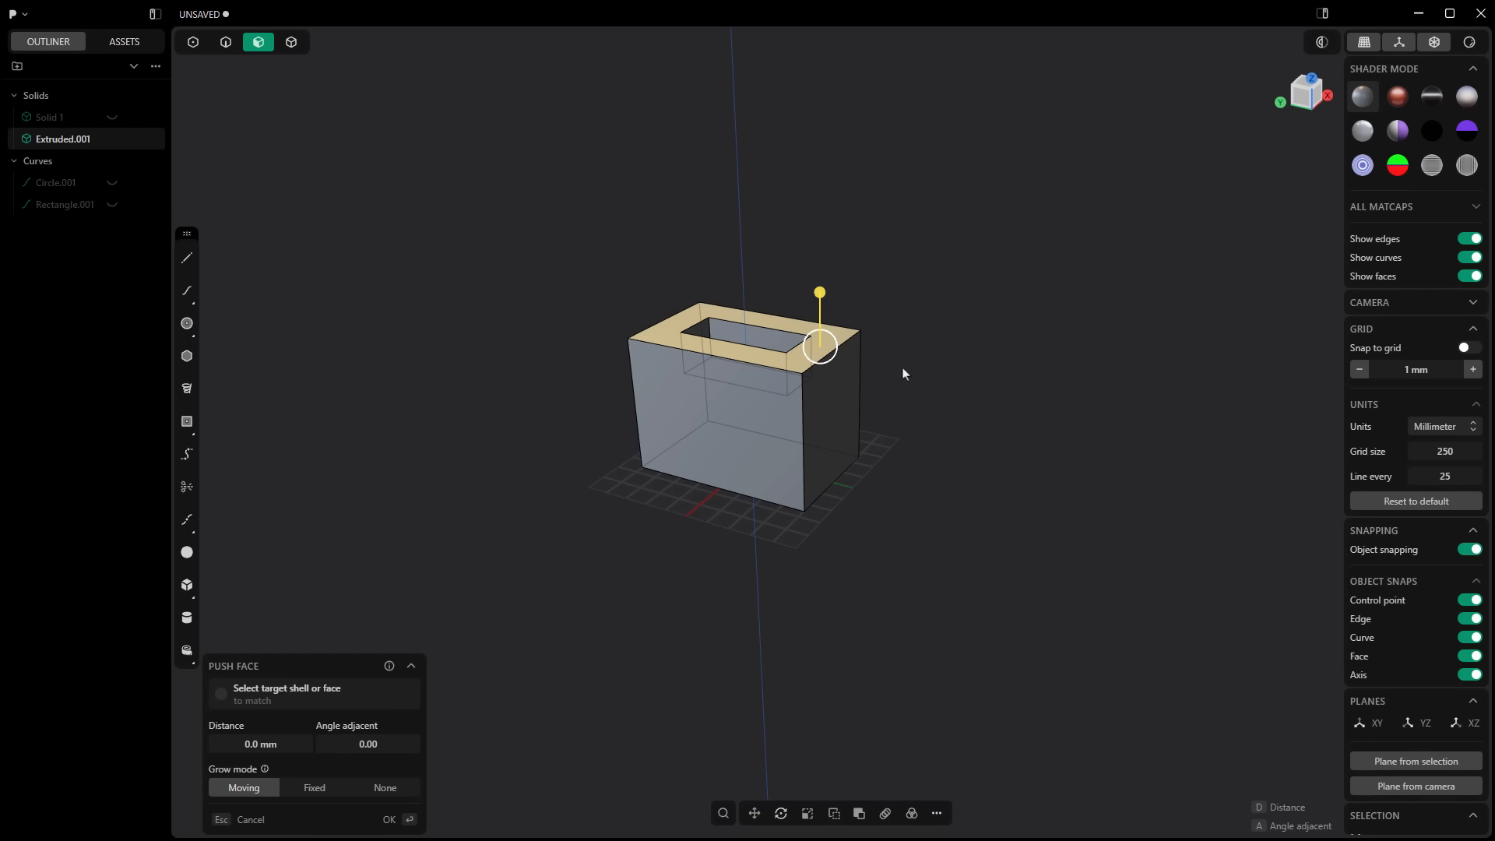
key(r)
drag(730, 310, 726, 330)
key(Return)
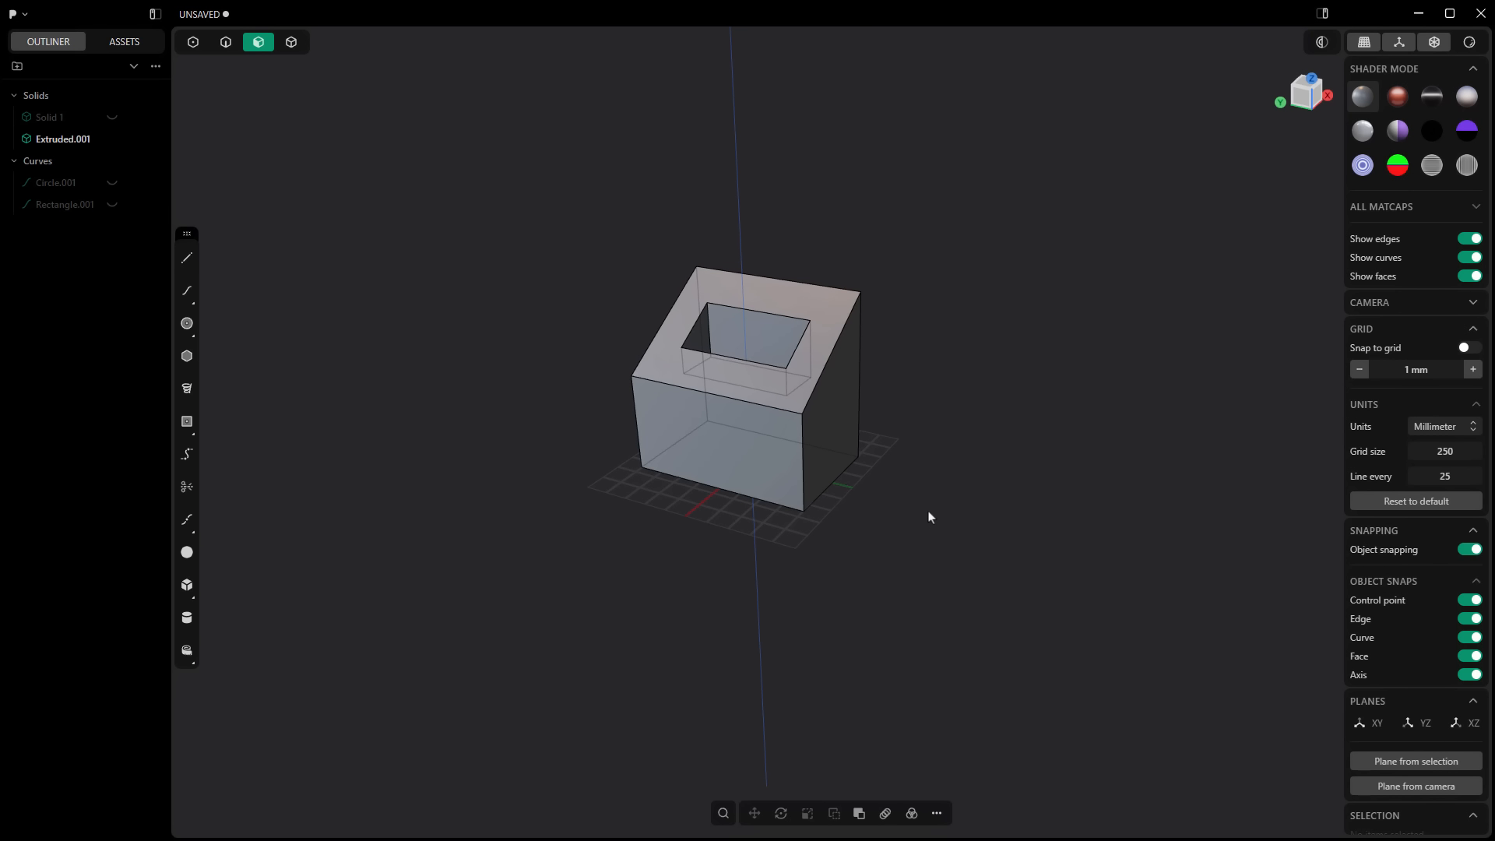
Step: With all selection types enabled, offset the front face inward about 20 mm and push the inner region outward as a block
key(5)
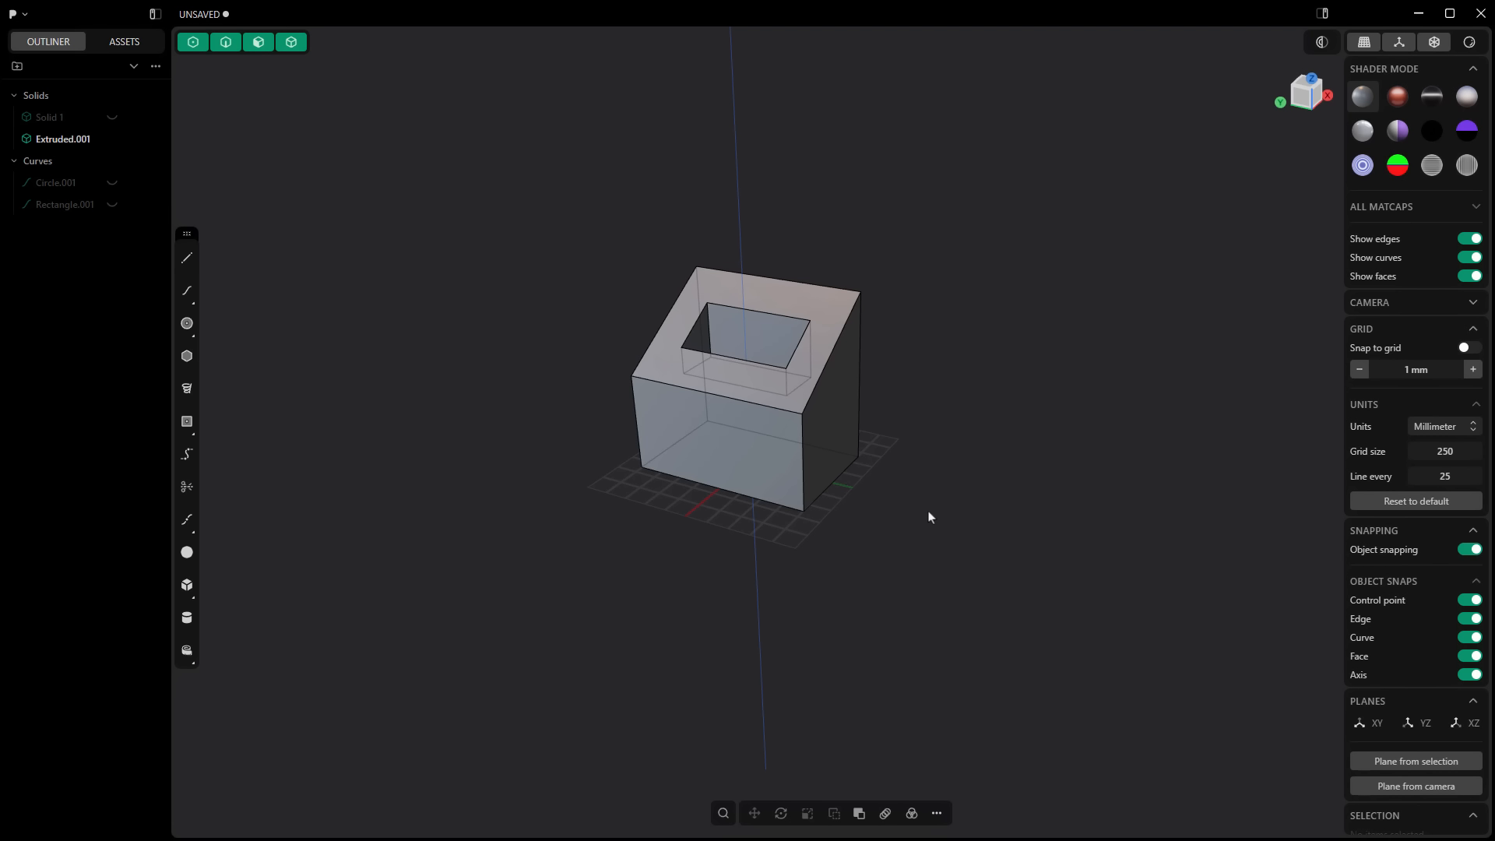
double_click(754, 464)
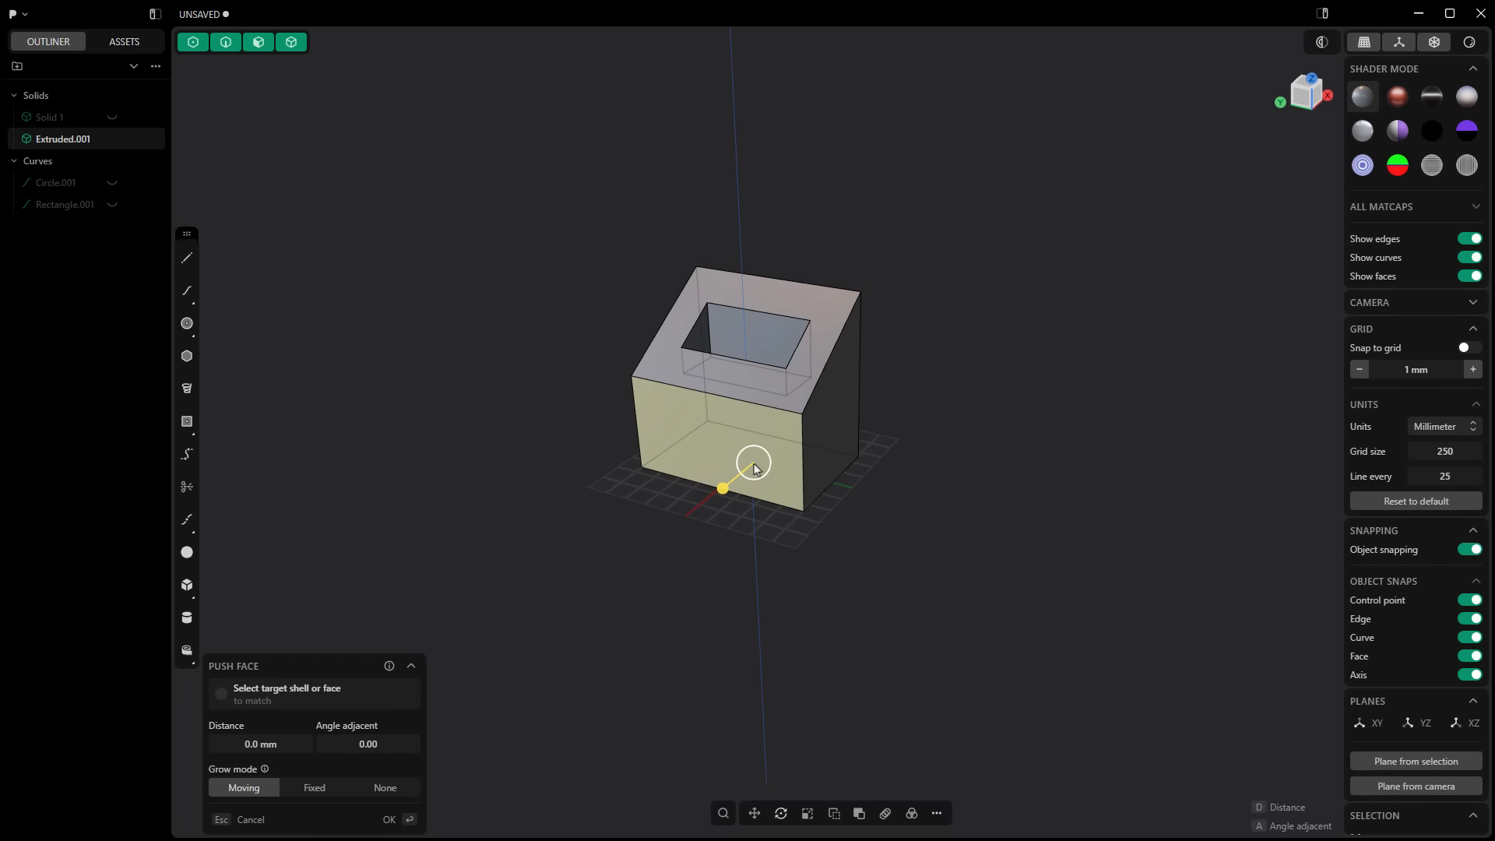
key(o)
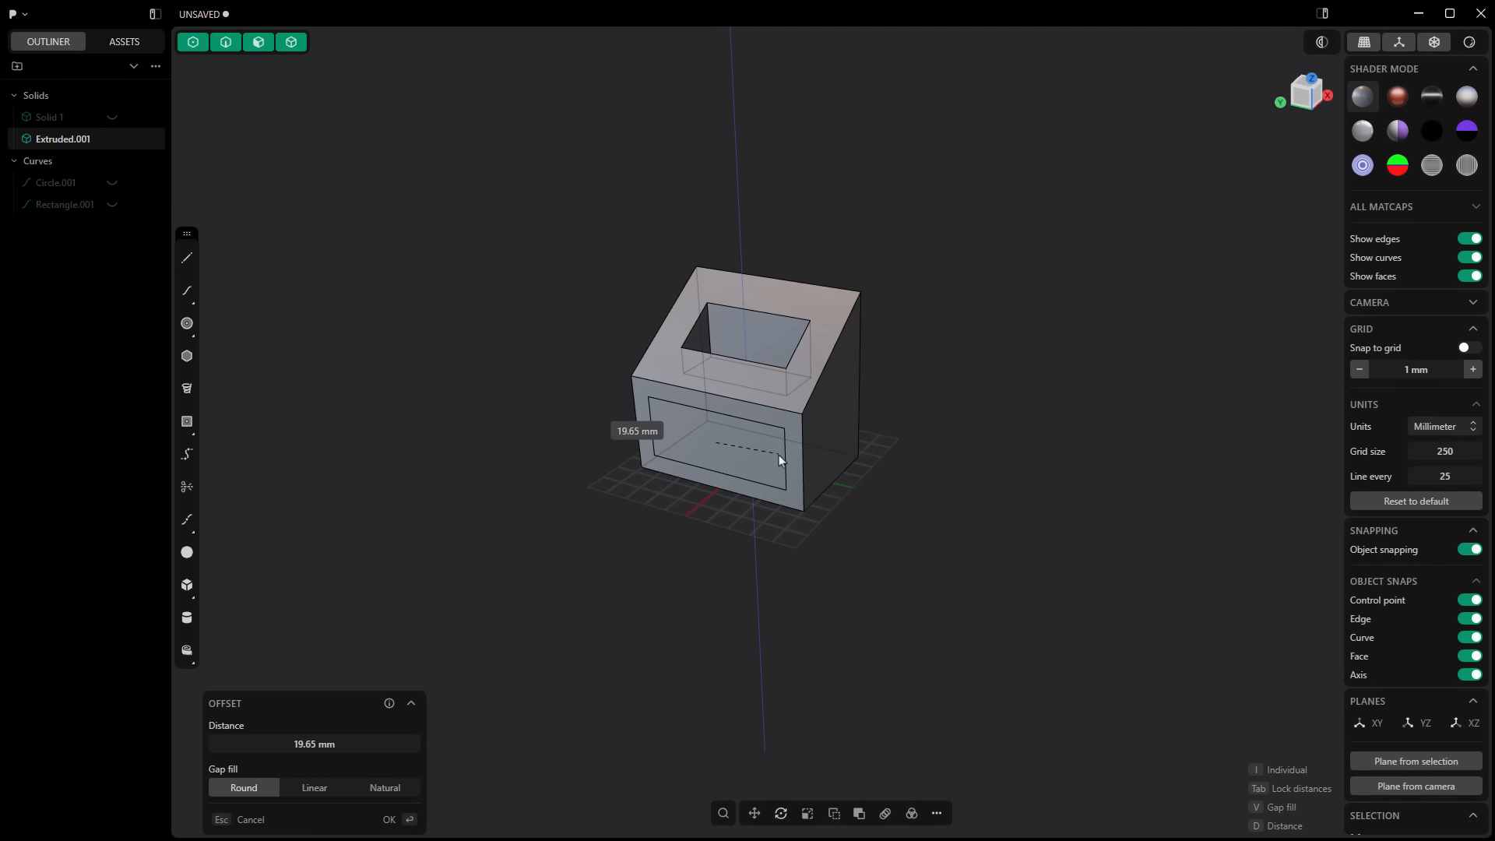
click(779, 455)
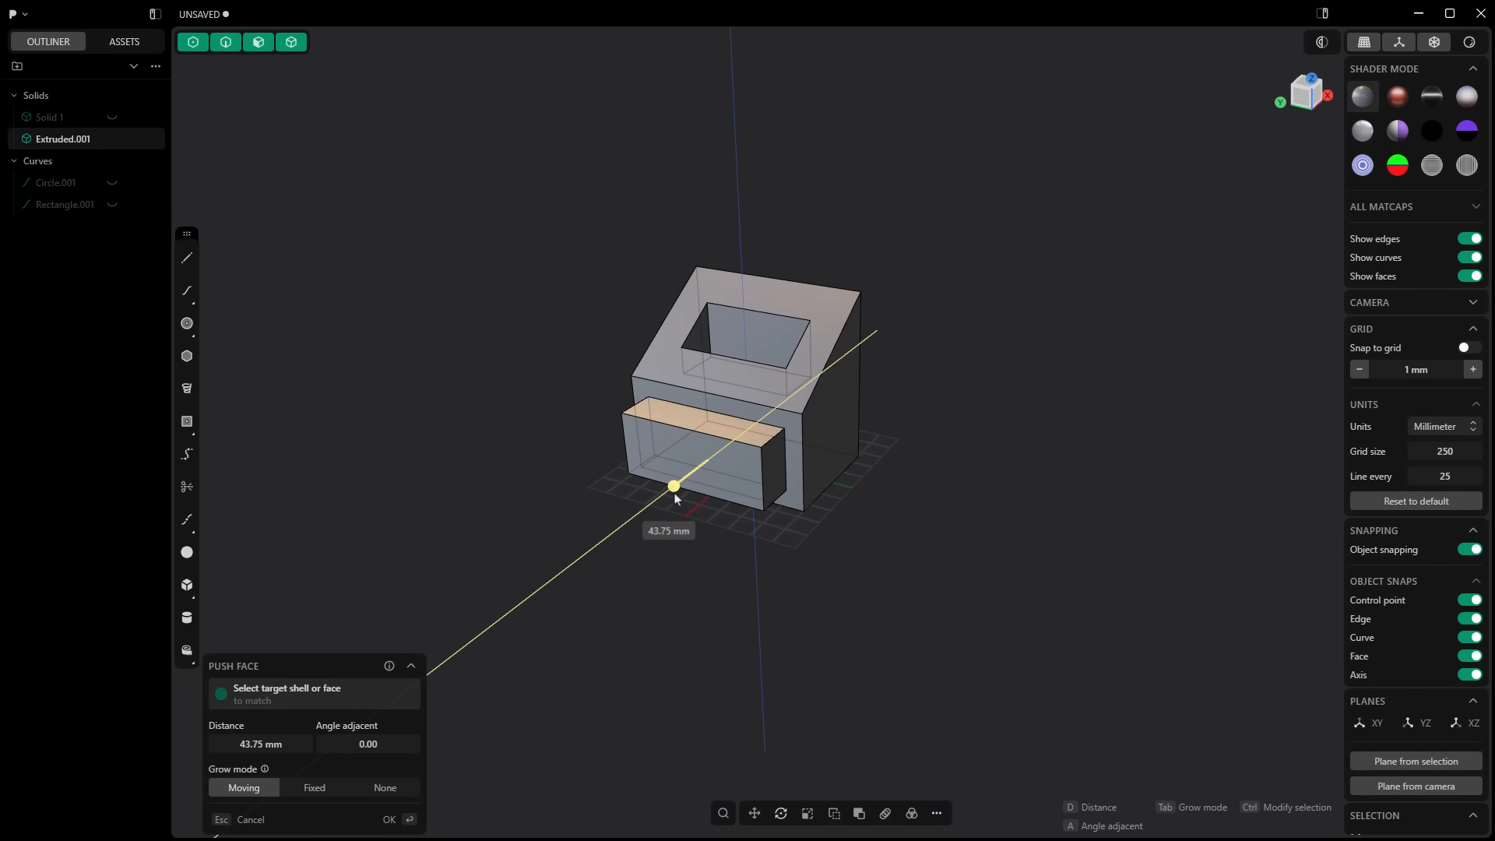
click(987, 617)
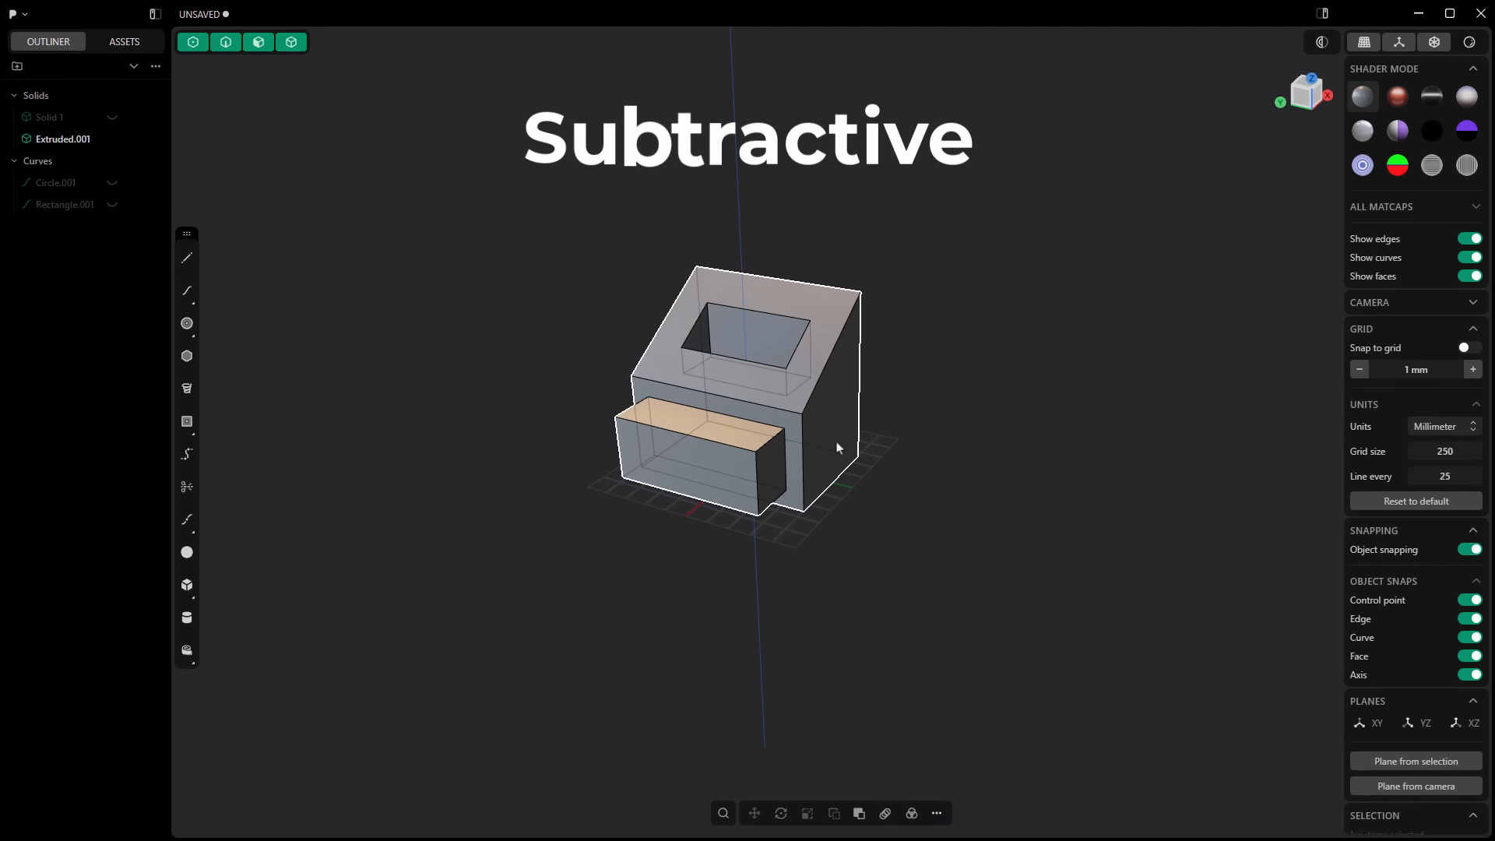
Step: Offset the outline of the sloped body's side face inward and push the inner region through the body to cut an opening
right_drag(834, 444, 830, 424)
click(830, 421)
click(829, 420)
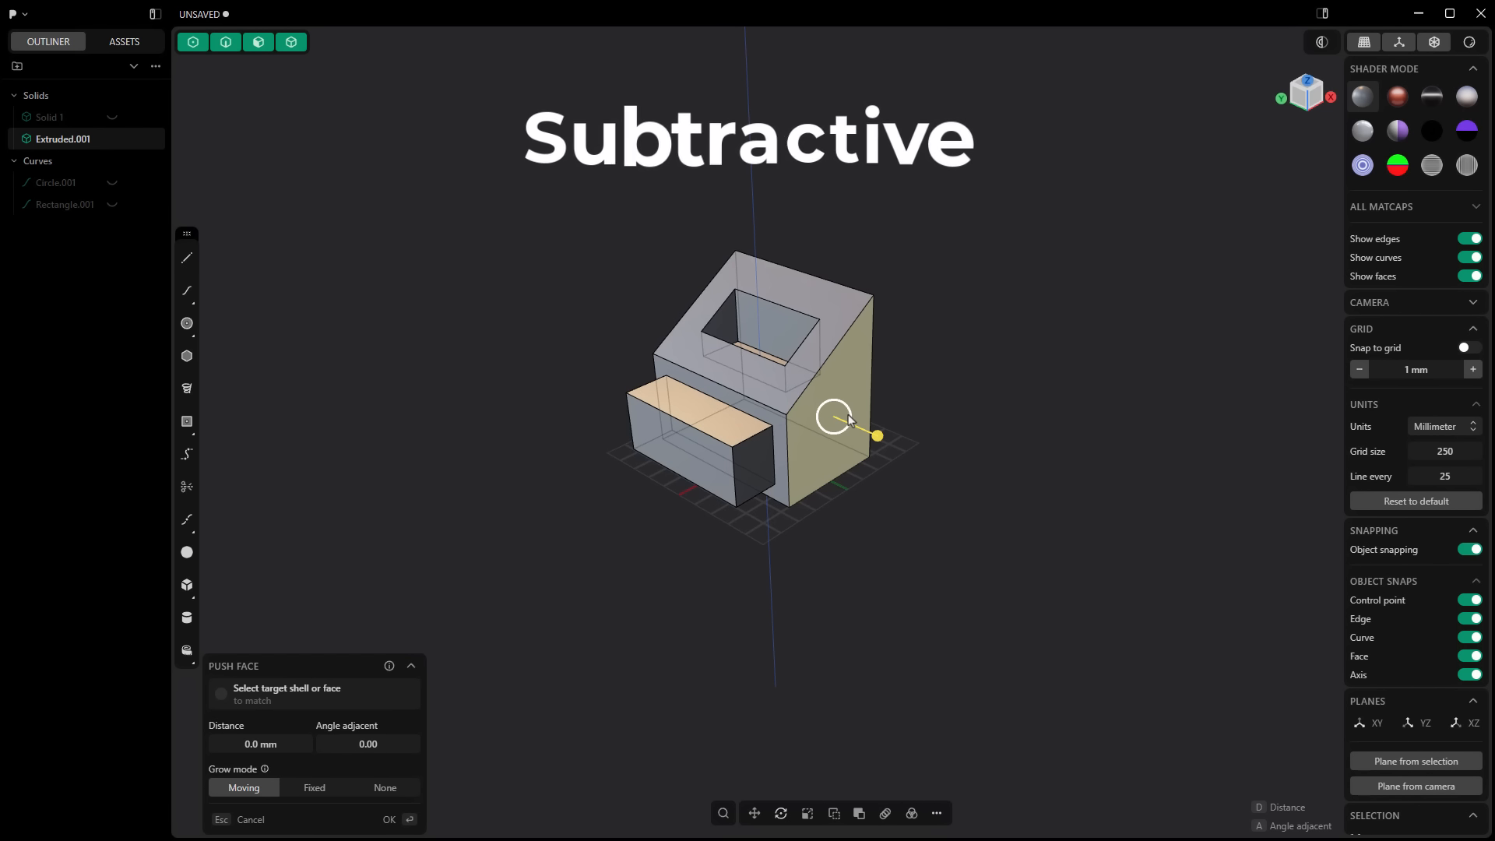
key(o)
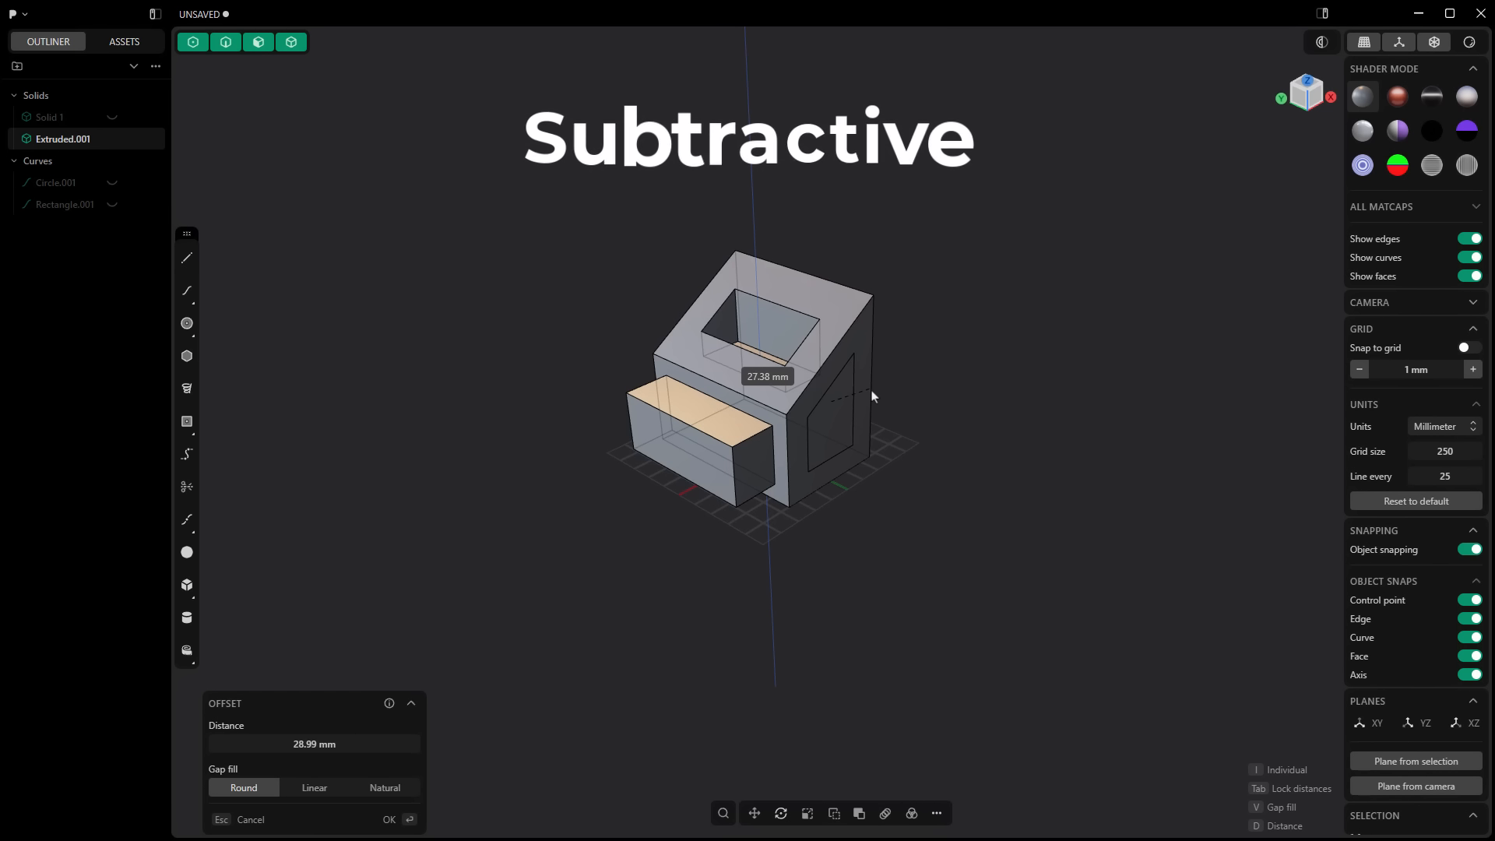
click(869, 397)
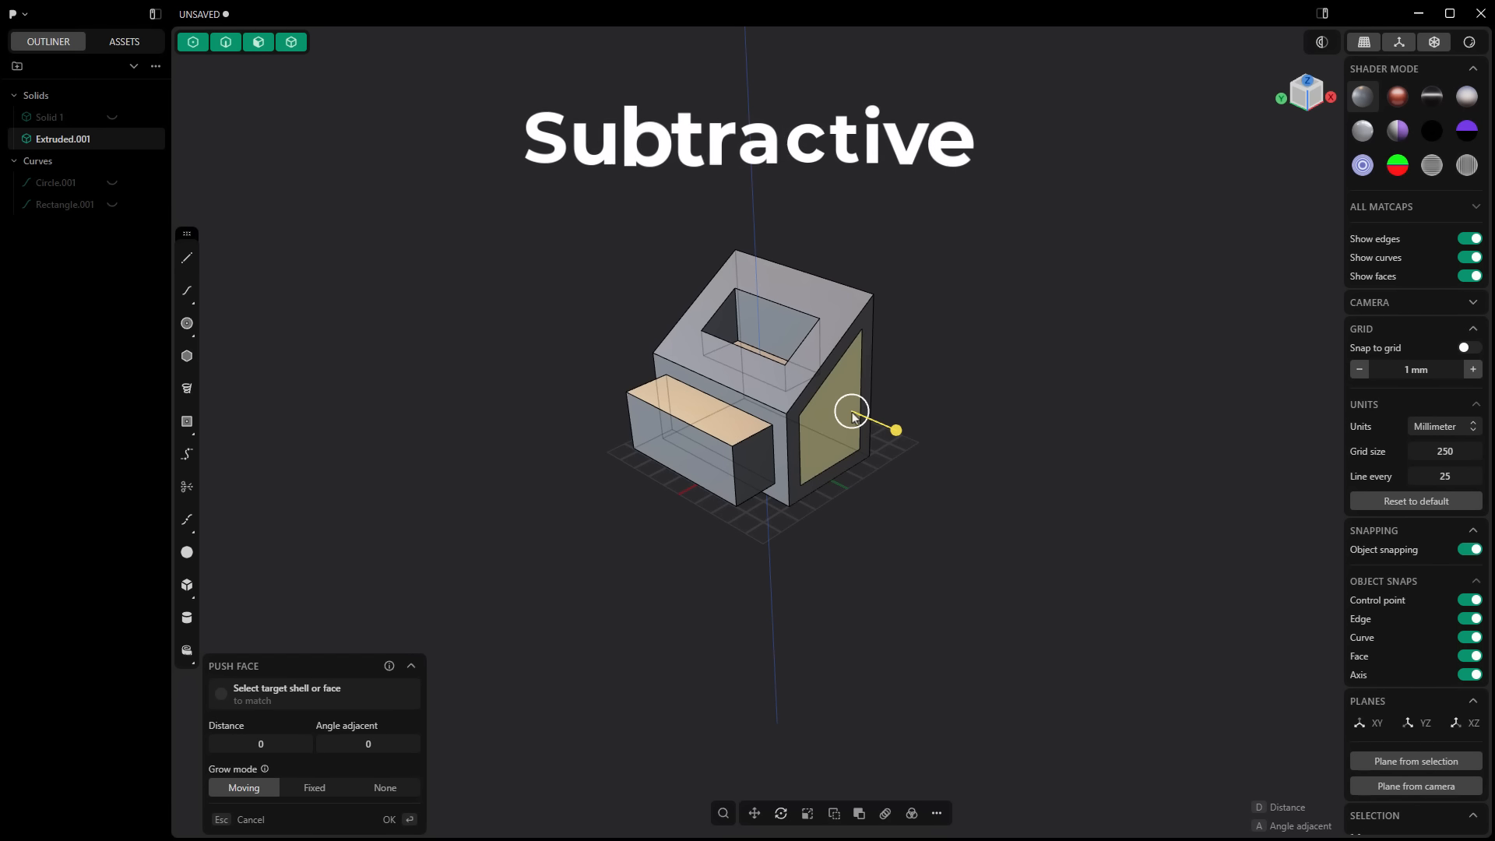
drag(896, 430, 557, 331)
click(556, 326)
Step: Fillet the rear lower inner edge of the side opening with a distance of about 25.7 mm
mouse_move(806, 569)
middle_down()
mouse_move(663, 517)
mouse_move(827, 576)
middle_up()
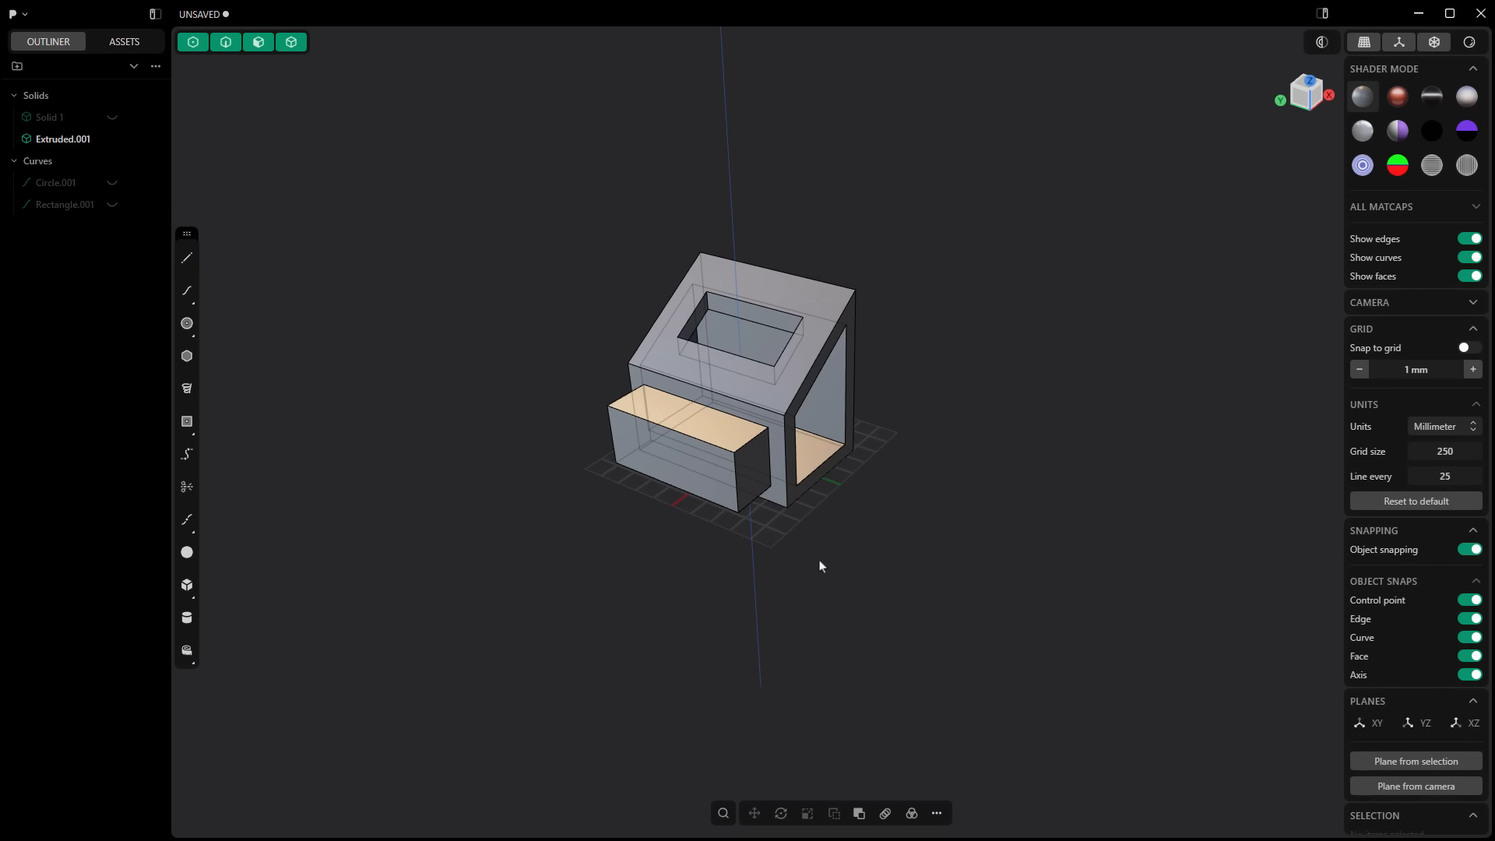
scroll(842, 436, up, 8)
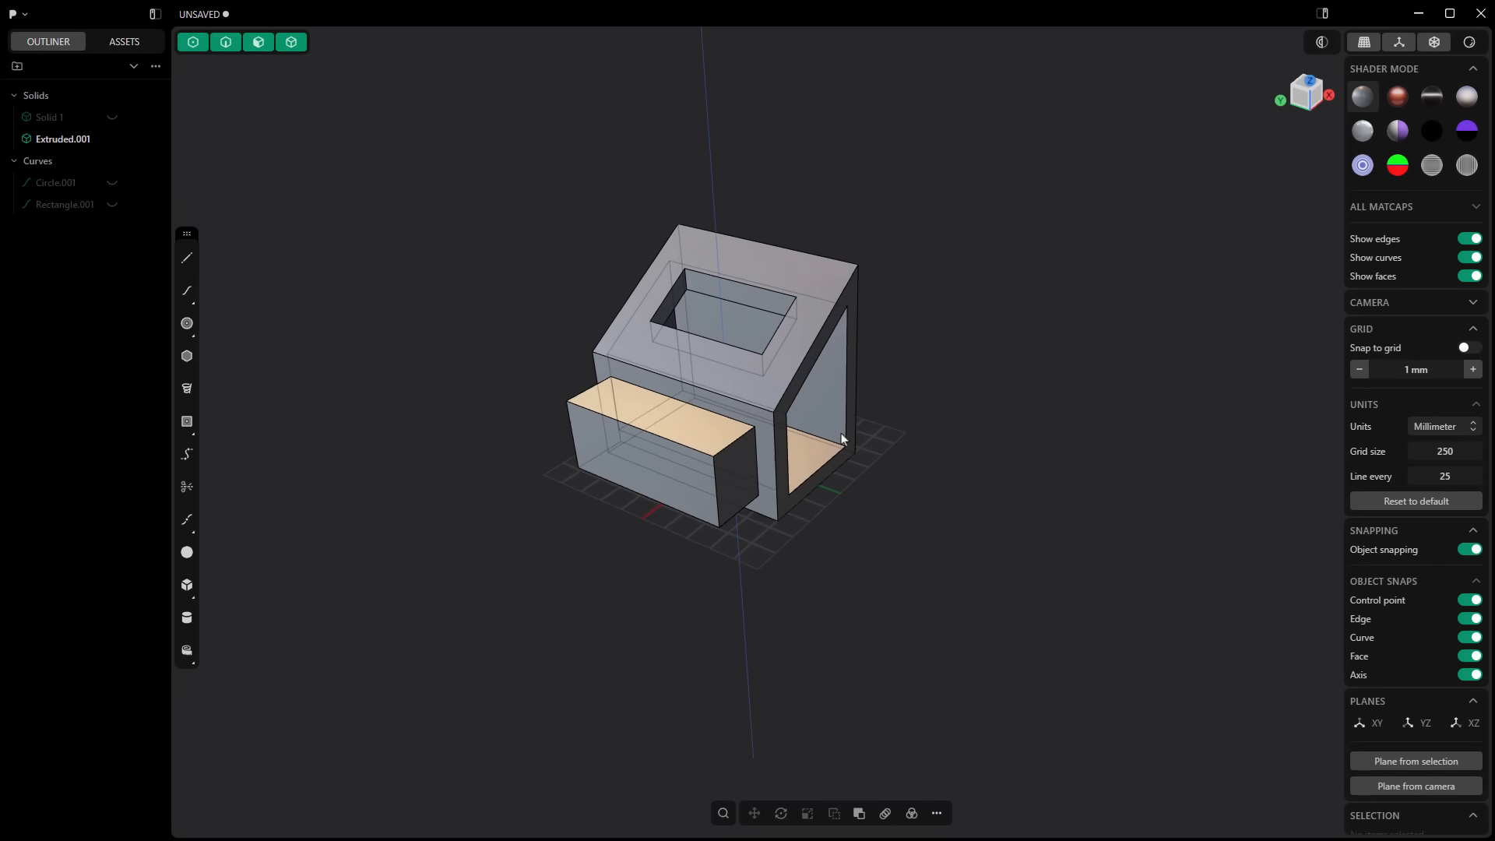
scroll(817, 482, up, 2)
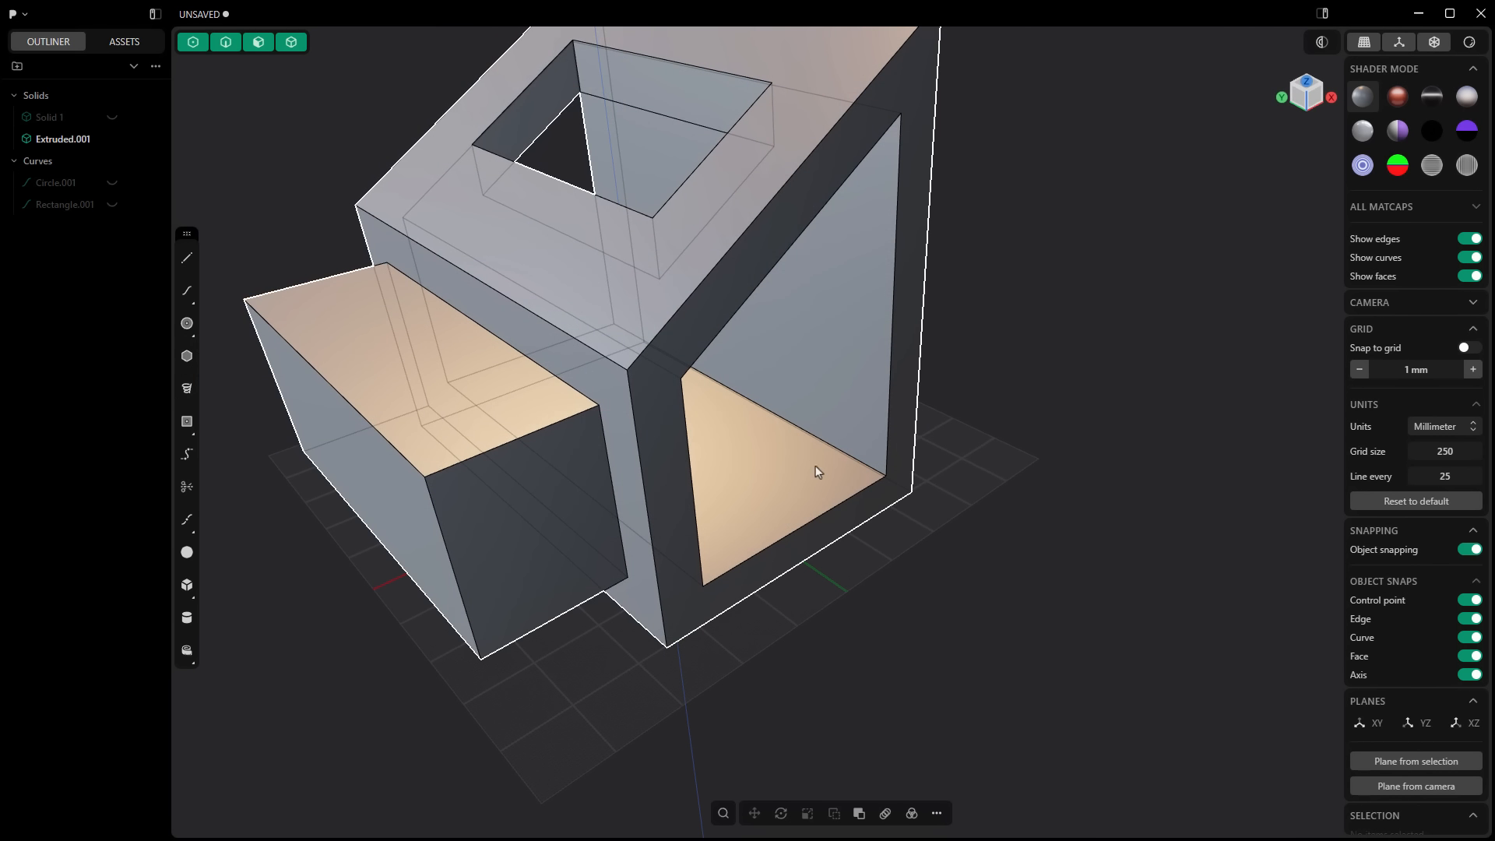
click(827, 445)
key(f)
drag(828, 445, 798, 433)
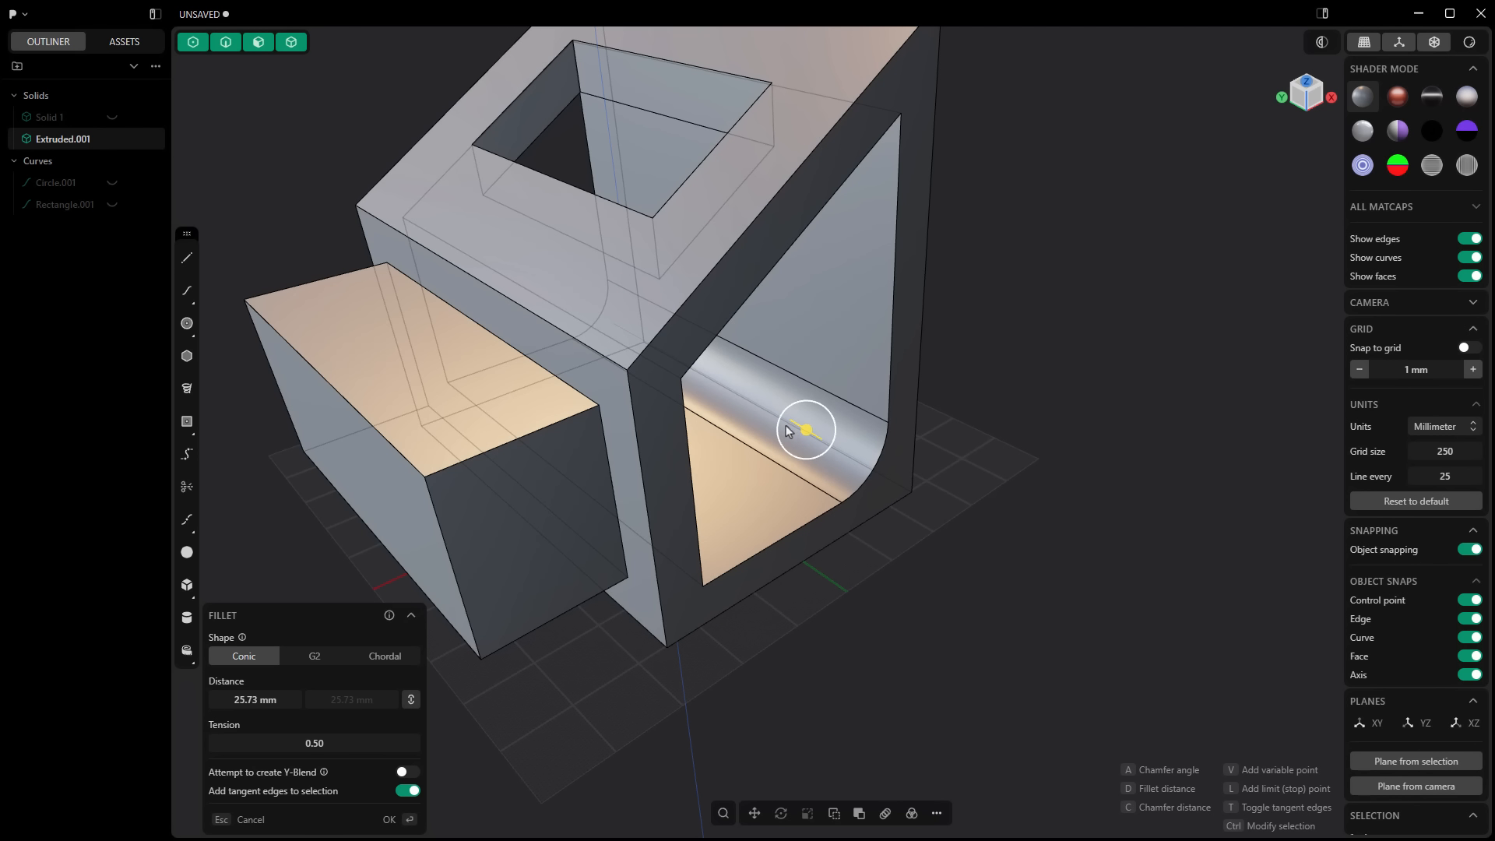
key(Return)
Step: Fillet the body's rear lower outer edge with a distance of about 32 mm to follow the rounded opening
click(895, 486)
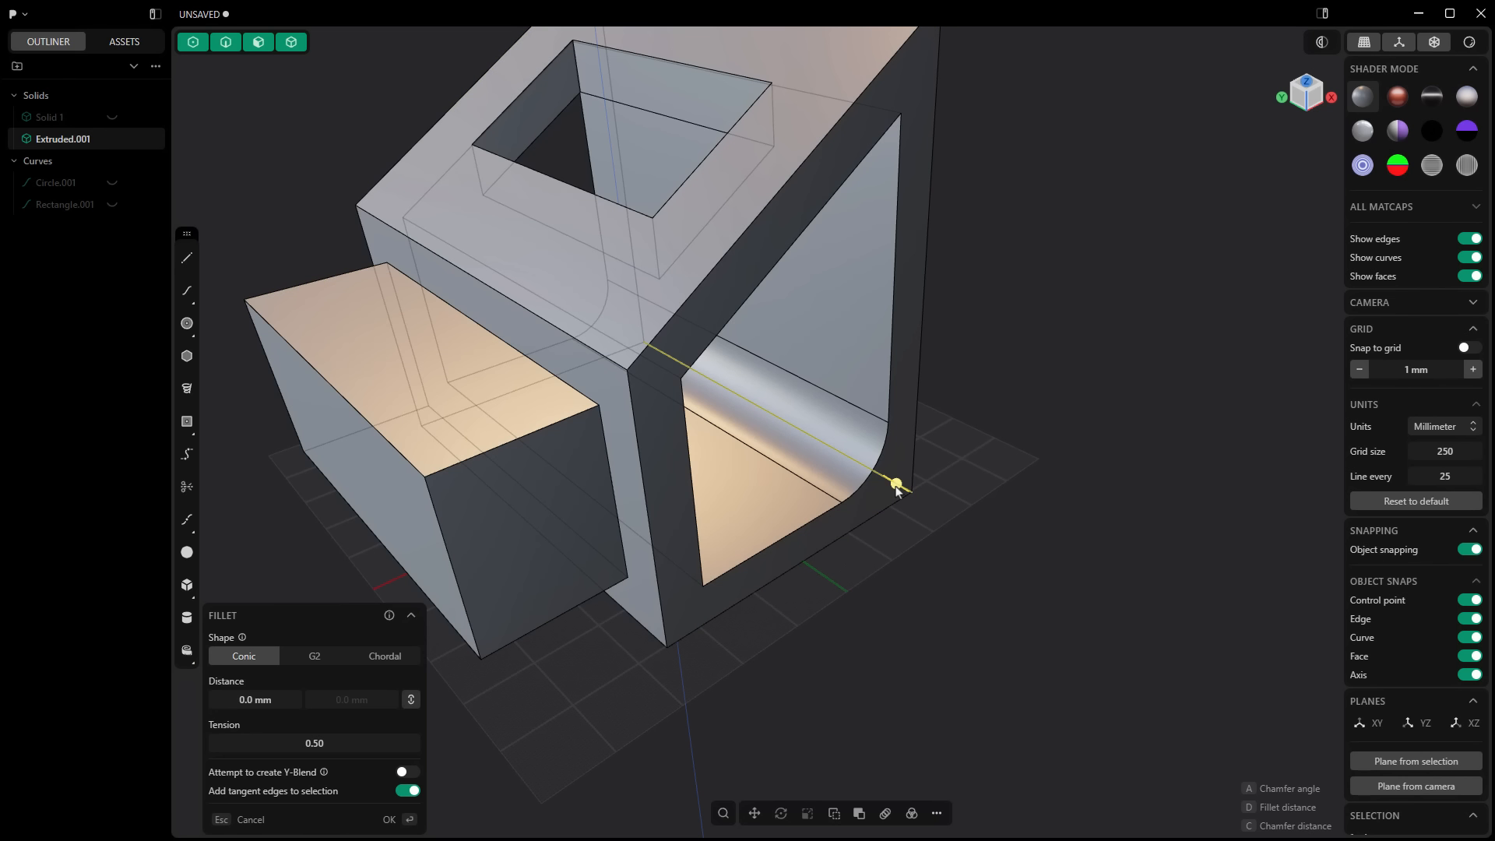
mouse_move(896, 486)
mouse_down()
mouse_move(872, 469)
mouse_move(912, 501)
mouse_up()
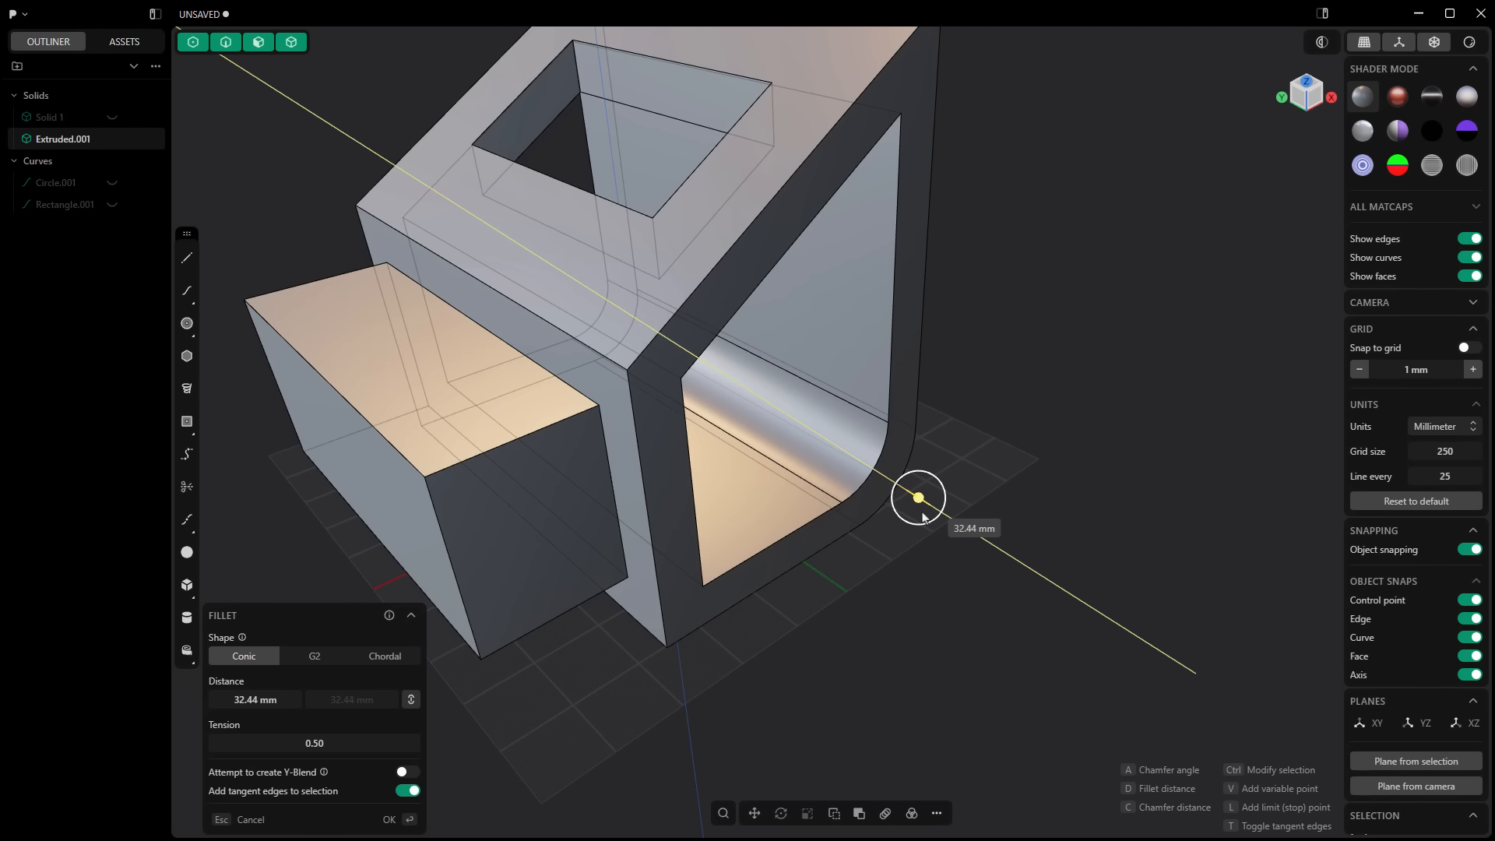
key(Return)
Step: Chamfer the front lower inner edge of the side opening
middle_drag(909, 636, 553, 400)
click(510, 382)
key(f)
drag(510, 381, 492, 399)
key(Return)
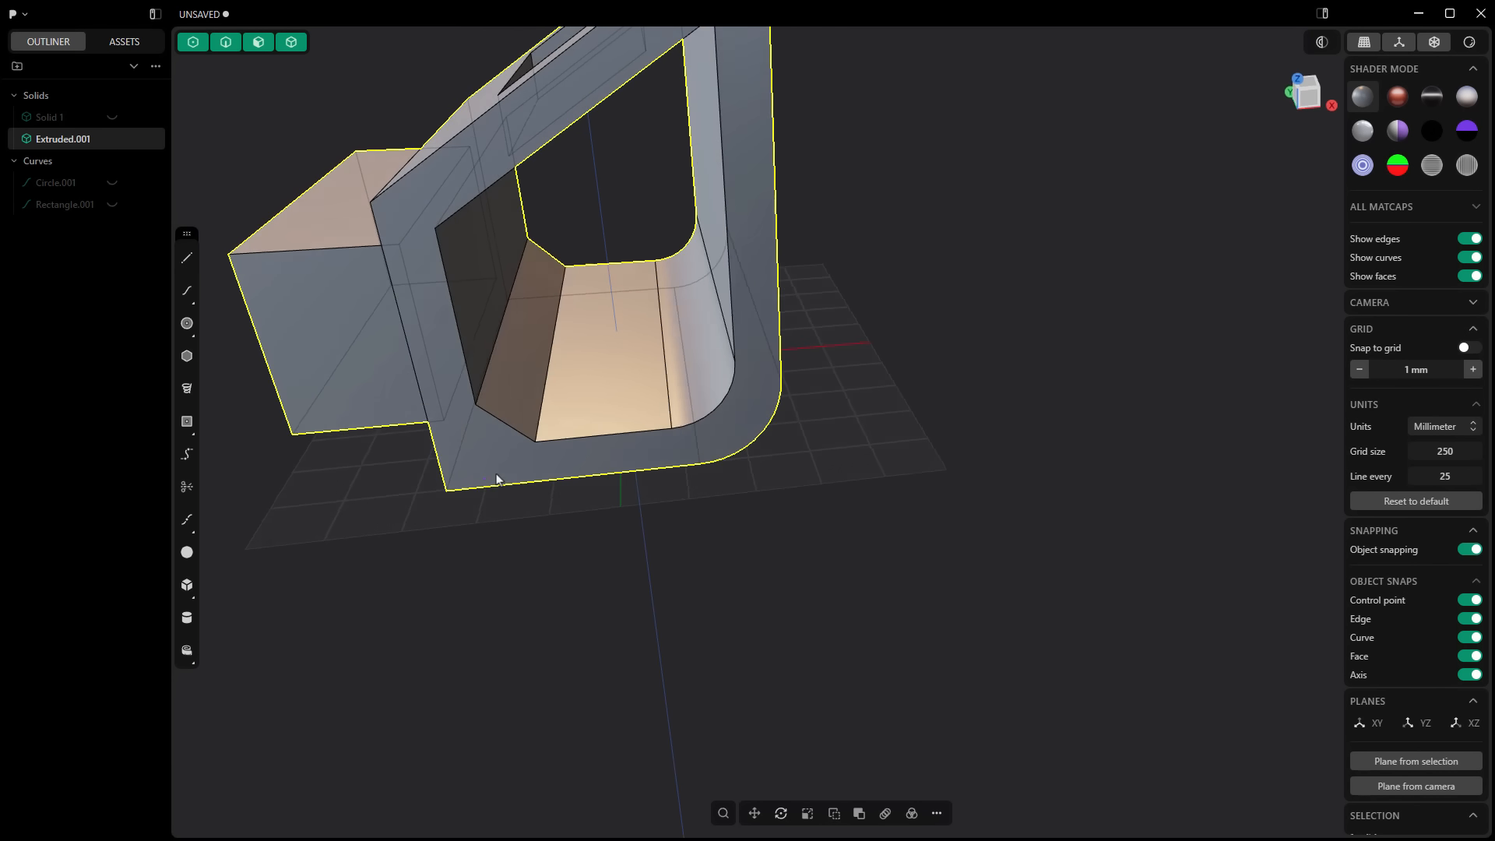
Step: Chamfer the body's front lower outer edge by about 17.75 mm
middle_drag(484, 484, 434, 475)
click(434, 474)
key(f)
drag(434, 474, 463, 459)
drag(467, 450, 463, 452)
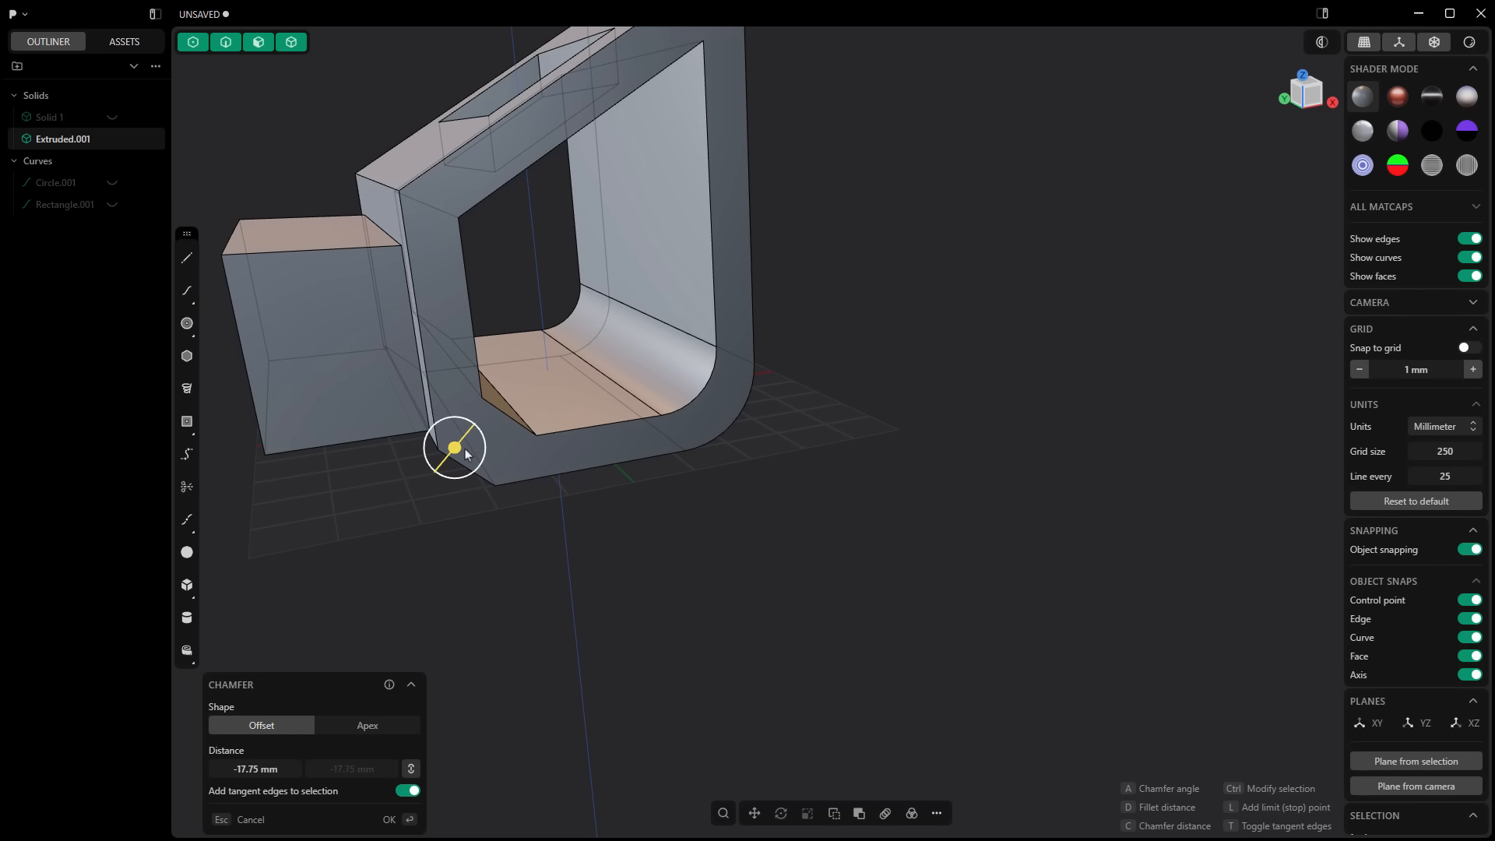
right_click(431, 500)
middle_drag(461, 524, 510, 530)
key(slash)
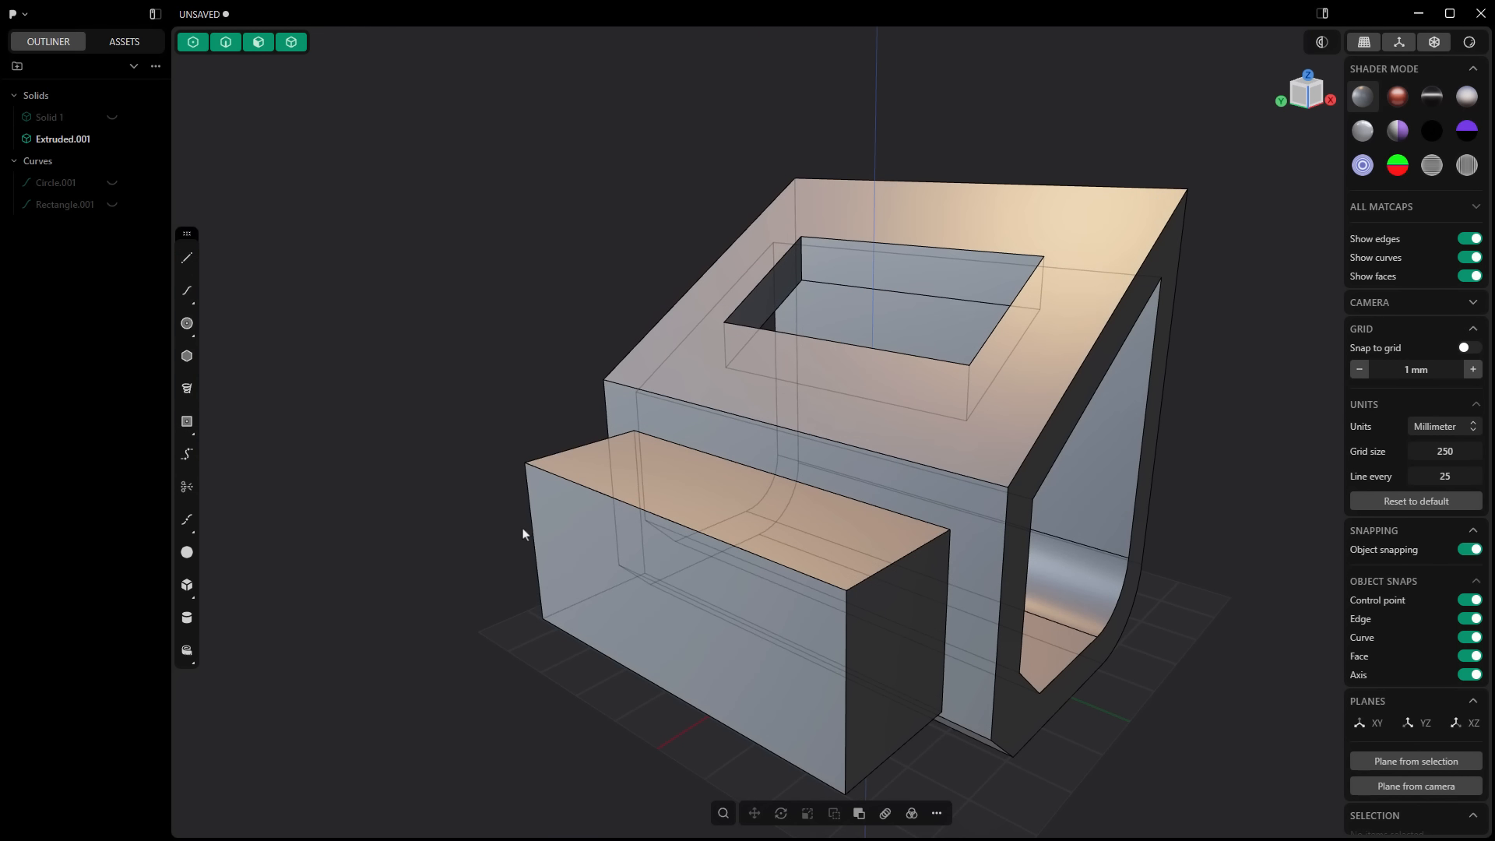
scroll(747, 537, down, 3)
shift+middle_drag(967, 574, 878, 515)
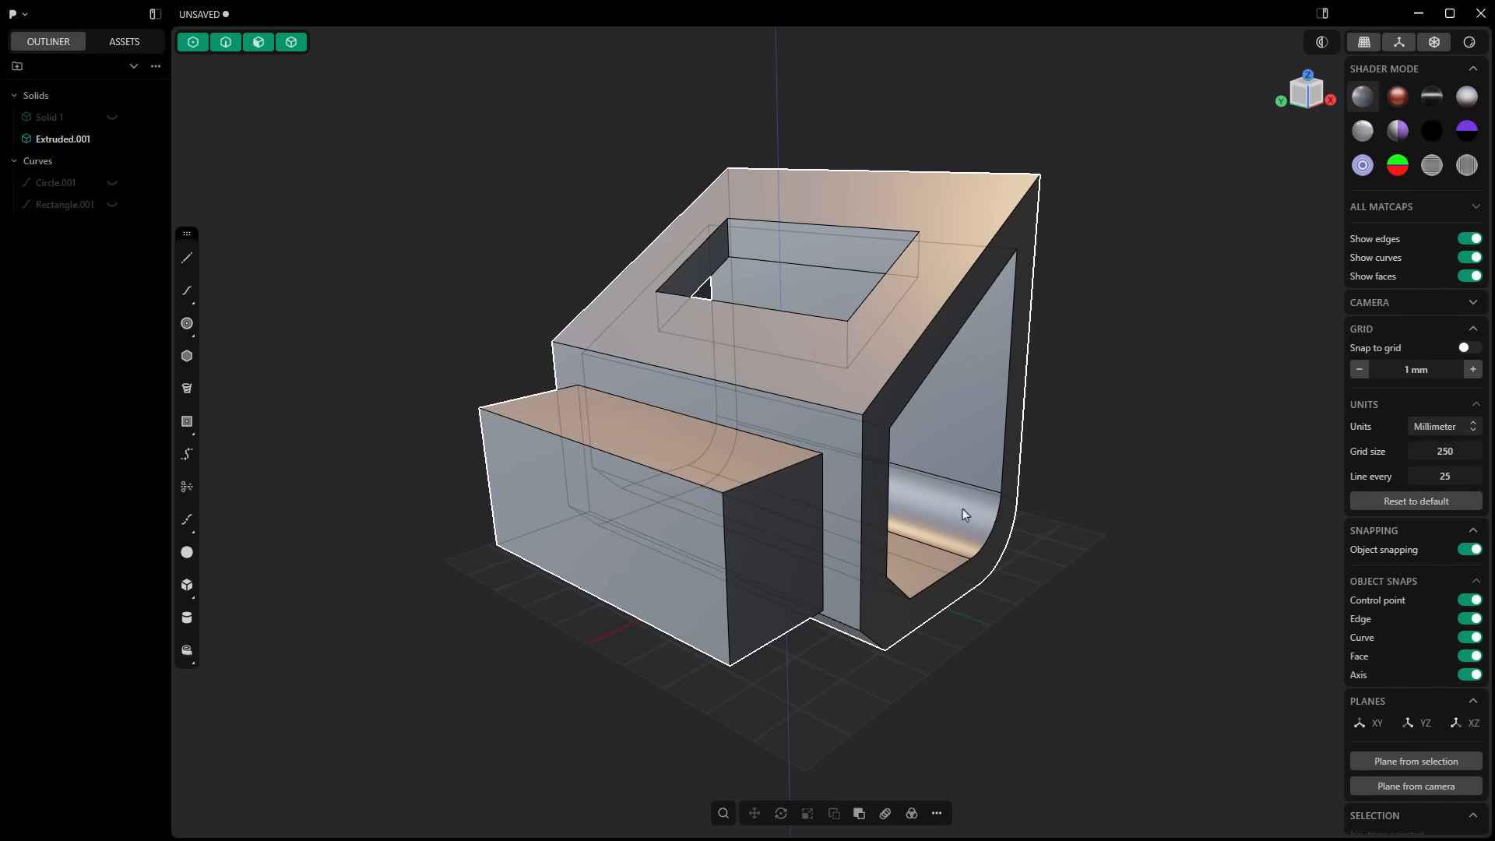
click(819, 399)
click(918, 295)
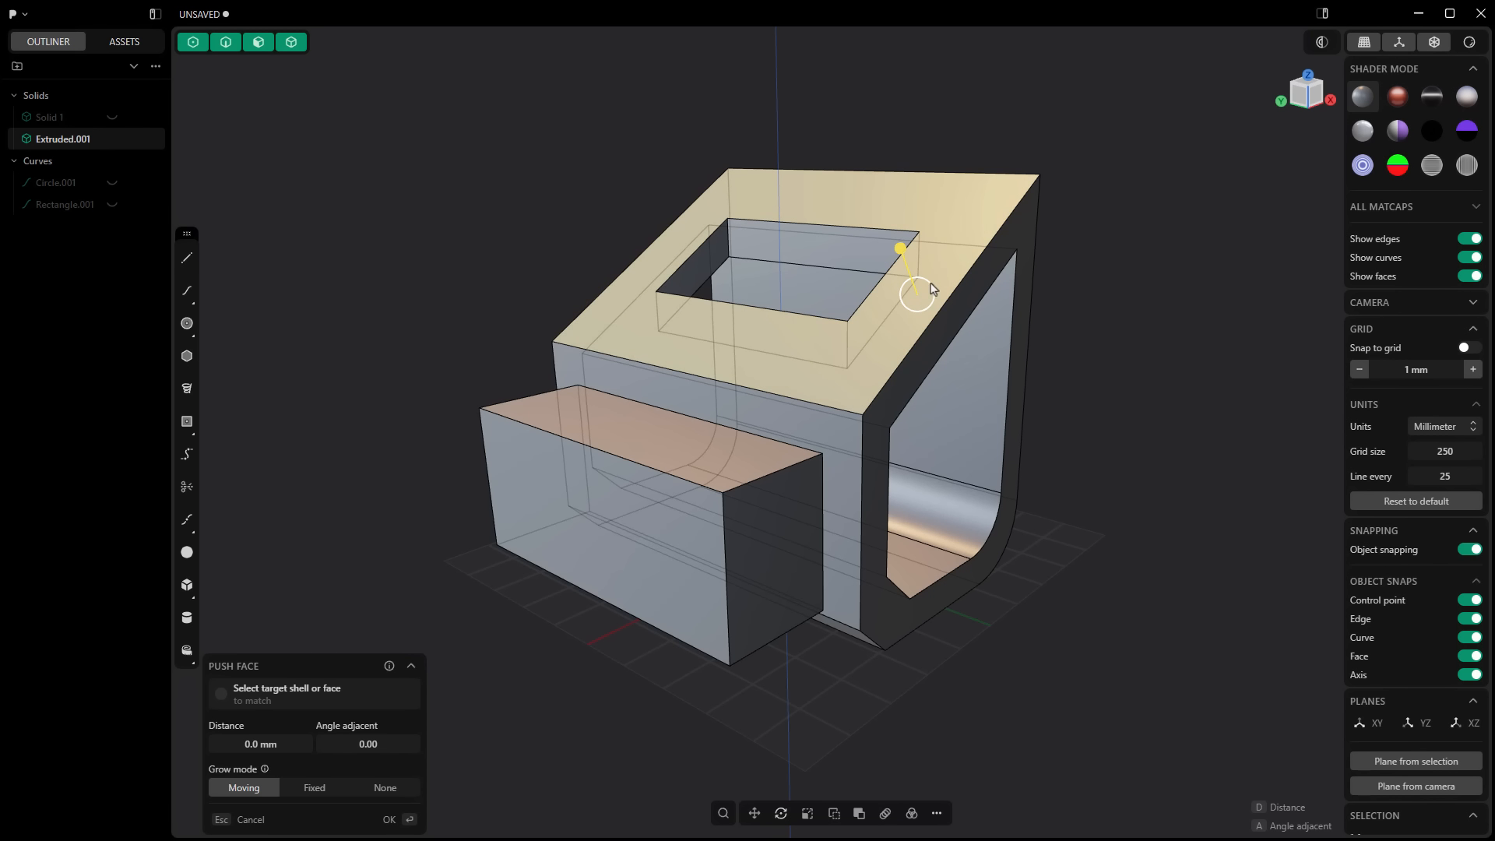
key(Escape)
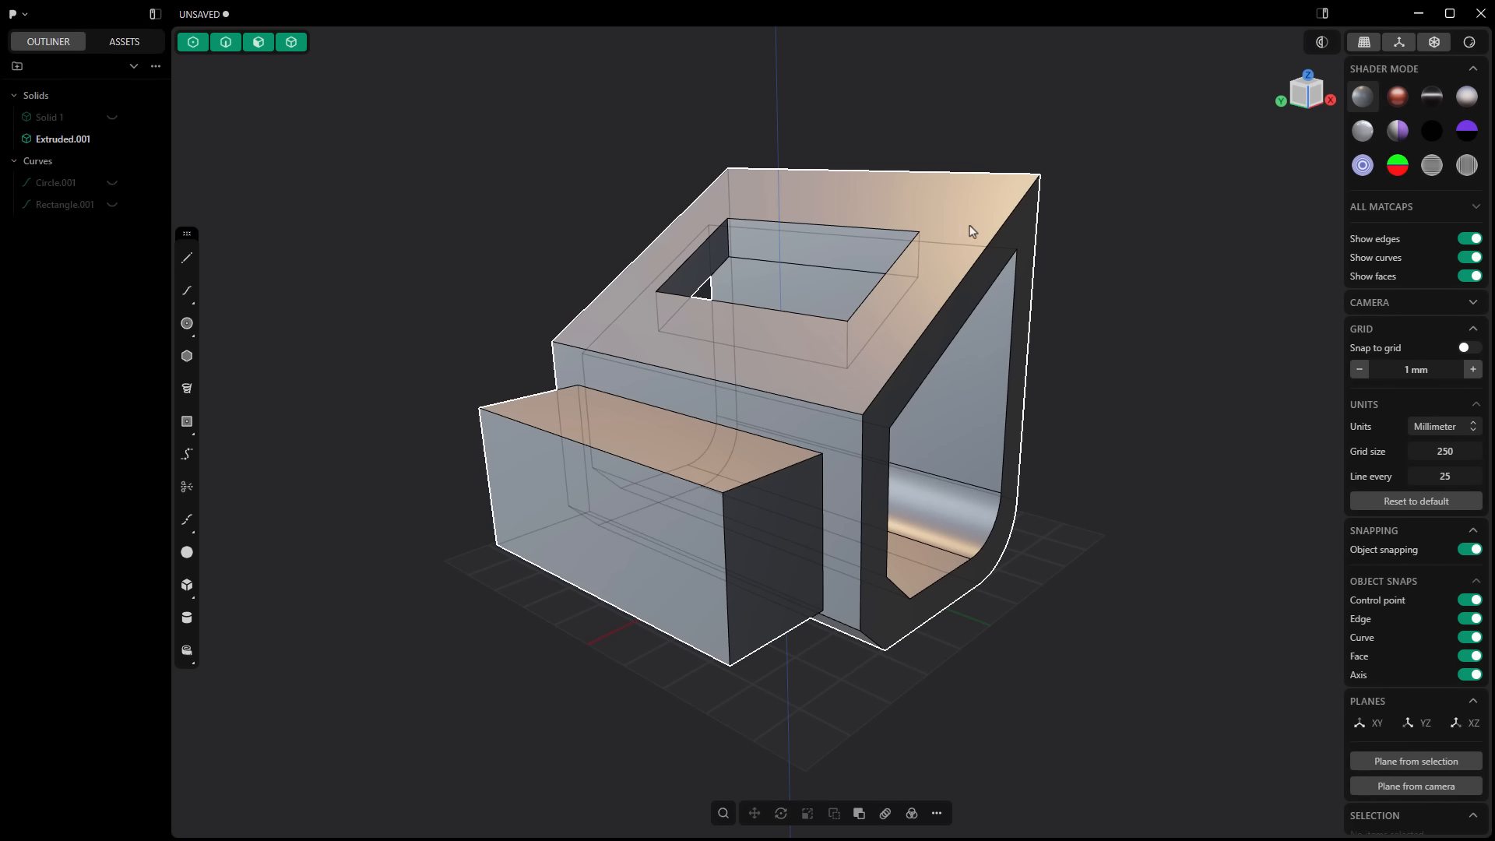
Step: Find the Isoparam command and split the back face with one V-direction cut near its middle
middle_drag(972, 231, 619, 403)
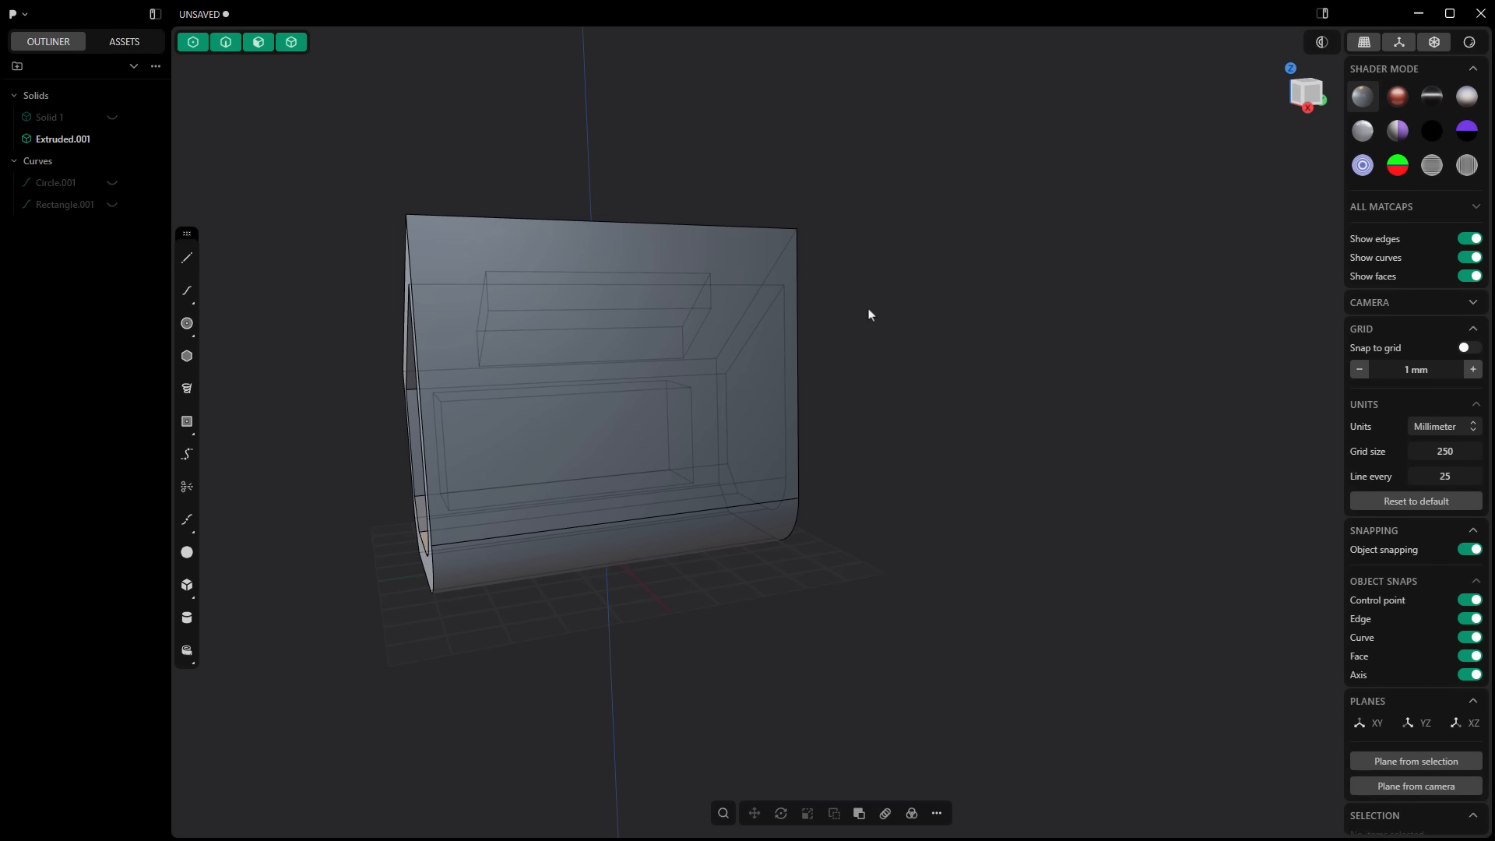
text(f)
text(iso)
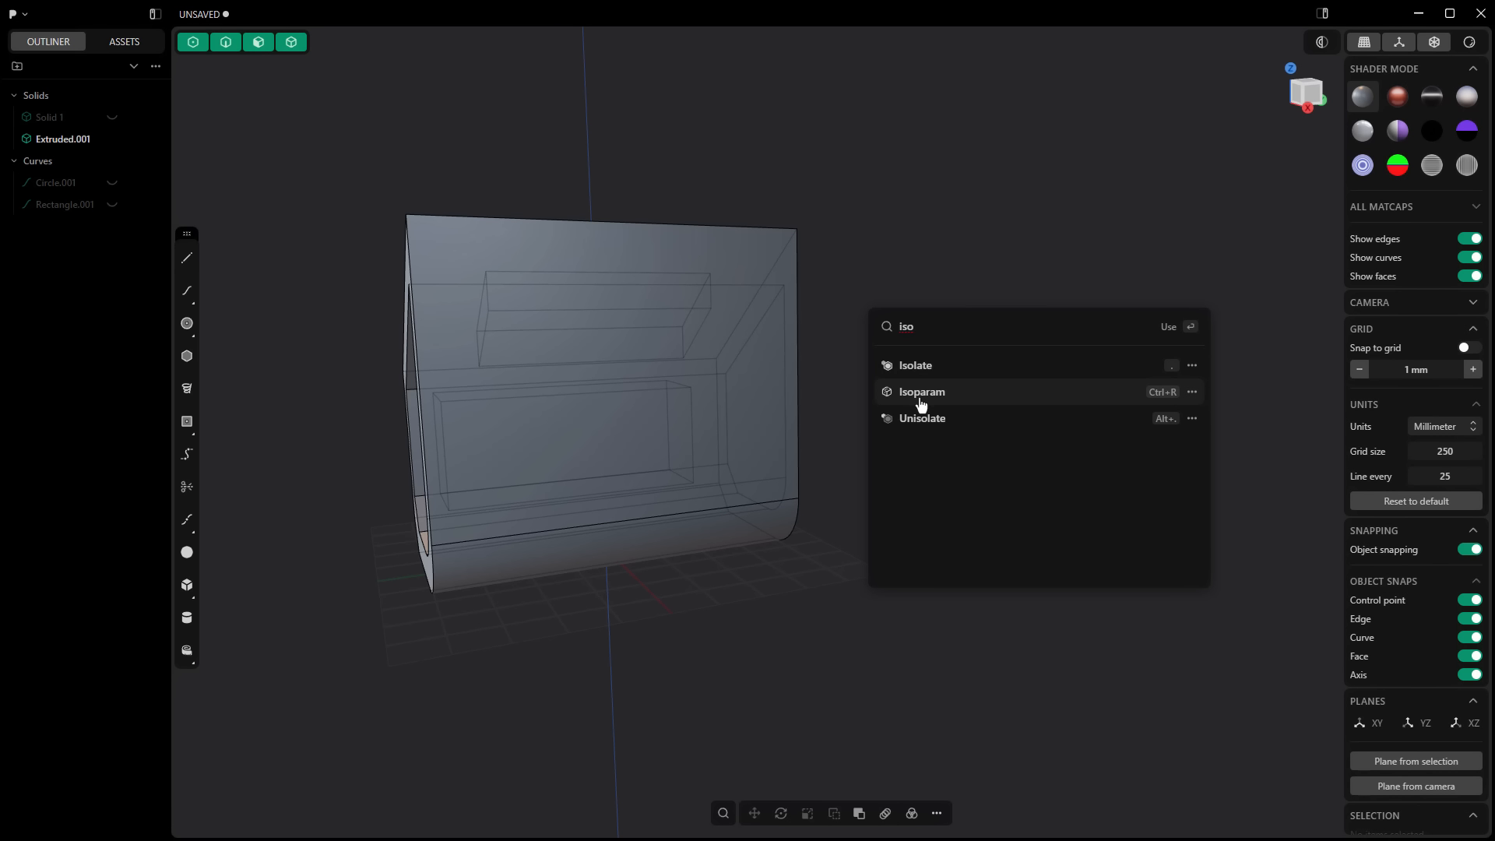
click(919, 395)
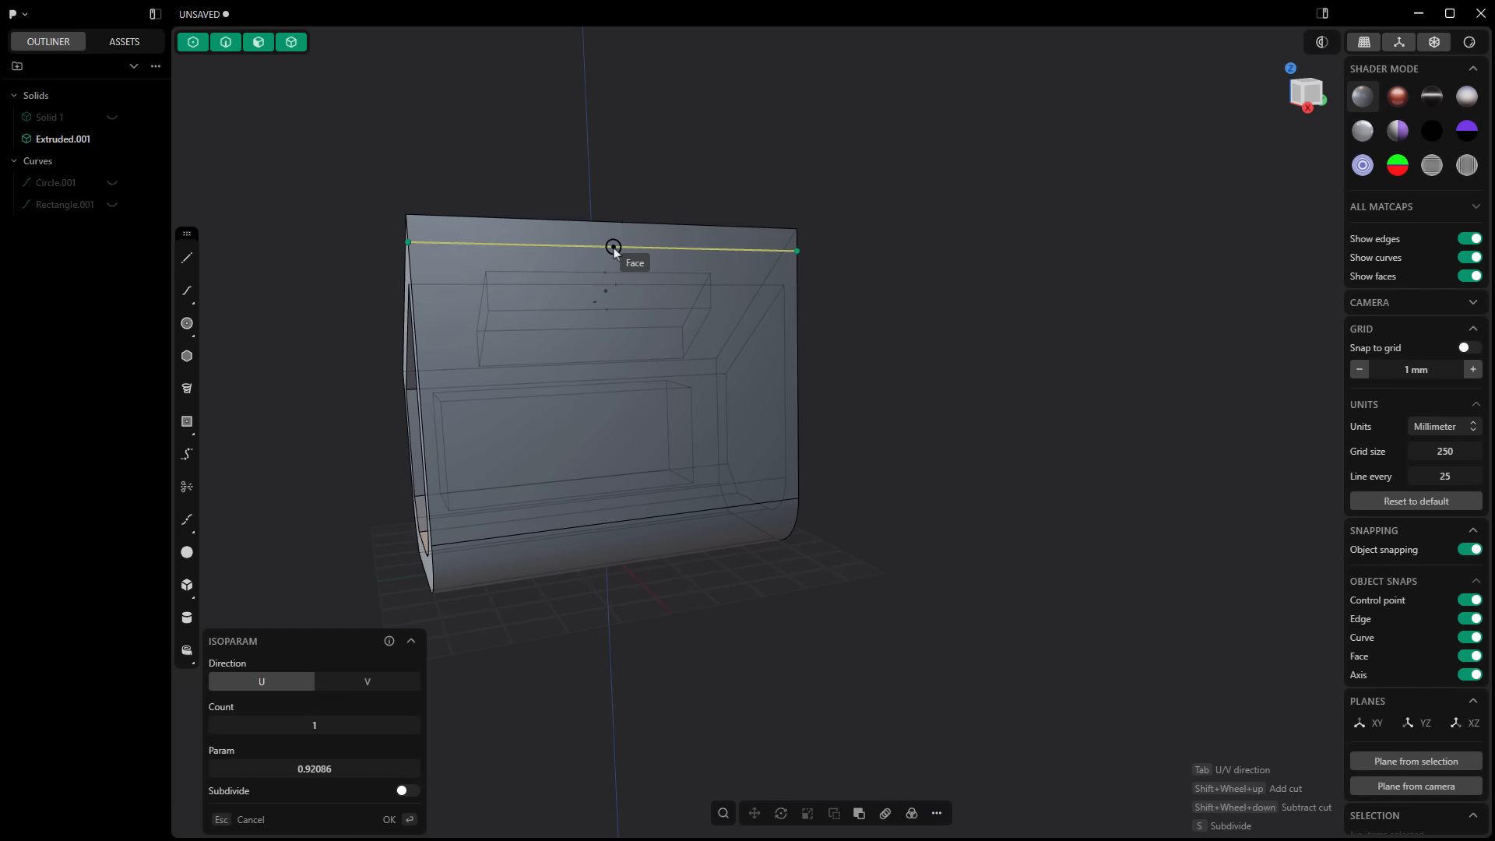
key(Tab)
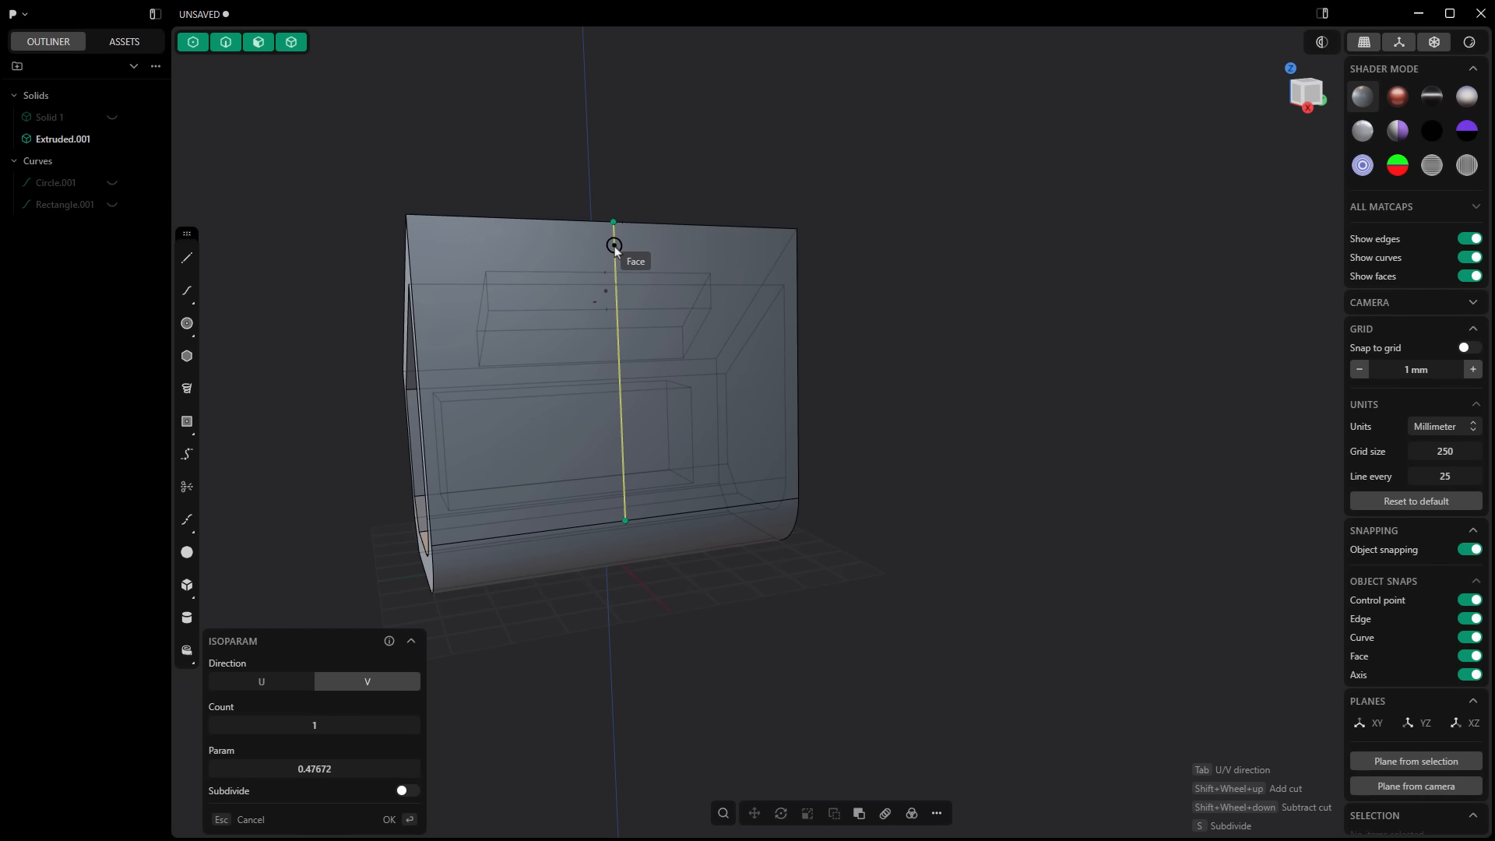
click(620, 251)
Step: Push one half of the split back face outward by about 8.7 mm to form a step
middle_drag(870, 333, 897, 337)
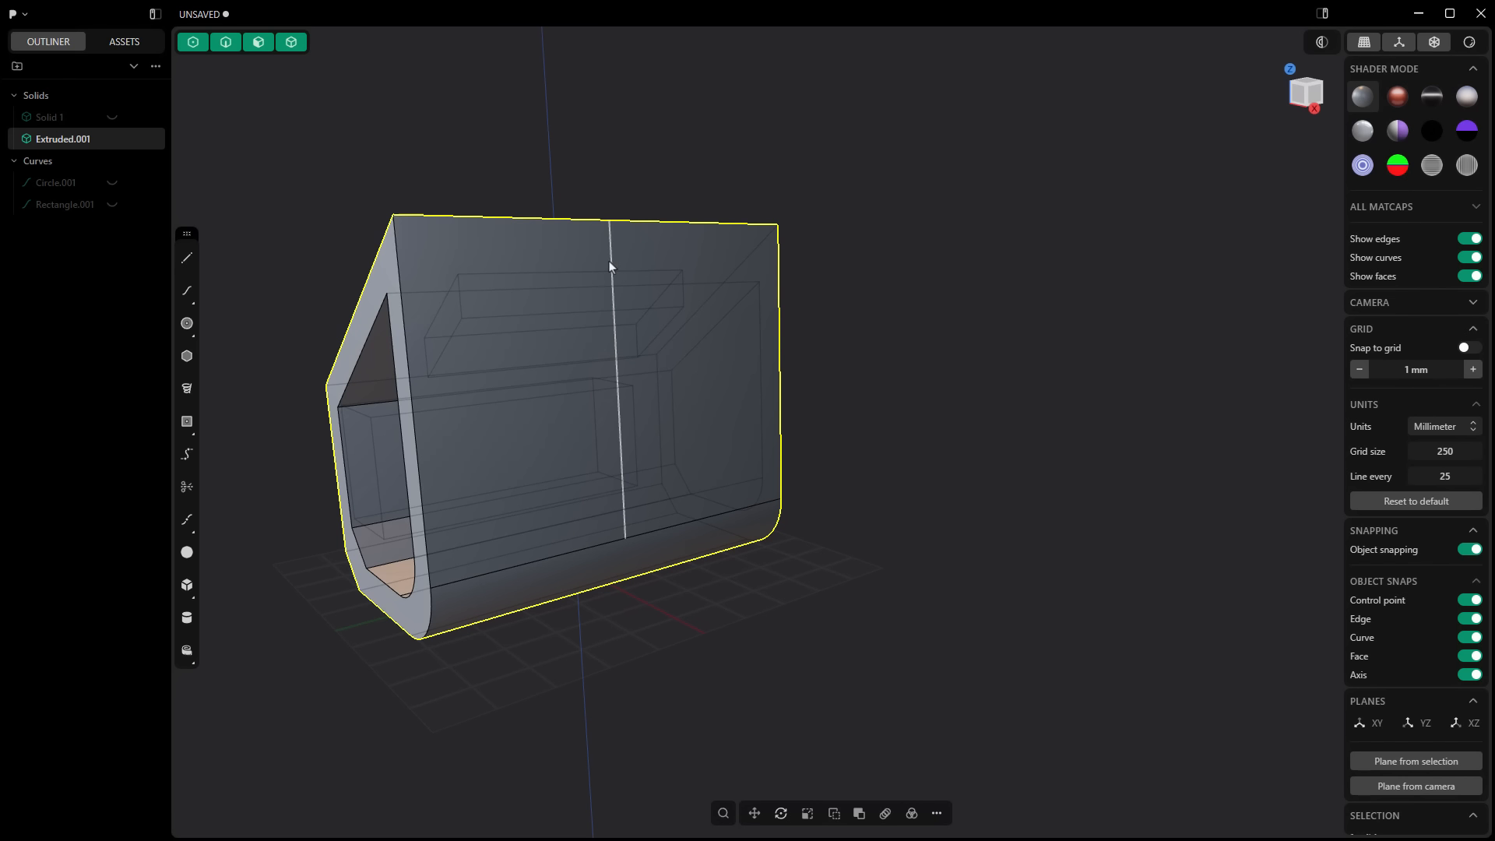
click(648, 260)
drag(685, 260, 696, 261)
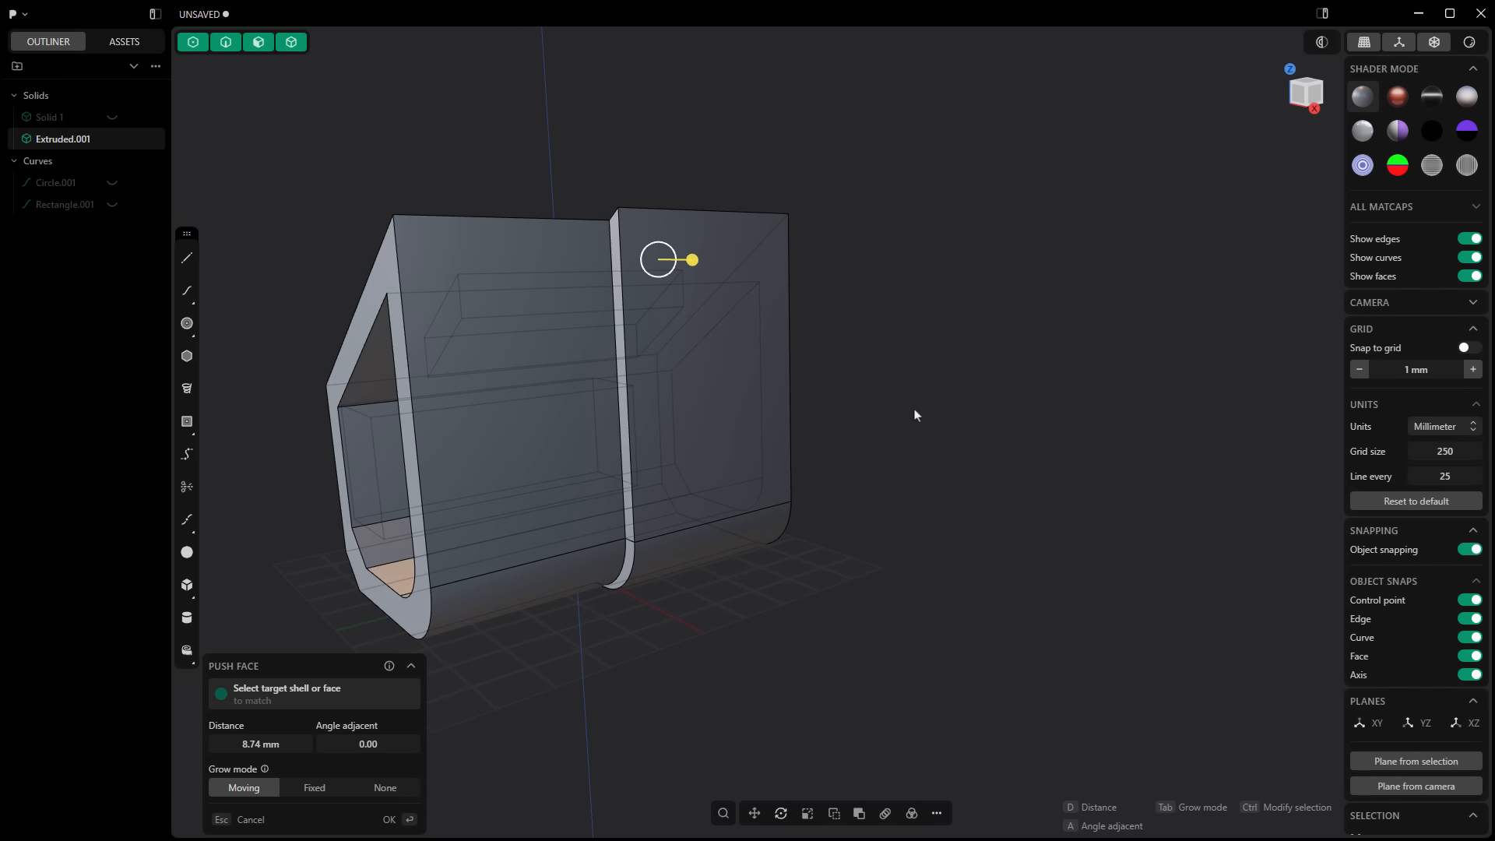
key(Return)
Step: Run a Pipe along the inner vertical edge of the back step and cut a round groove into the body
click(620, 322)
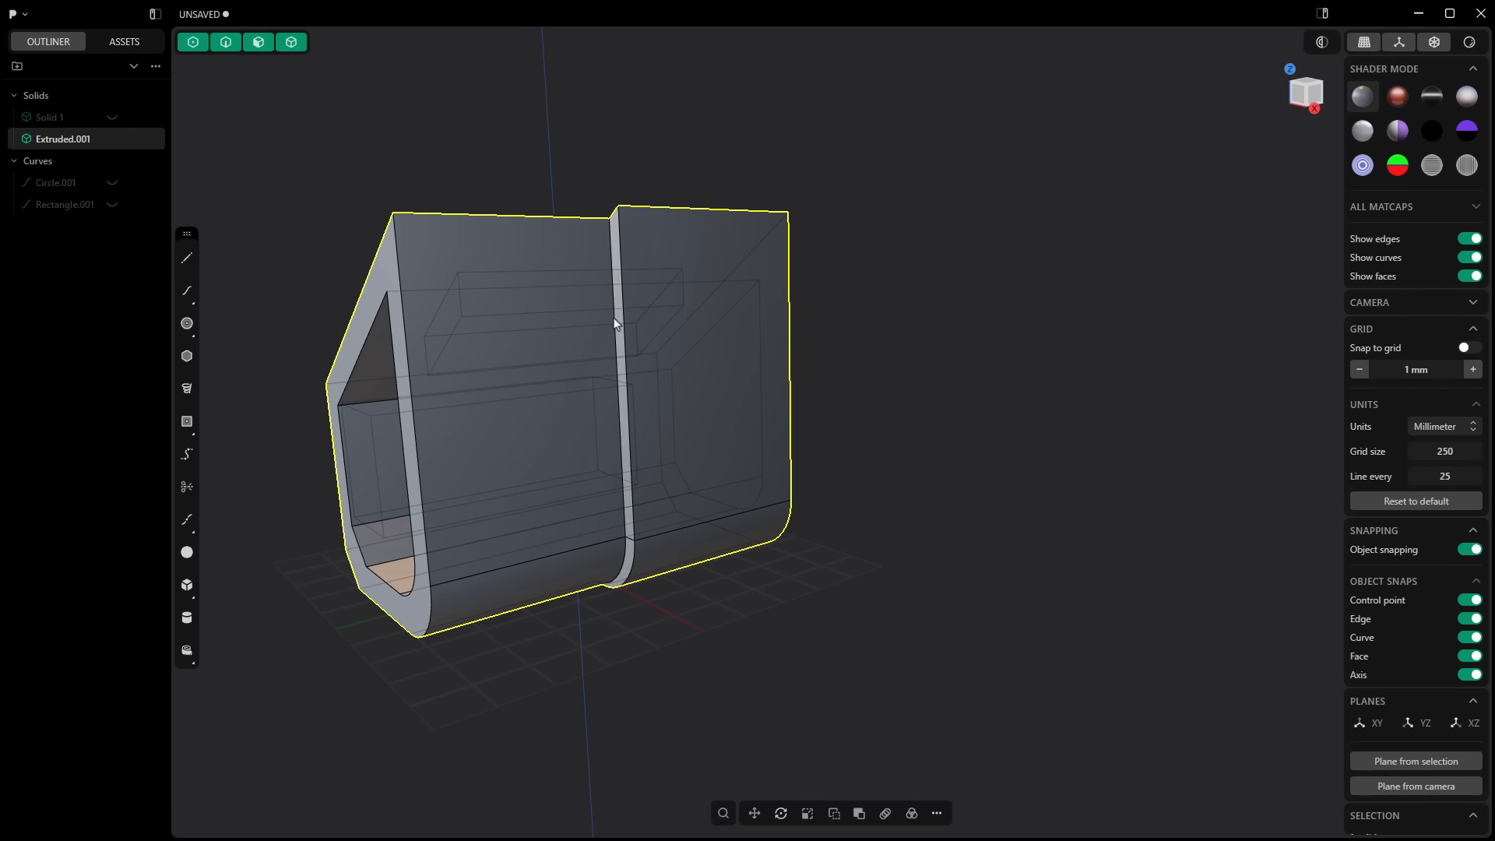
key(f)
key(p)
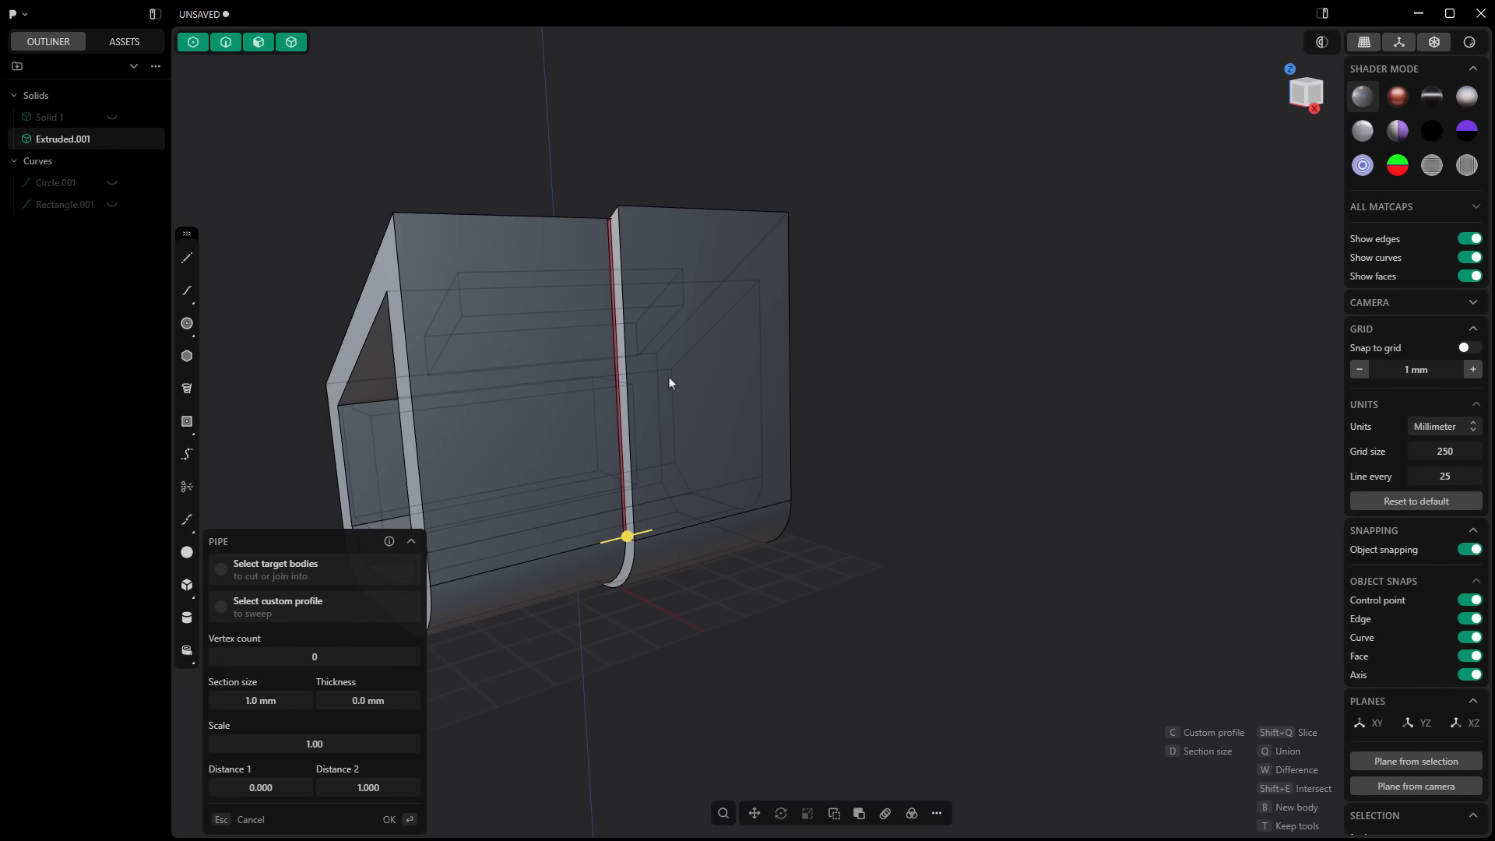
scroll(627, 539, up, 1)
drag(627, 538, 639, 553)
middle_drag(643, 497, 854, 384)
key(Return)
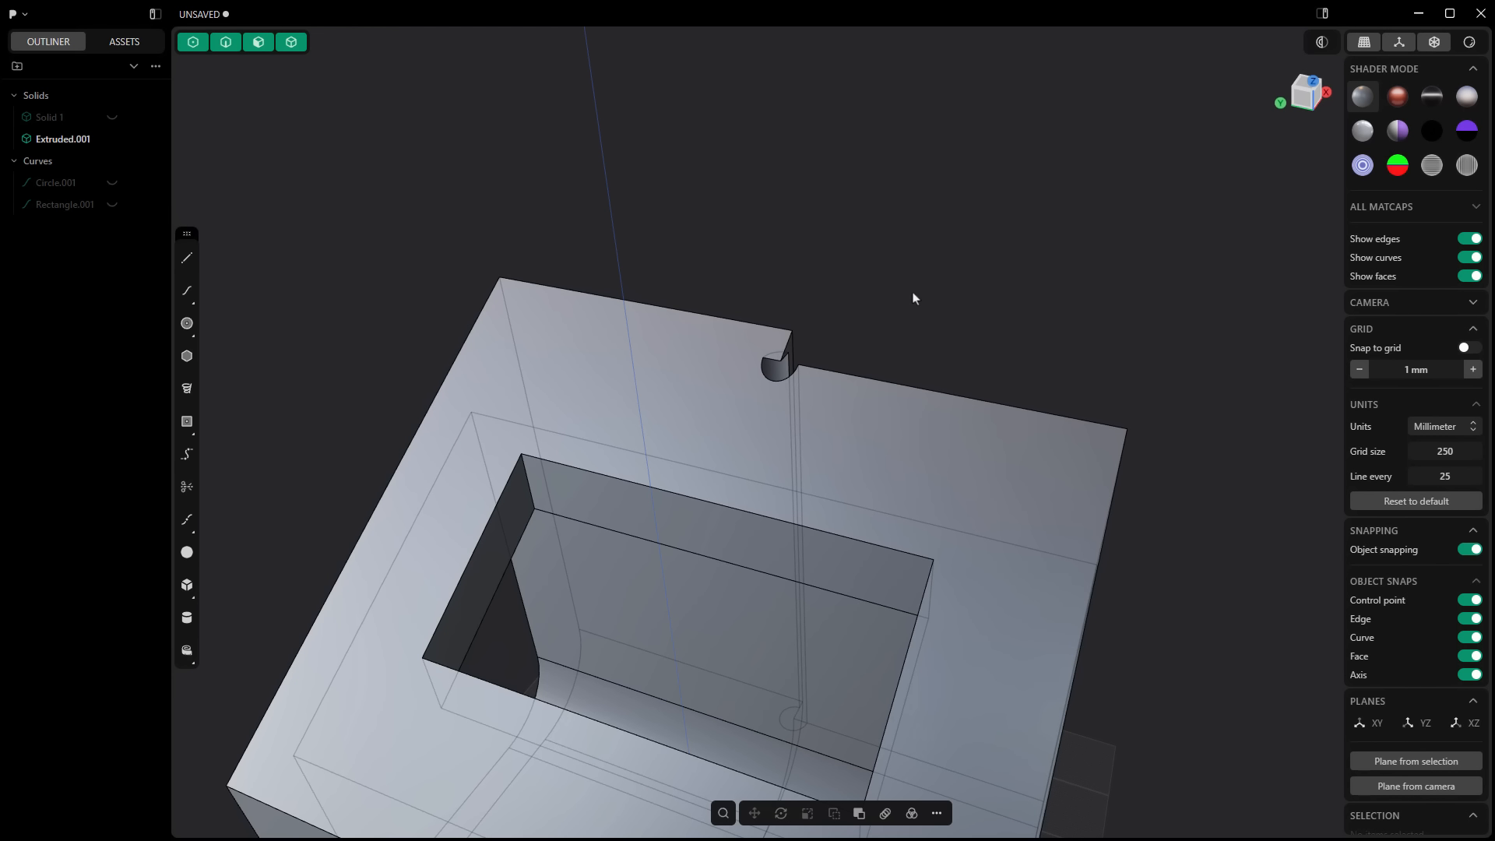
Step: Undo the pipe groove and try to fillet the inner vertical edge of the back step
scroll(913, 296, down, 5)
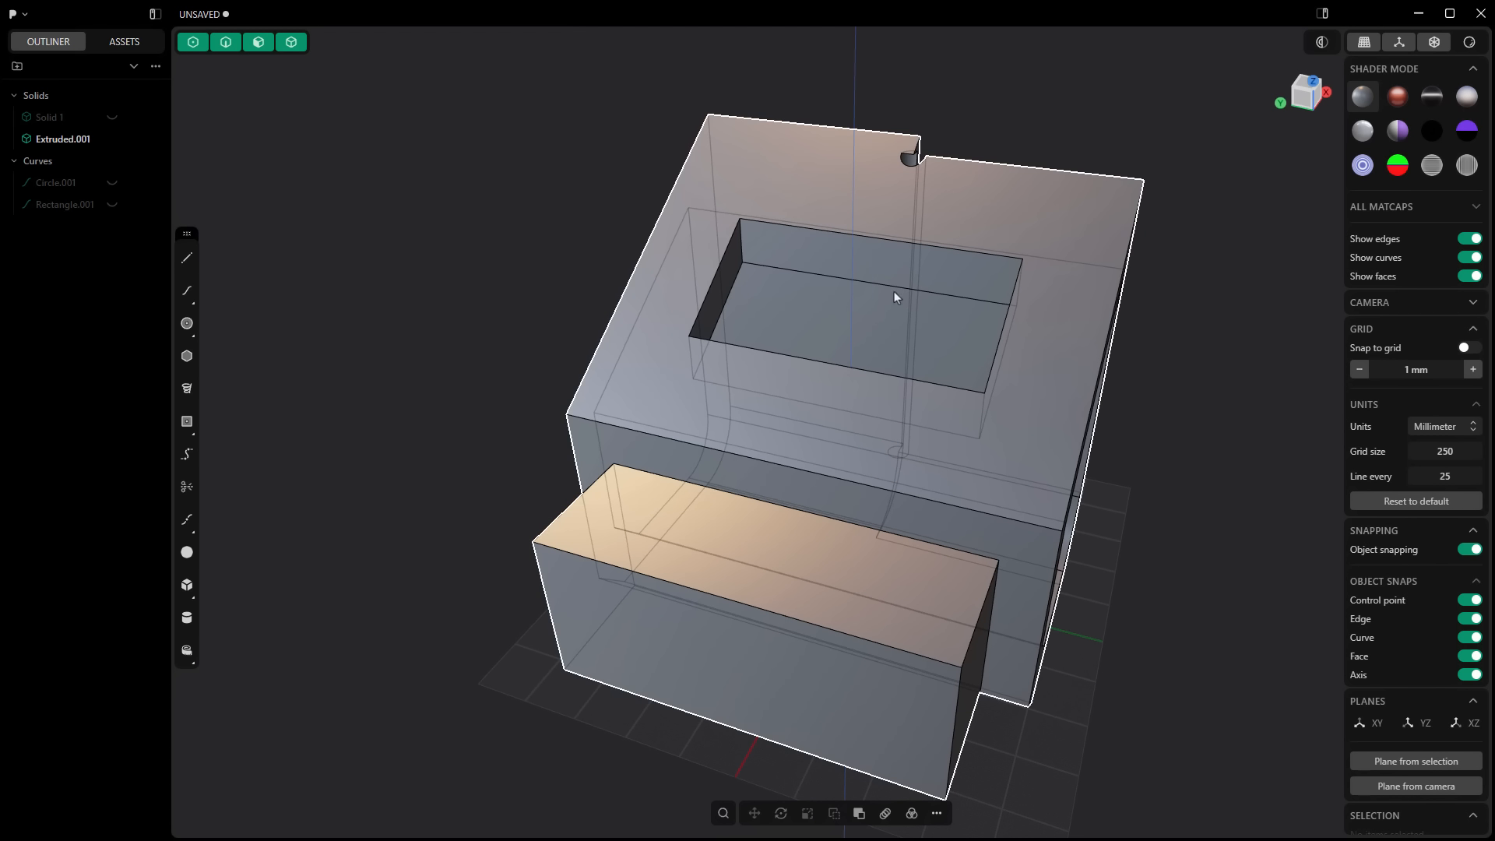
click(599, 503)
key(f)
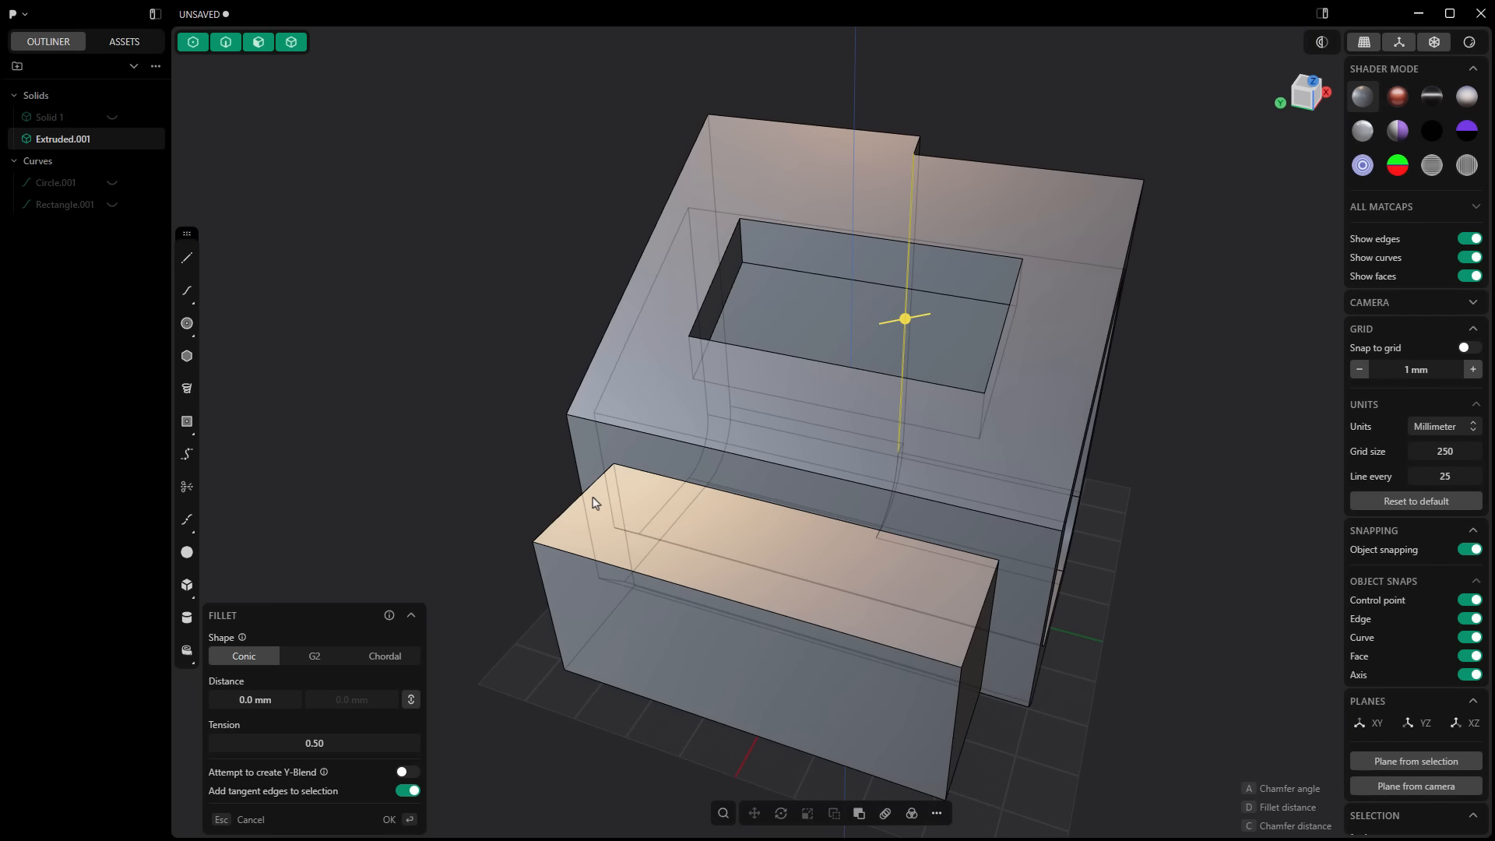
click(527, 440)
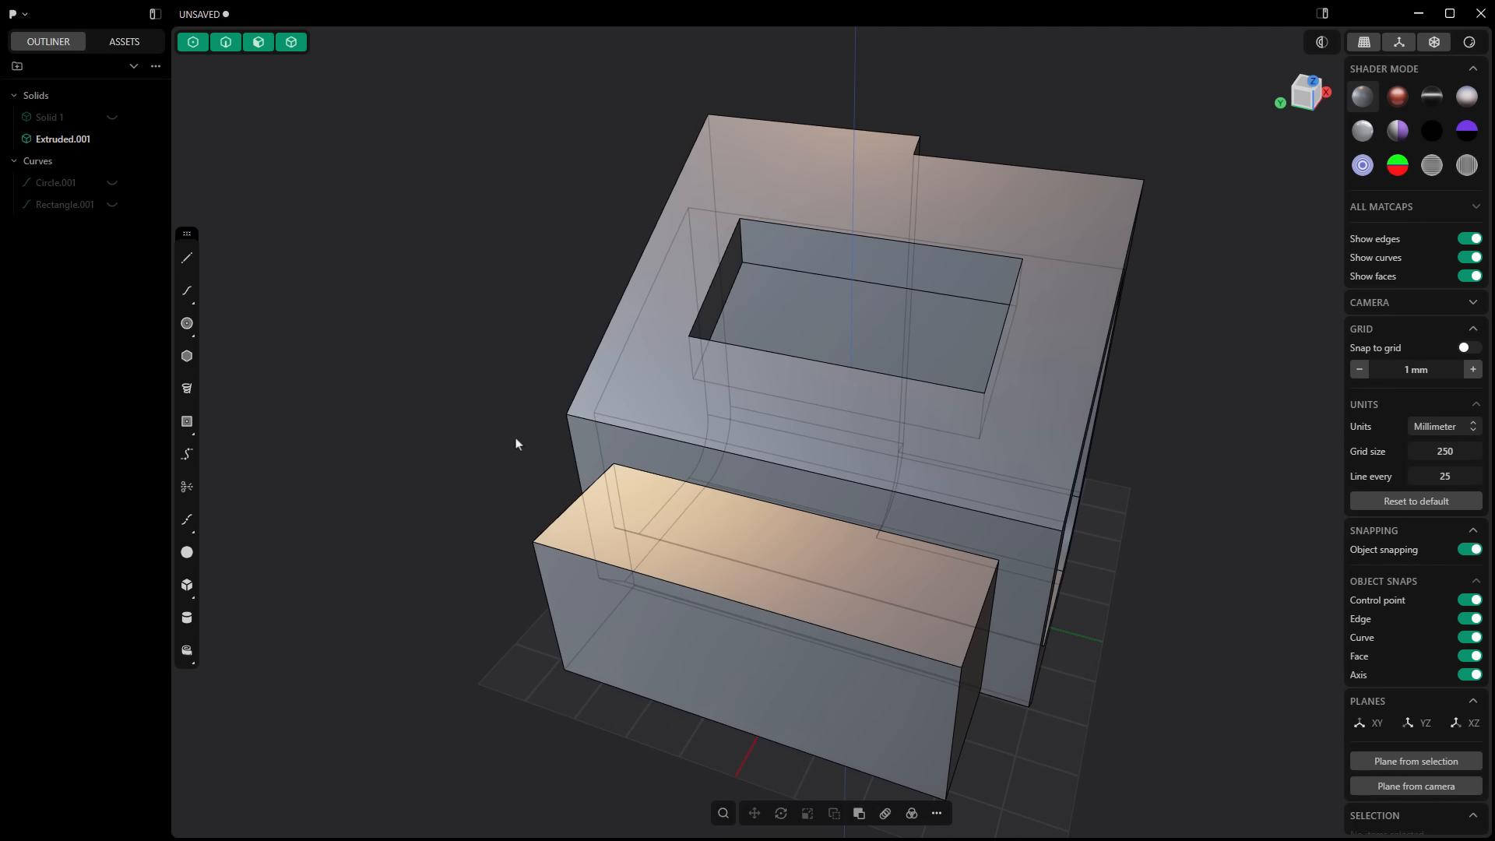
scroll(515, 444, down, 1)
scroll(514, 444, down, 1)
middle_drag(874, 568, 601, 553)
middle_drag(1143, 511, 1214, 550)
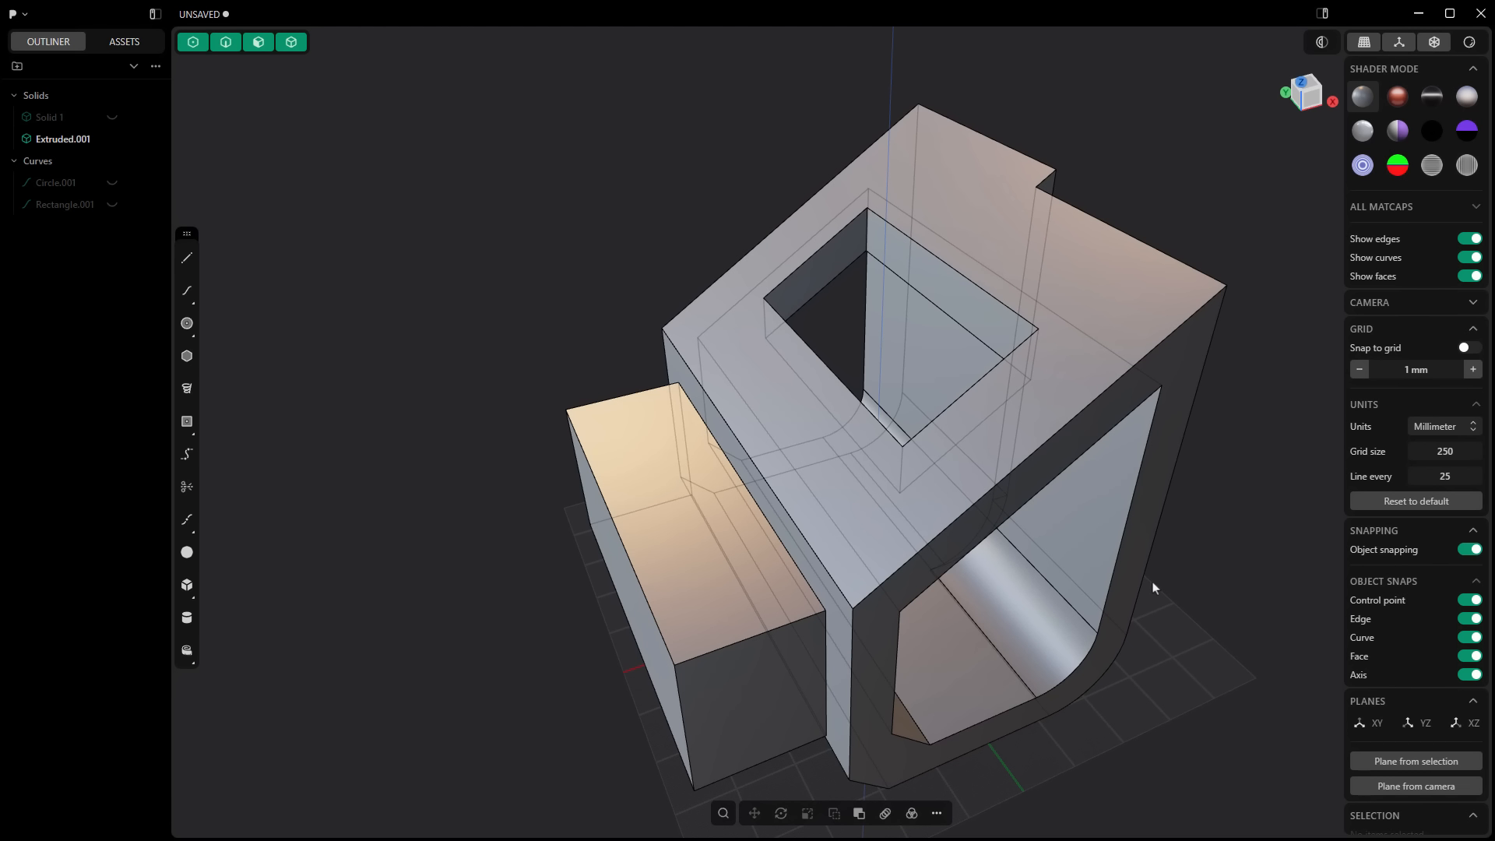
middle_drag(1154, 591, 1197, 567)
scroll(1213, 569, down, 1)
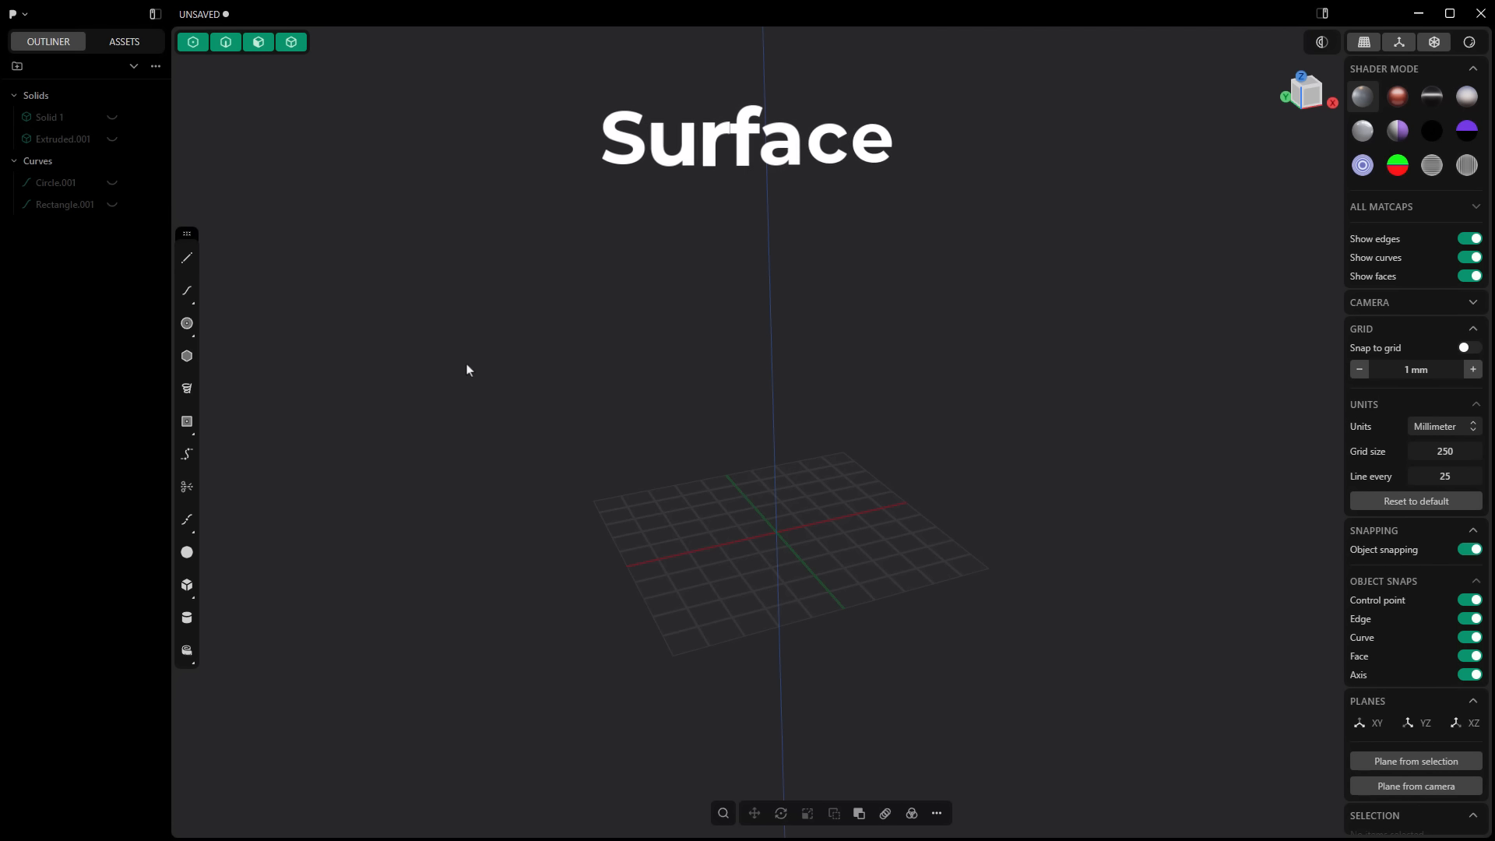
Step: In the front view, draw a wavy S-shaped curve through five points on one side of the Z axis
click(188, 300)
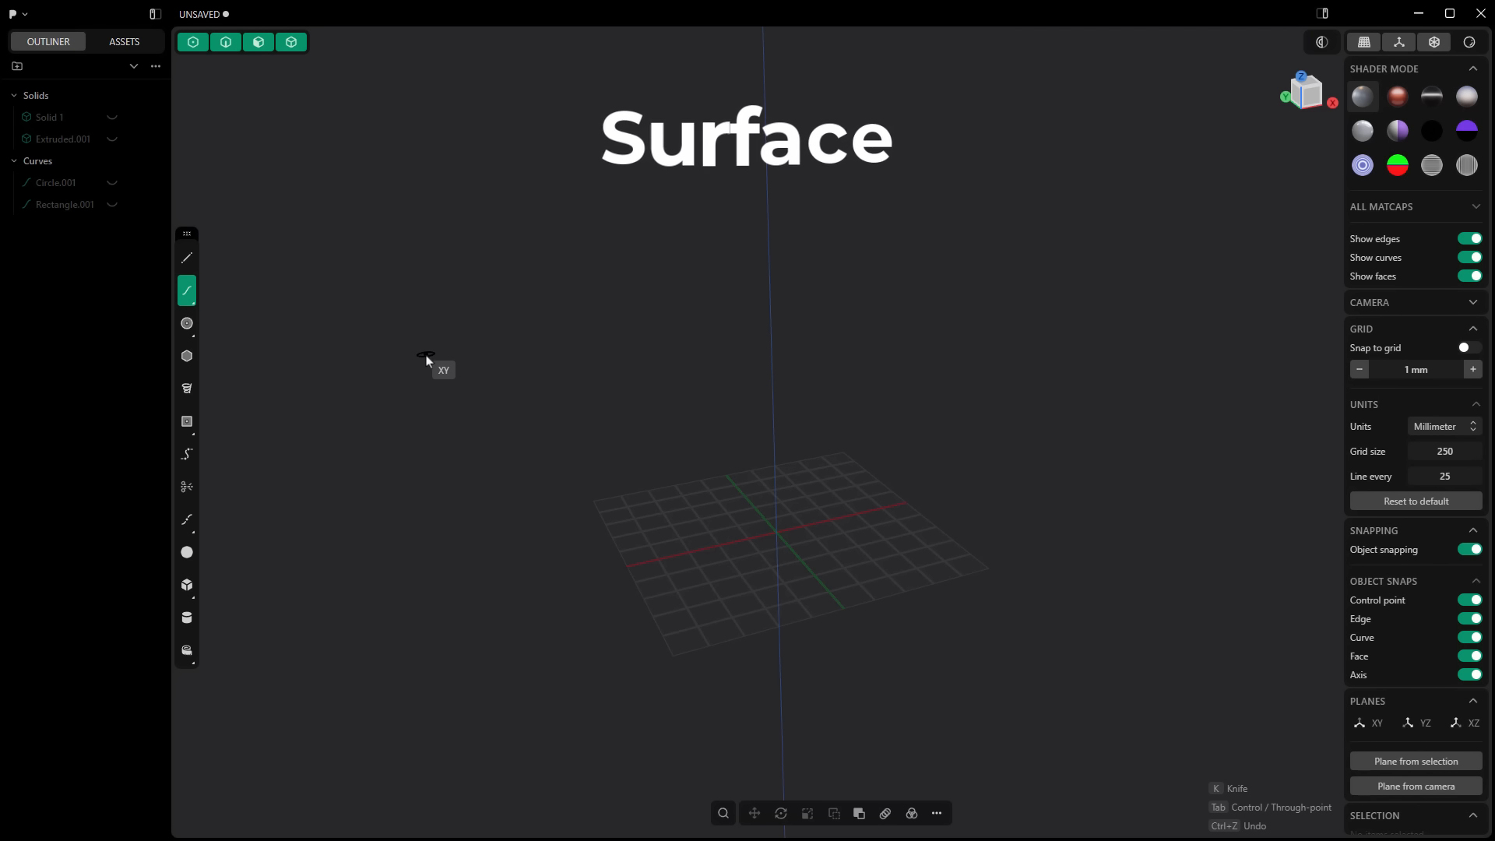
key(KP_1)
scroll(816, 489, down, 3)
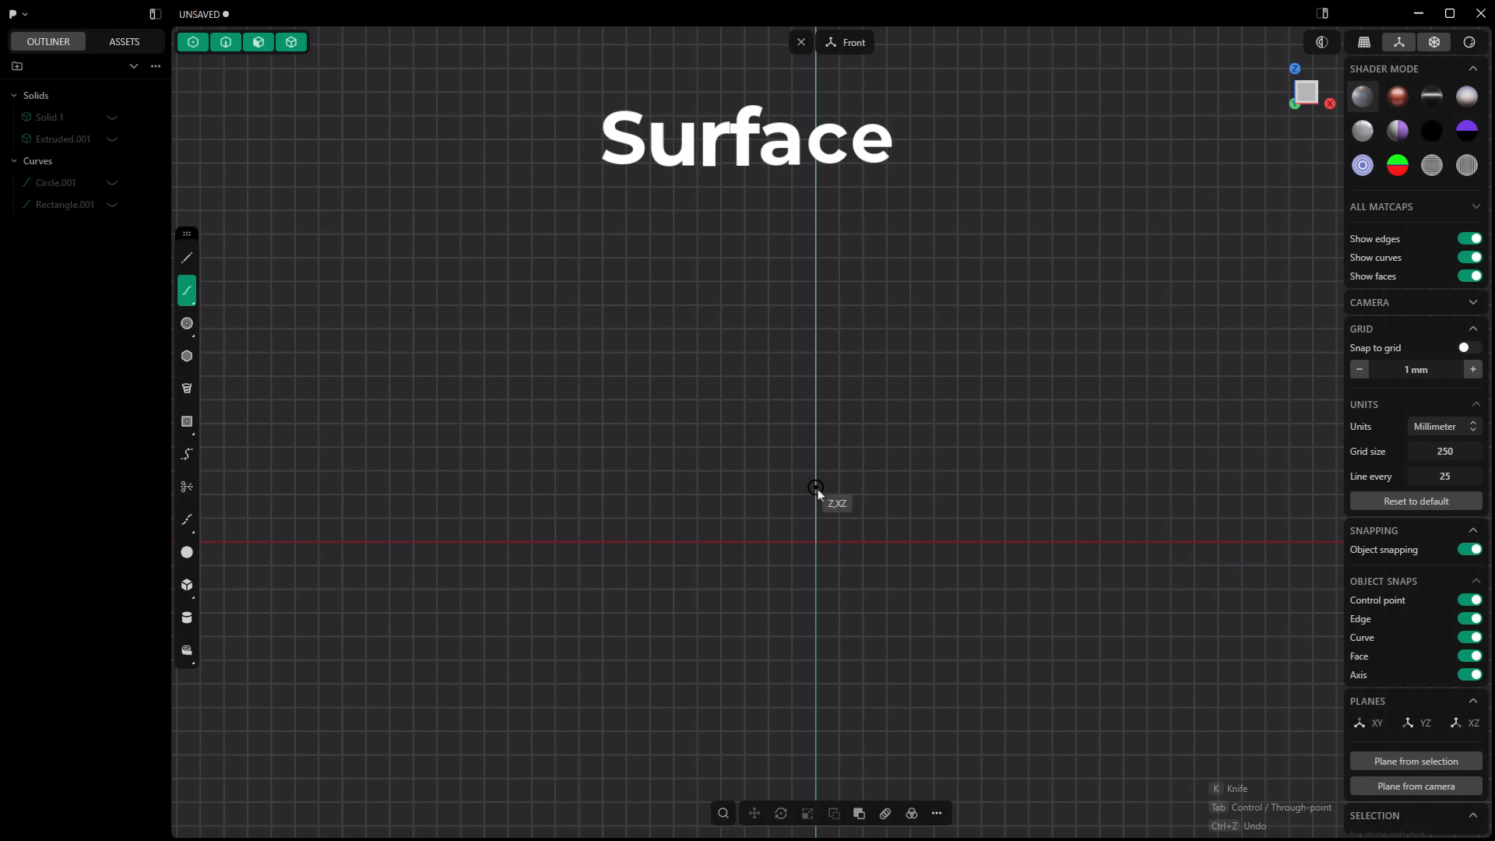
click(602, 215)
click(499, 309)
click(569, 445)
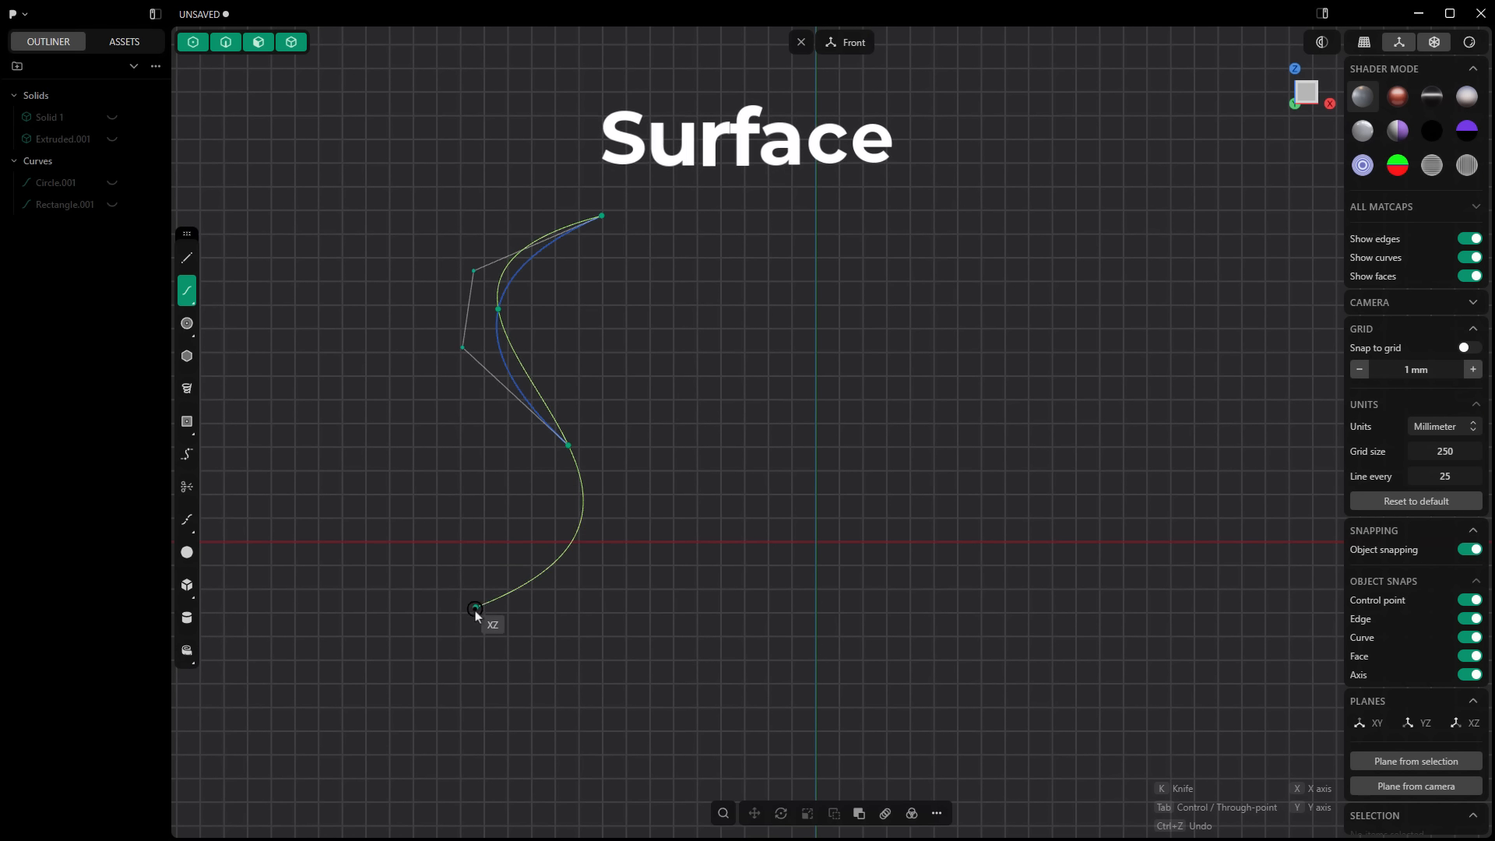
click(475, 609)
click(547, 794)
right_click(547, 794)
scroll(423, 256, down, 10)
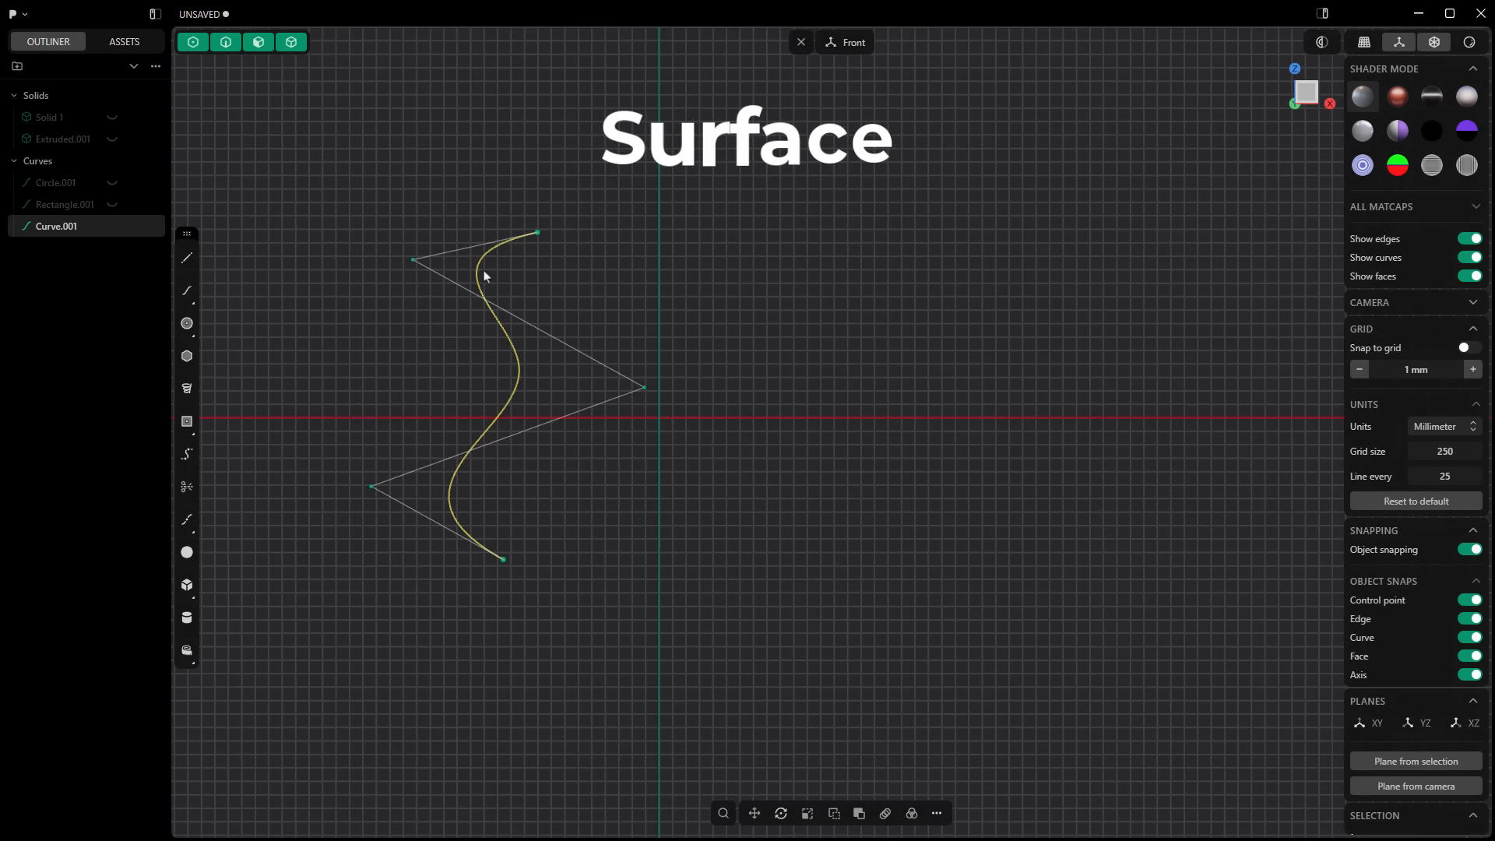
Step: Duplicate the wavy curve and move the copy about -479 mm along Y and some distance along positive X
middle_drag(506, 370, 642, 253)
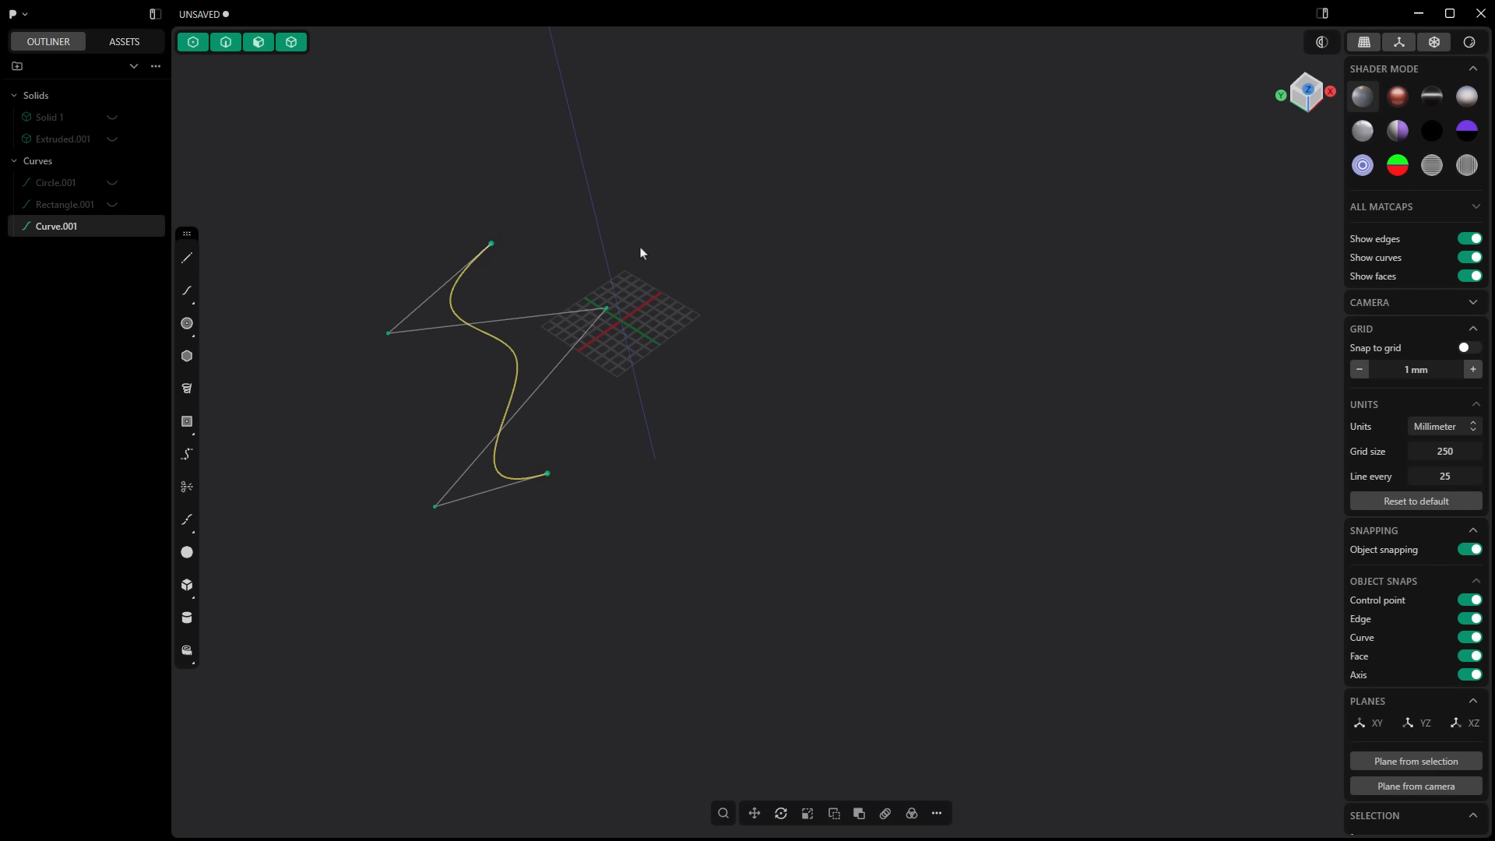
key(ctrl+d)
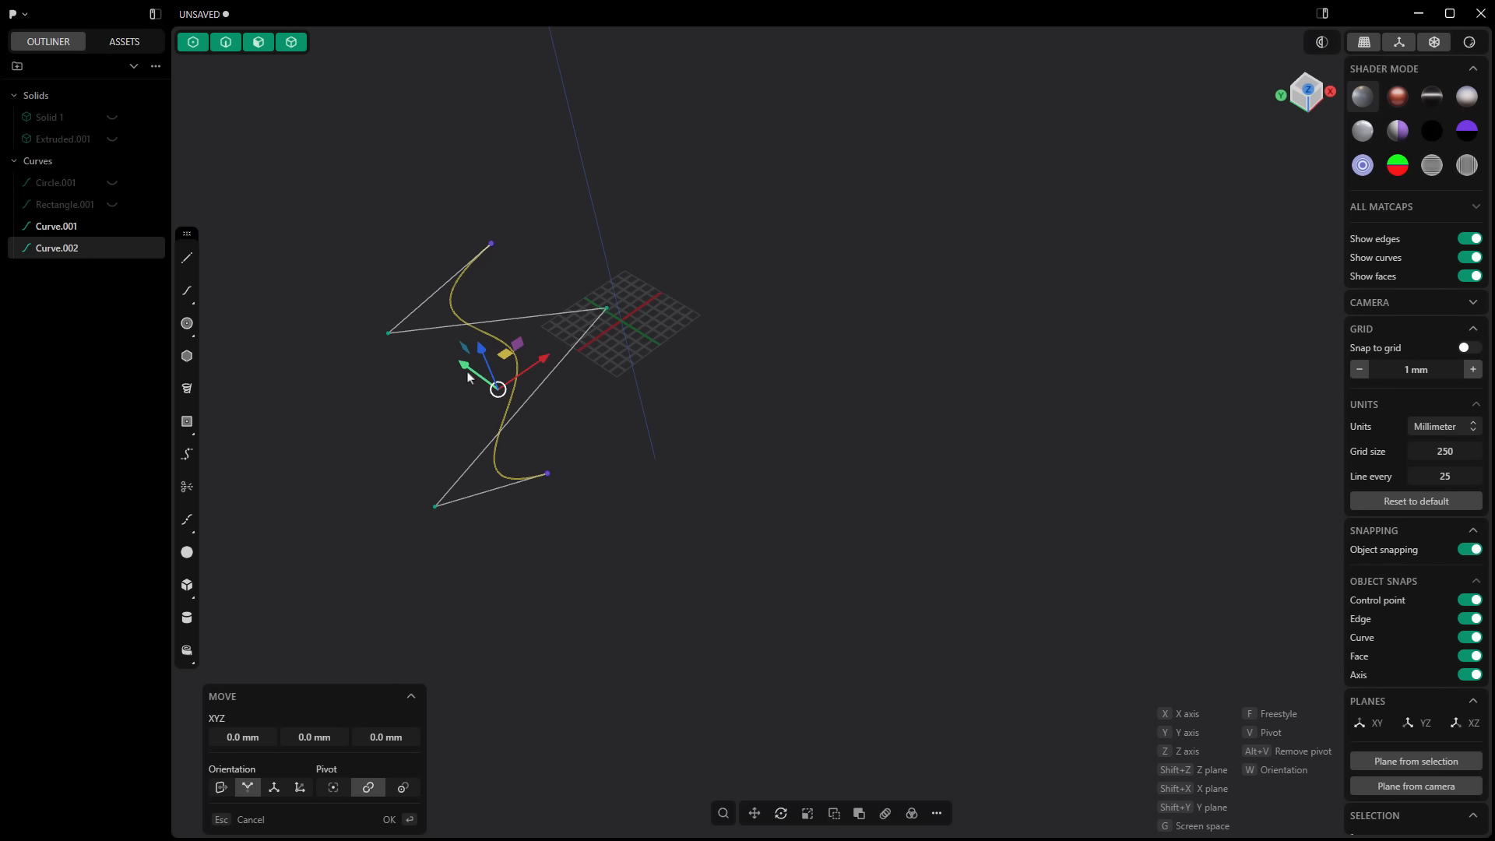
key(y)
key(y)
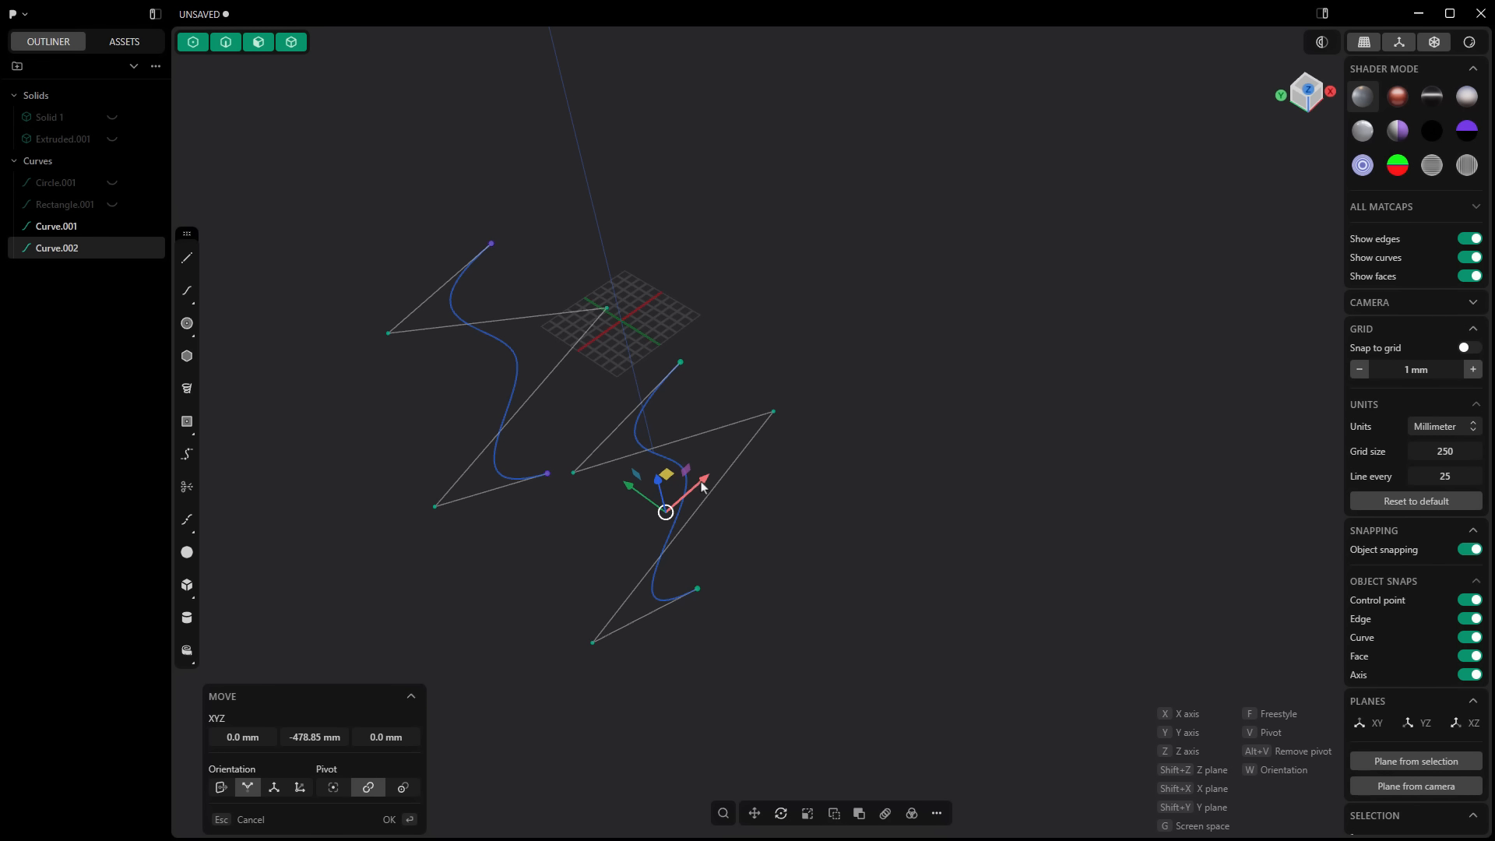
key(x)
click(790, 434)
Step: Rotate the duplicated curve about 64.5° around the Z axis
key(r)
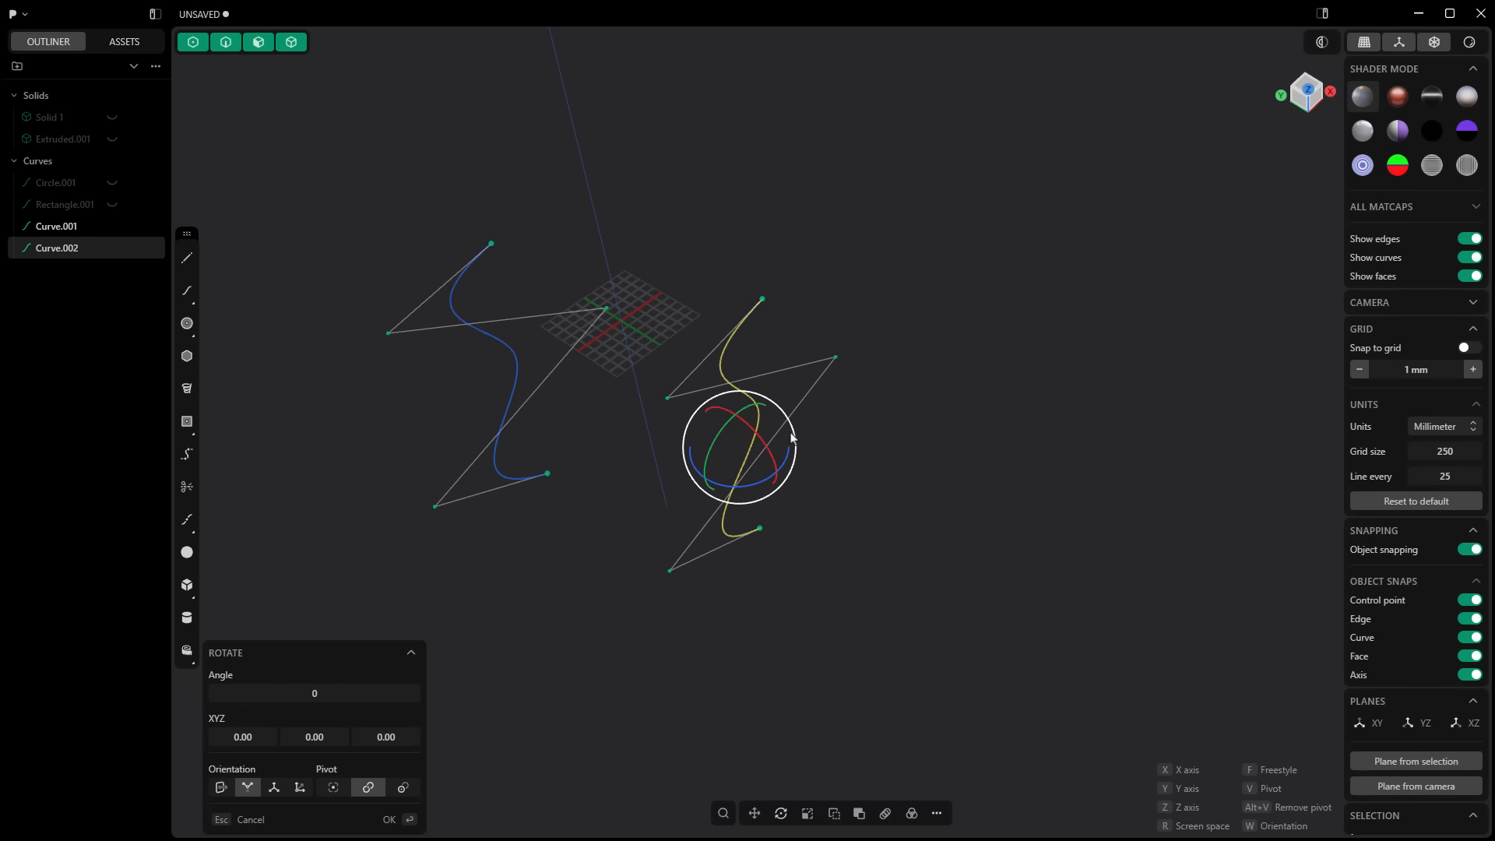
key(z)
click(738, 385)
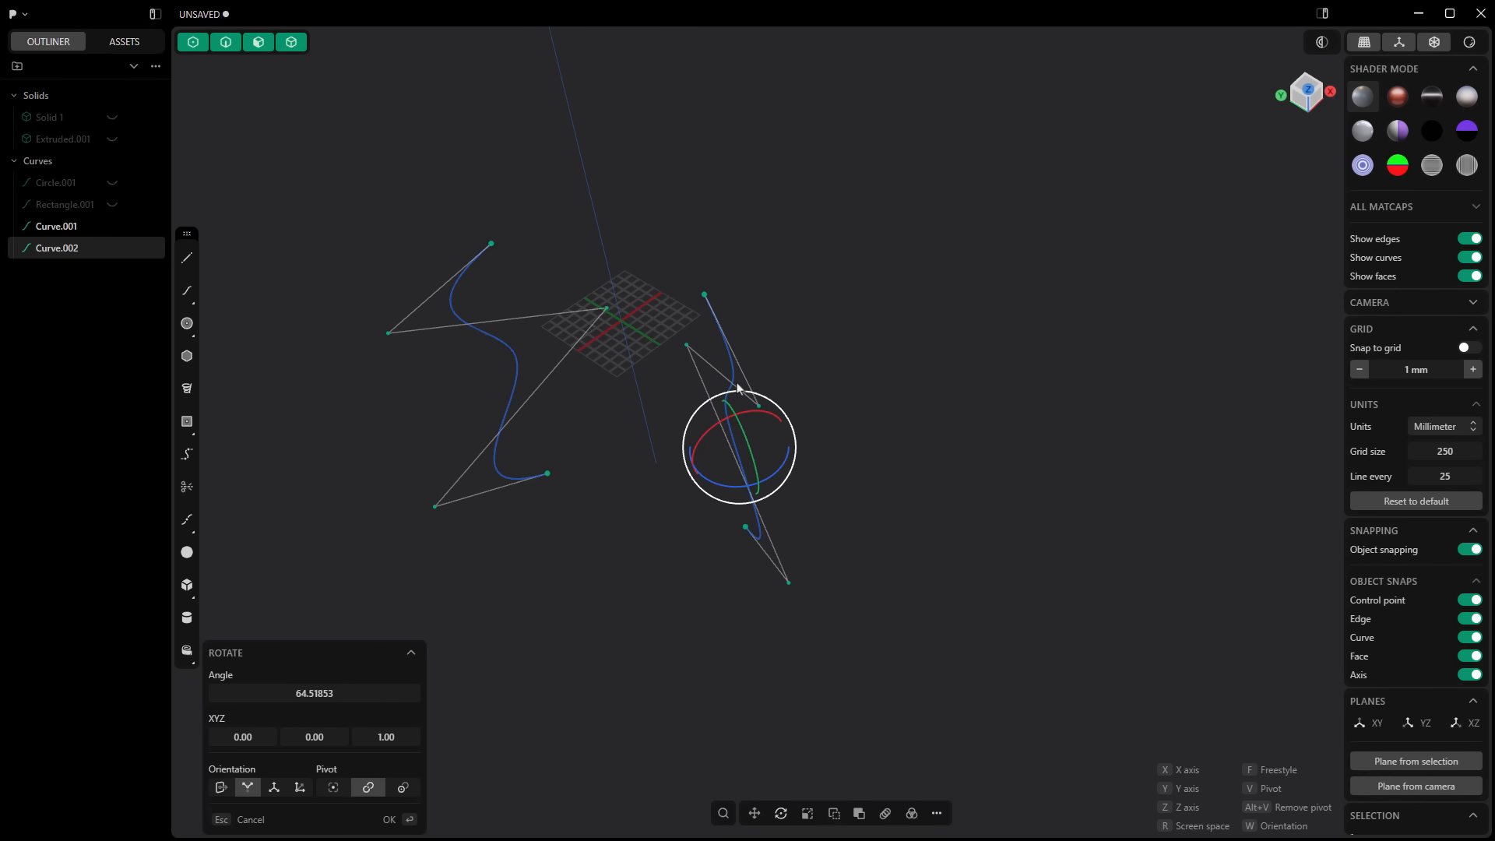
Step: Duplicate the rotated wavy curve and move the copy along positive X
right_click(840, 440)
middle_drag(840, 446, 790, 461)
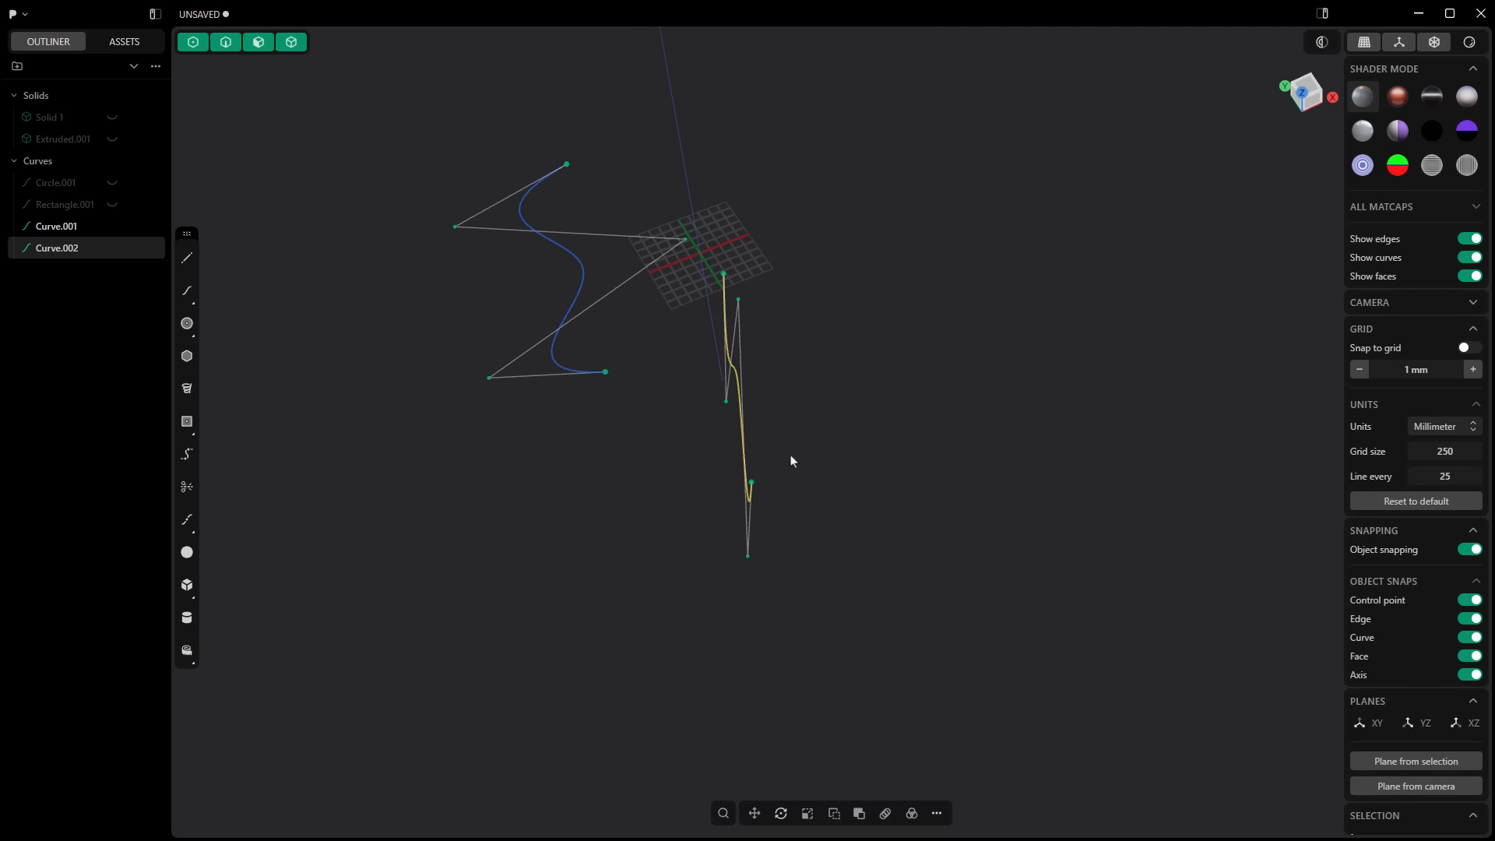
key(shift+d)
key(x)
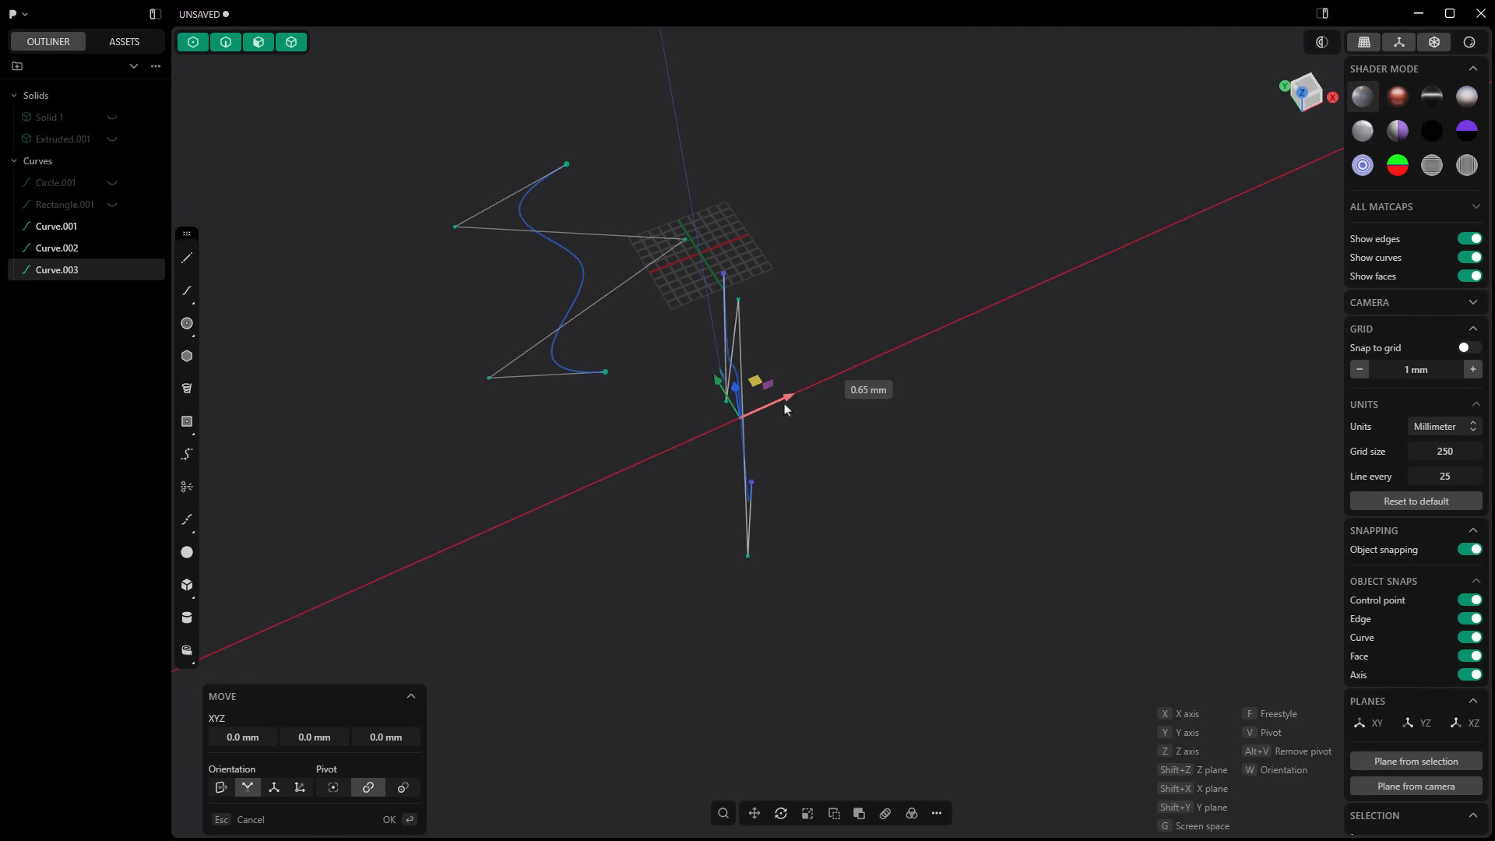
click(973, 341)
Step: Rotate the third wavy curve about 34° around the Z axis
key(r)
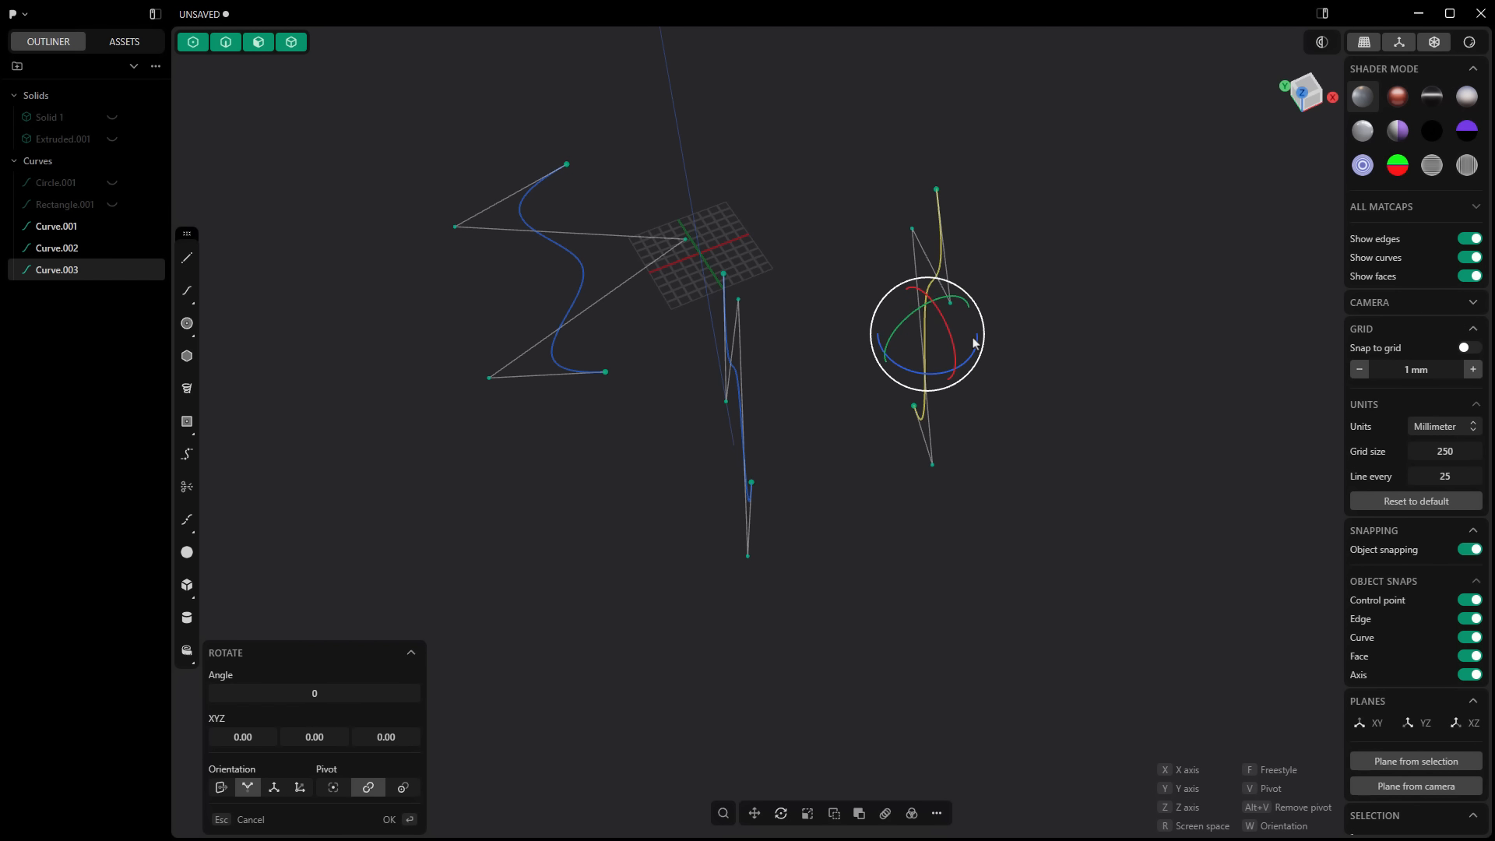
key(z)
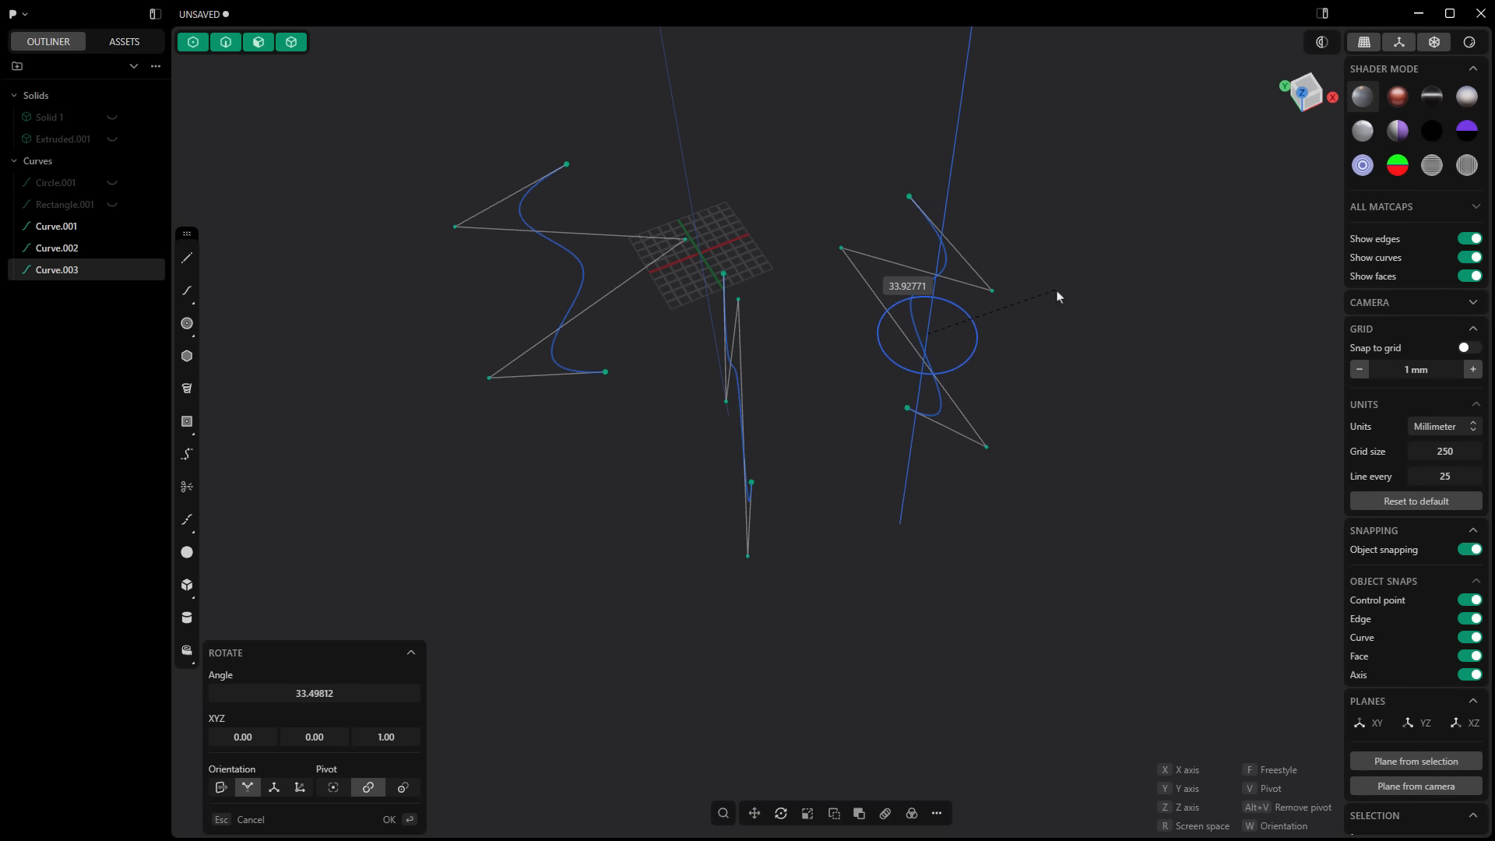
click(1059, 296)
Step: Loft a surface through all three wavy curves using the default loft settings
middle_drag(1058, 294, 826, 349)
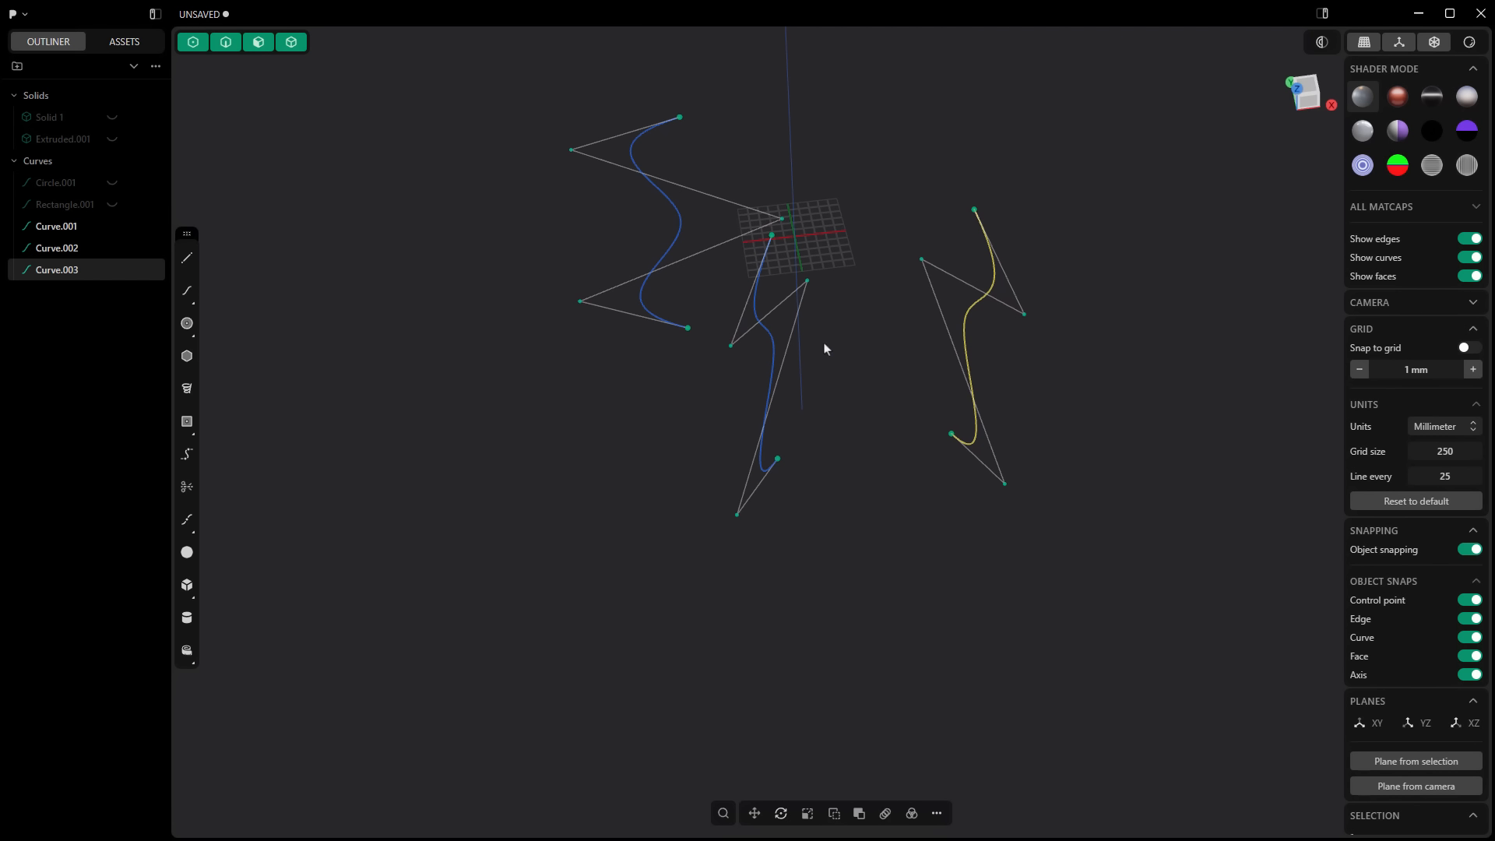
shift+click(770, 343)
shift+click(677, 235)
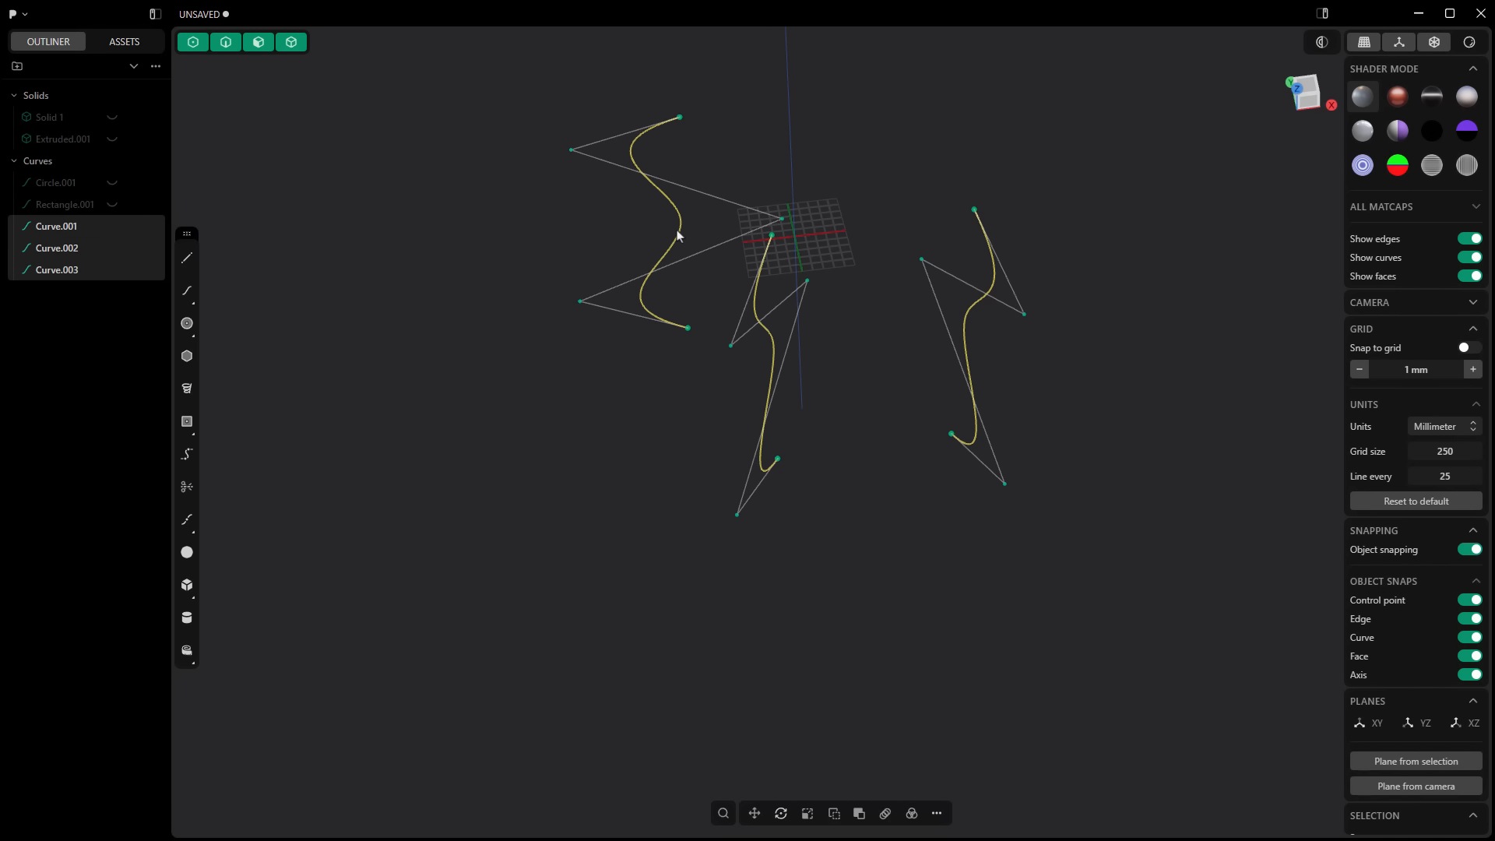
right_click(655, 260)
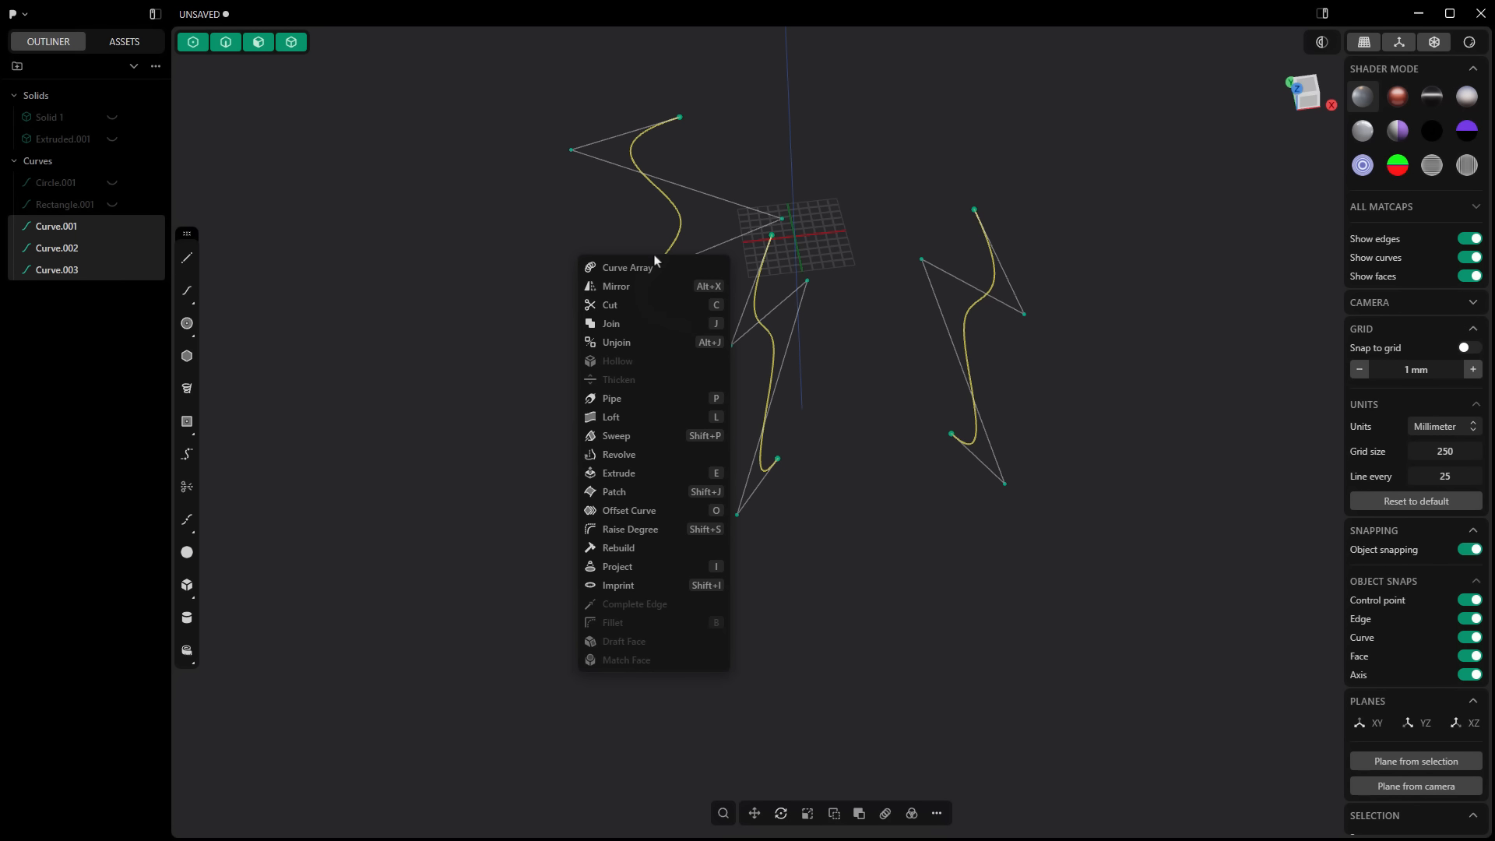
click(612, 420)
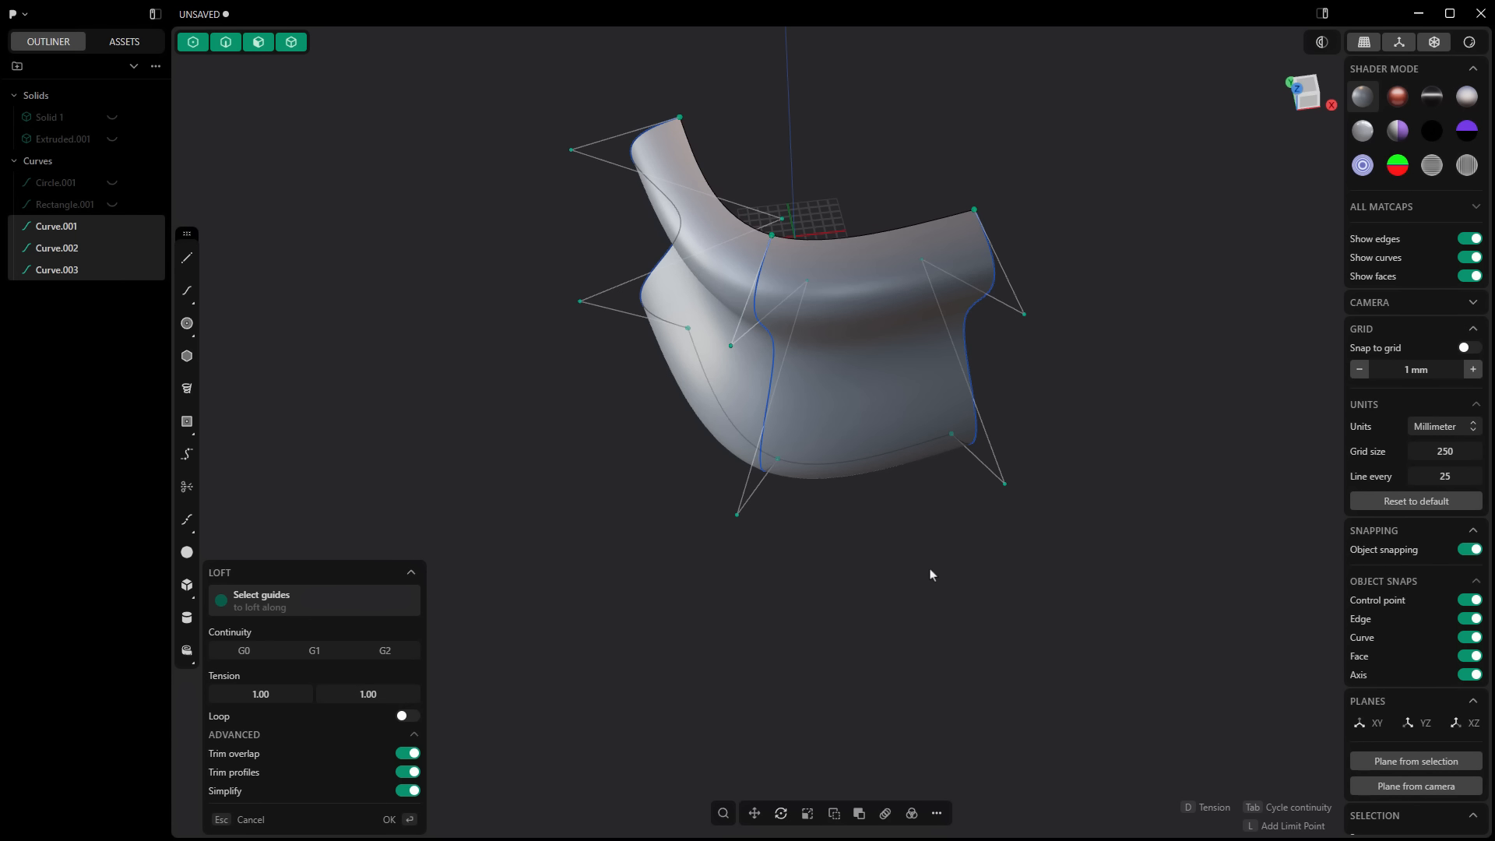
key(Return)
Step: Hide the three wavy source curves so only the lofted sheet is shown
middle_drag(827, 573, 817, 498)
click(71, 274)
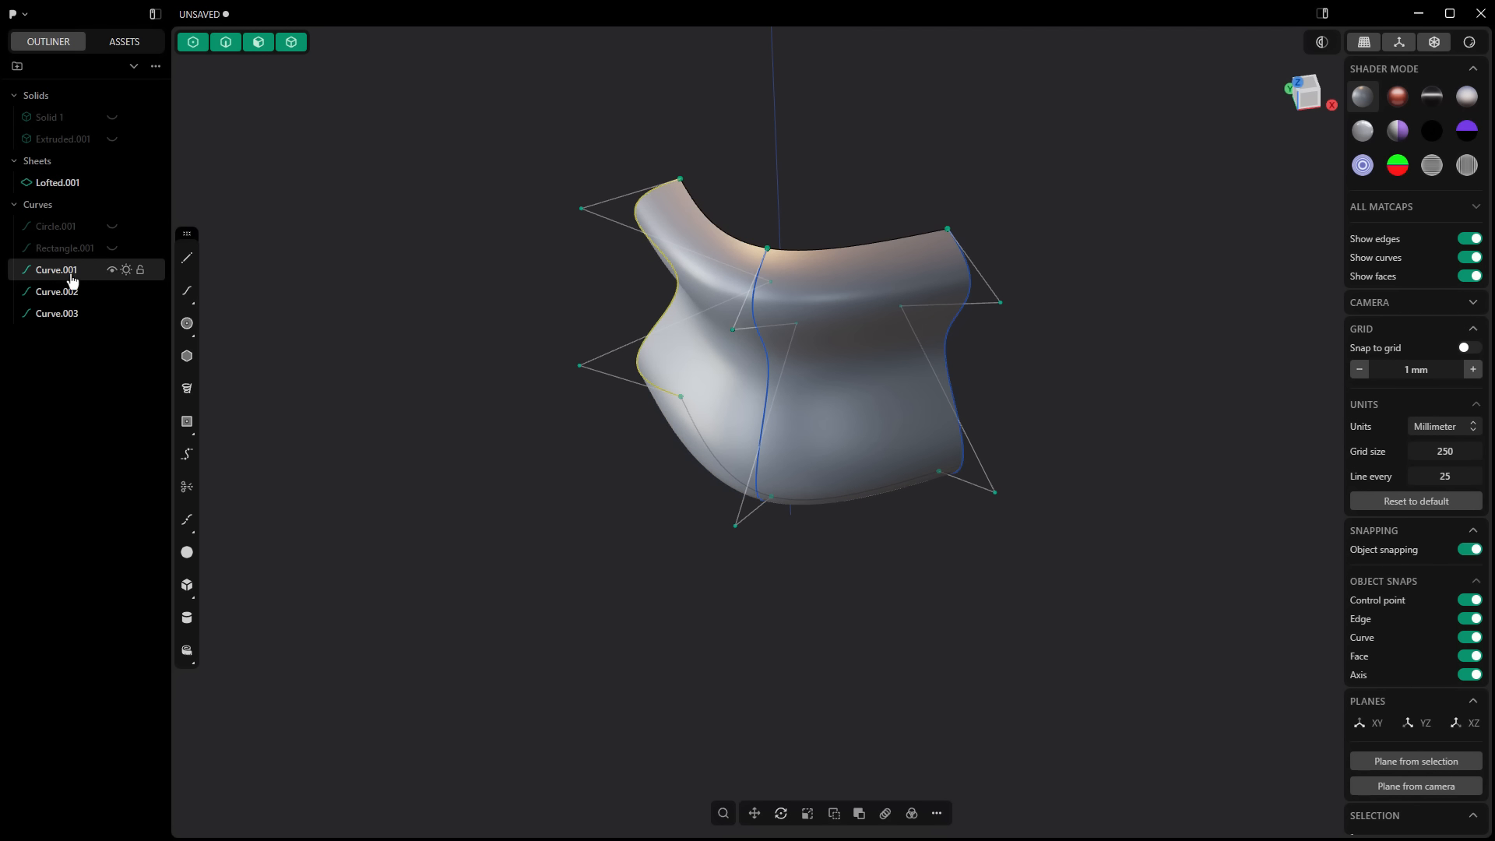
shift+click(70, 313)
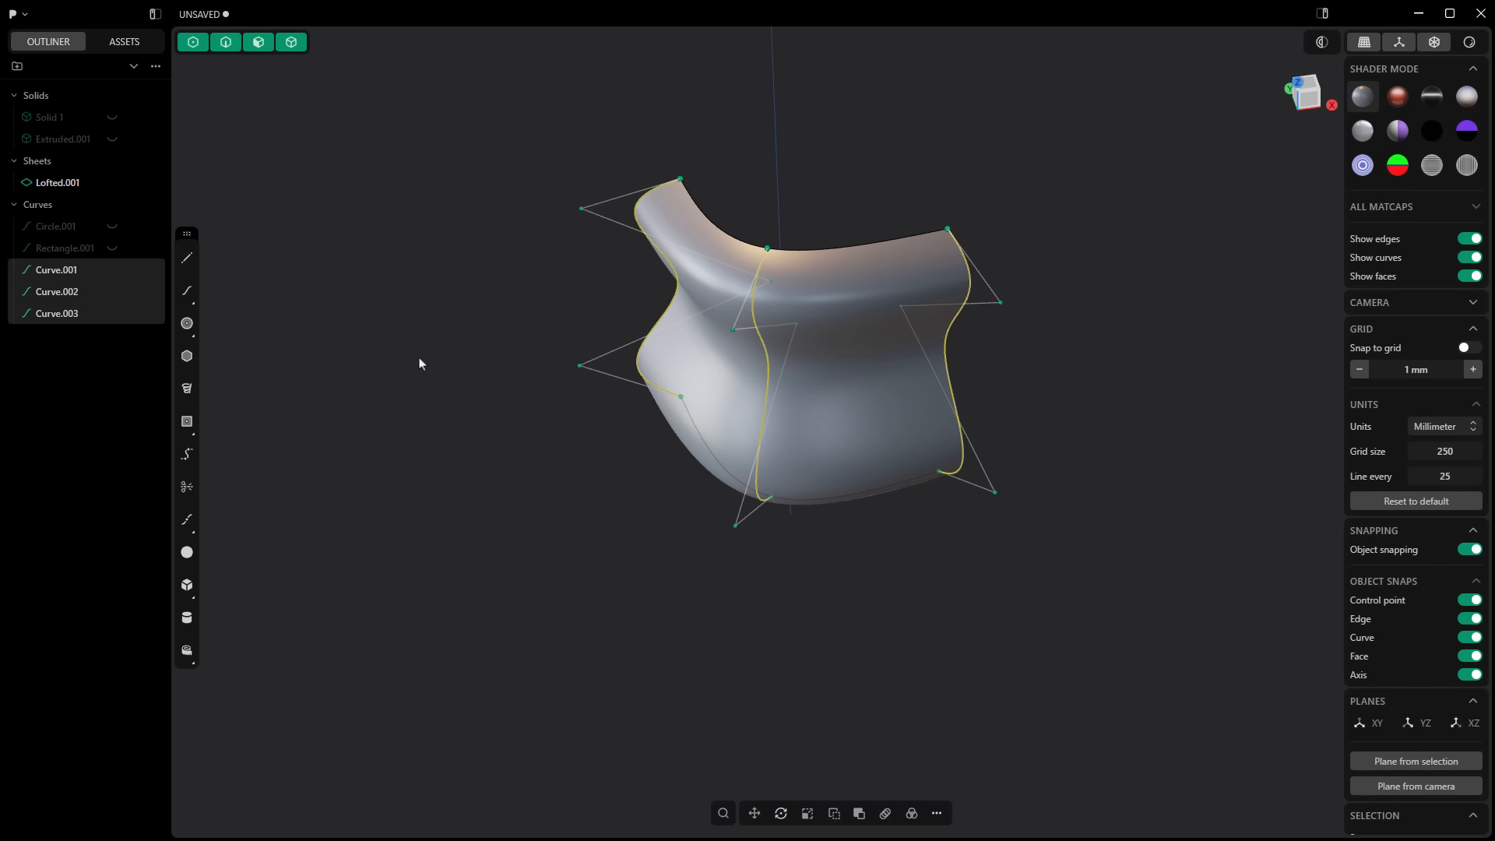
click(111, 271)
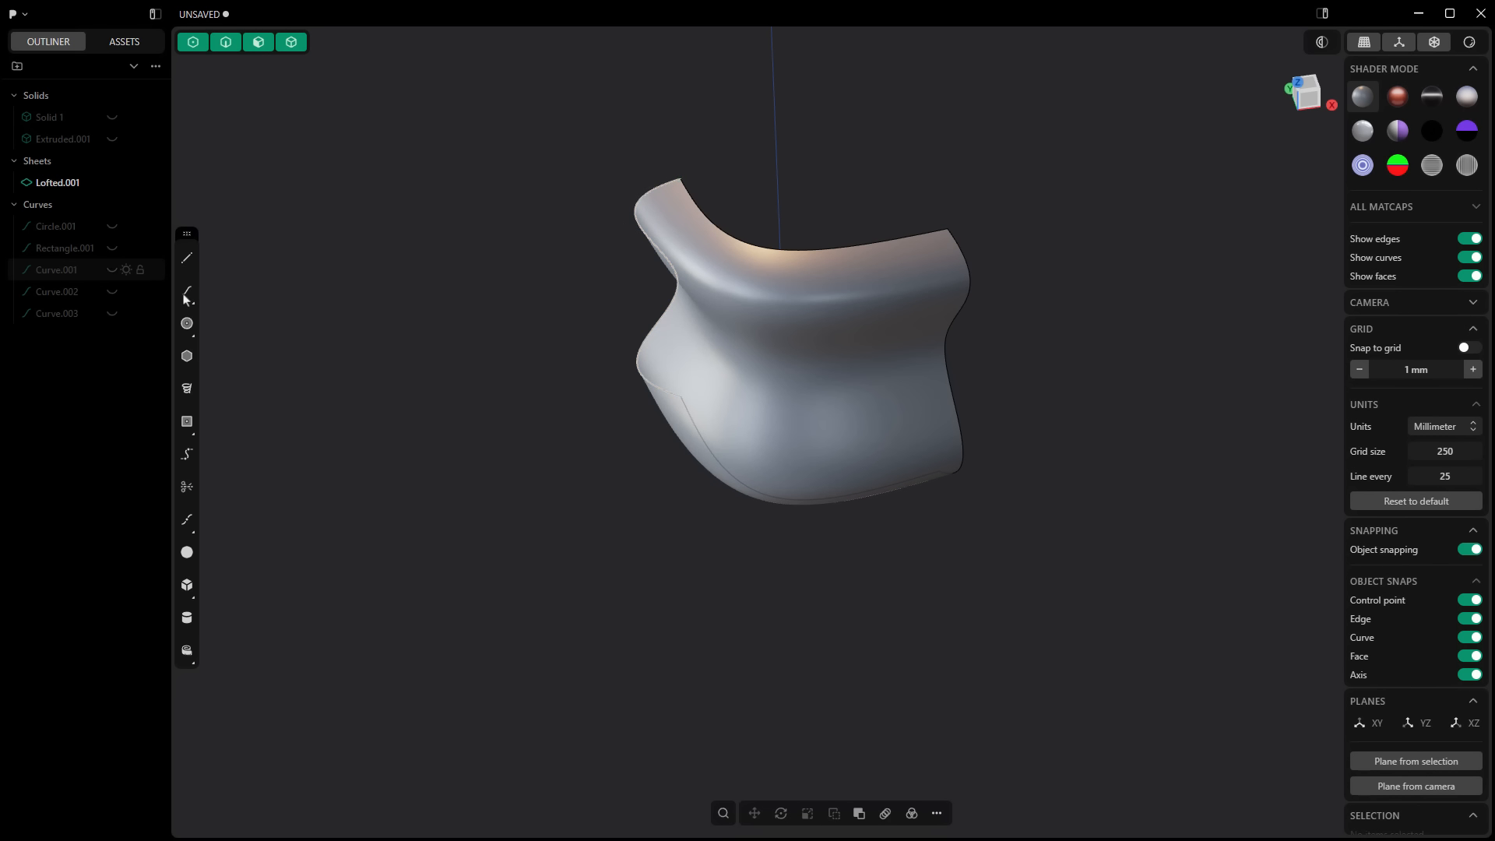
Step: Restrict selection to edges and start a loft between the two open side edges of the lofted sheet
middle_drag(637, 464, 643, 428)
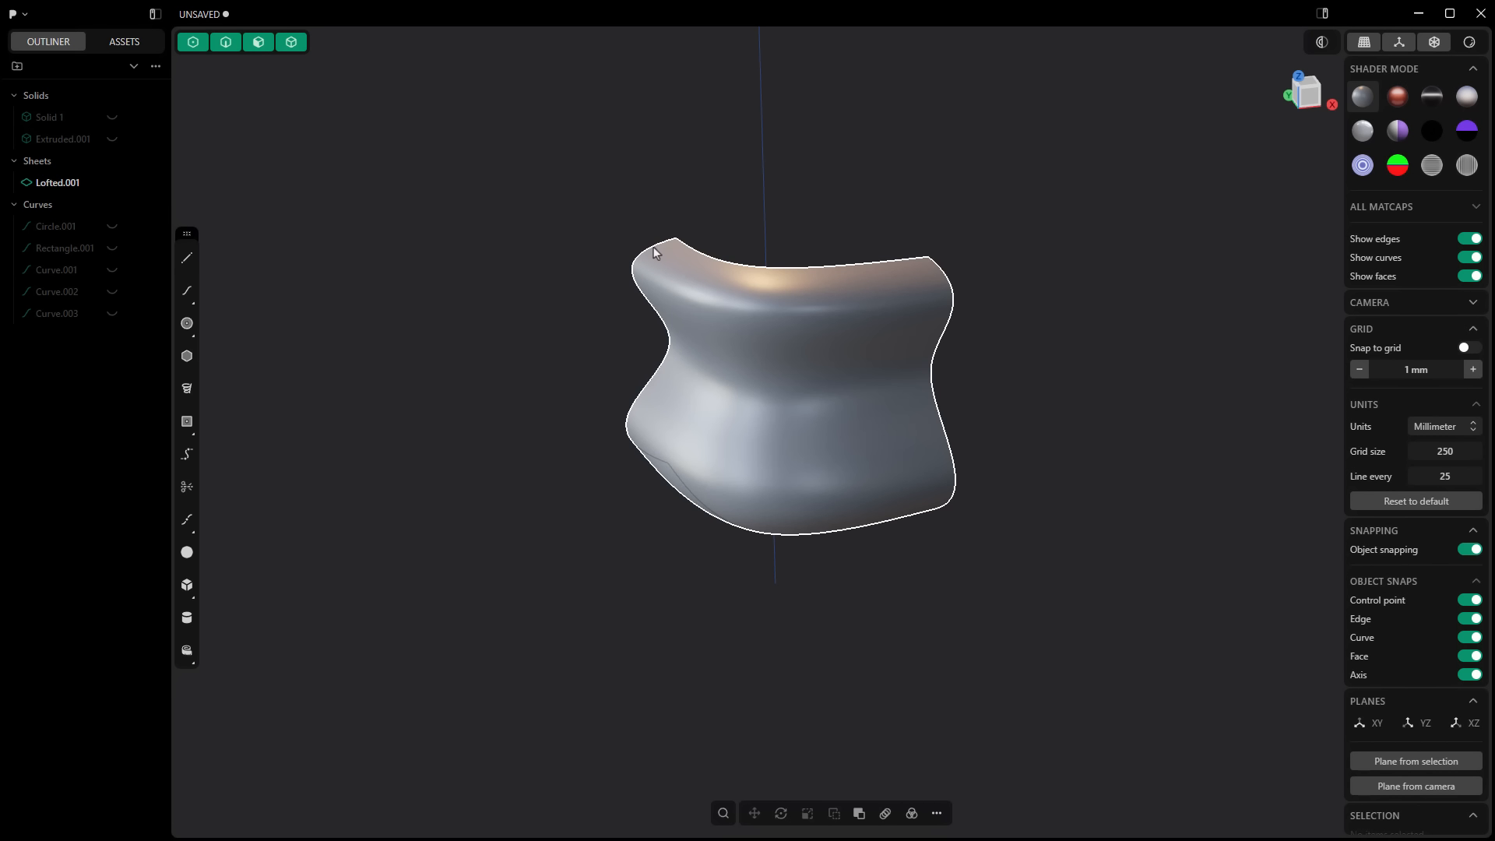
click(227, 46)
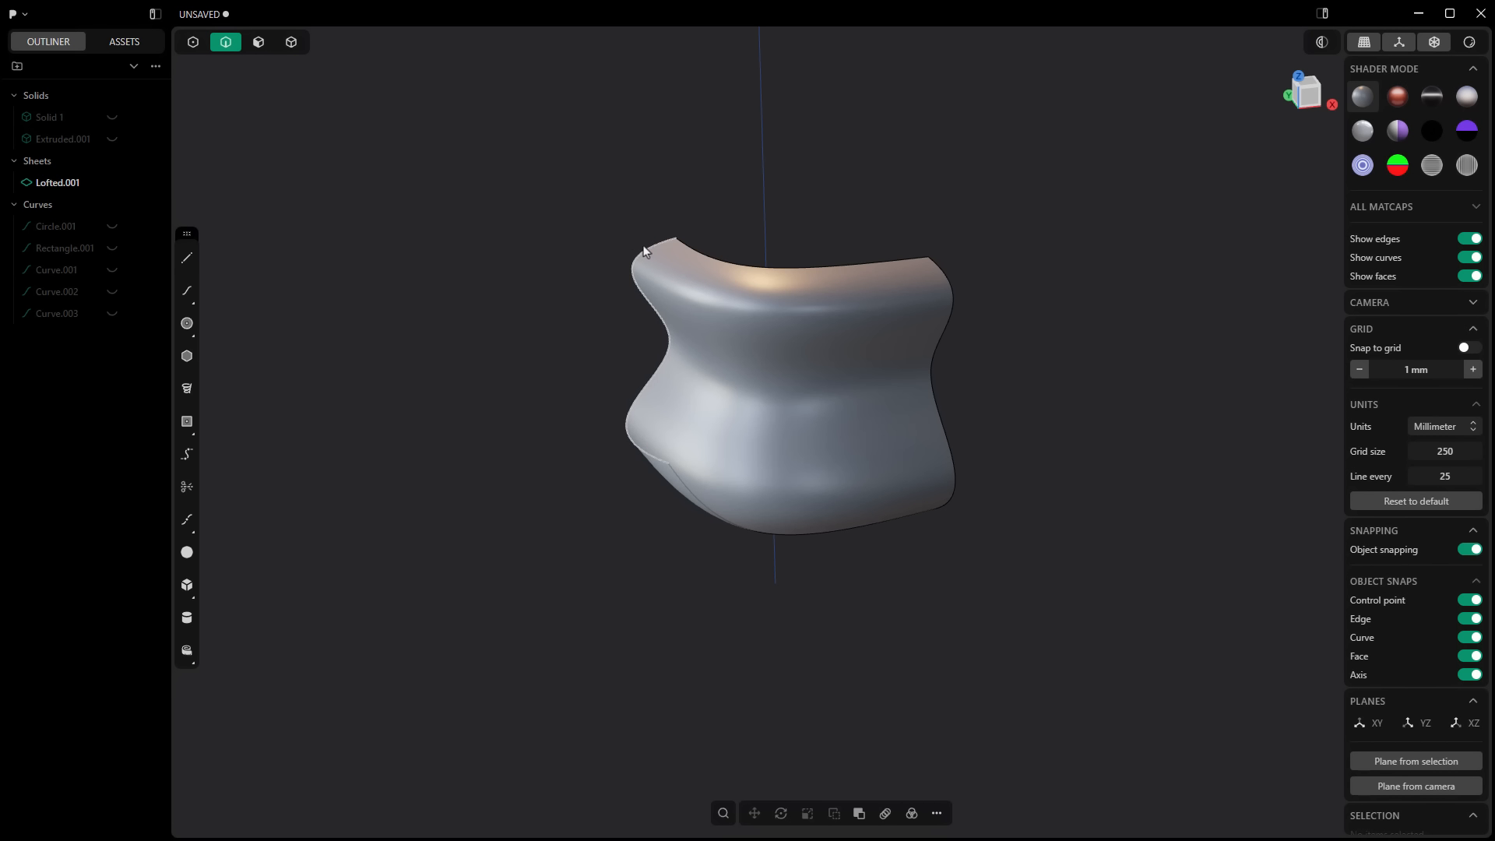
click(653, 249)
key(shift+e)
shift+click(956, 272)
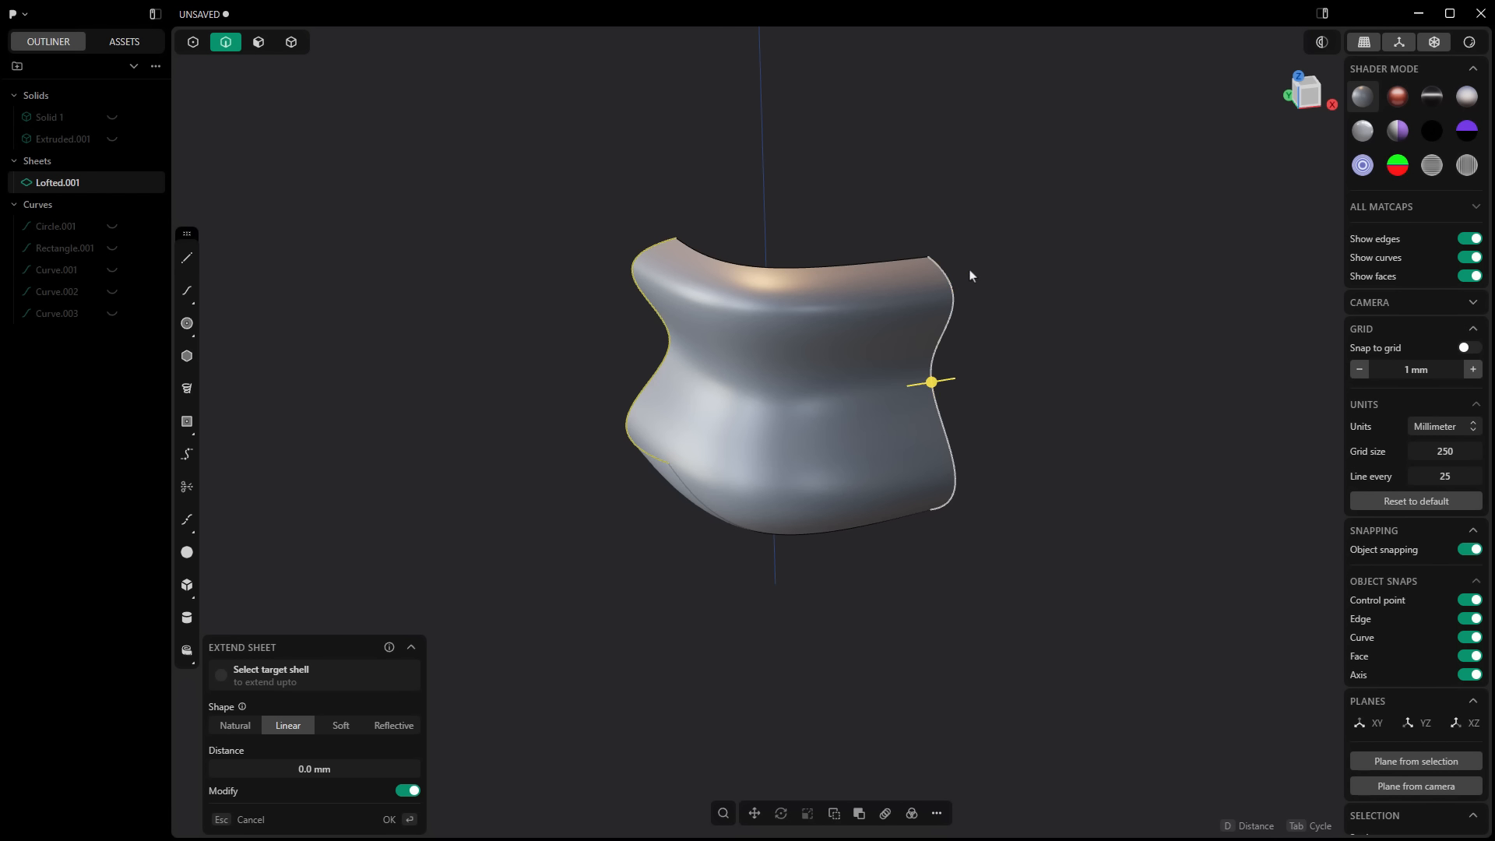
key(l)
Step: Set the closing loft's continuity to G2 where it meets the side edges and accept the surface
middle_drag(1061, 342, 971, 350)
click(1015, 361)
click(857, 287)
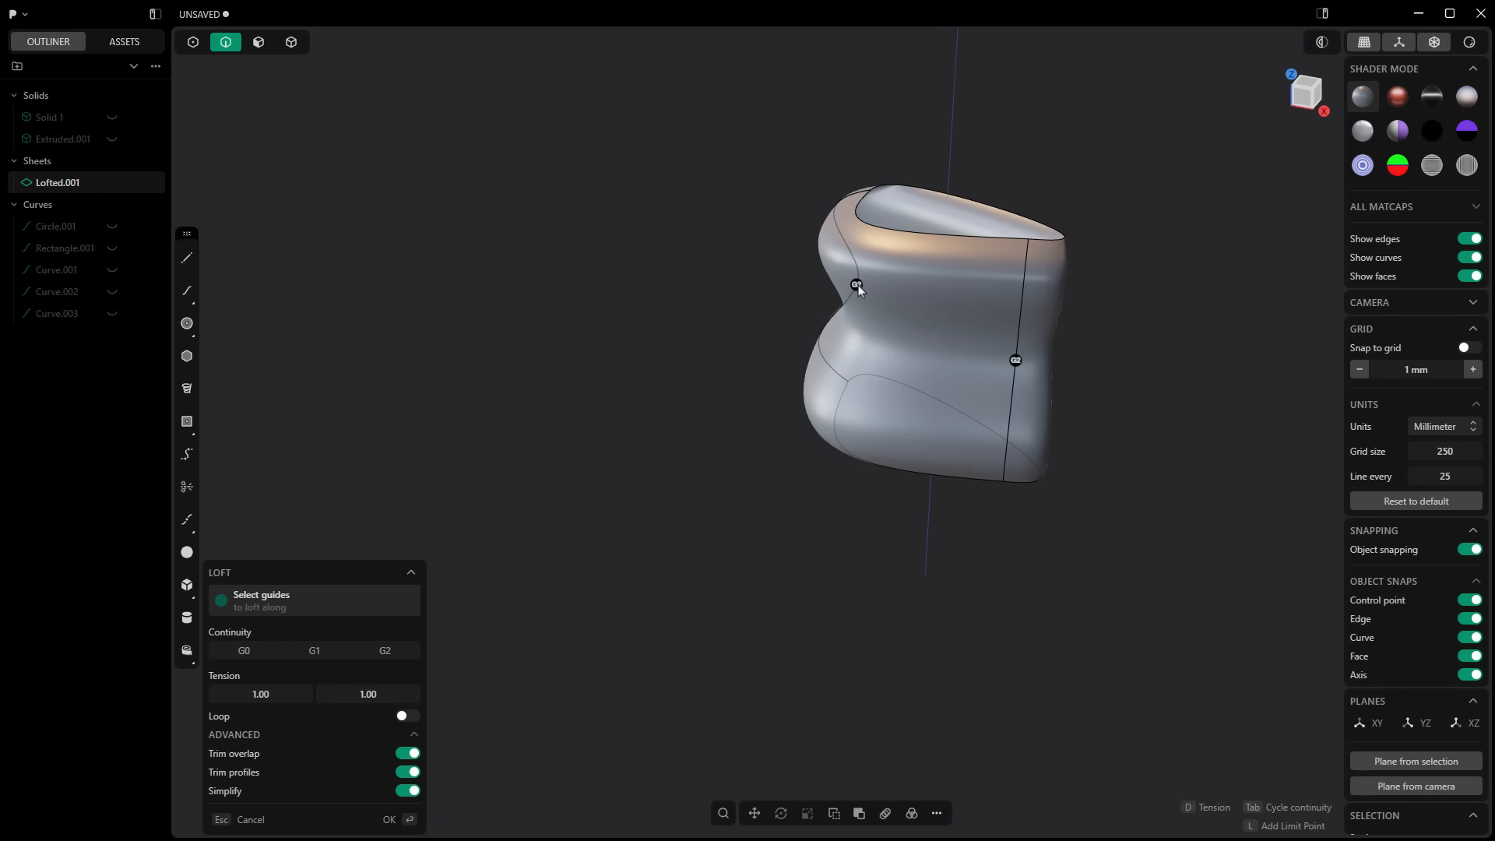
scroll(858, 289, down, 2)
middle_drag(999, 410, 806, 370)
middle_drag(745, 305, 841, 316)
key(Return)
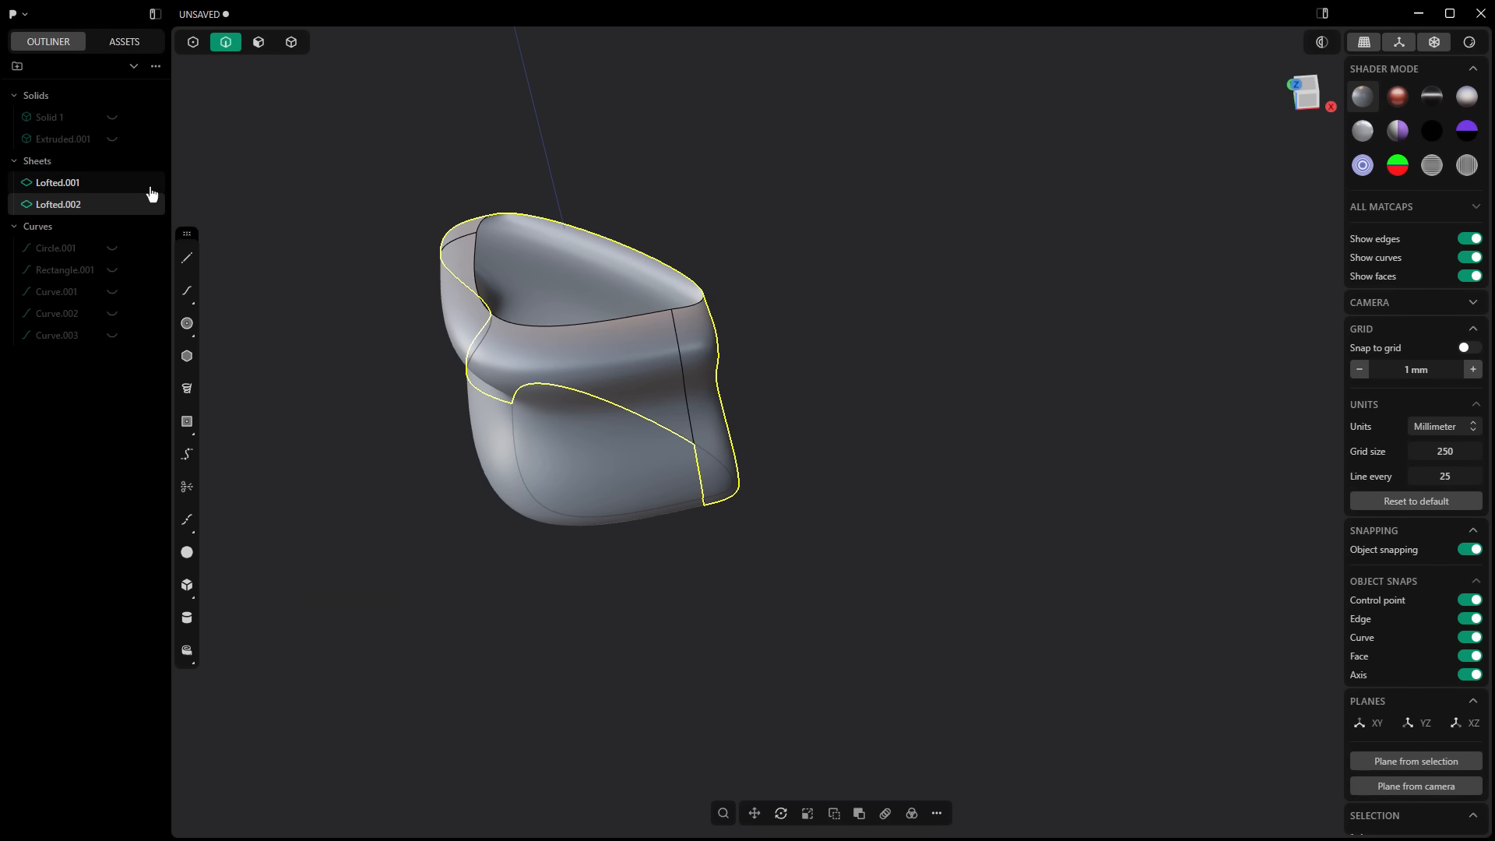
Step: Join the two lofted sheets into a single sheet
click(80, 187)
shift+click(76, 204)
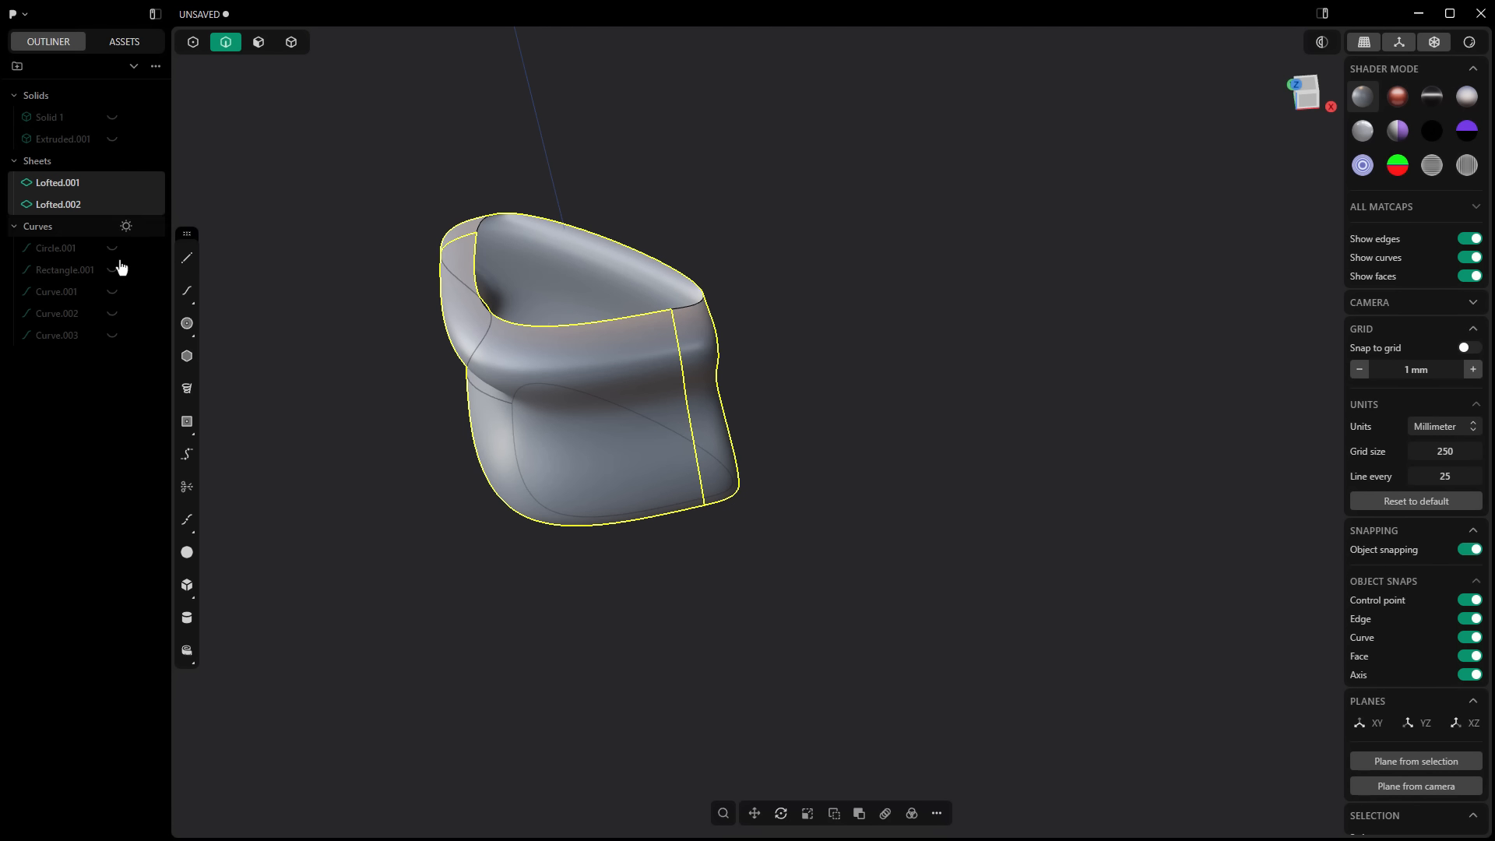
click(936, 813)
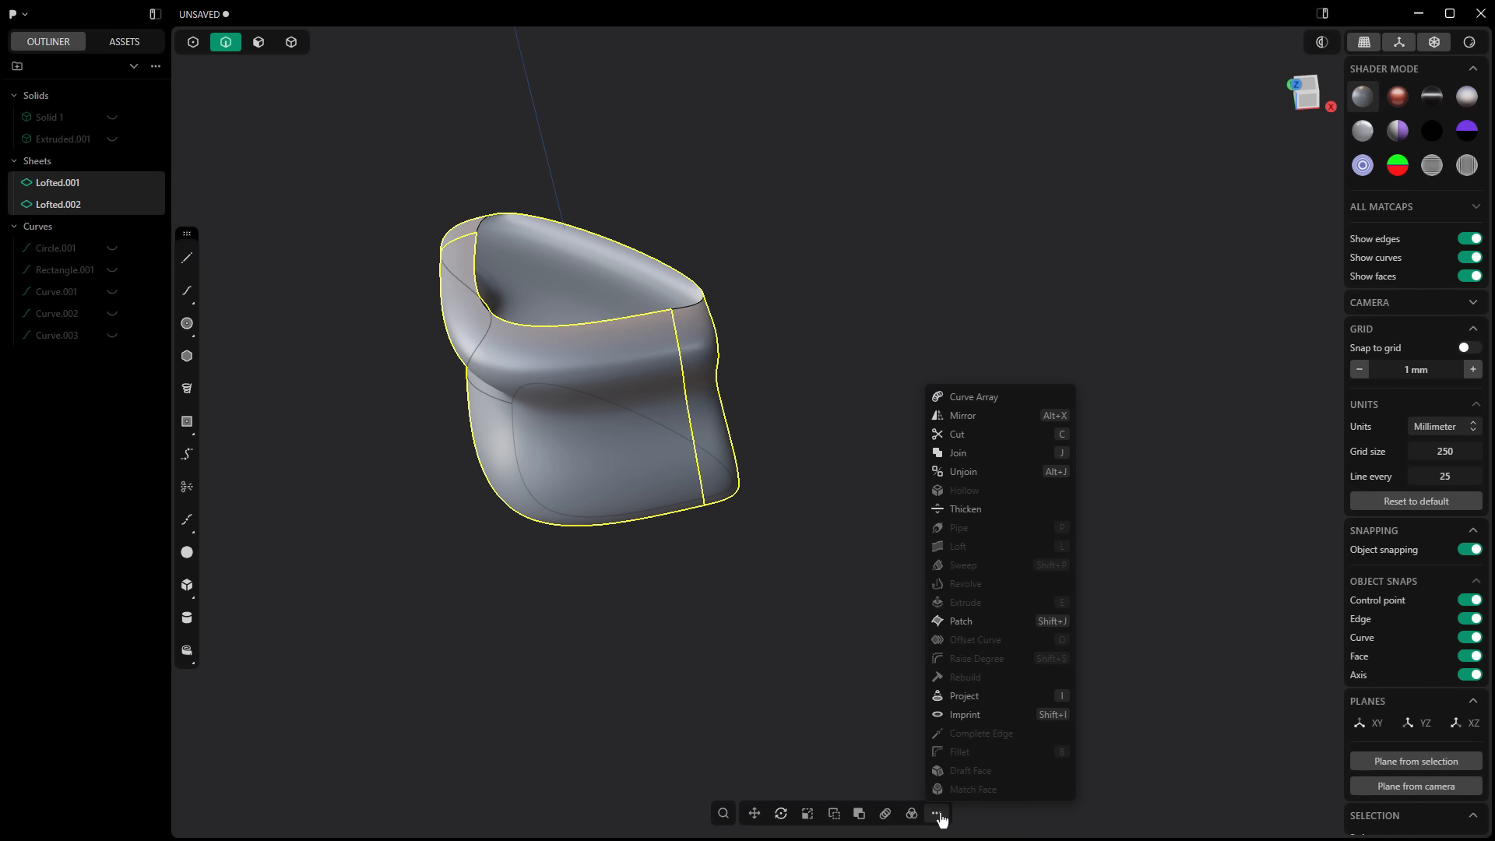
click(966, 455)
click(807, 491)
Step: Patch the upper opening of the joined sheet with G0 continuity
middle_drag(807, 490, 957, 534)
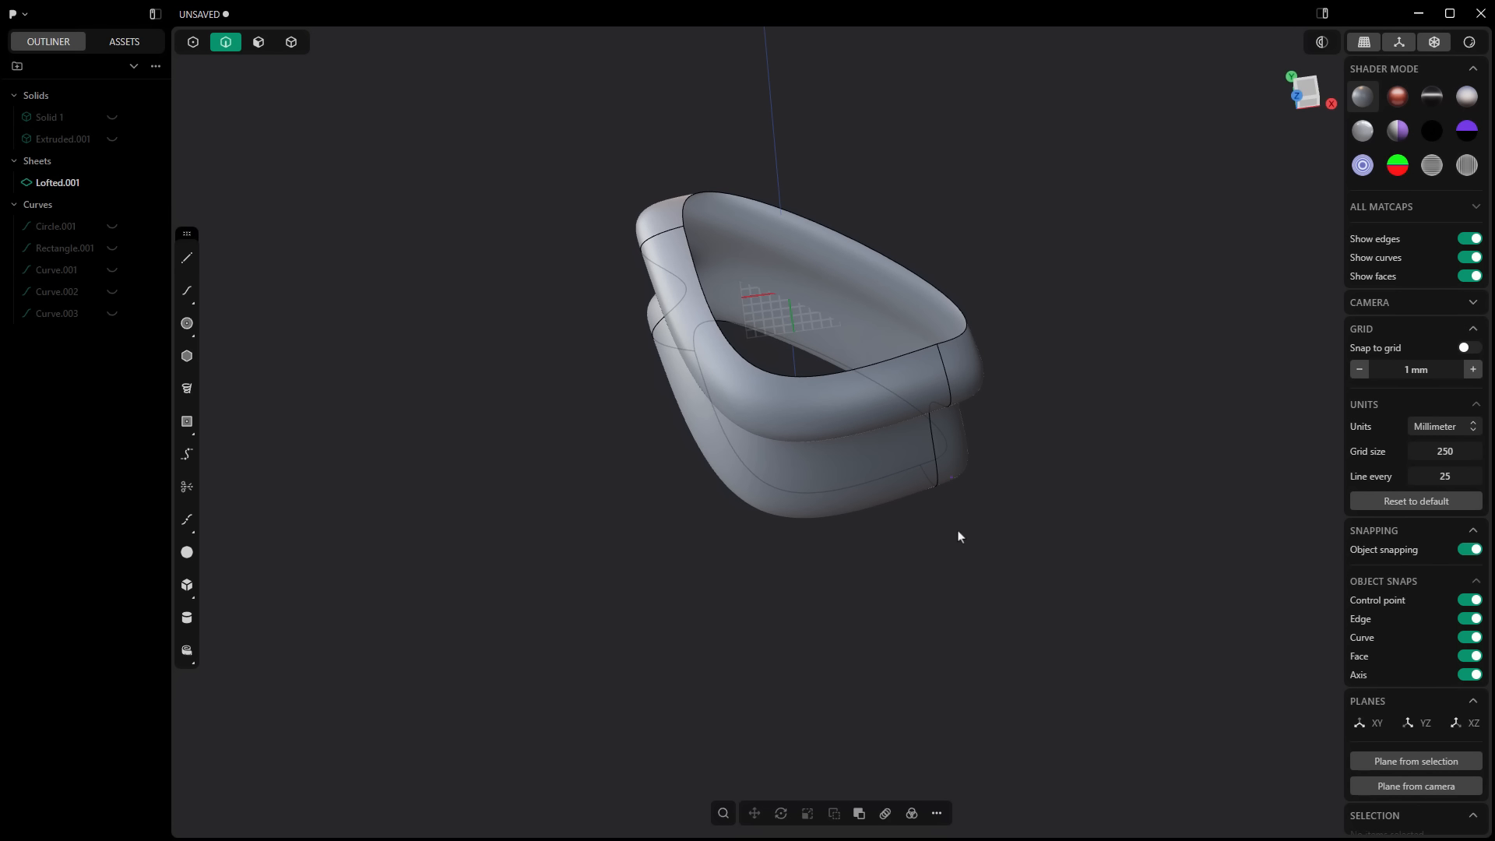
double_click(953, 337)
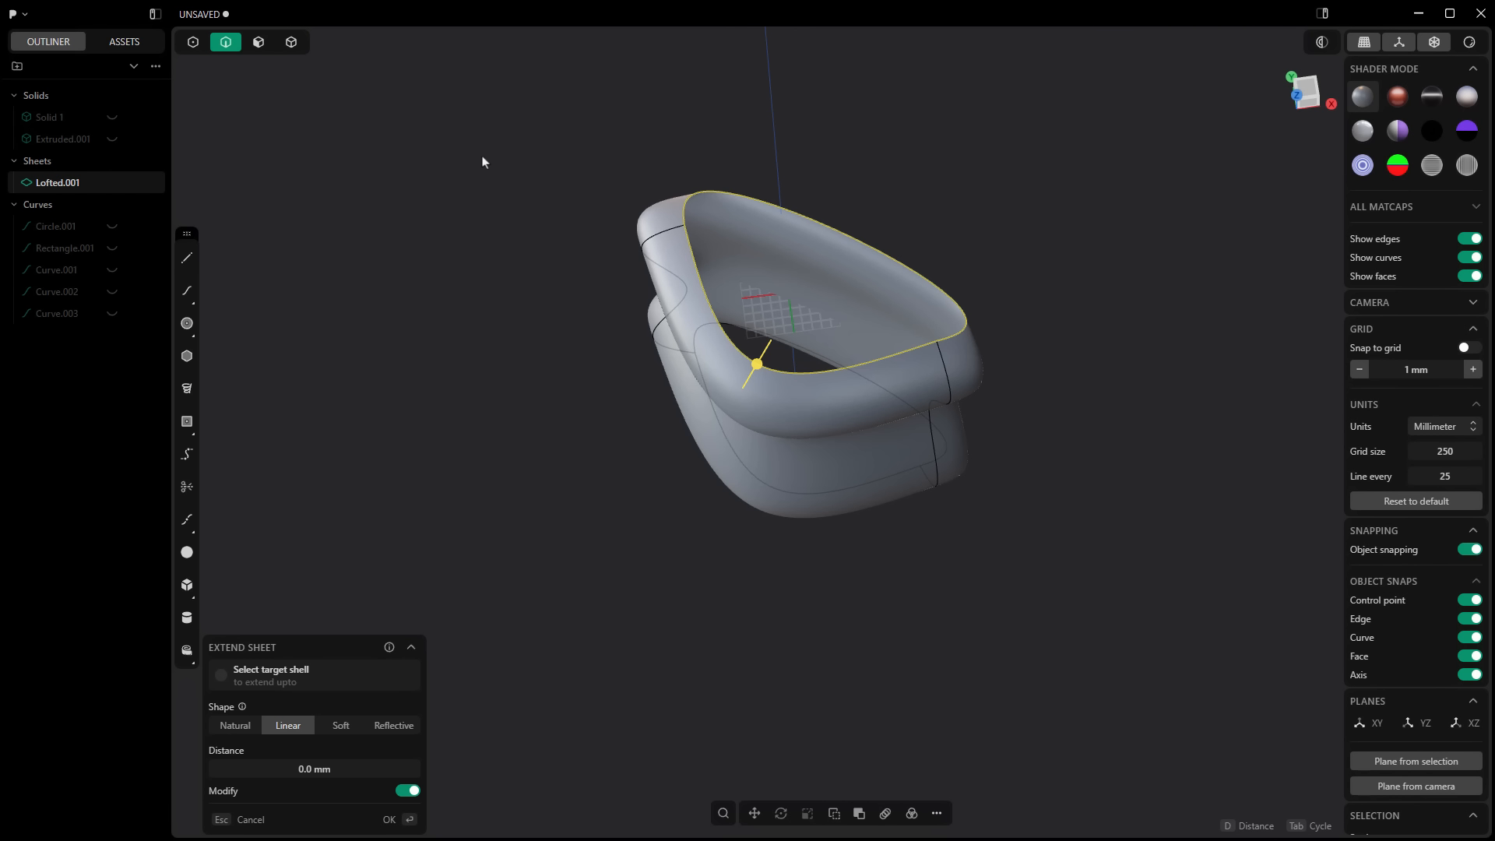
text(fpatch)
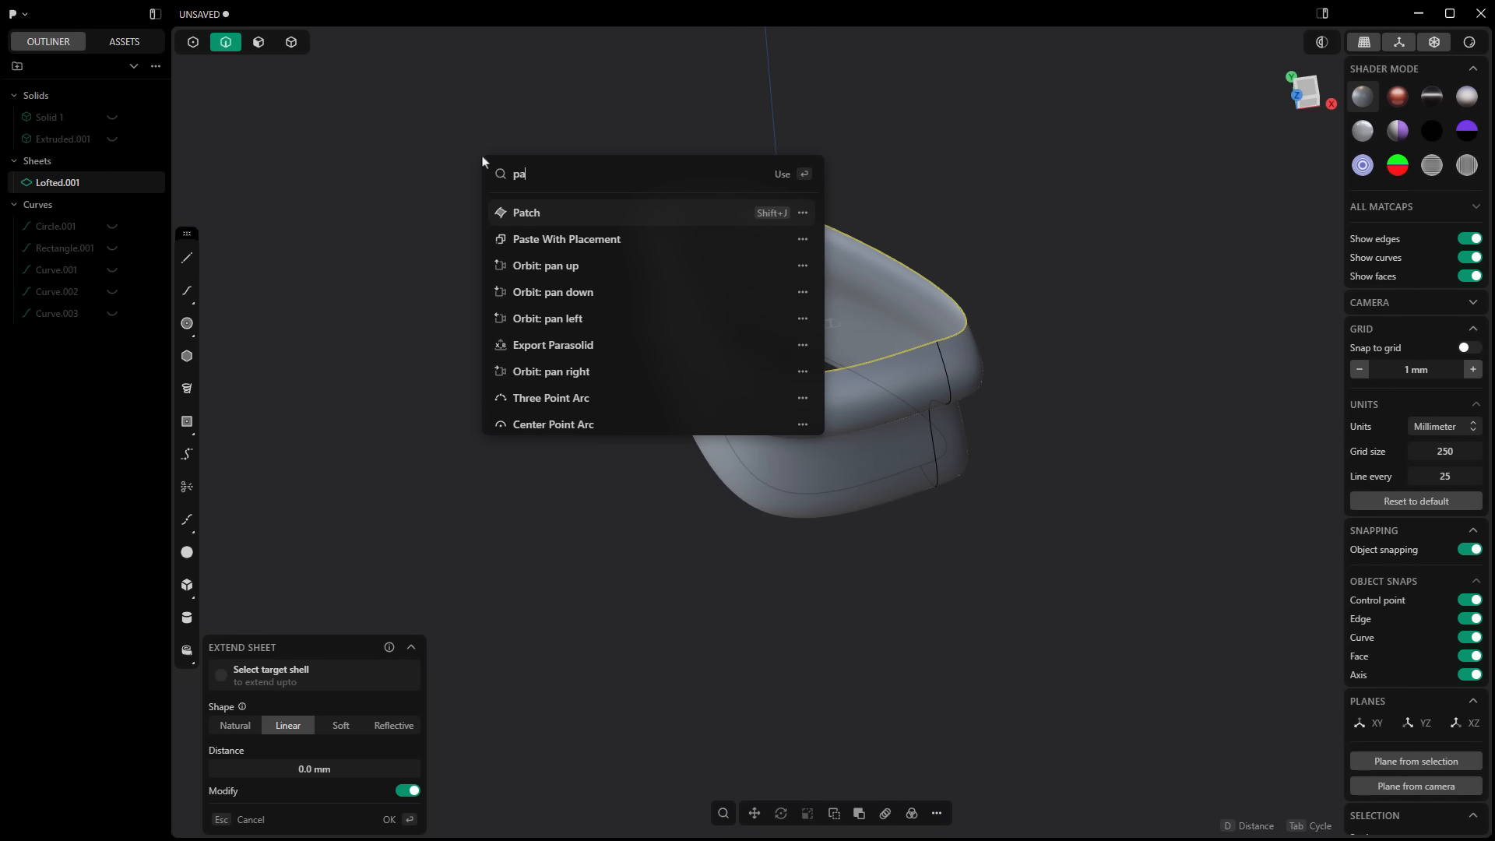
click(542, 214)
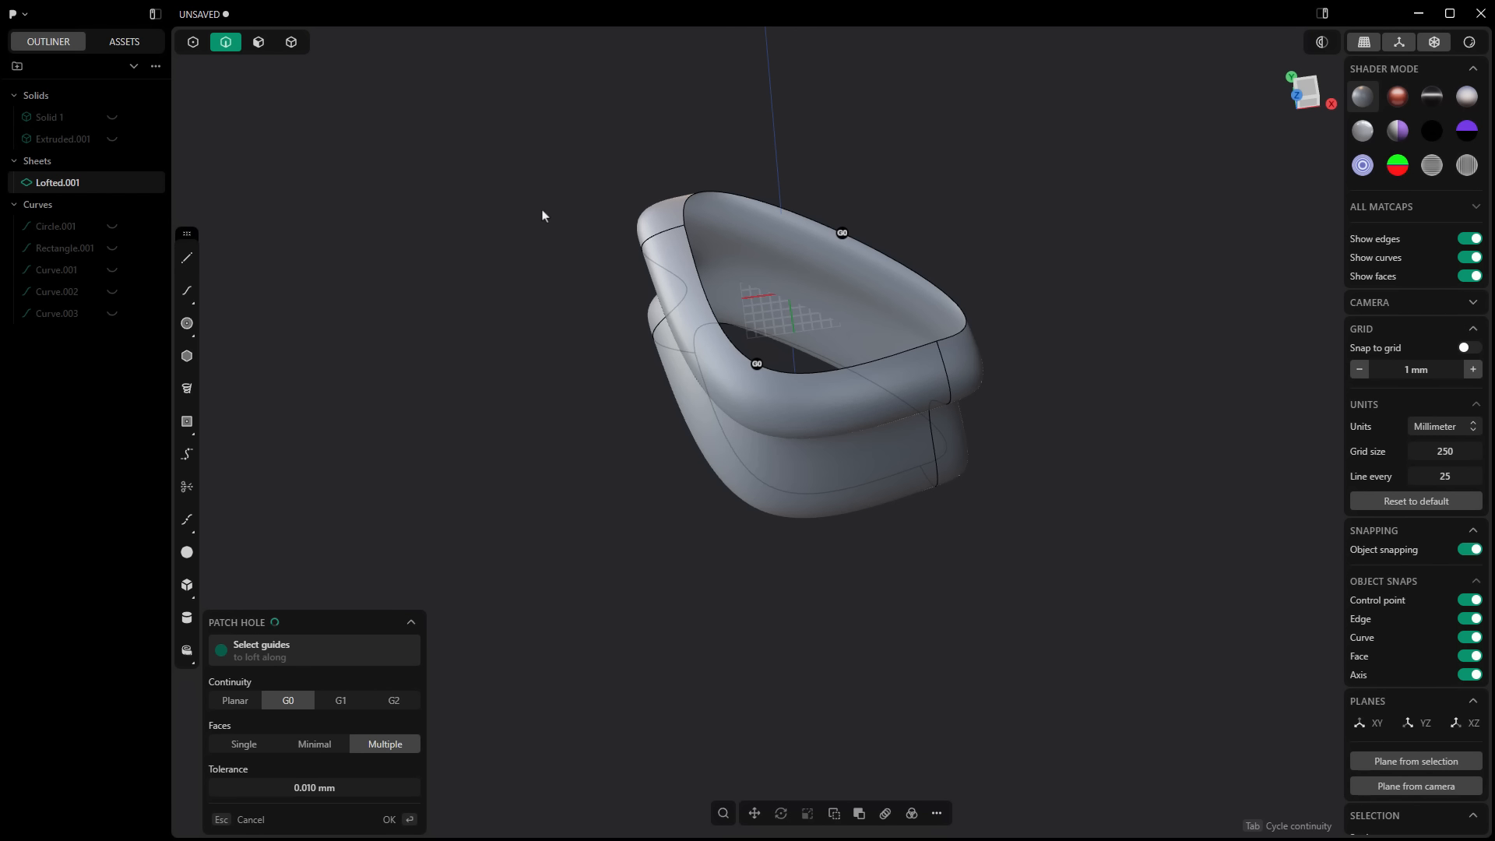
key(Return)
Step: Patch the bottom opening of the lofted sheet with G0 continuity to close the body
middle_drag(878, 615, 837, 454)
middle_drag(800, 562, 820, 466)
scroll(820, 465, up, 5)
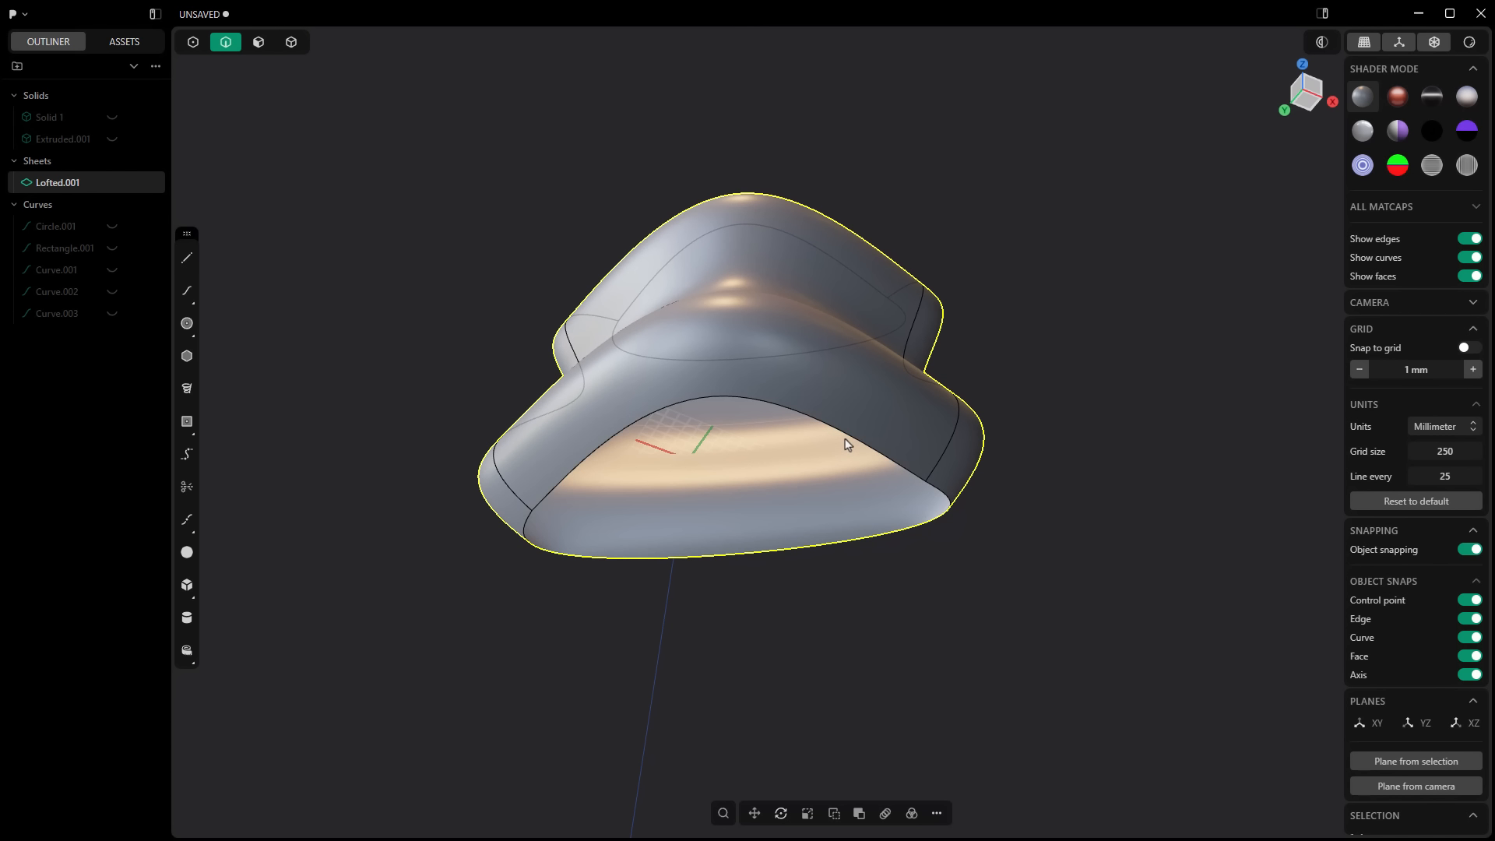
click(848, 441)
key(e)
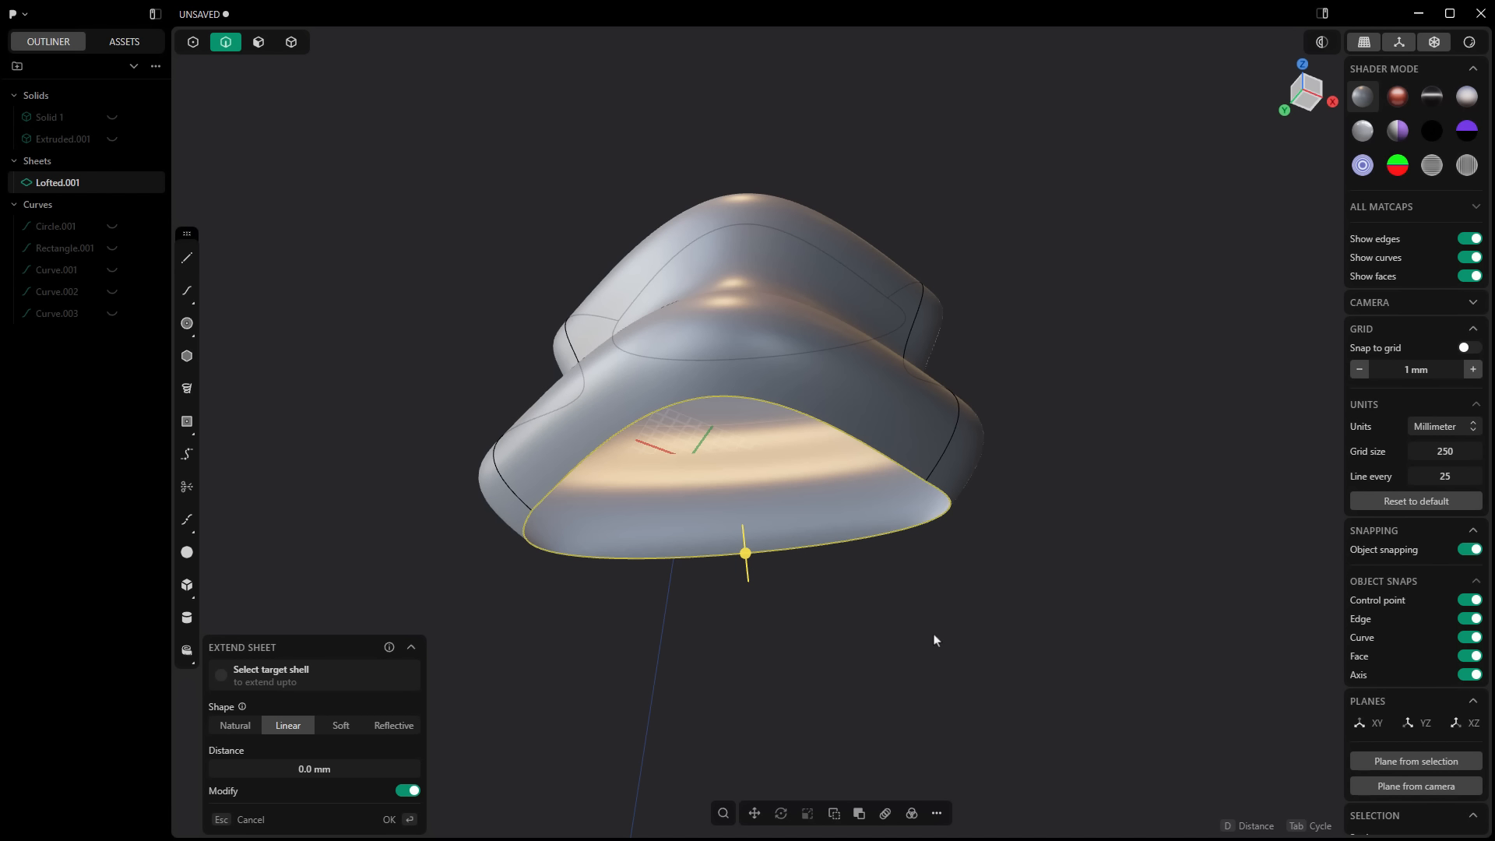
key(space)
text(pat)
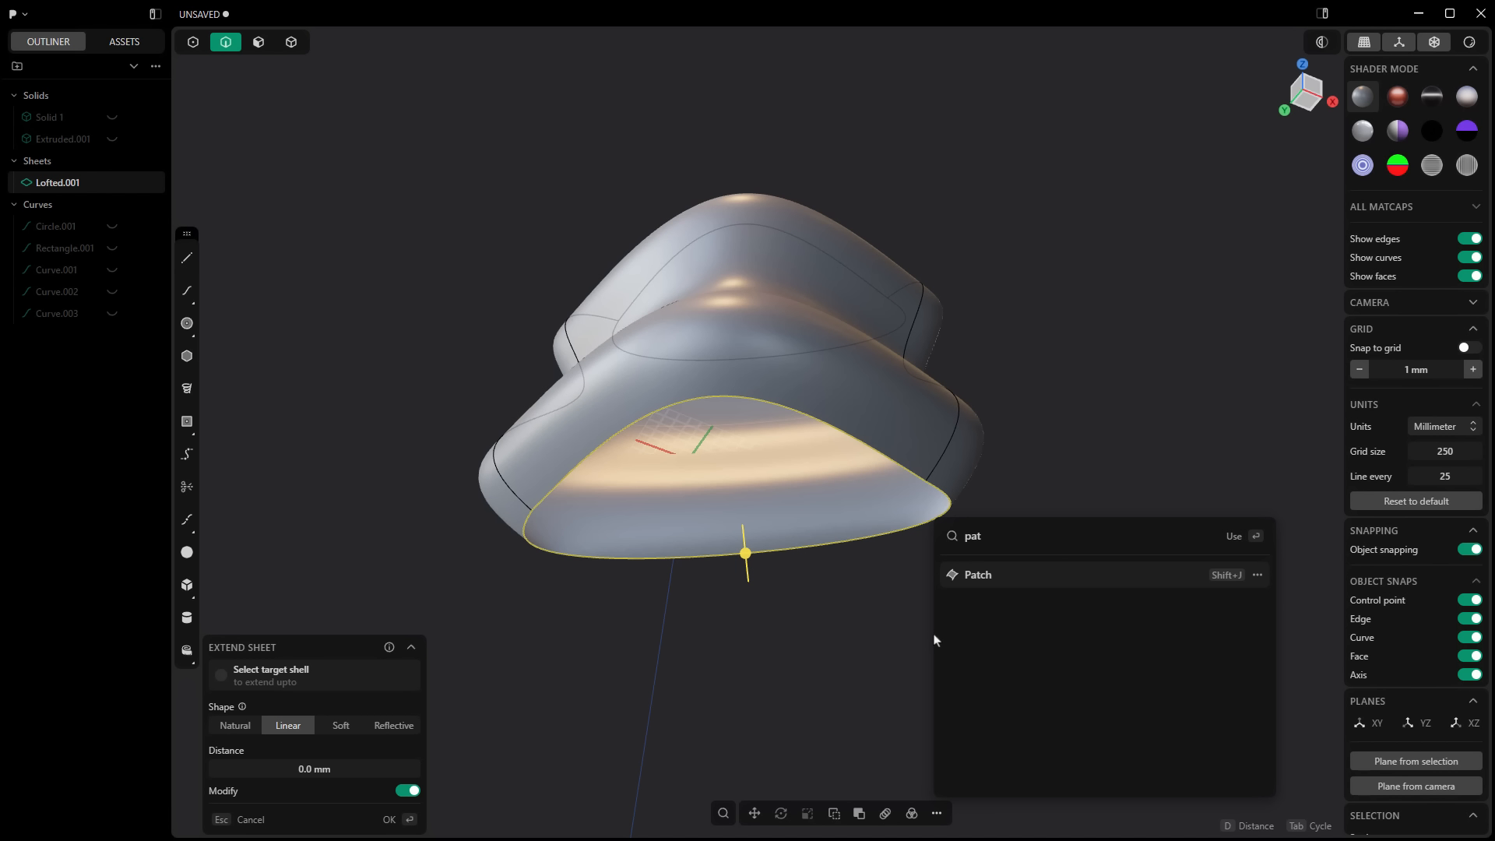
key(Return)
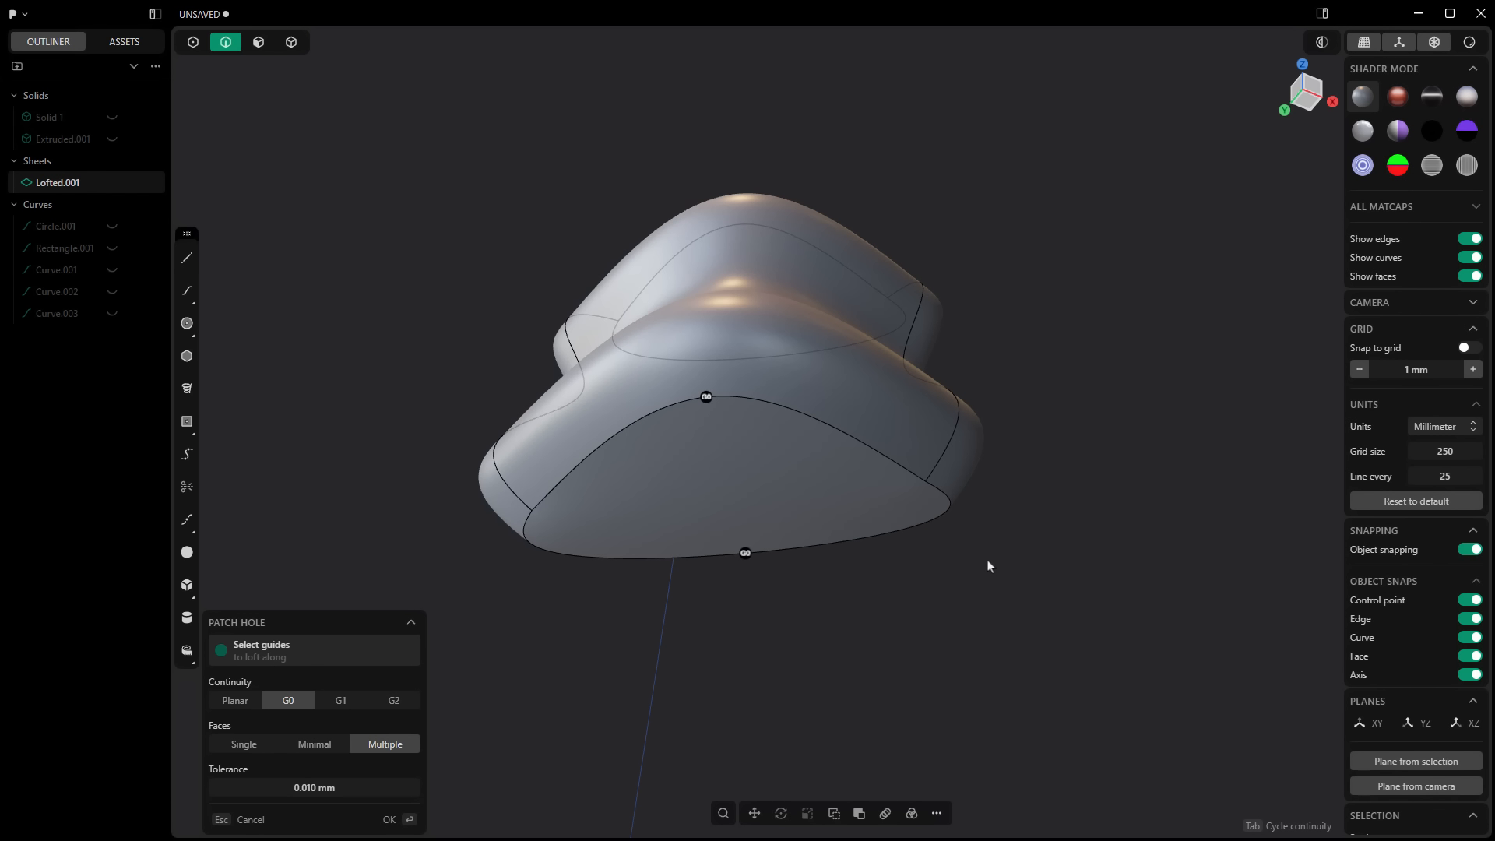
key(Return)
Step: Duplicate the large curved front face of the solid as a separate sheet and move it about -91 mm along X and -169 mm along Y
middle_drag(784, 400, 840, 397)
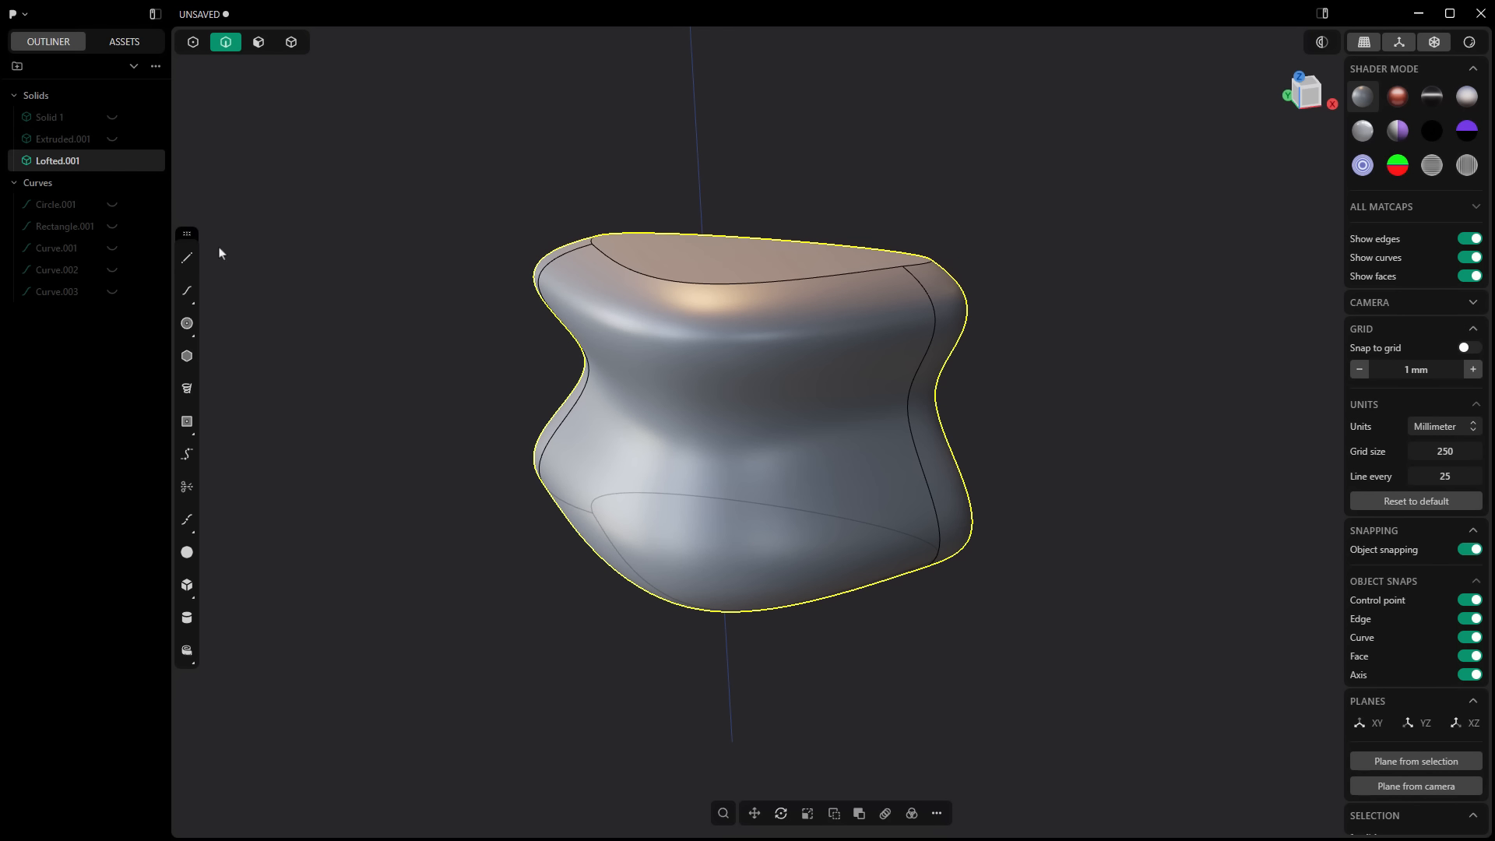
click(48, 169)
click(711, 352)
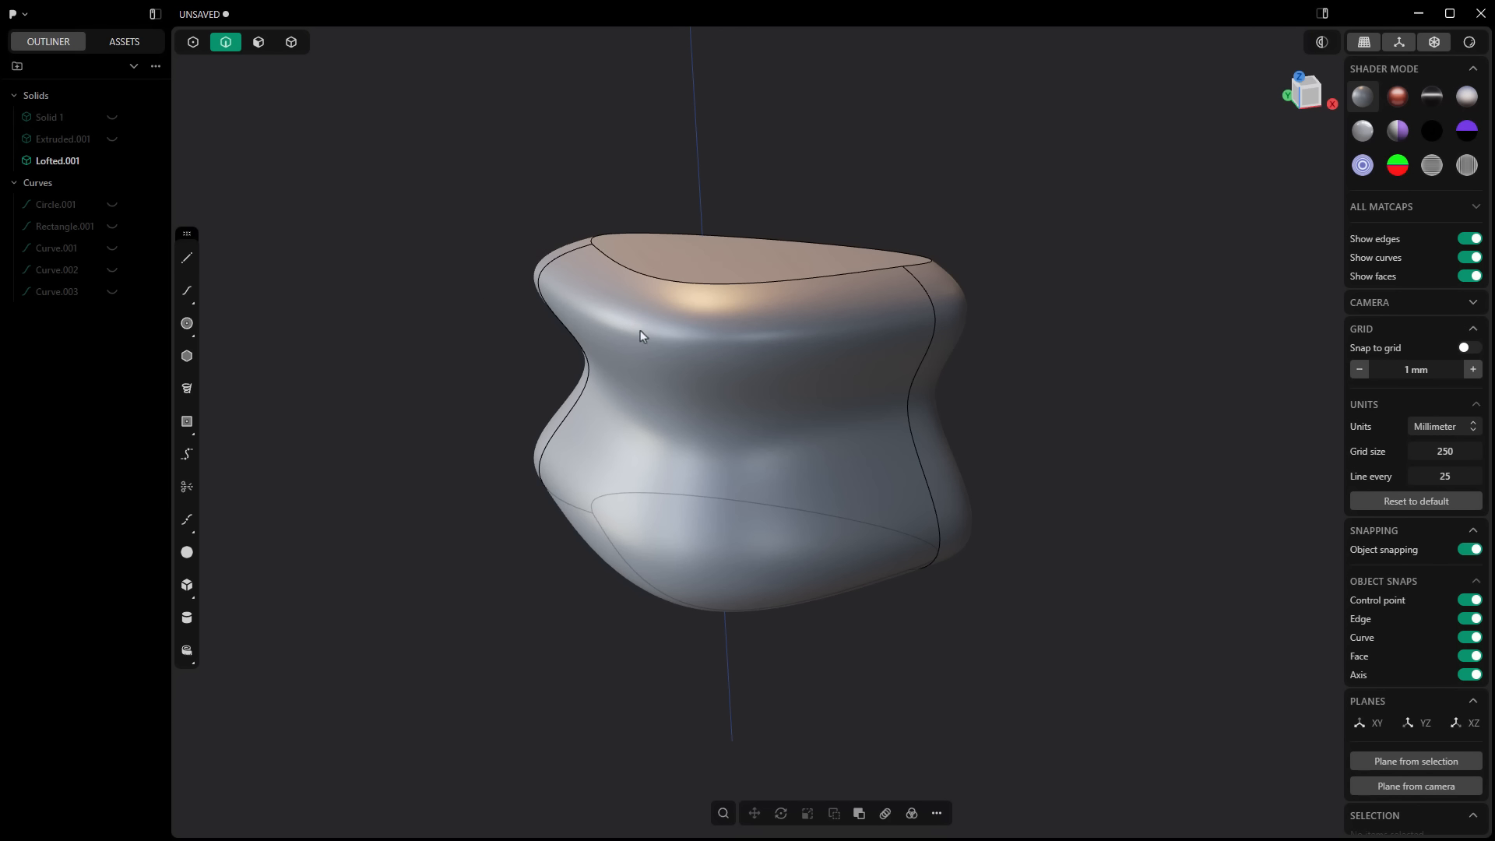
click(258, 45)
click(675, 372)
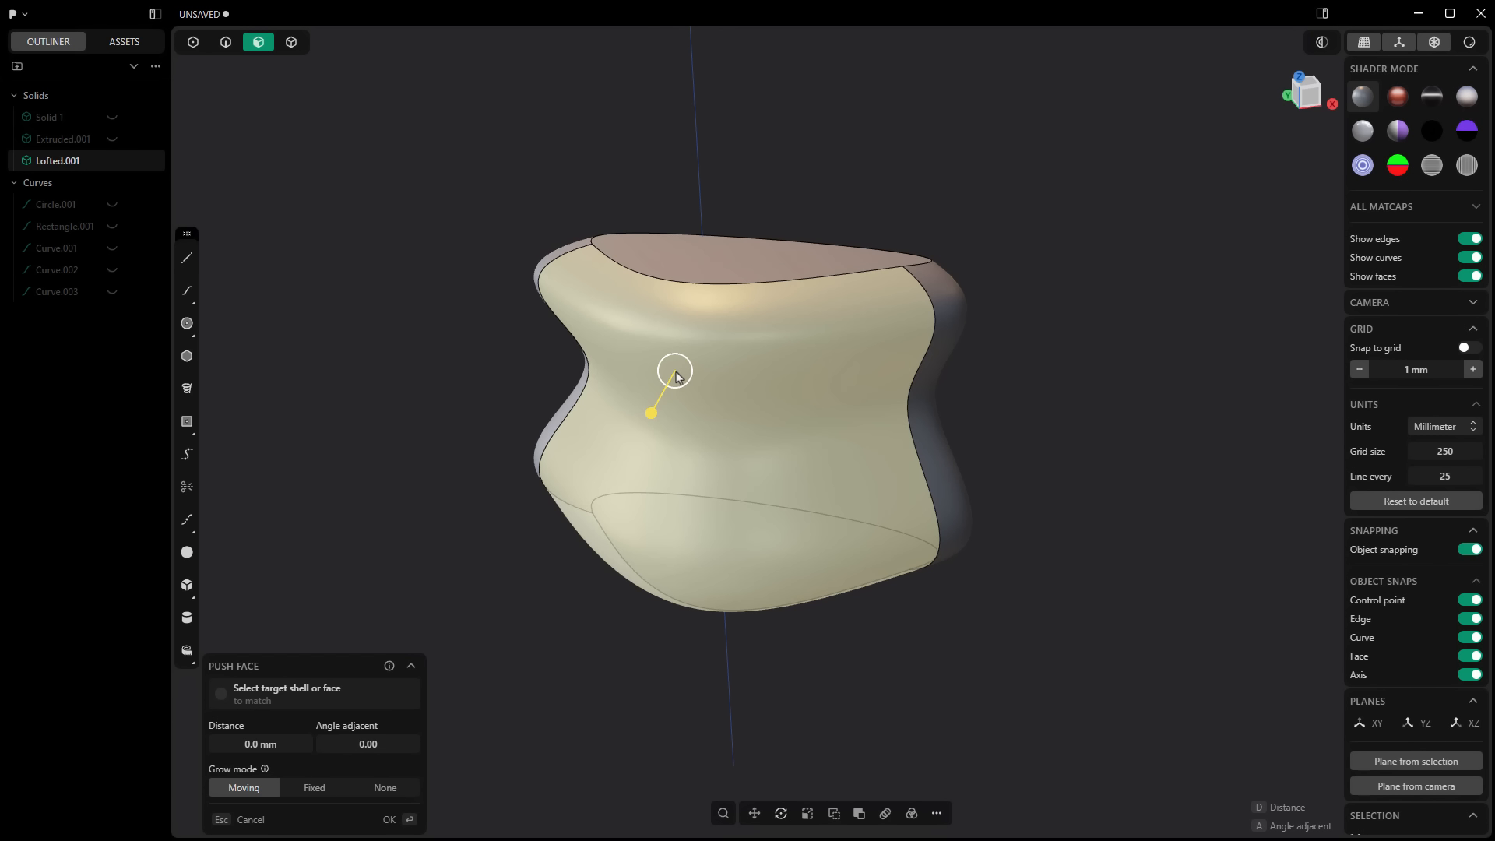
key(ctrl+d)
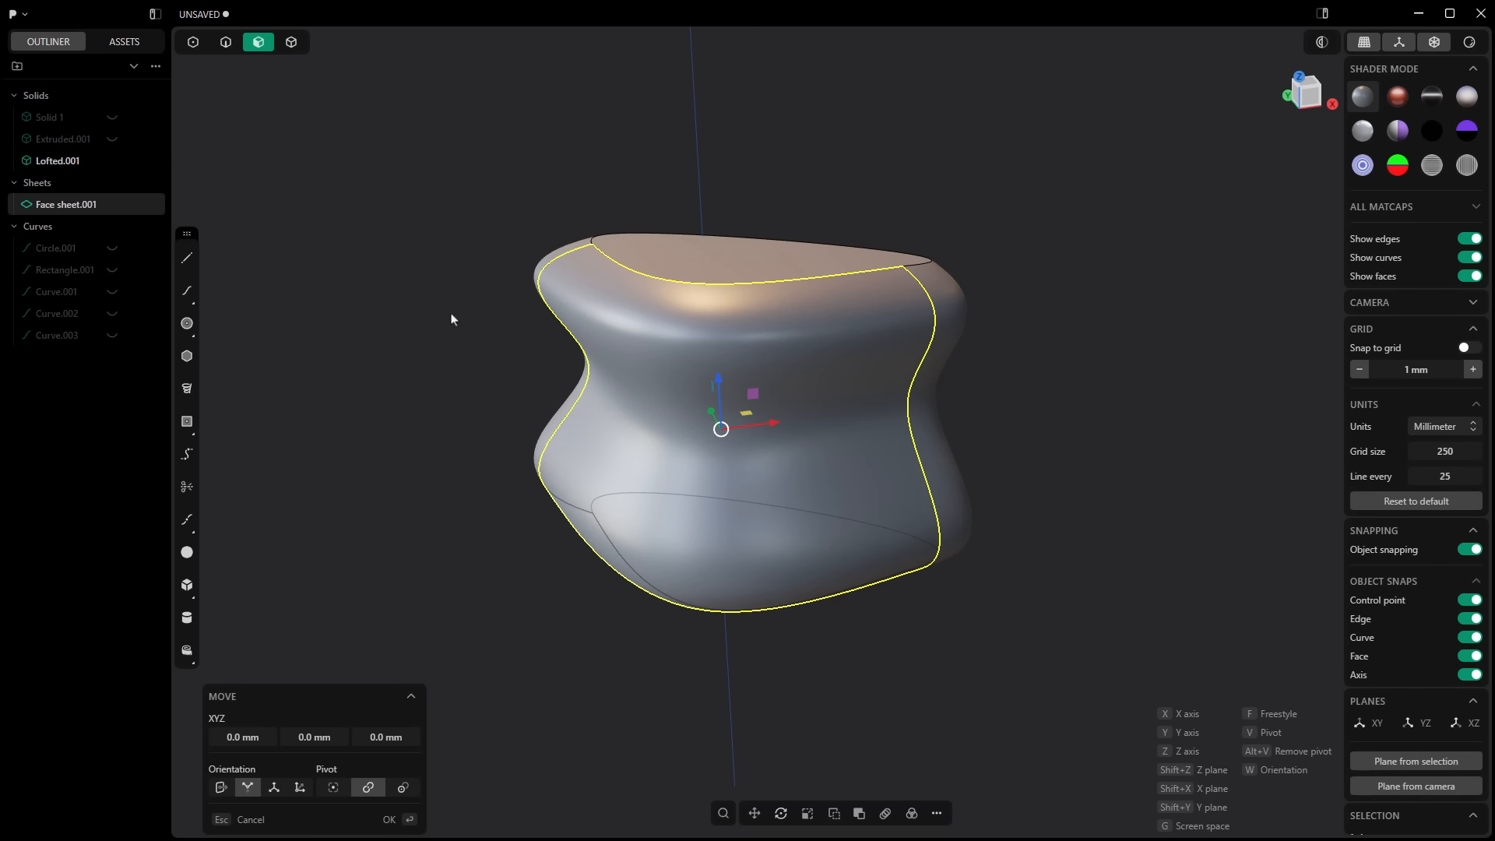
drag(744, 421, 711, 464)
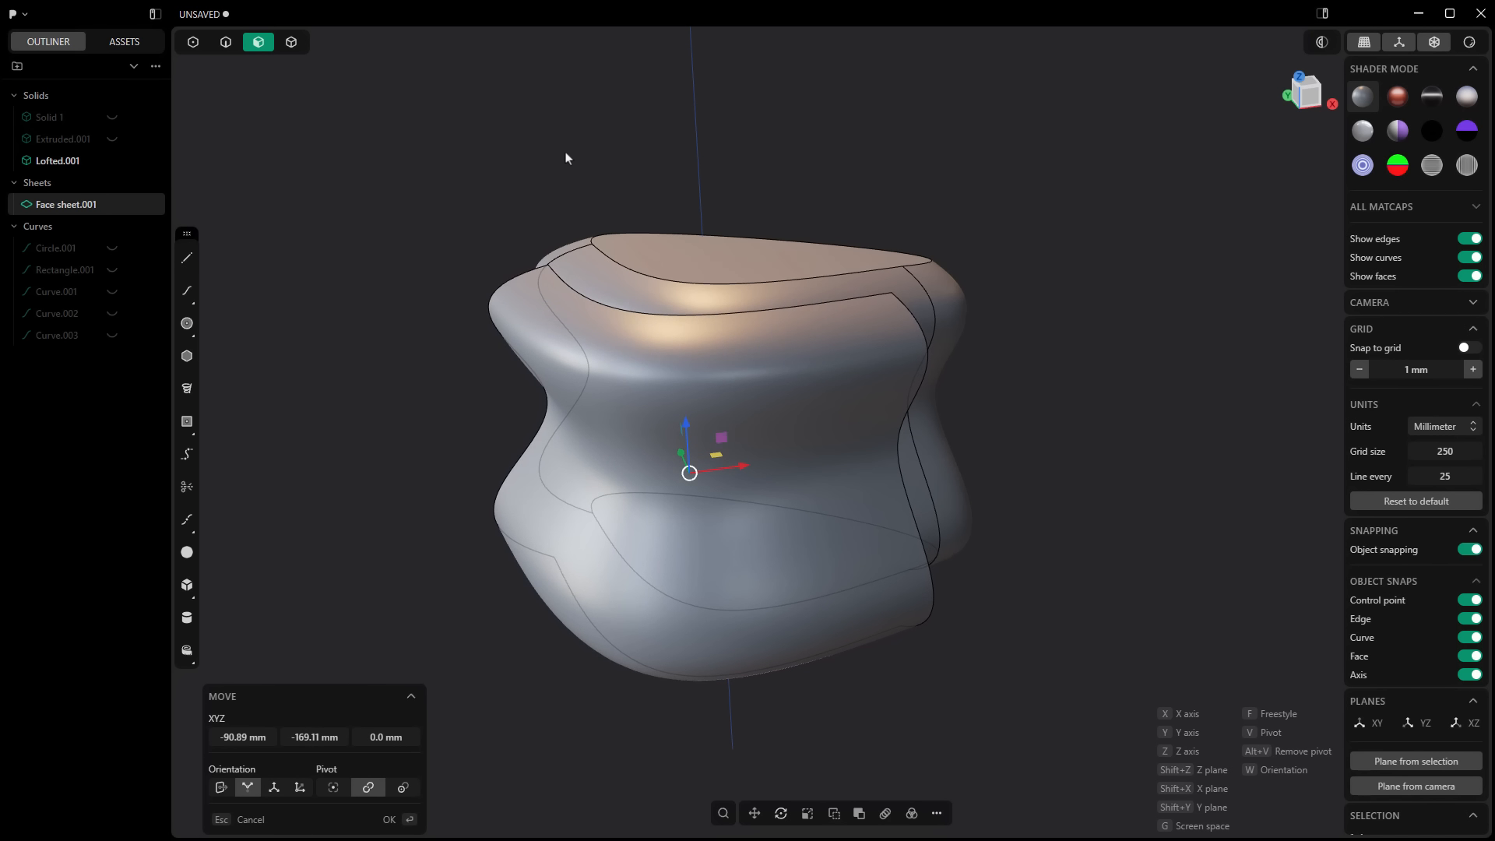
click(566, 158)
click(566, 158)
Step: Re-enable all selection modes and hide the lofted solid, leaving only the duplicated face sheet visible
click(643, 251)
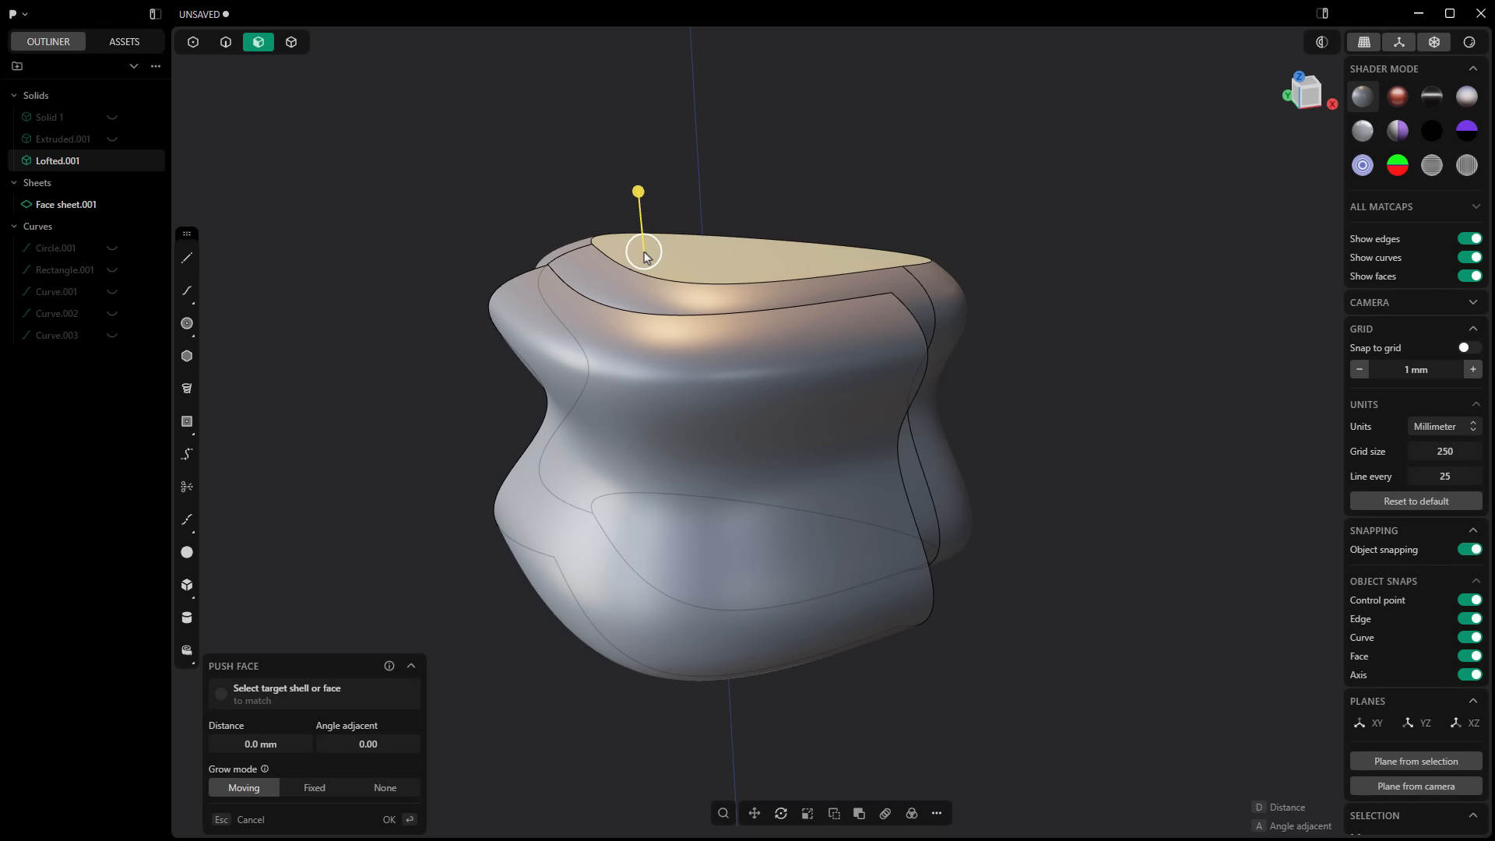
click(518, 159)
key(5)
click(714, 280)
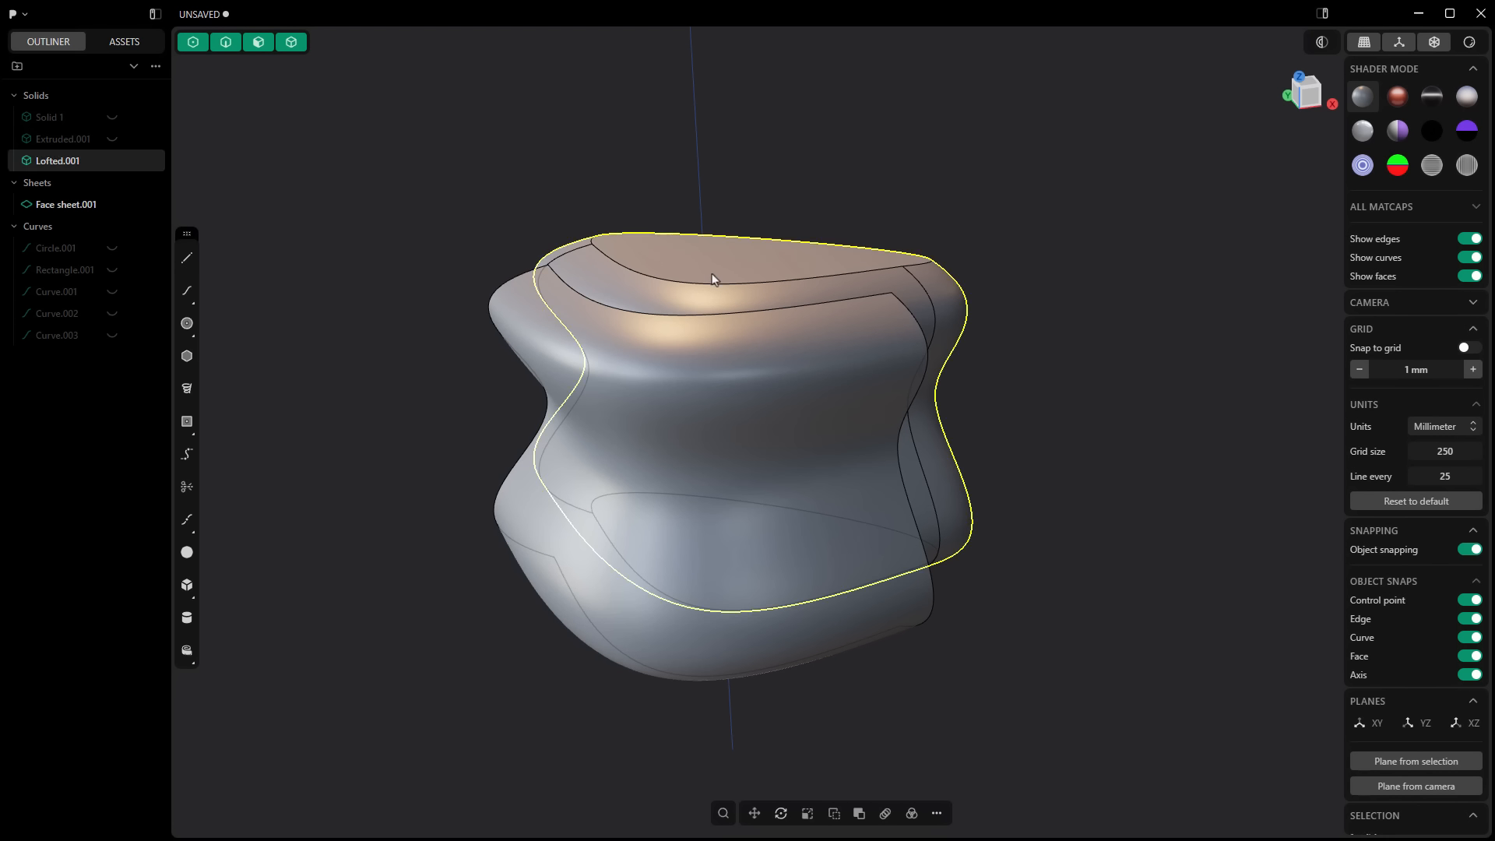
key(h)
Step: Model a cylinder of about 123 mm radius from the right-side view, running along X through the curved face sheet
middle_drag(819, 228, 894, 457)
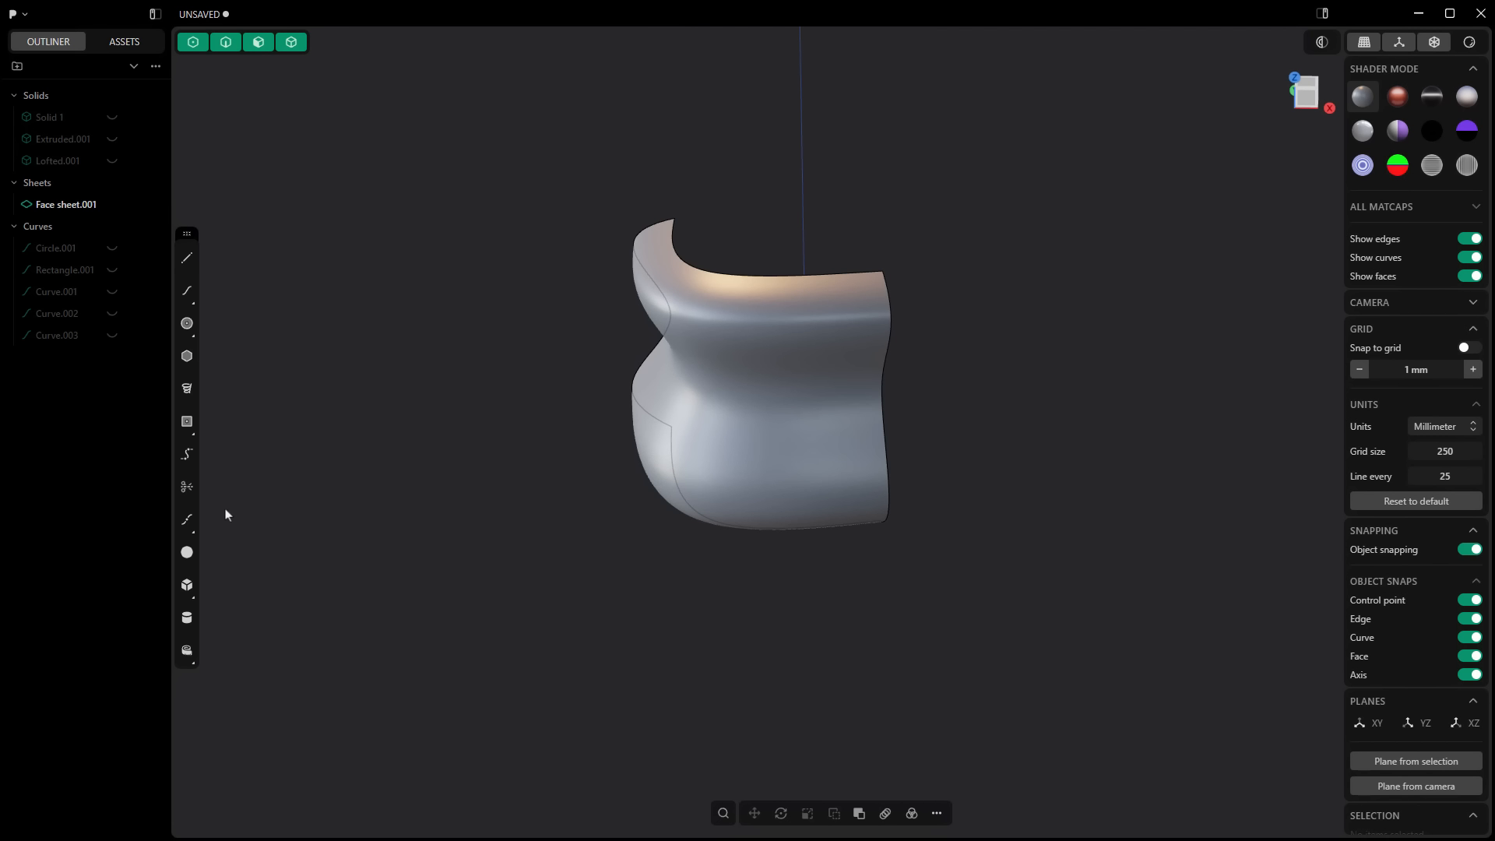
click(187, 617)
middle_drag(834, 317, 747, 282)
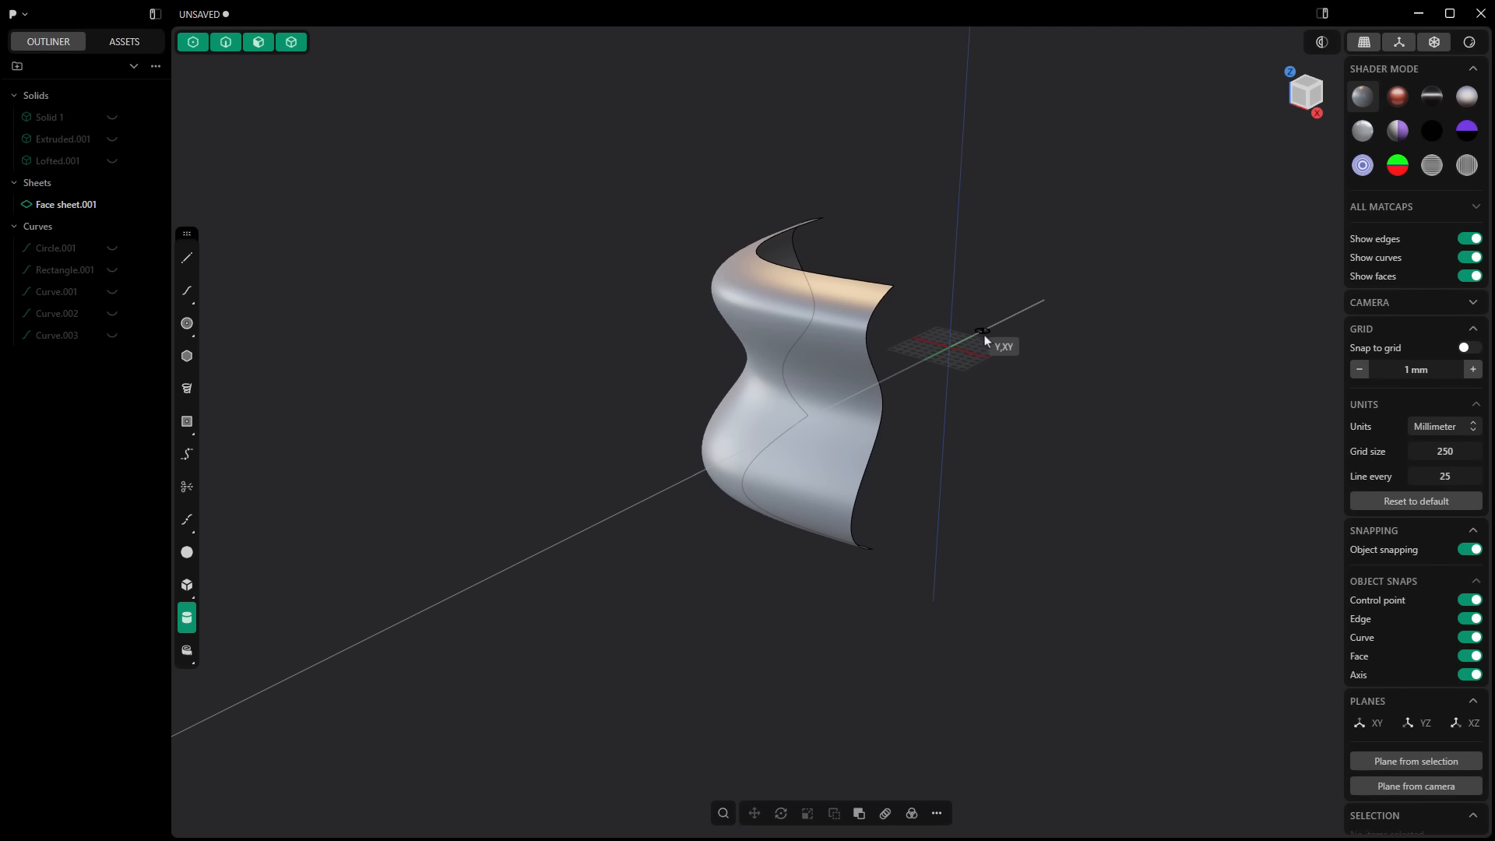
key(KP_3)
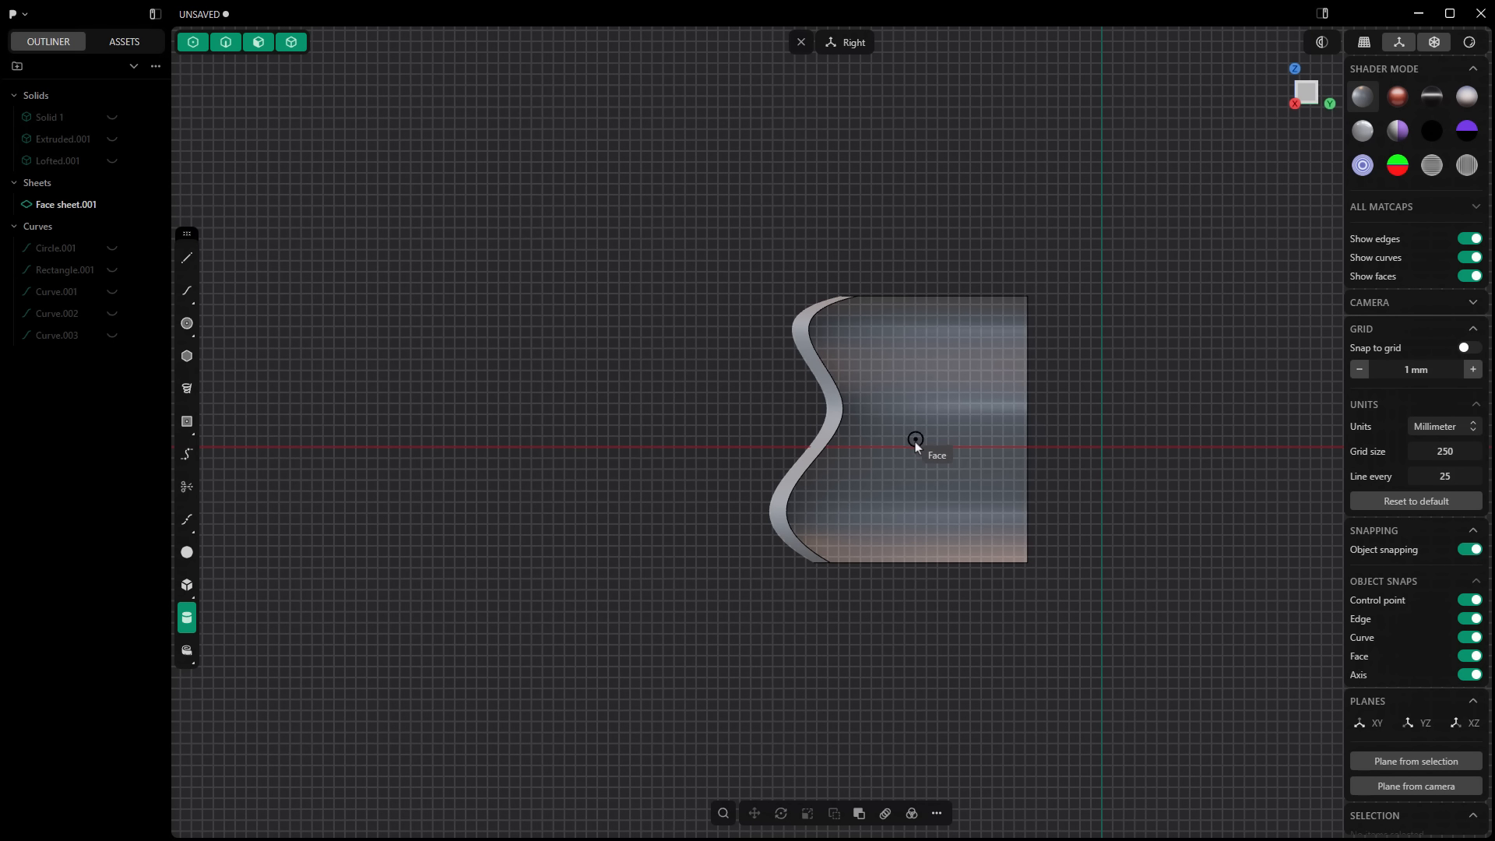
click(951, 491)
middle_drag(951, 490, 982, 486)
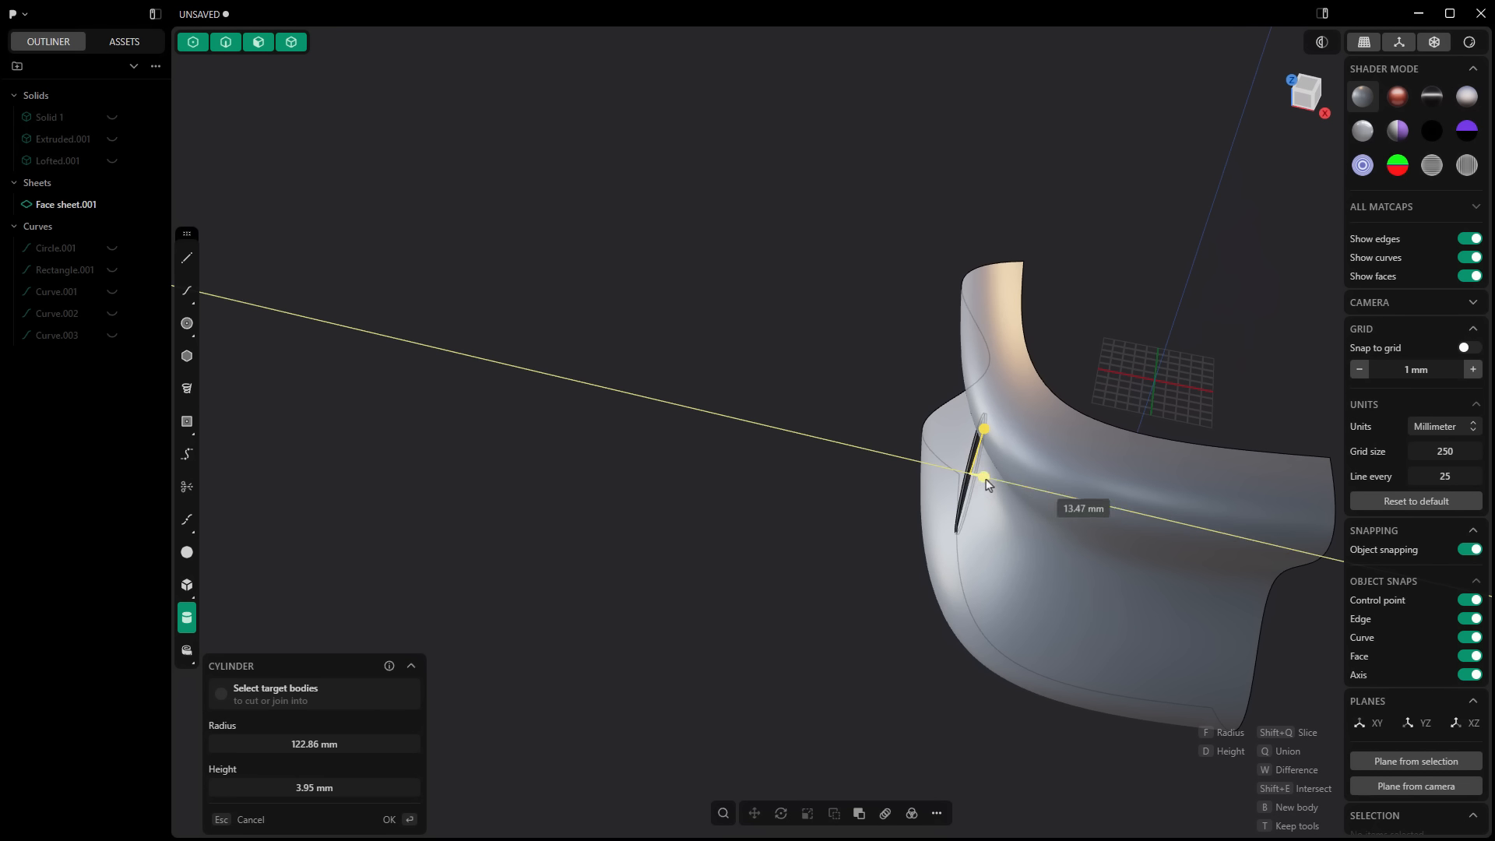
click(1188, 537)
Step: Move the cylinder about -203 mm along X so that it sticks out through the curved face sheet
middle_drag(874, 543, 938, 581)
key(x)
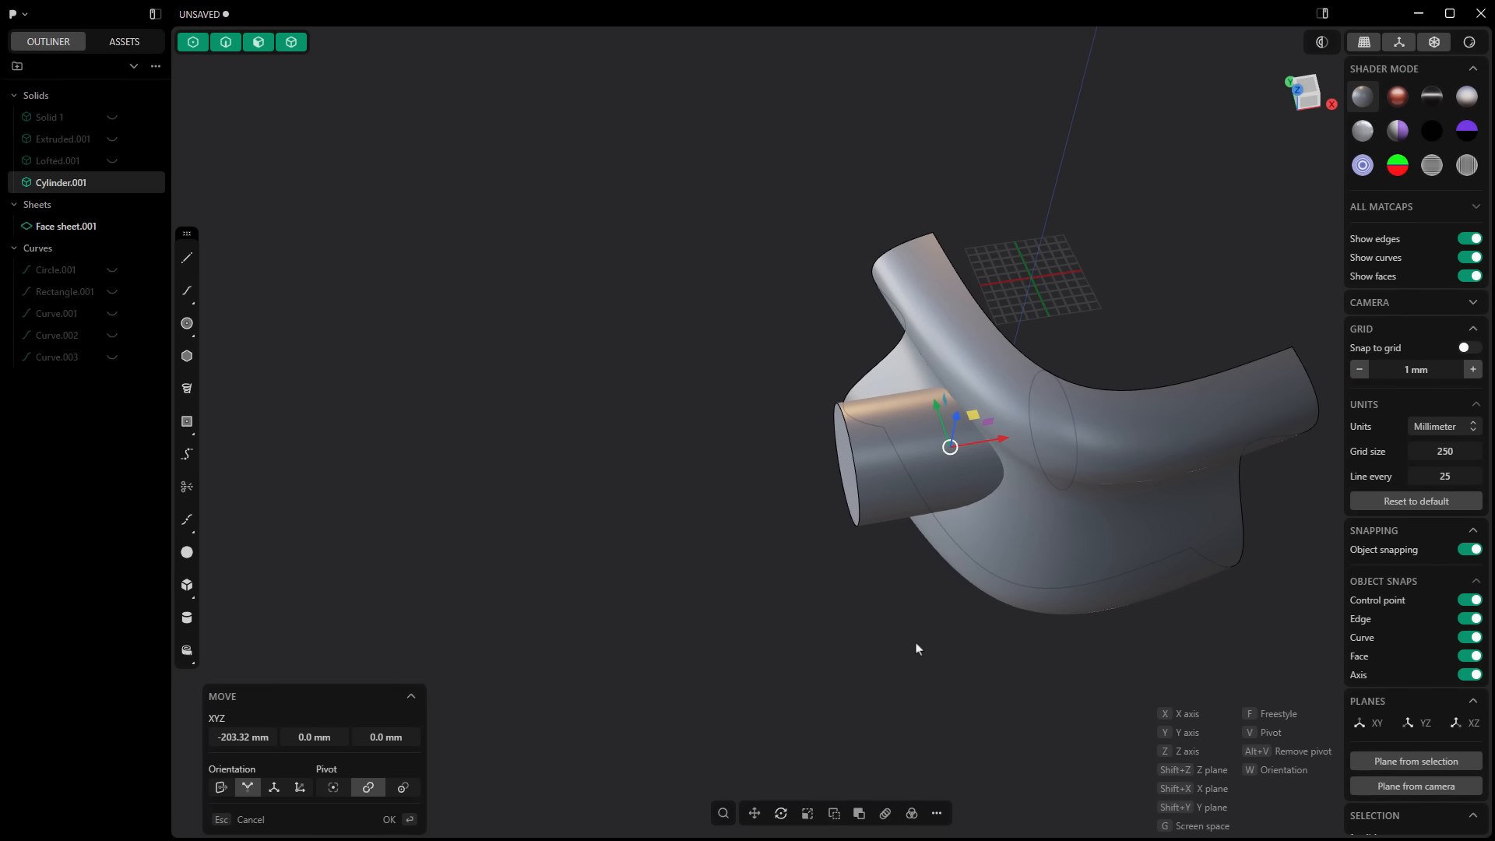
click(919, 647)
click(919, 648)
middle_drag(919, 648, 971, 587)
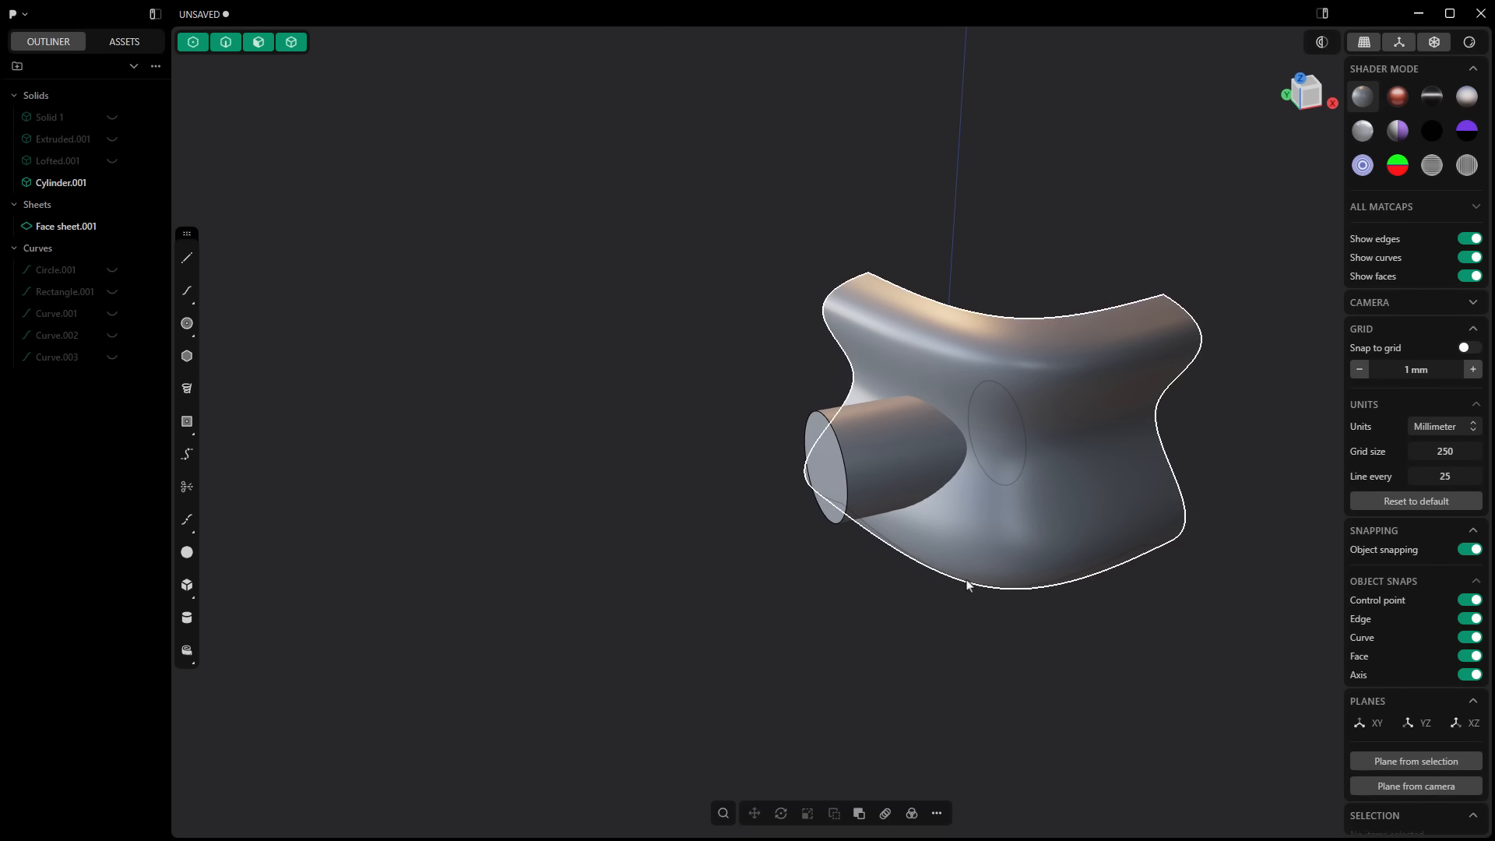
Step: Cut the cylinder in two using the curved face sheet as the cutter
click(937, 813)
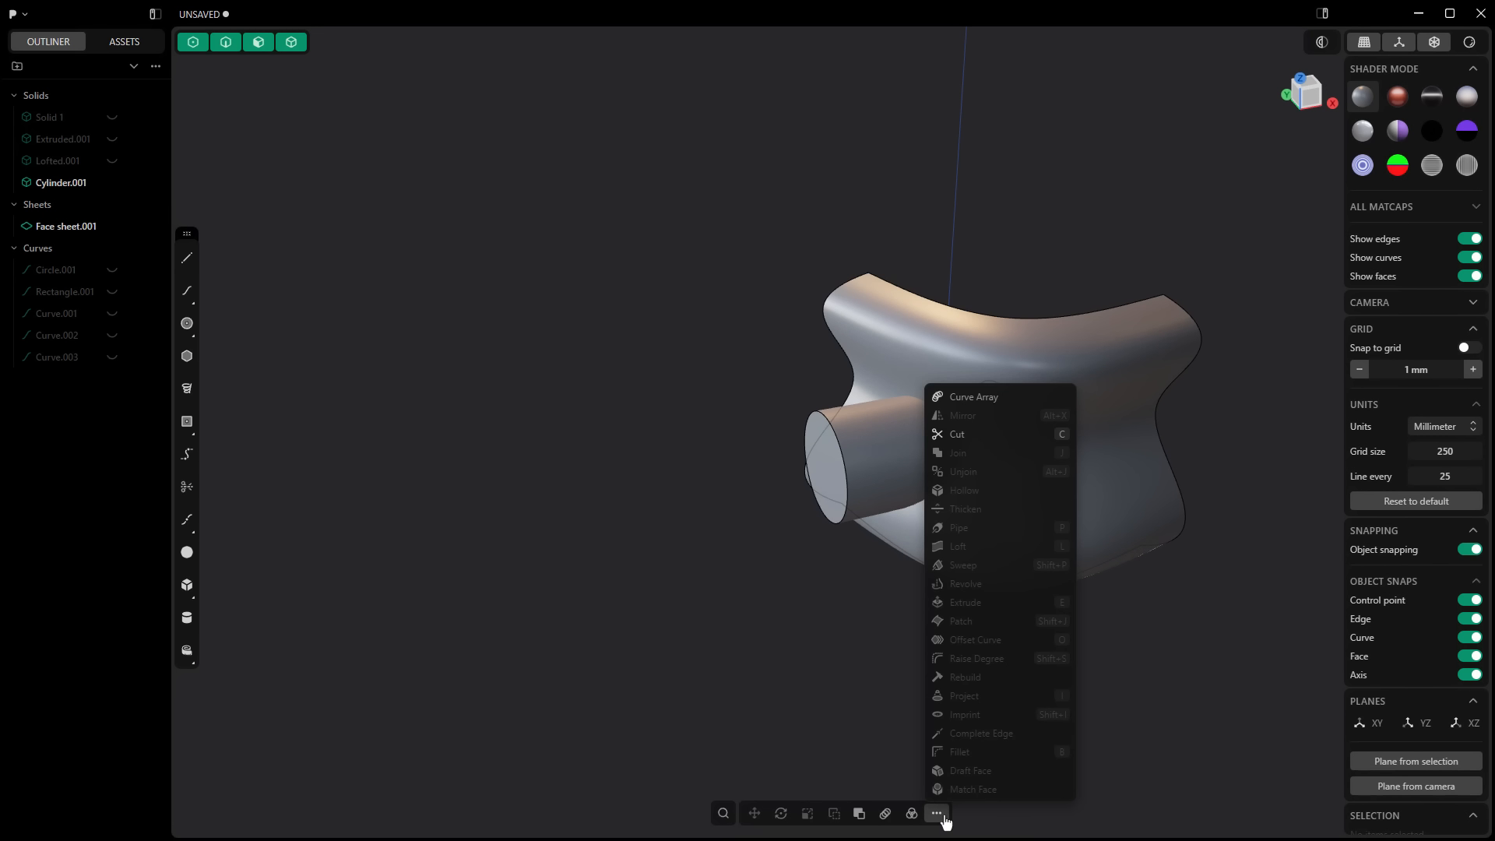
click(993, 441)
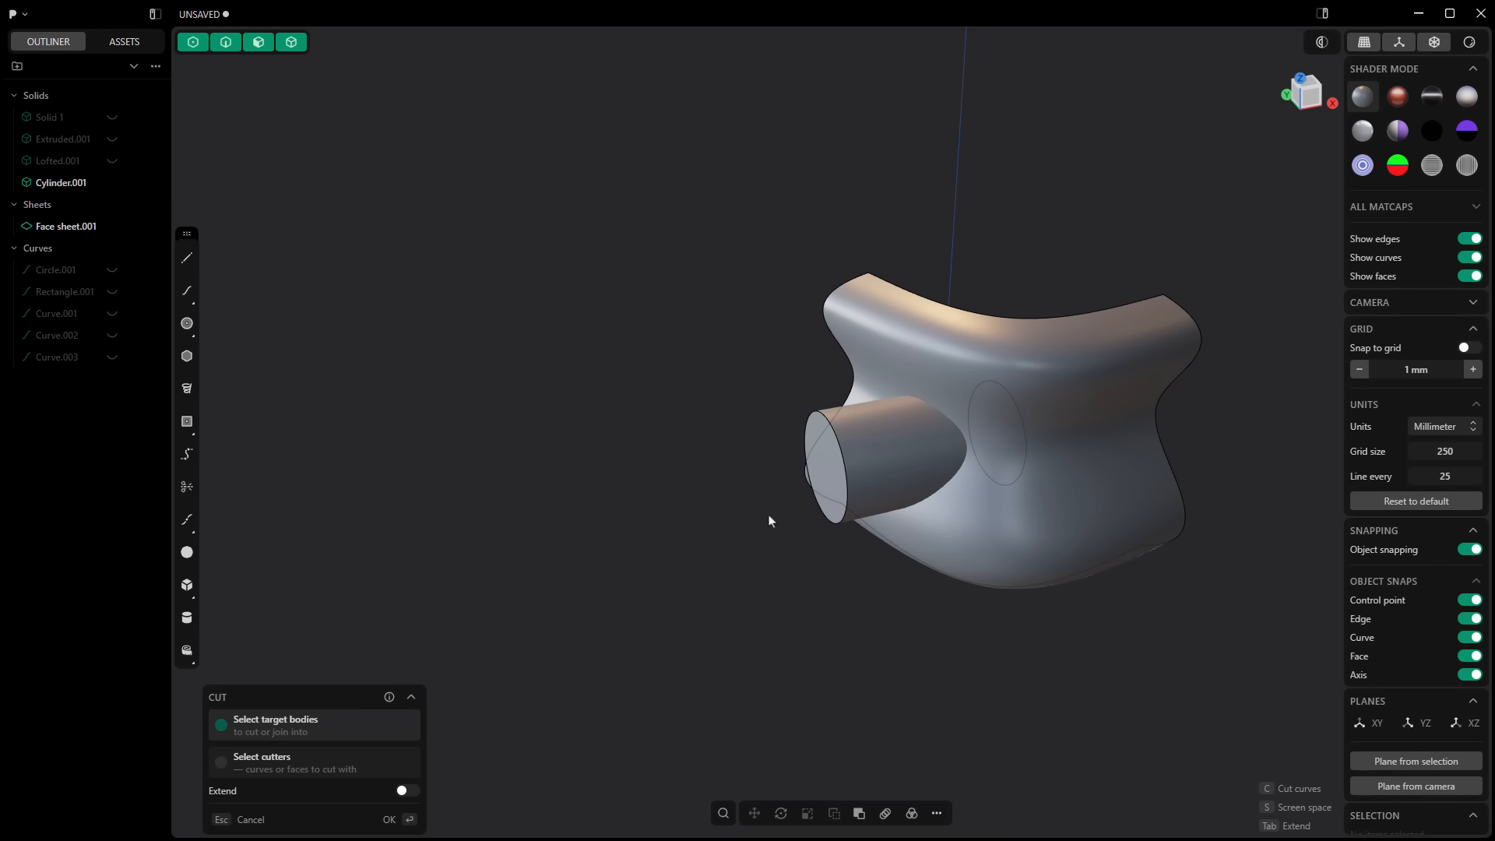
click(936, 352)
right_click(652, 295)
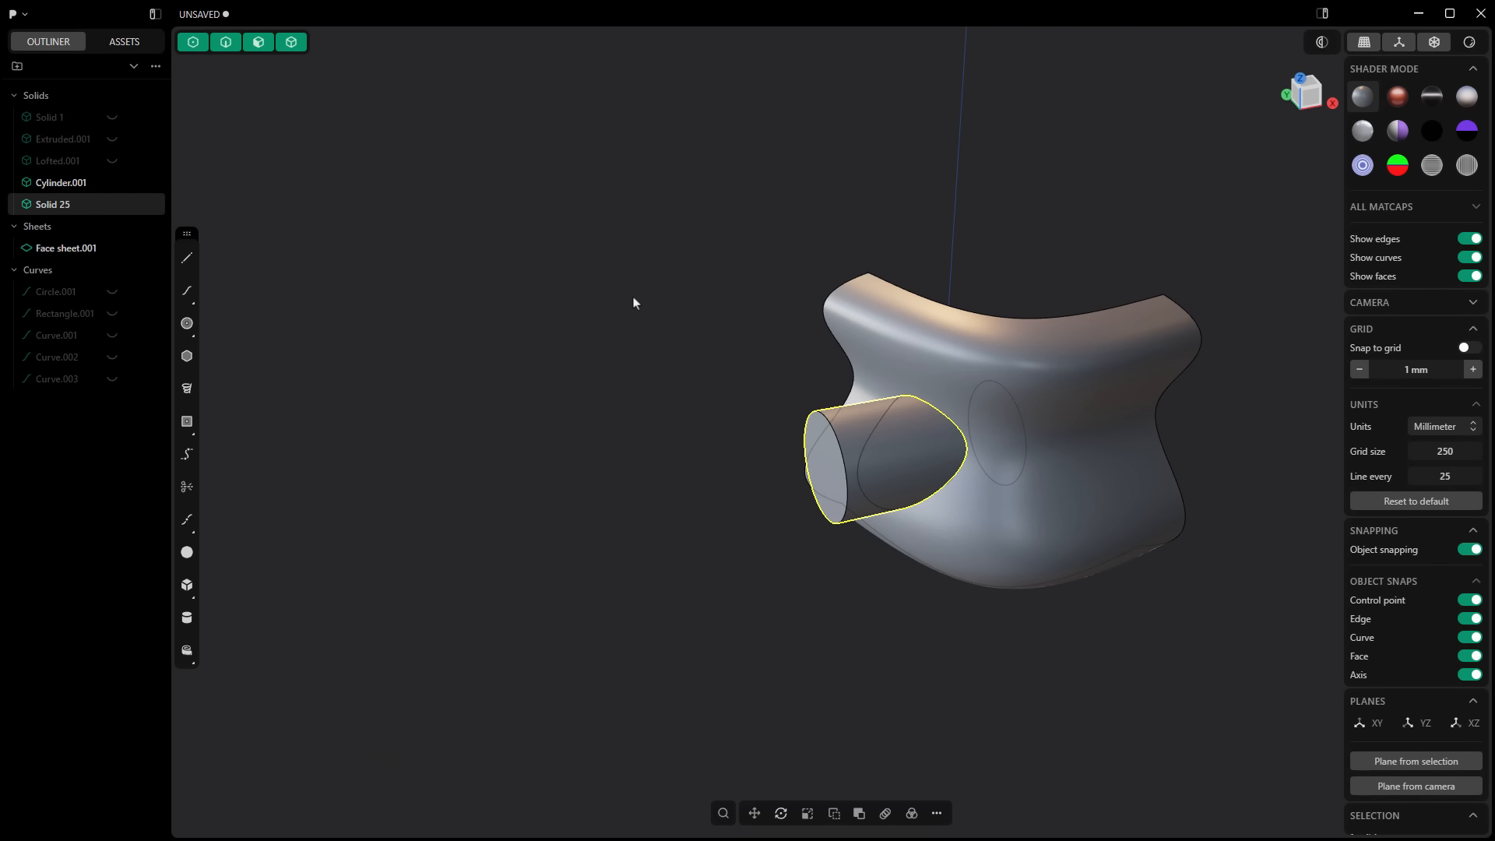
Step: Hide the face sheet and move the outer cylinder piece away from the other half along X
click(112, 248)
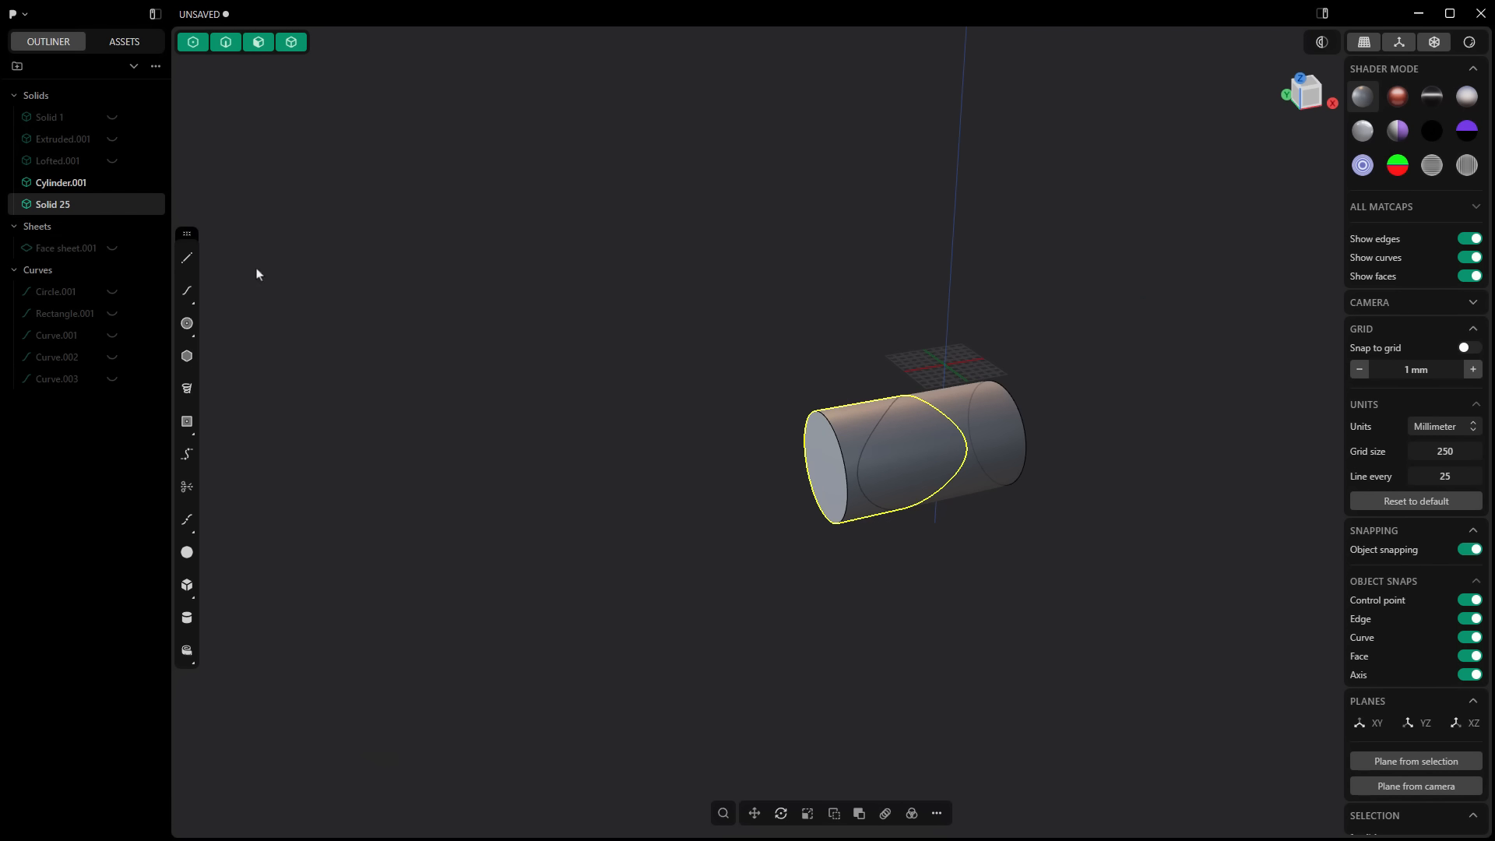
click(893, 481)
key(g)
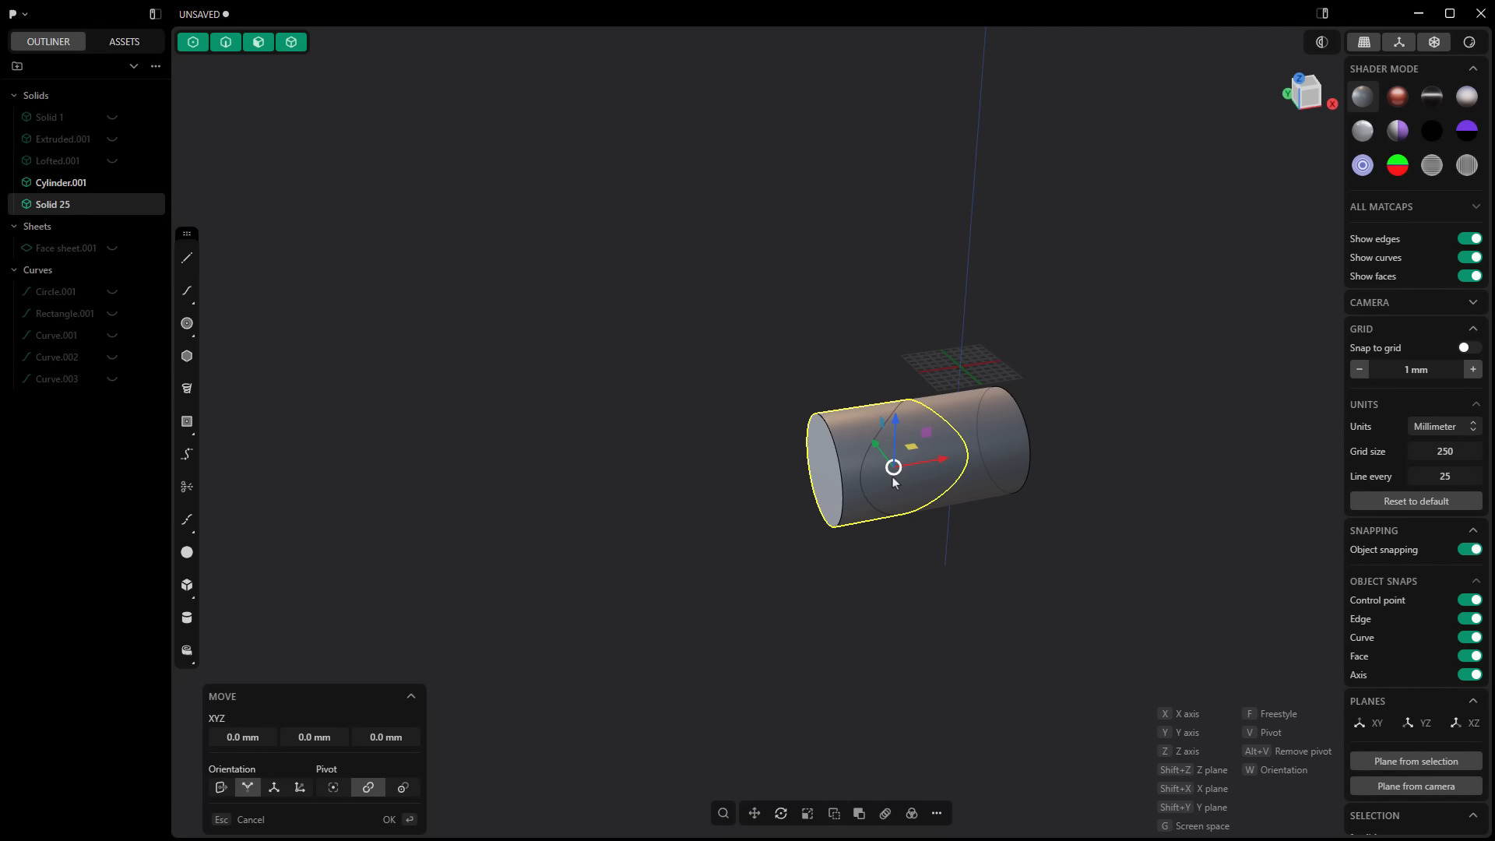
key(x)
click(727, 496)
right_click(915, 592)
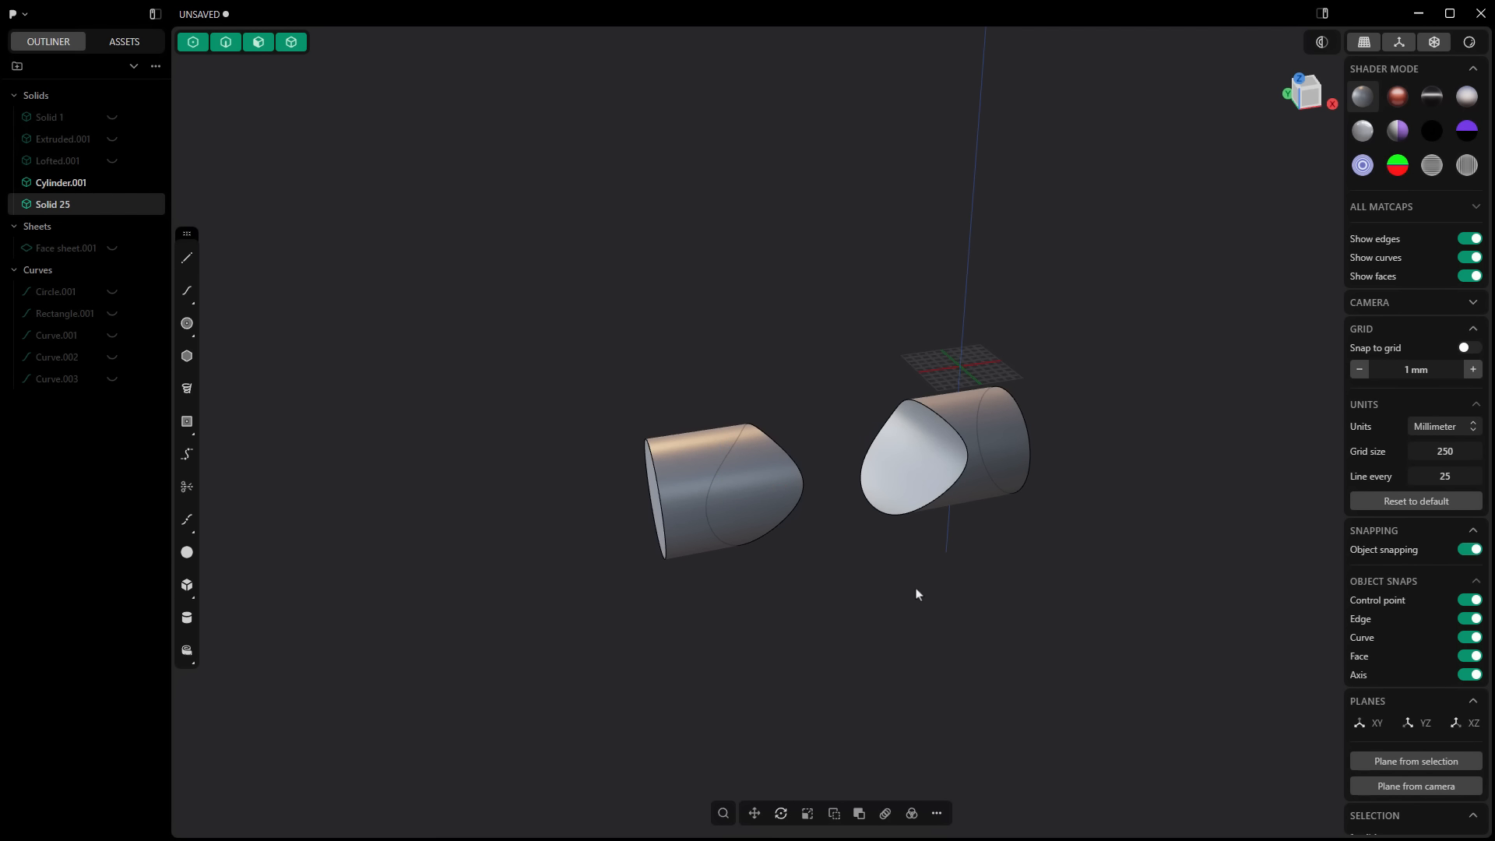
click(919, 585)
middle_drag(921, 585, 963, 574)
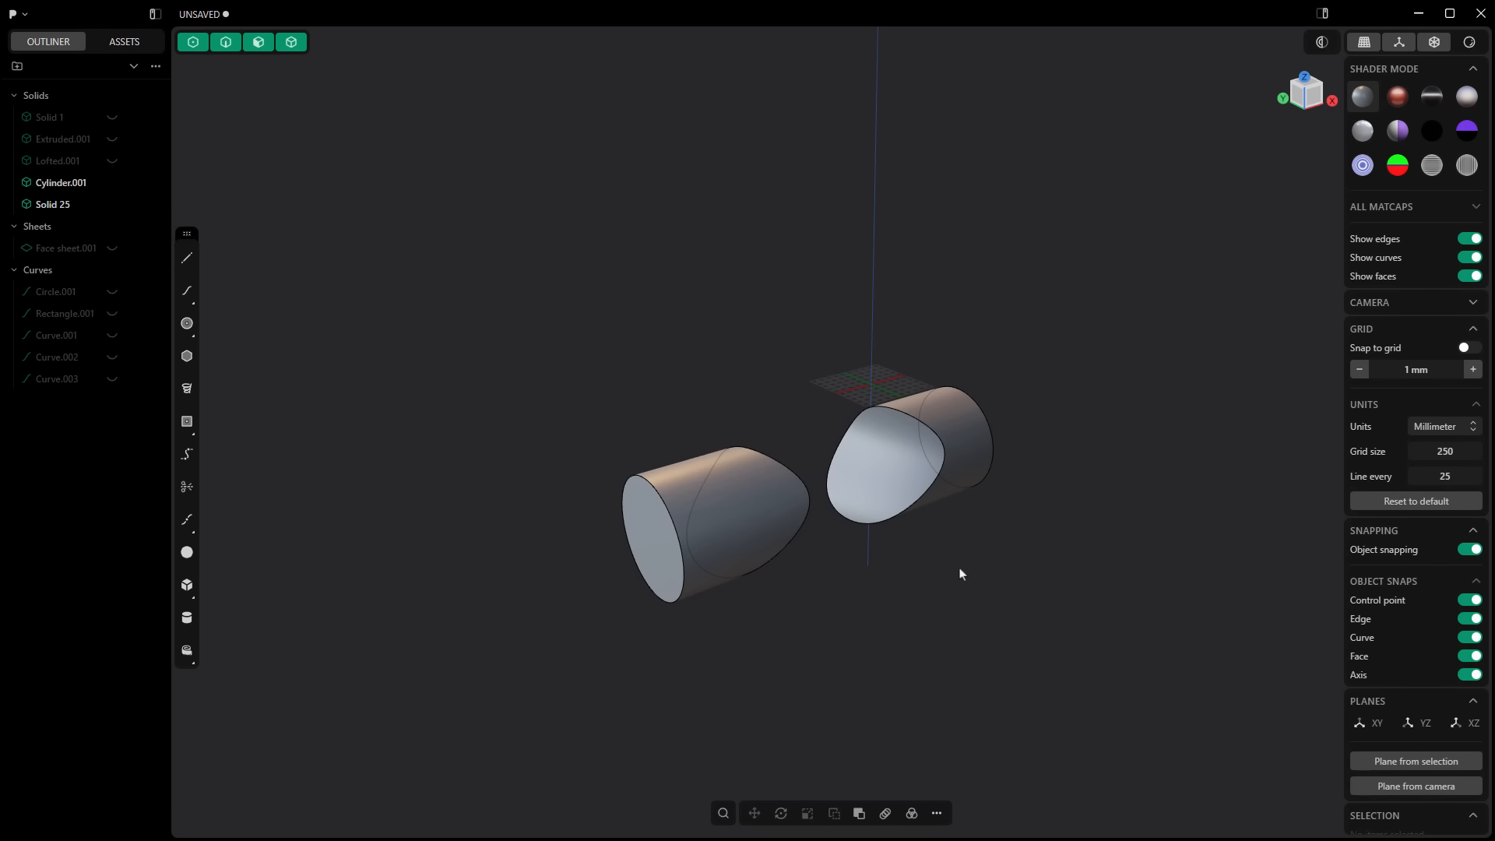
Step: Hide both cylinder pieces and the lofted solid, and display Solid 1 framed in the view
click(111, 161)
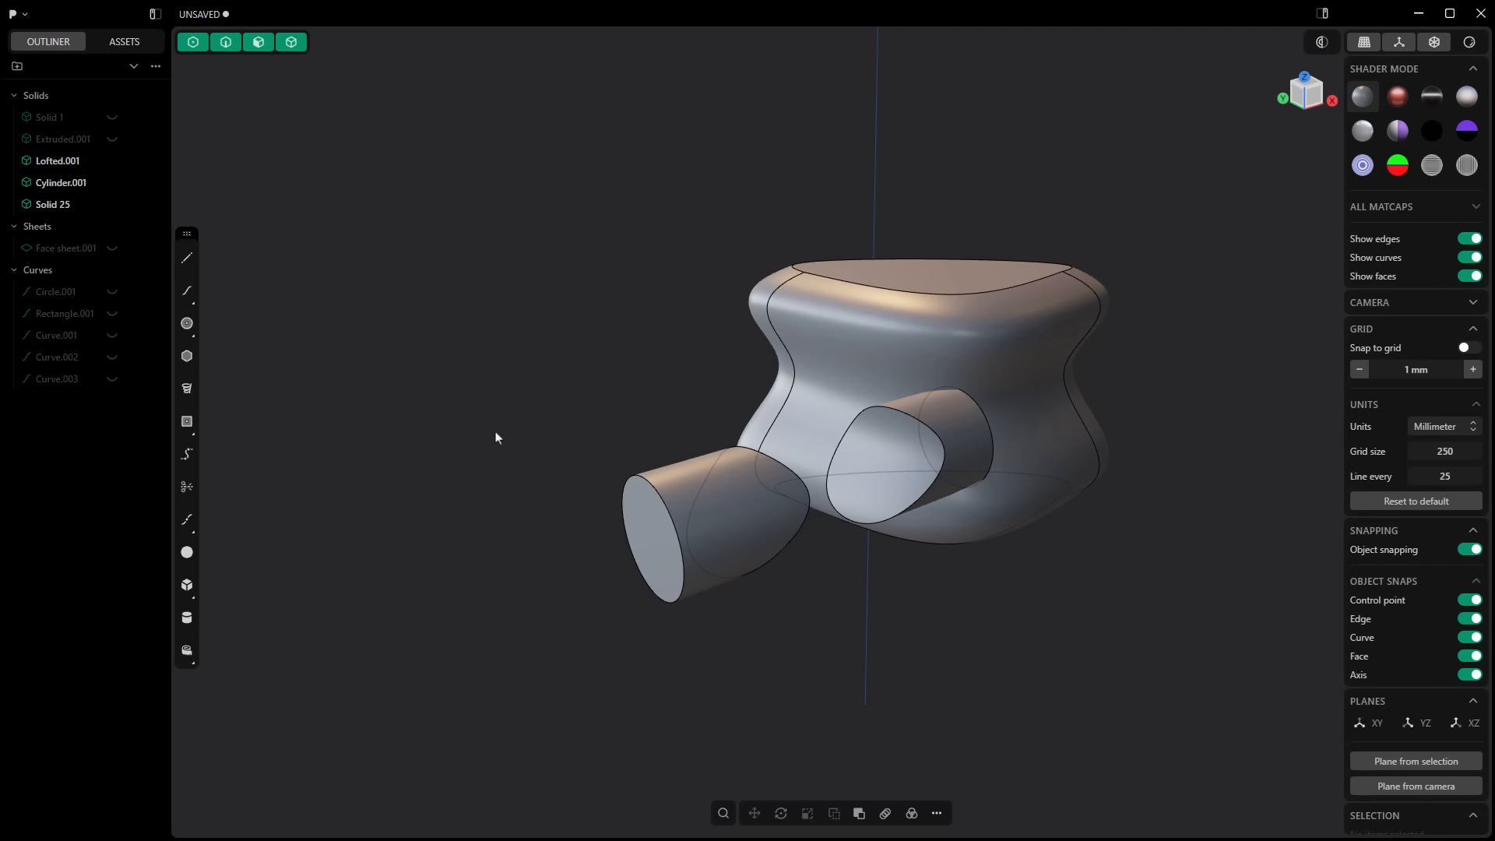
click(112, 204)
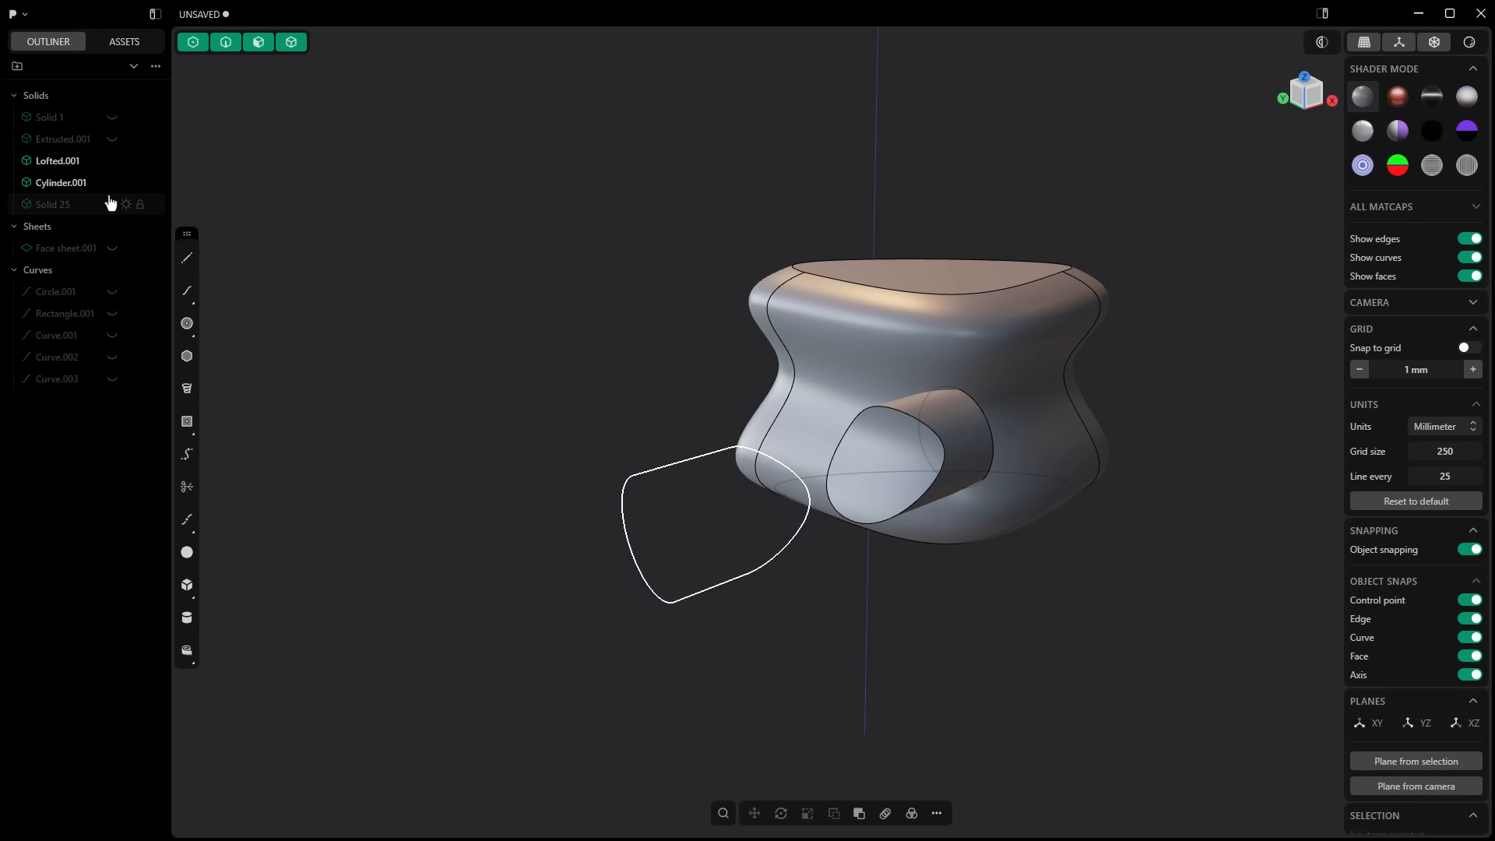
click(111, 182)
click(113, 117)
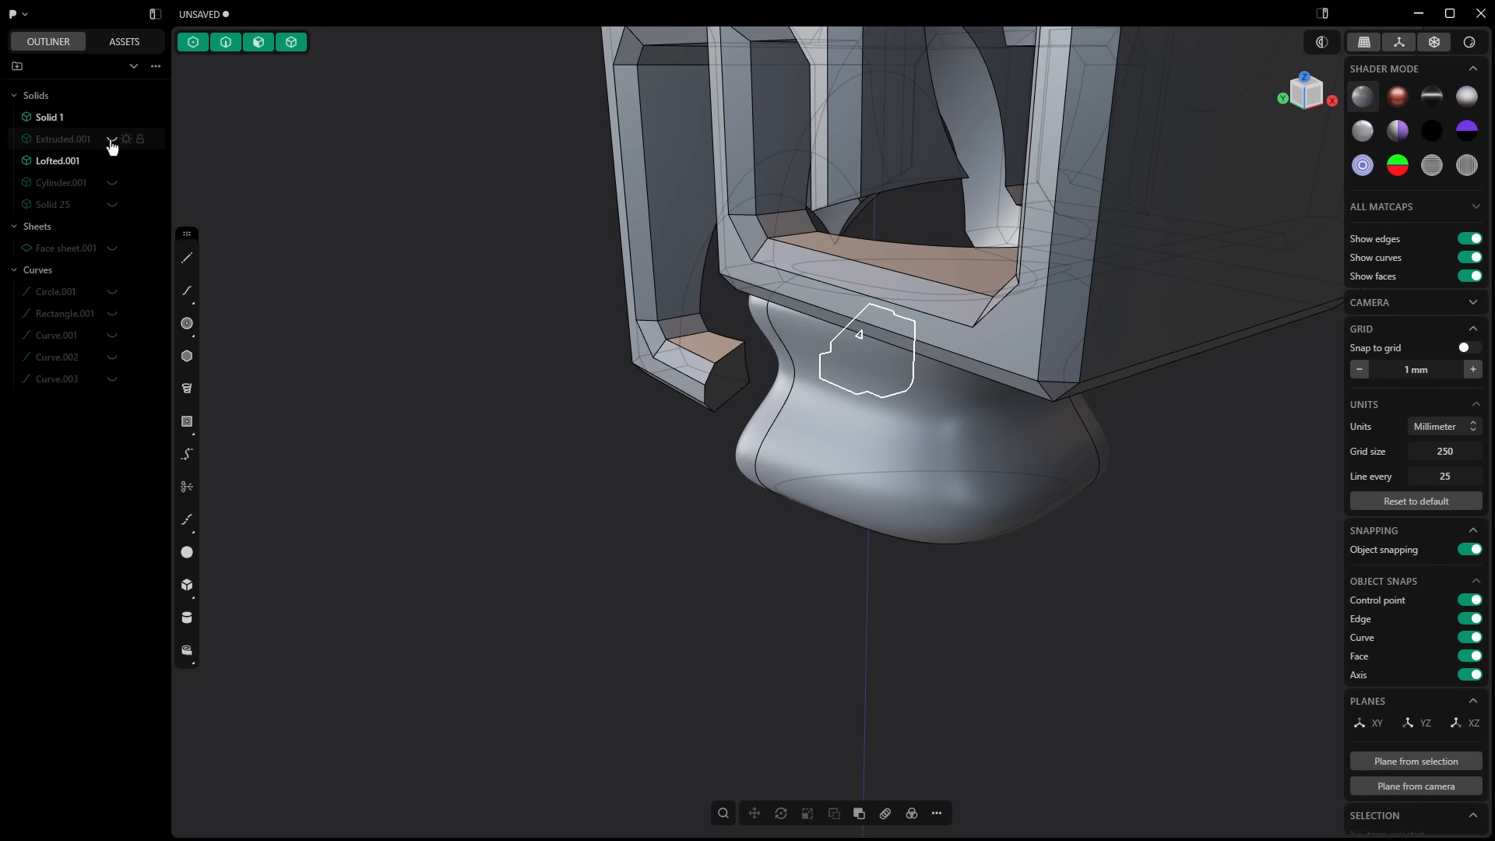
click(112, 140)
click(112, 138)
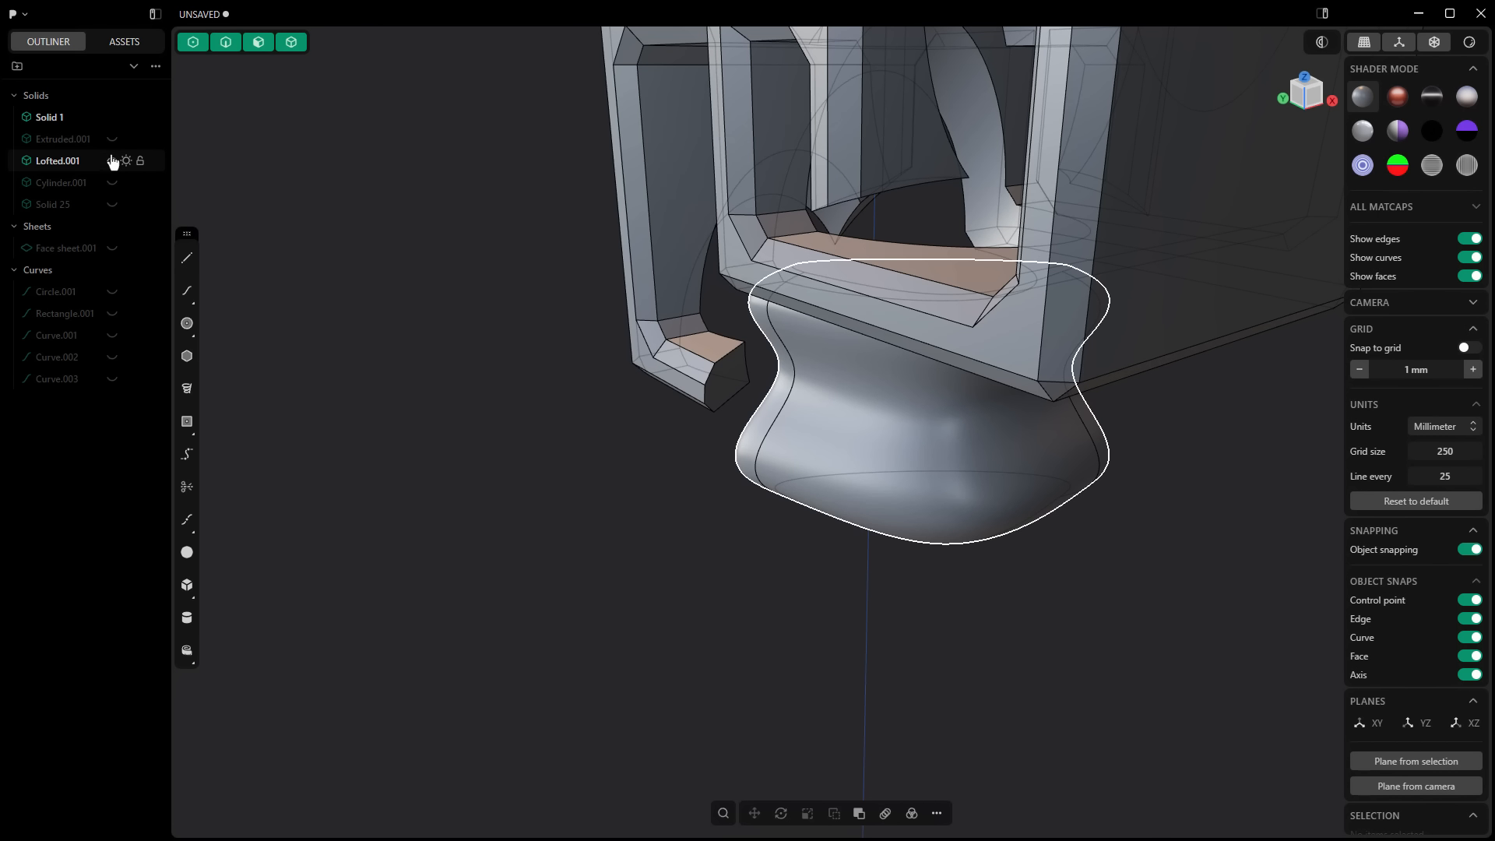
click(112, 160)
key(slash)
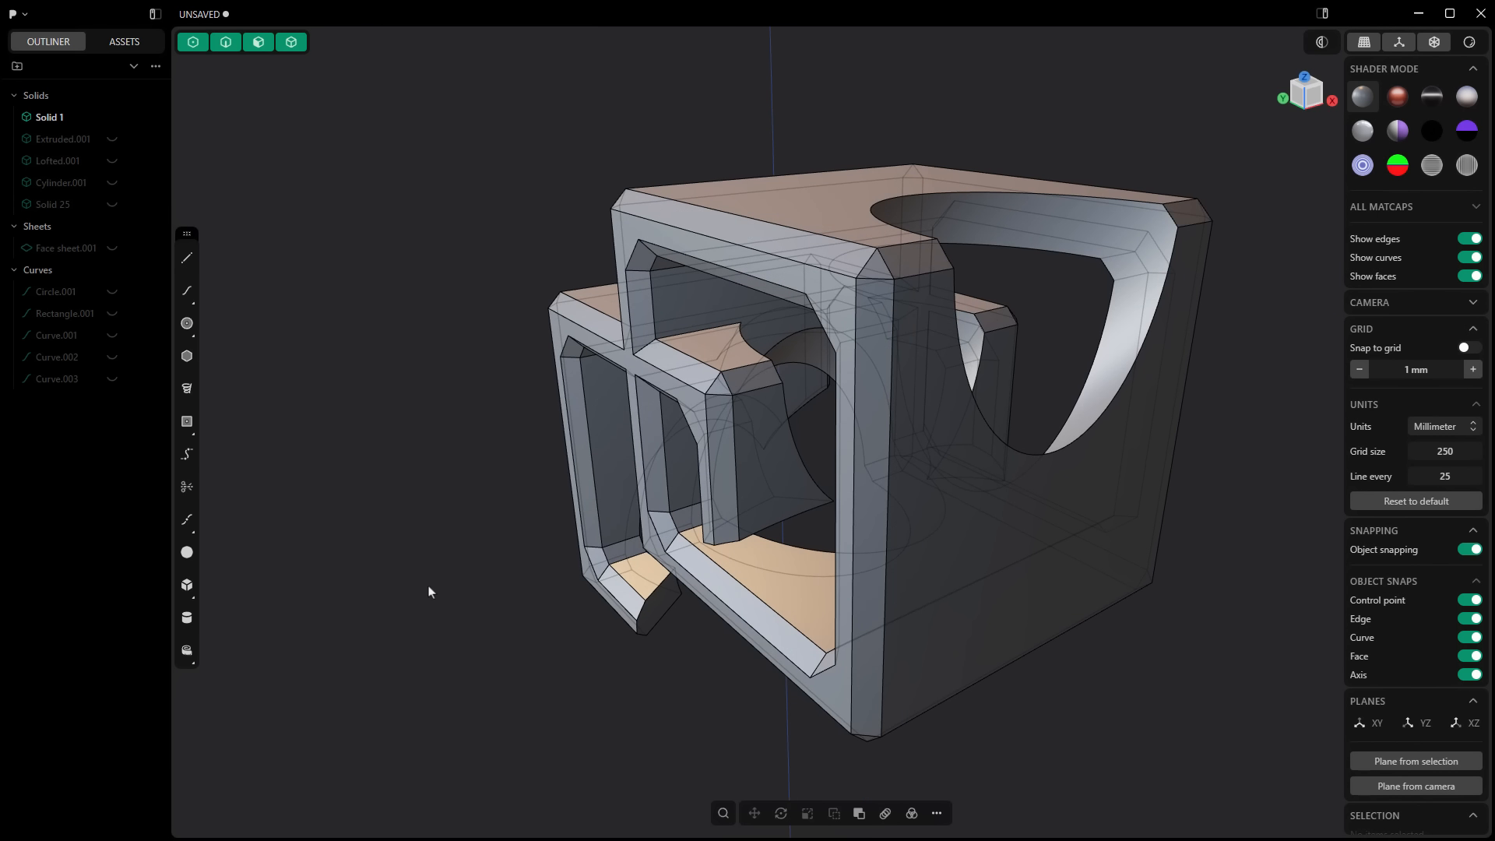
middle_drag(663, 455, 436, 592)
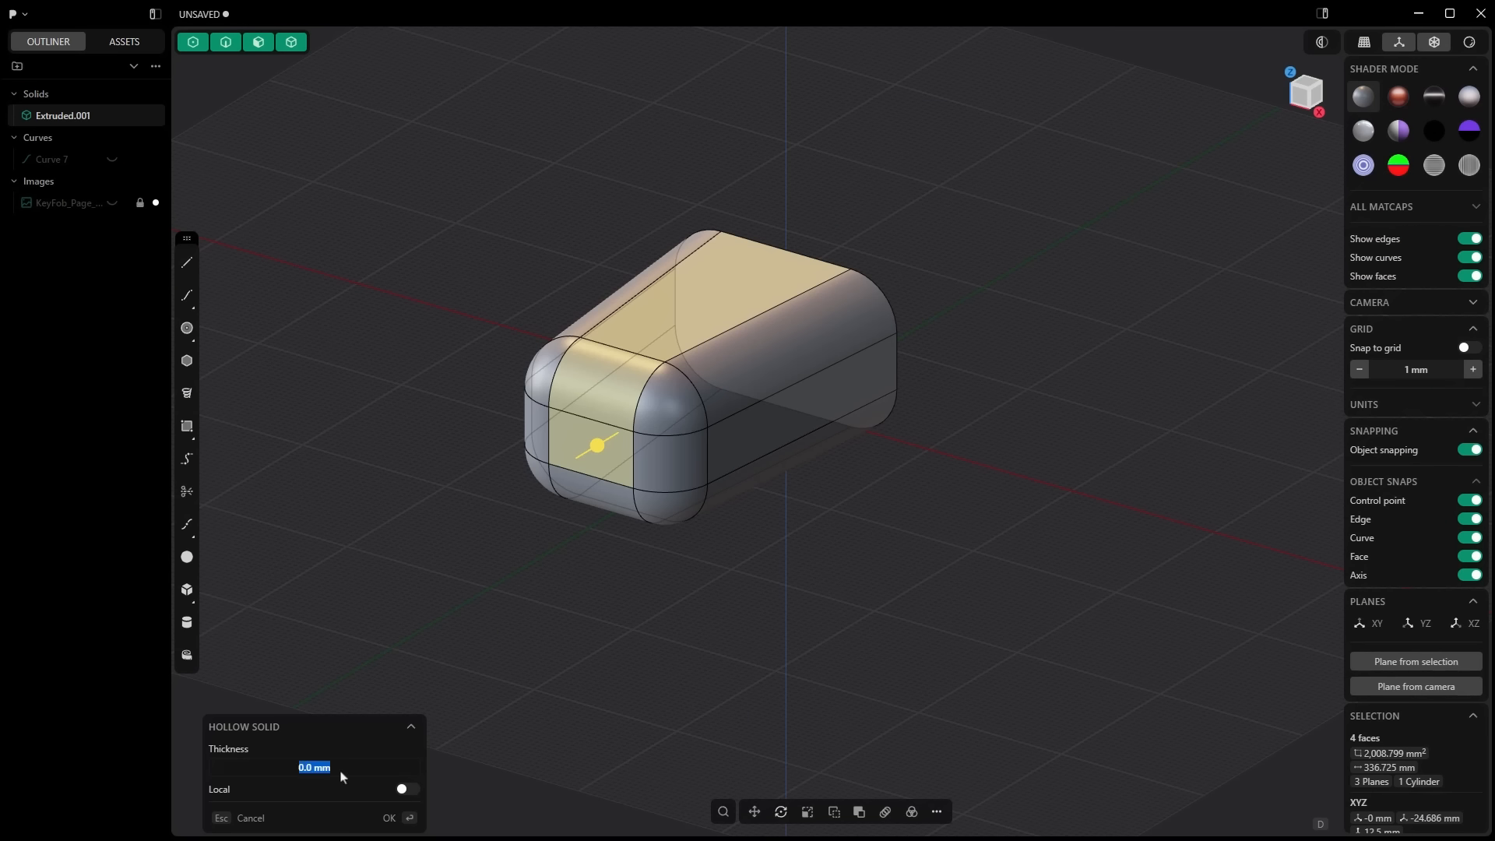
Step: Hollow the key fob solid through the selected faces with a 2 mm wall thickness
text(2)
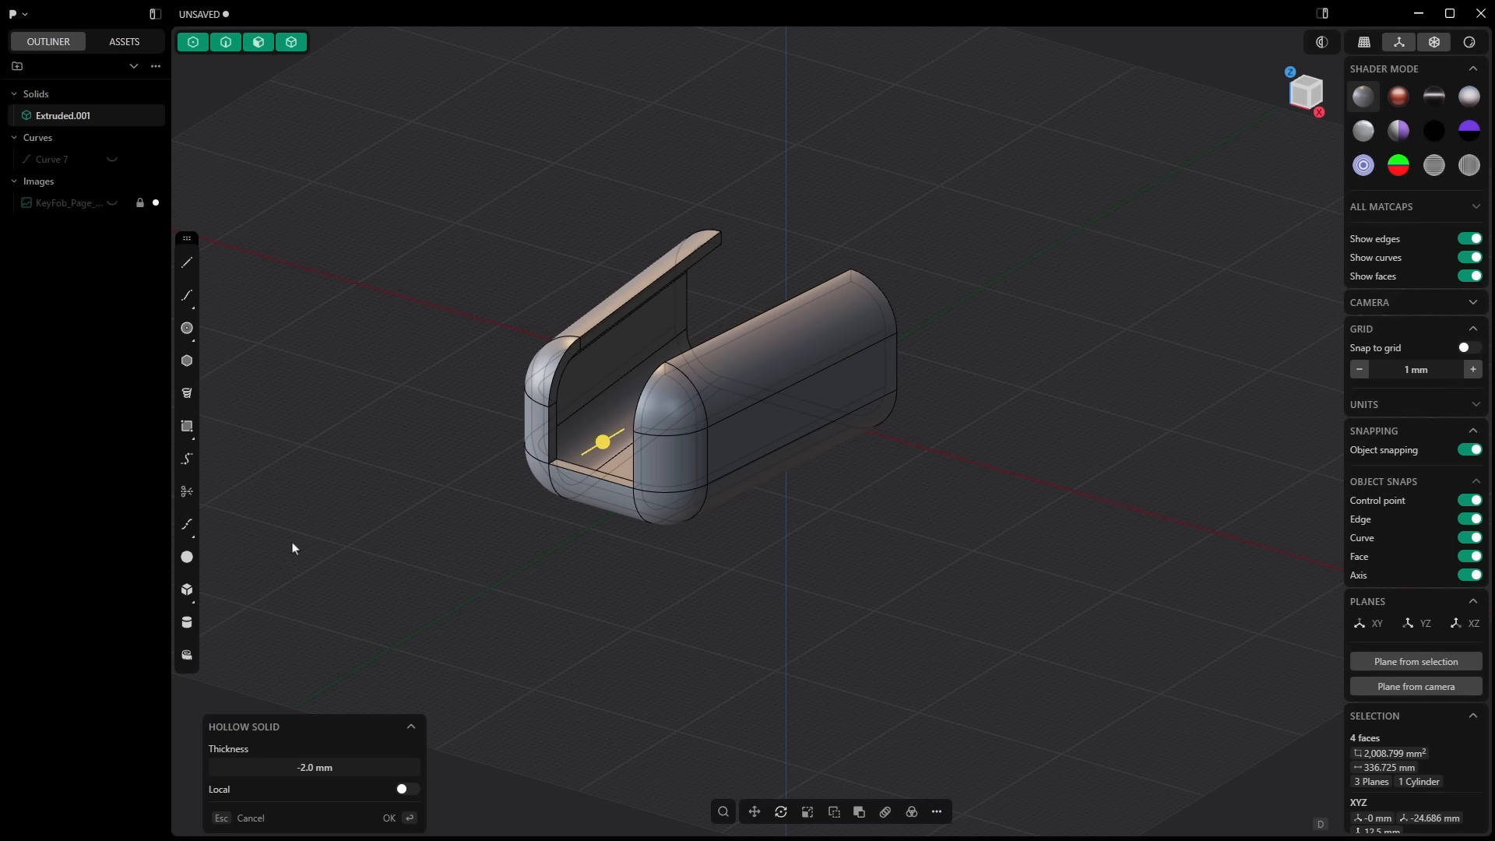
right_click(344, 637)
middle_drag(344, 638, 588, 608)
Step: Set a temporary plane on the holder's inner floor and draw a center rectangle extending past both side walls
click(628, 353)
key(f)
click(1416, 661)
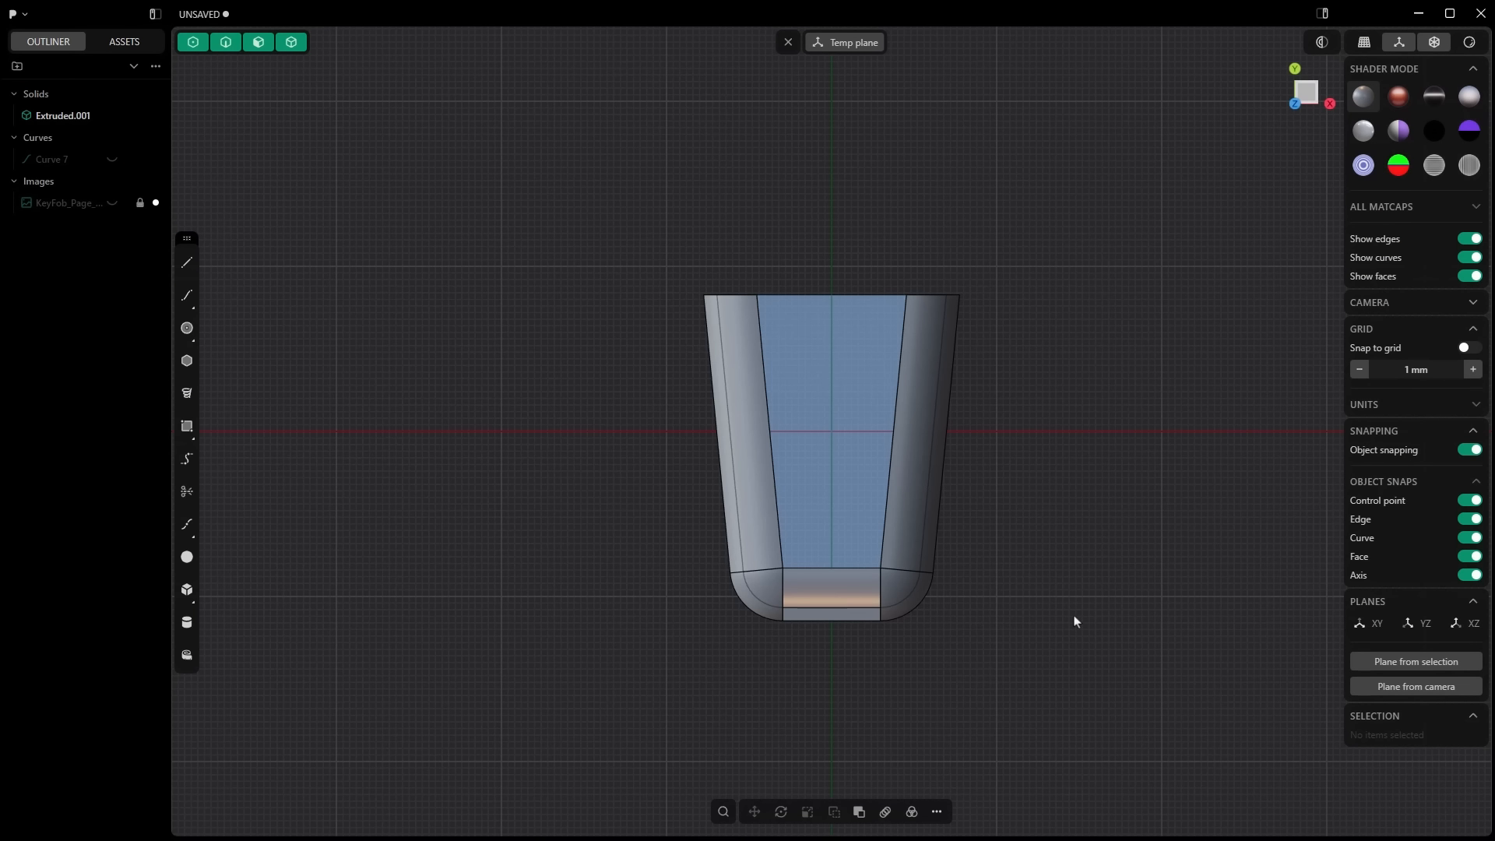
click(187, 426)
click(102, 368)
click(833, 432)
click(569, 514)
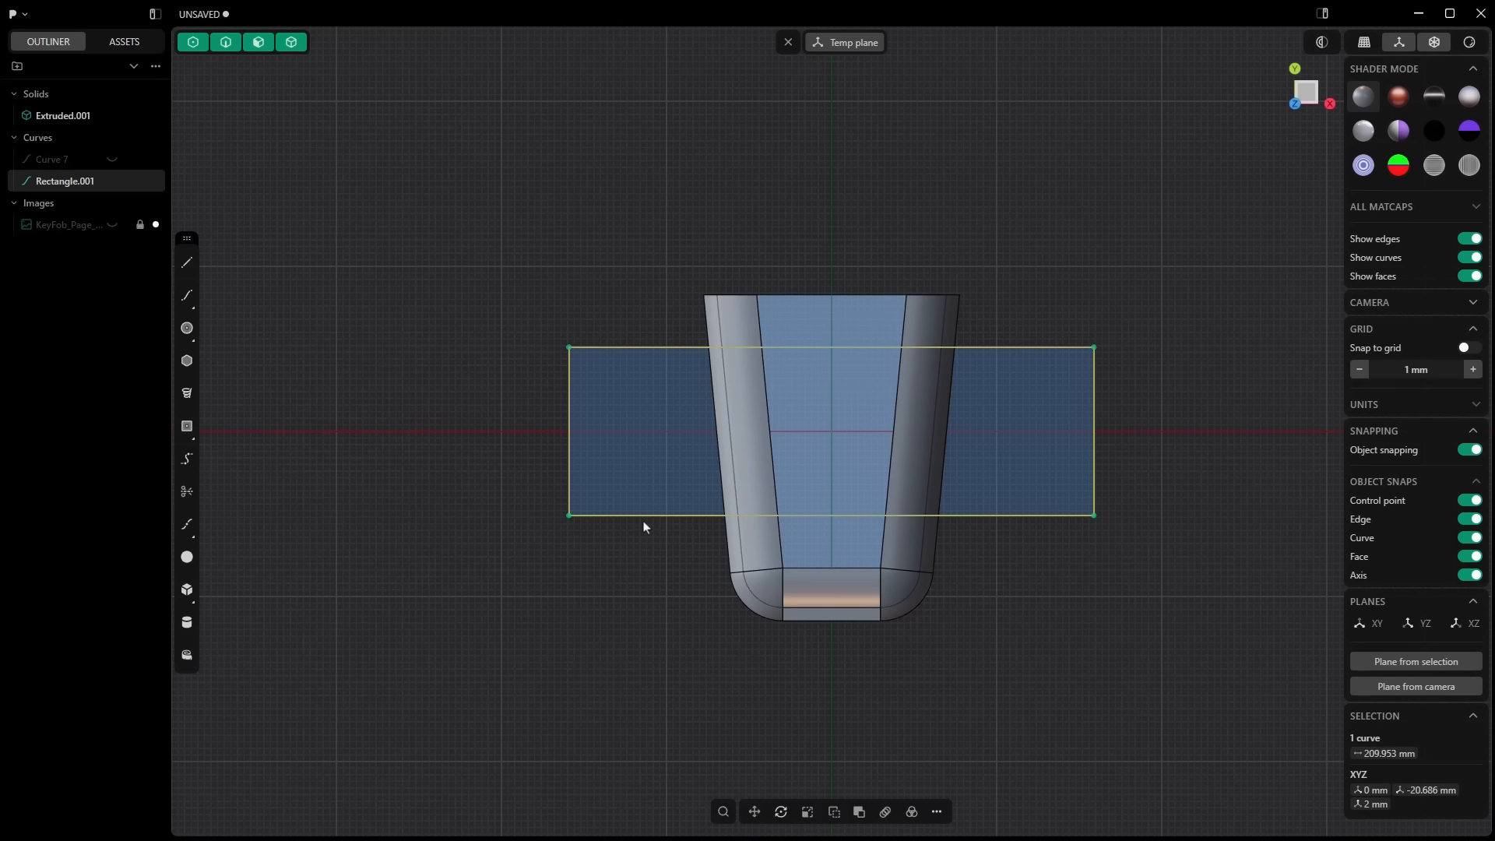
Step: Extrude the rectangle upward past the tops of the side walls as a separate block
key(e)
mouse_move(847, 329)
middle_down()
mouse_move(735, 592)
mouse_move(721, 555)
middle_up()
key(d)
click(545, 390)
right_click(544, 390)
shift+middle_drag(1216, 707, 1038, 591)
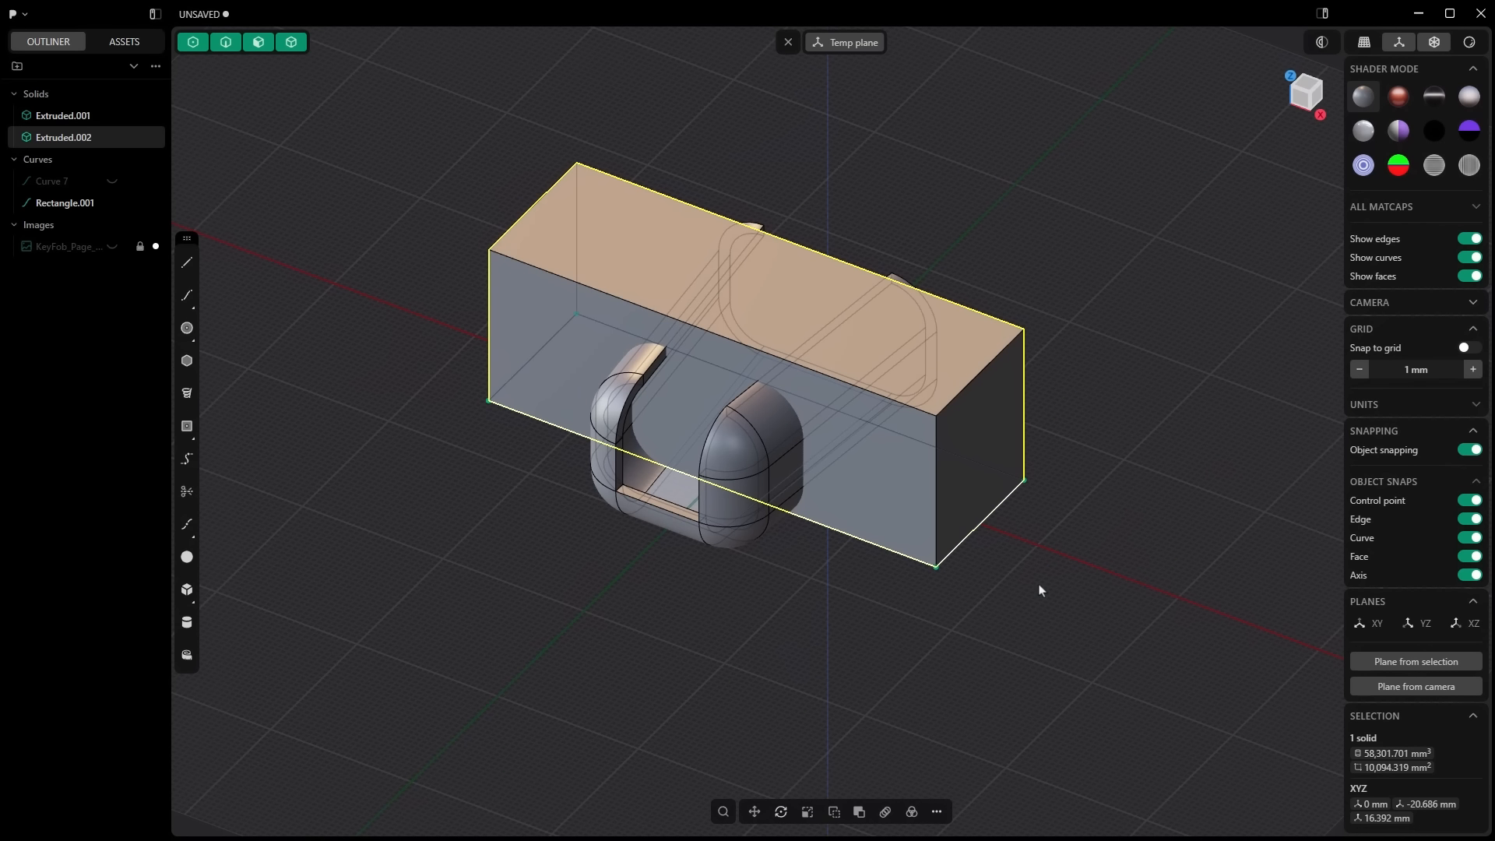
Step: Move the extruded block 2 mm along Z
key(g)
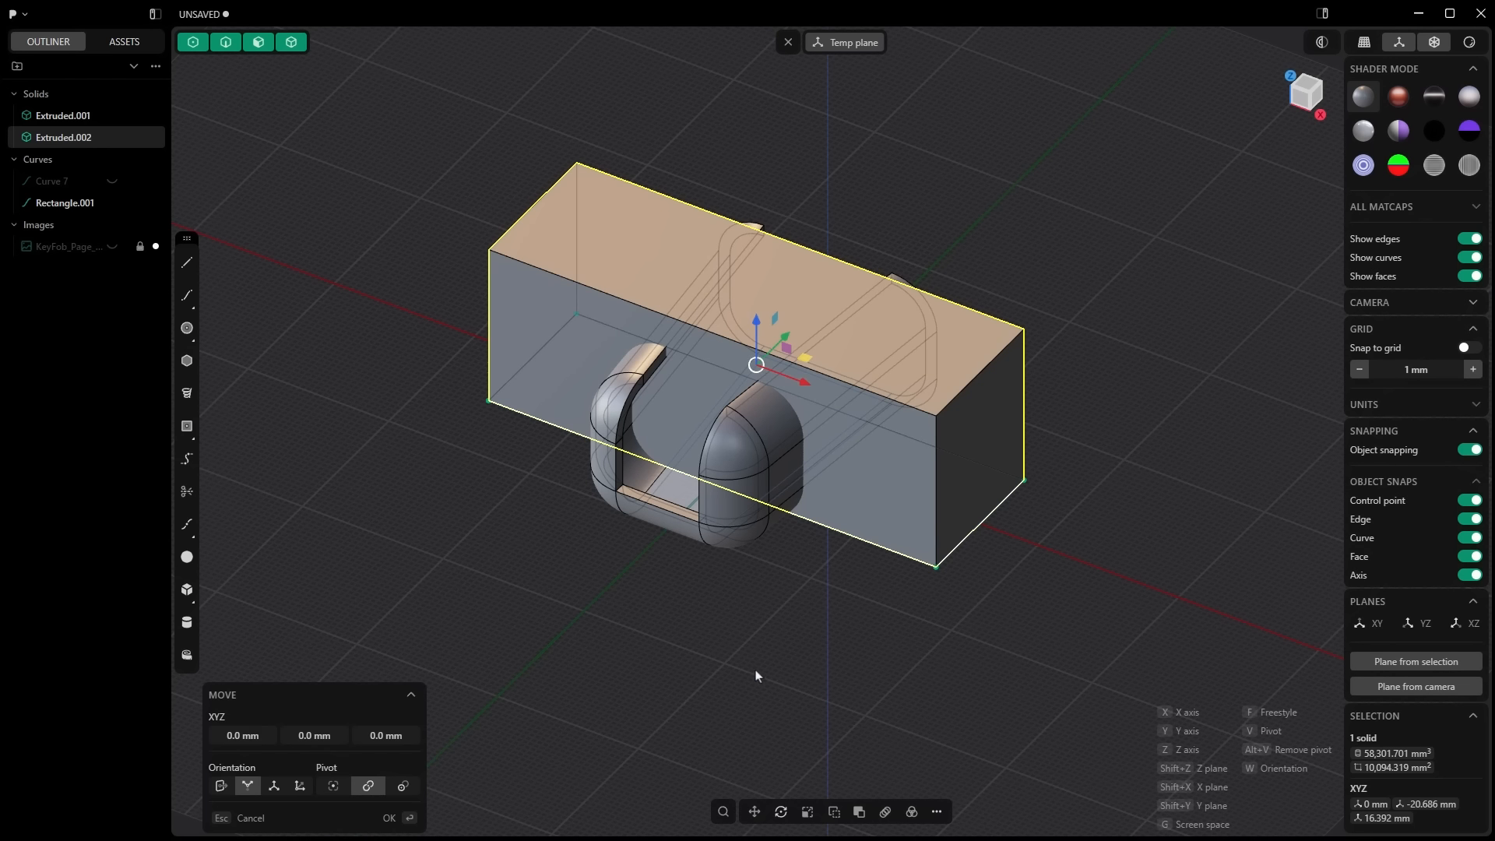
click(377, 735)
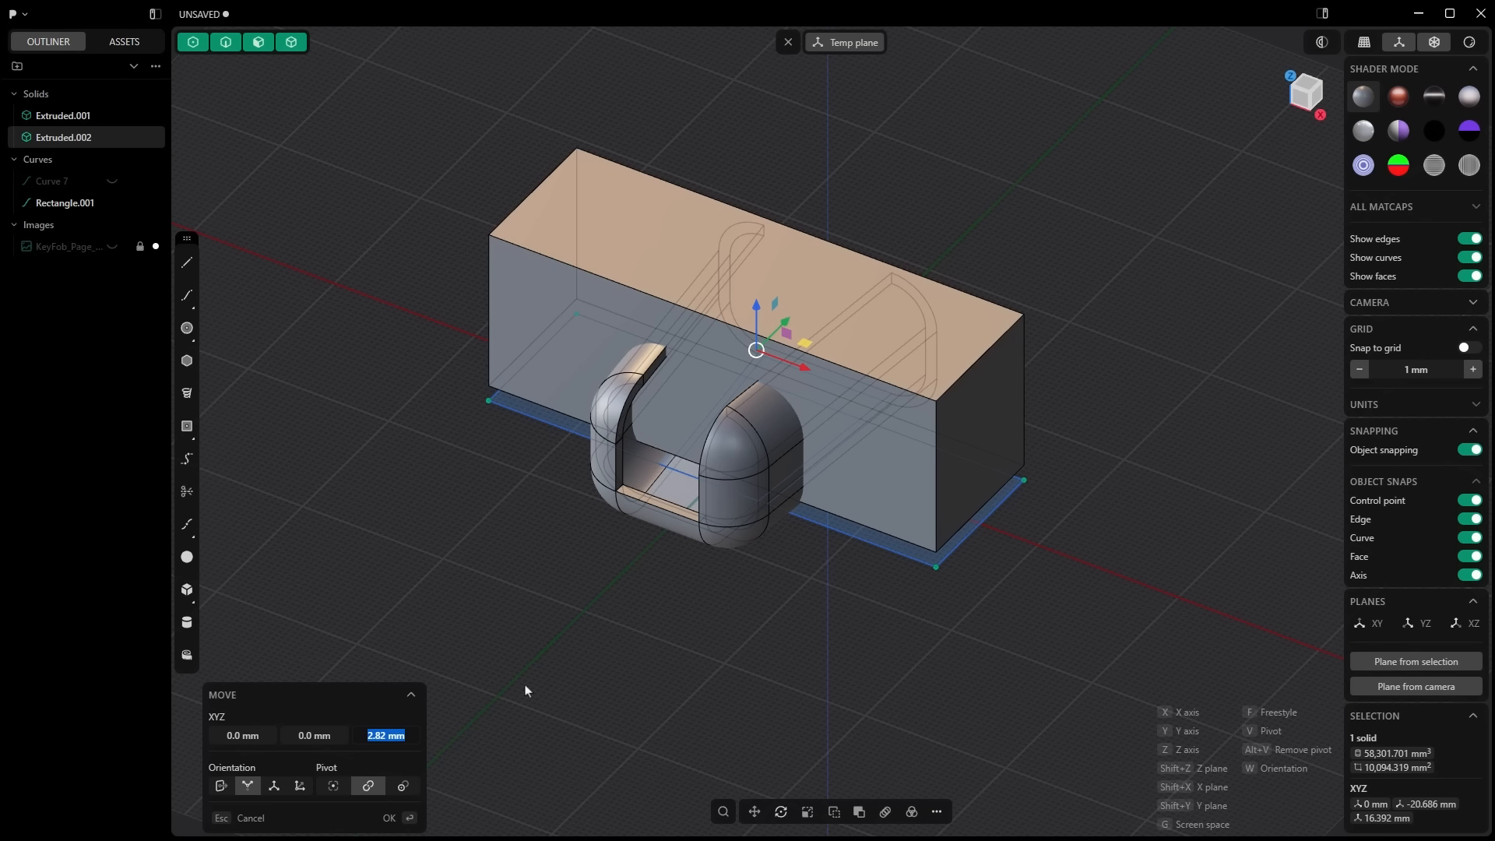
text(2)
key(Return)
right_click(524, 687)
Step: Subtract the block from the holder body with a boolean to open up both side walls
click(724, 518)
click(859, 811)
click(910, 446)
right_click(908, 450)
click(868, 544)
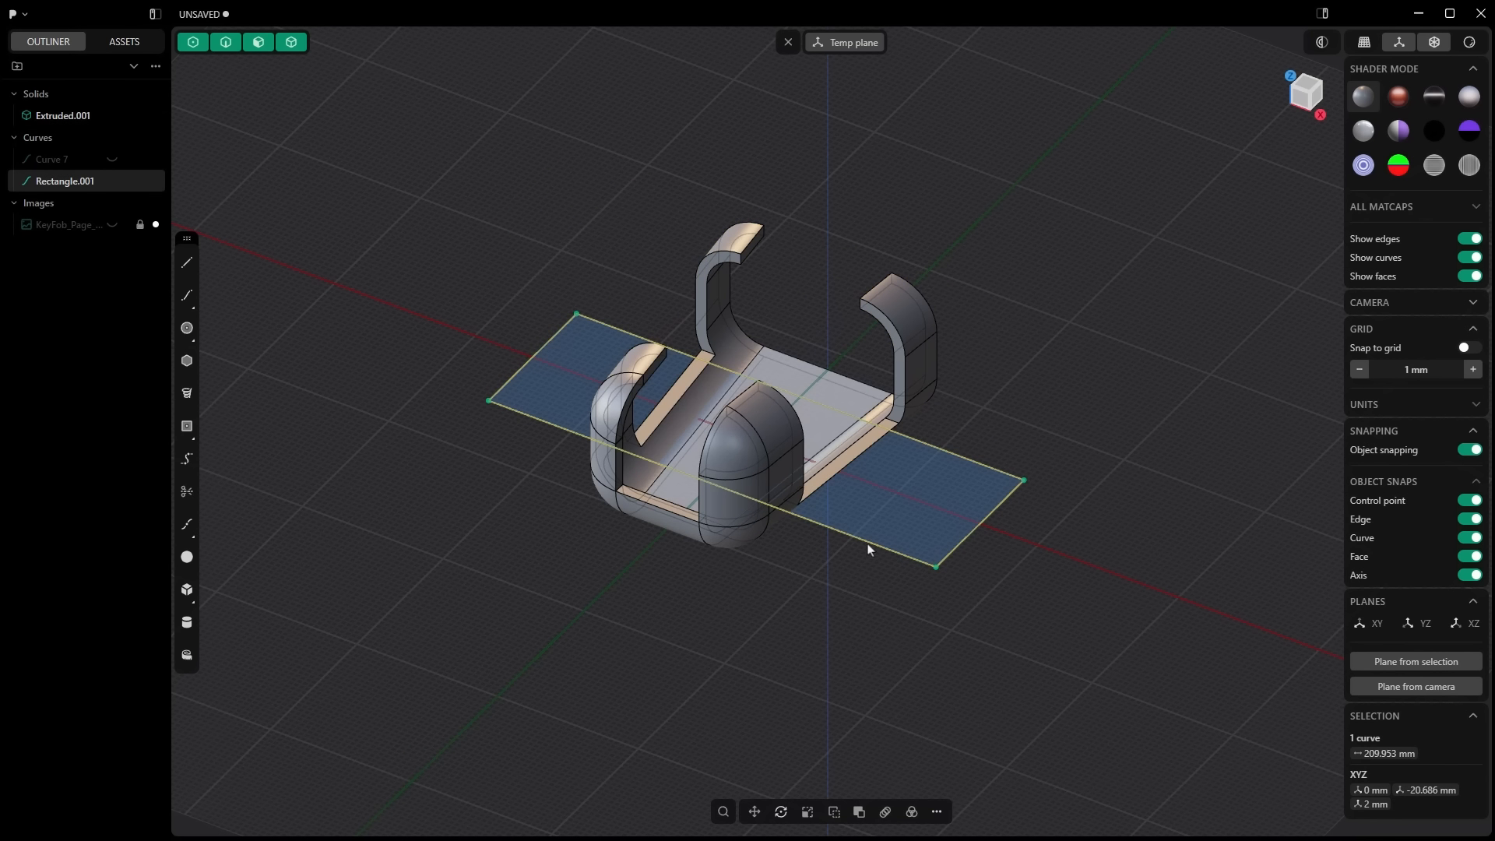
Step: Hide the rectangle curve and leave the temporary construction plane
click(112, 182)
click(788, 42)
middle_drag(827, 389, 587, 526)
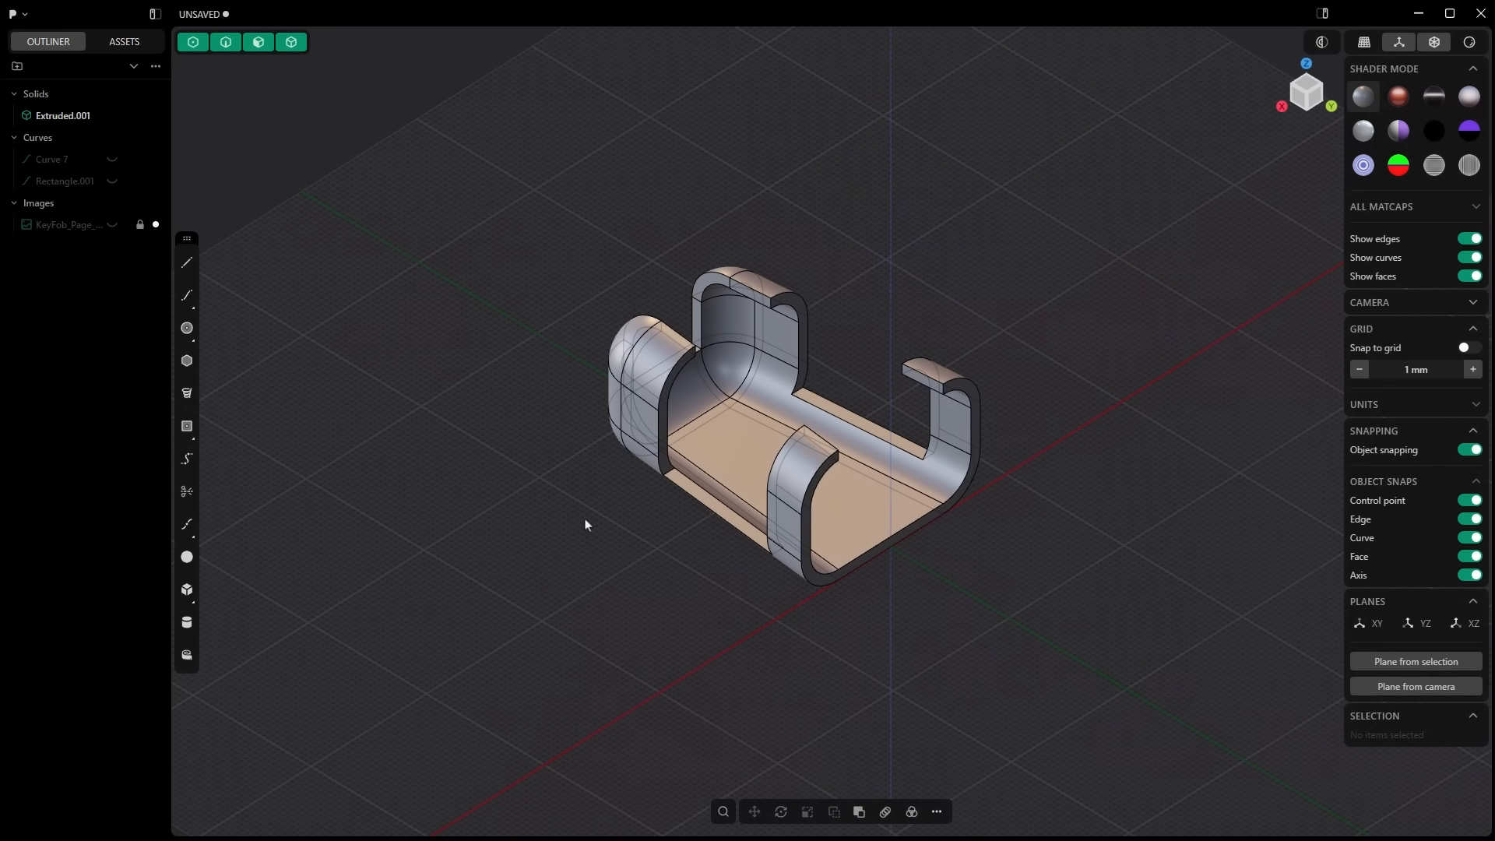
Step: Fillet the short corner edges of the holder's clips and side cutouts by about 3 mm
scroll(792, 306, up, 5)
click(791, 292)
shift+click(501, 510)
drag(542, 535, 412, 464)
right_click(358, 478)
click(575, 396)
key(b)
middle_drag(575, 395, 350, 498)
ctrl+drag(246, 472, 299, 537)
middle_drag(482, 467, 748, 420)
ctrl+drag(789, 207, 834, 267)
ctrl+drag(871, 392, 894, 456)
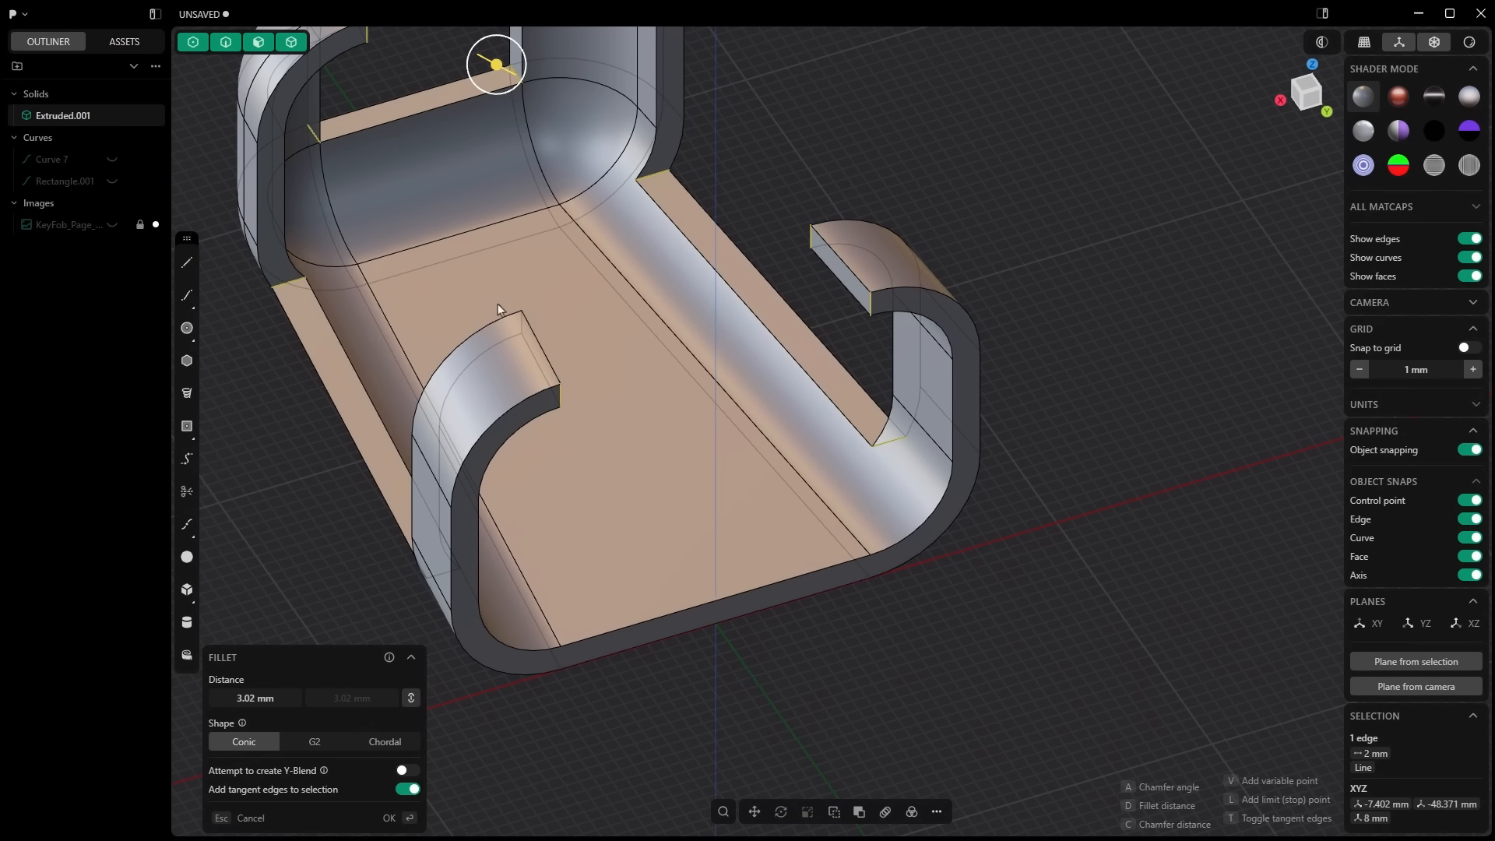
ctrl+drag(537, 362, 580, 420)
ctrl+drag(403, 530, 480, 579)
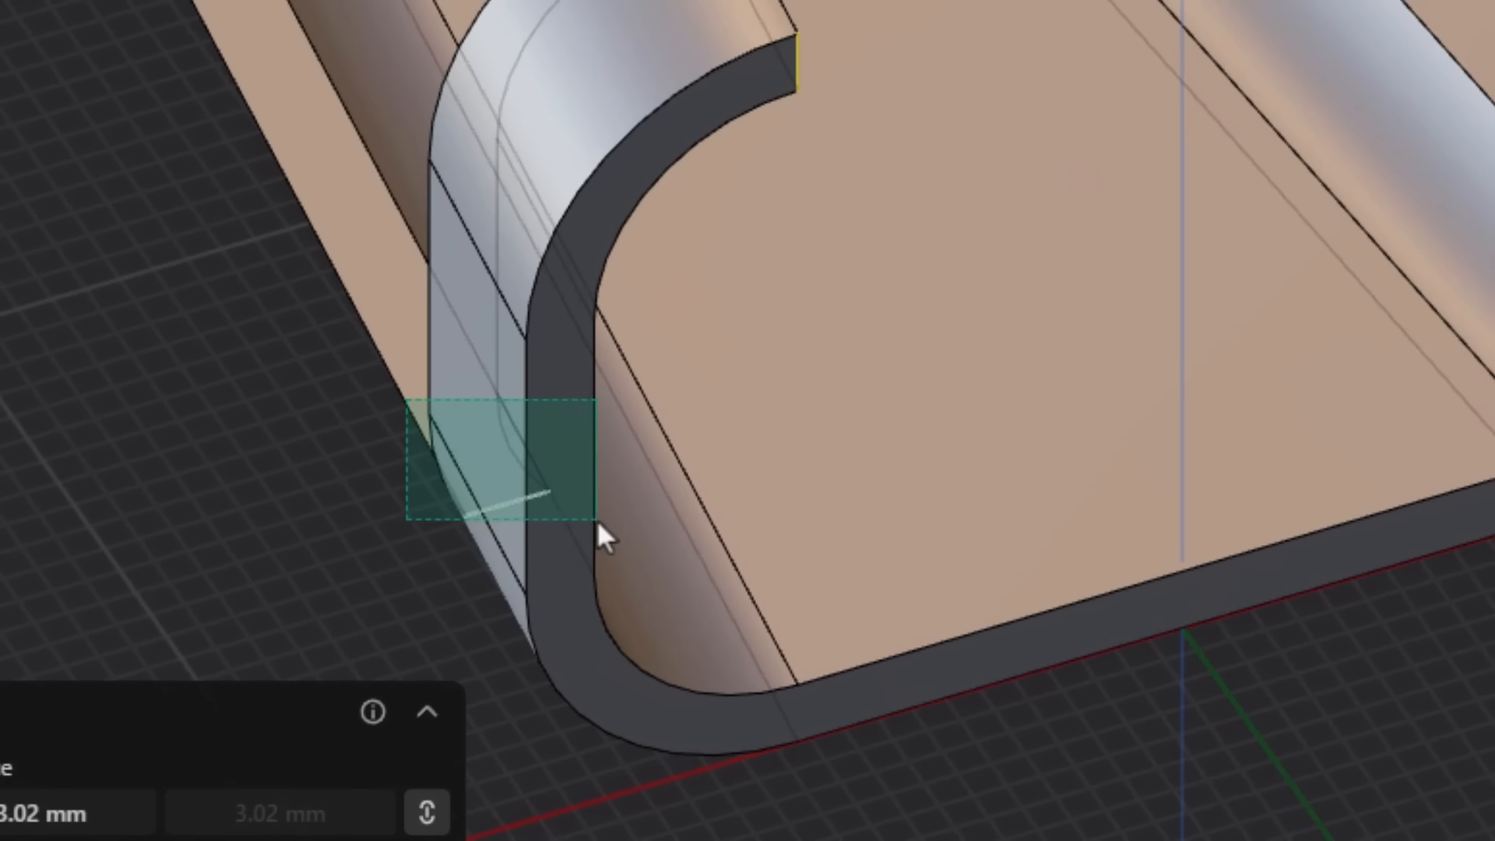
ctrl+drag(596, 520, 606, 526)
middle_drag(484, 582, 662, 607)
right_click(662, 607)
Step: Bevel the rim edges of the holder walls and clips with a distance of -0.5 mm
click(771, 523)
key(b)
drag(771, 523, 780, 558)
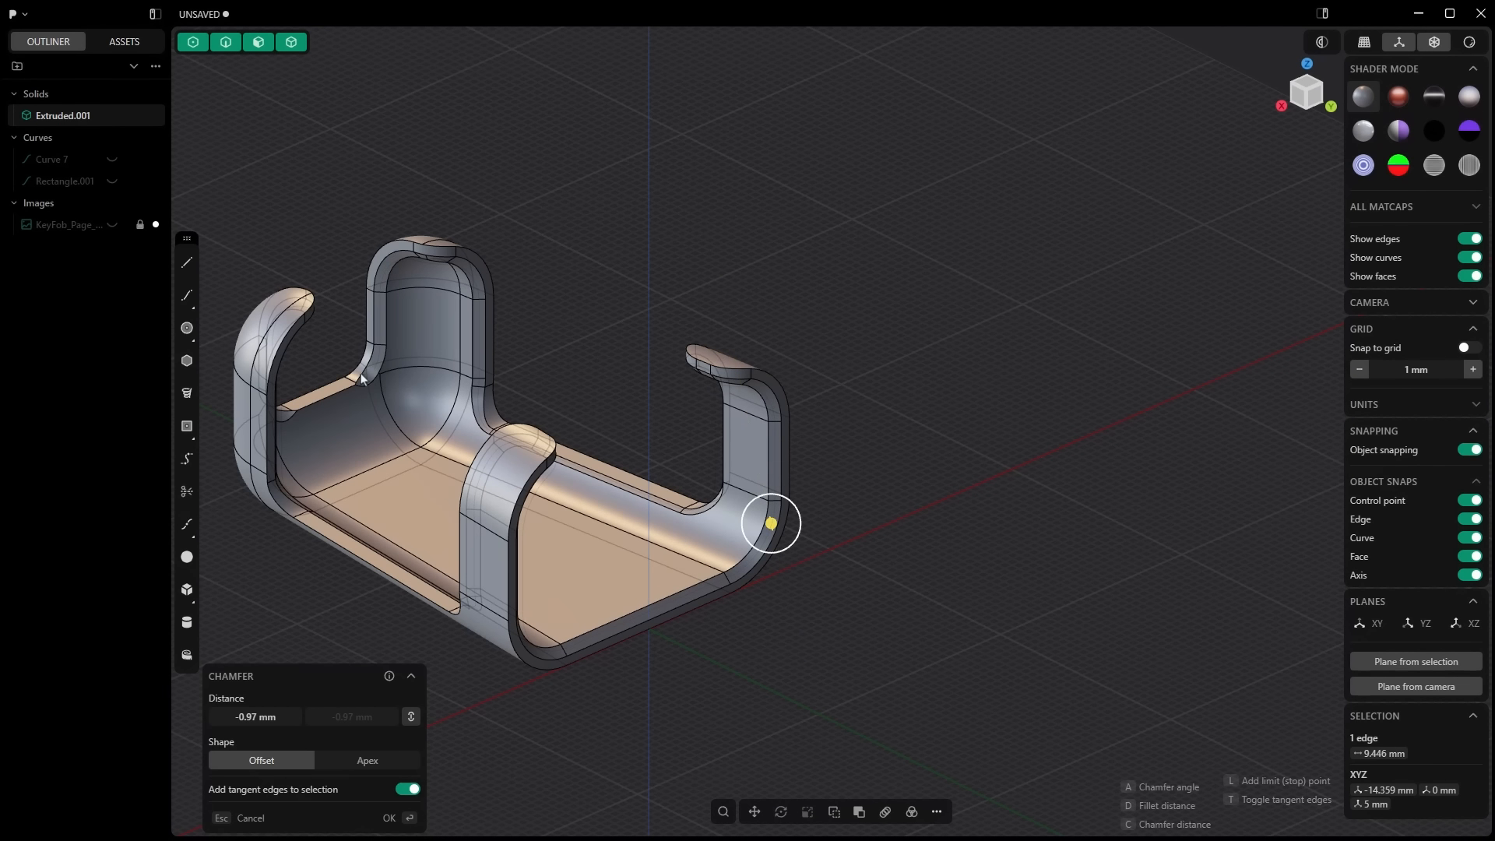
key(Tab)
text(-0.5)
key(Return)
mouse_move(607, 583)
middle_down()
mouse_move(847, 603)
mouse_move(460, 540)
mouse_move(844, 657)
middle_up()
right_click(460, 540)
Step: Draw a 3 mm radius circle at the center of the inner floor face and place a copy of it toward the open end
click(736, 584)
key(space)
click(186, 328)
click(698, 464)
key(Tab)
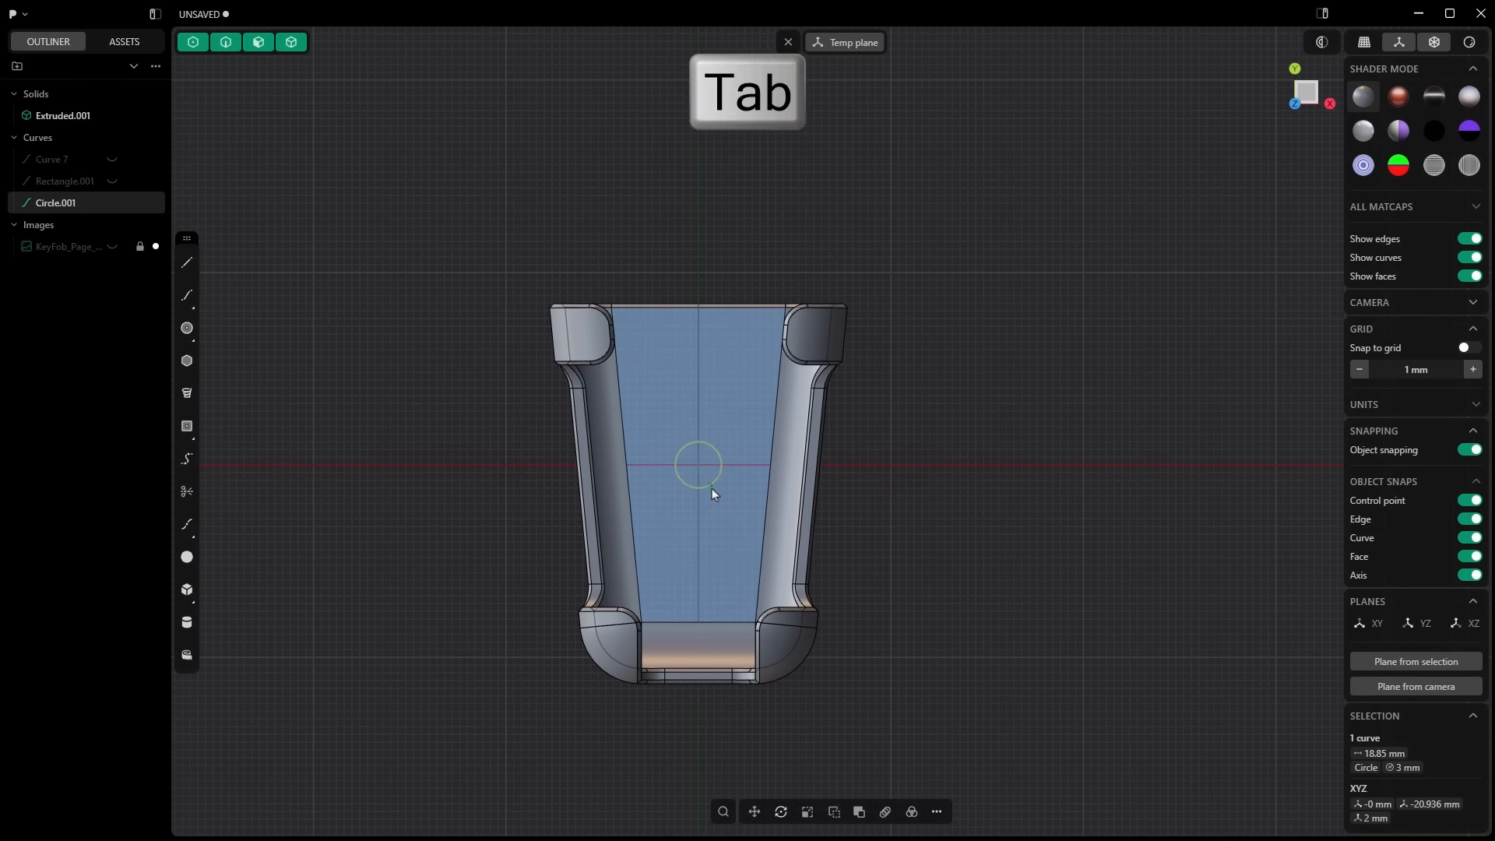
drag(699, 409, 699, 298)
right_click(699, 299)
Step: Extrude both circles through the floor as a difference to cut two screw holes
click(698, 353)
shift+click(698, 465)
key(e)
middle_drag(703, 545, 664, 448)
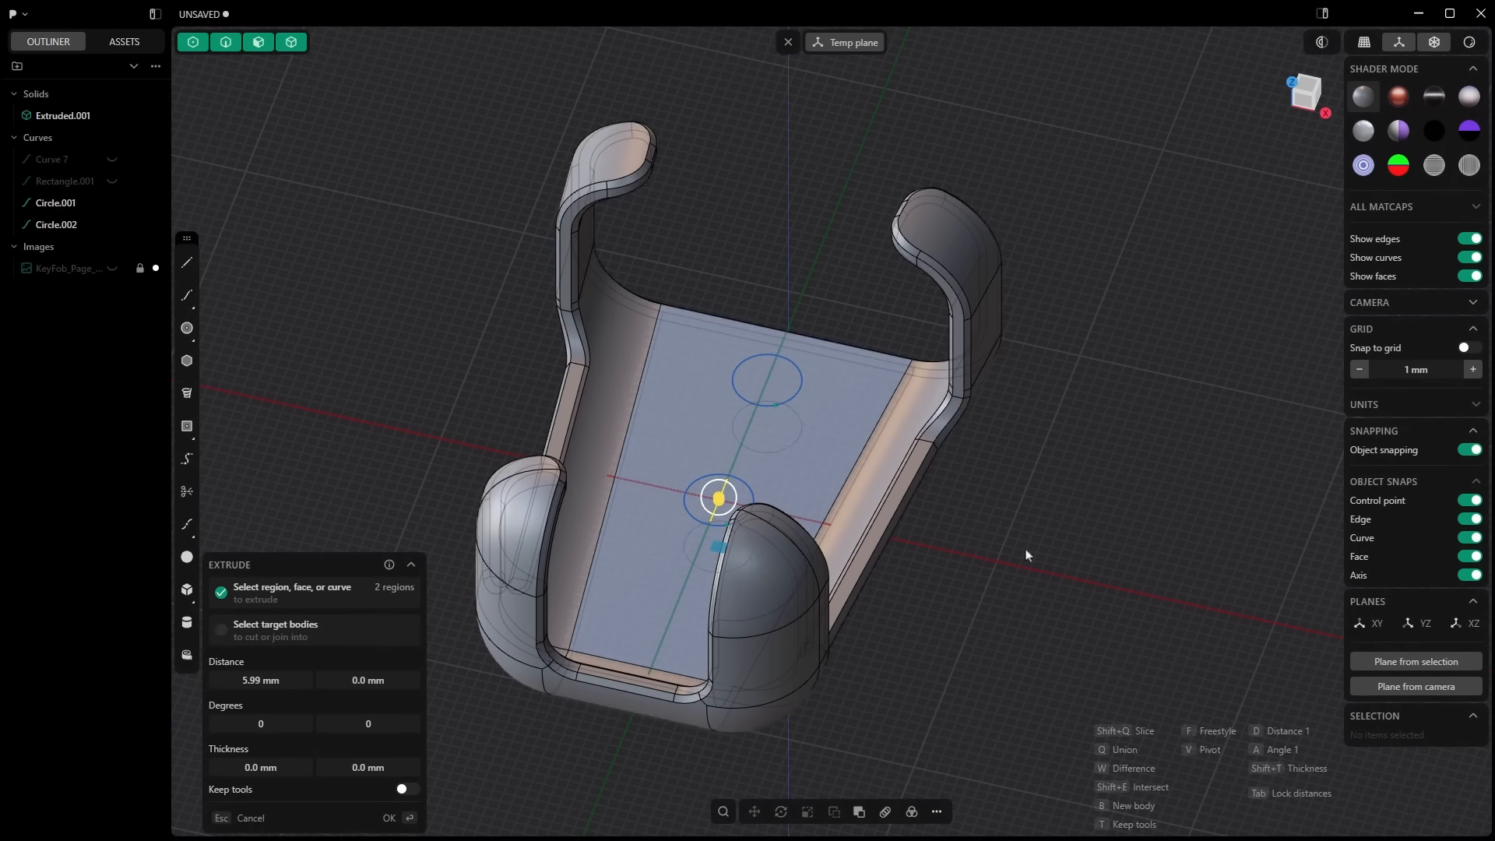
drag(717, 459, 717, 508)
key(w)
right_click(1067, 370)
Step: Leave the temporary construction plane and hide both circle curves
click(788, 42)
click(112, 202)
click(112, 224)
Step: Countersink both screw holes by chamfering their inner rim edges about 2.1 mm
click(791, 364)
key(b)
drag(794, 362, 811, 367)
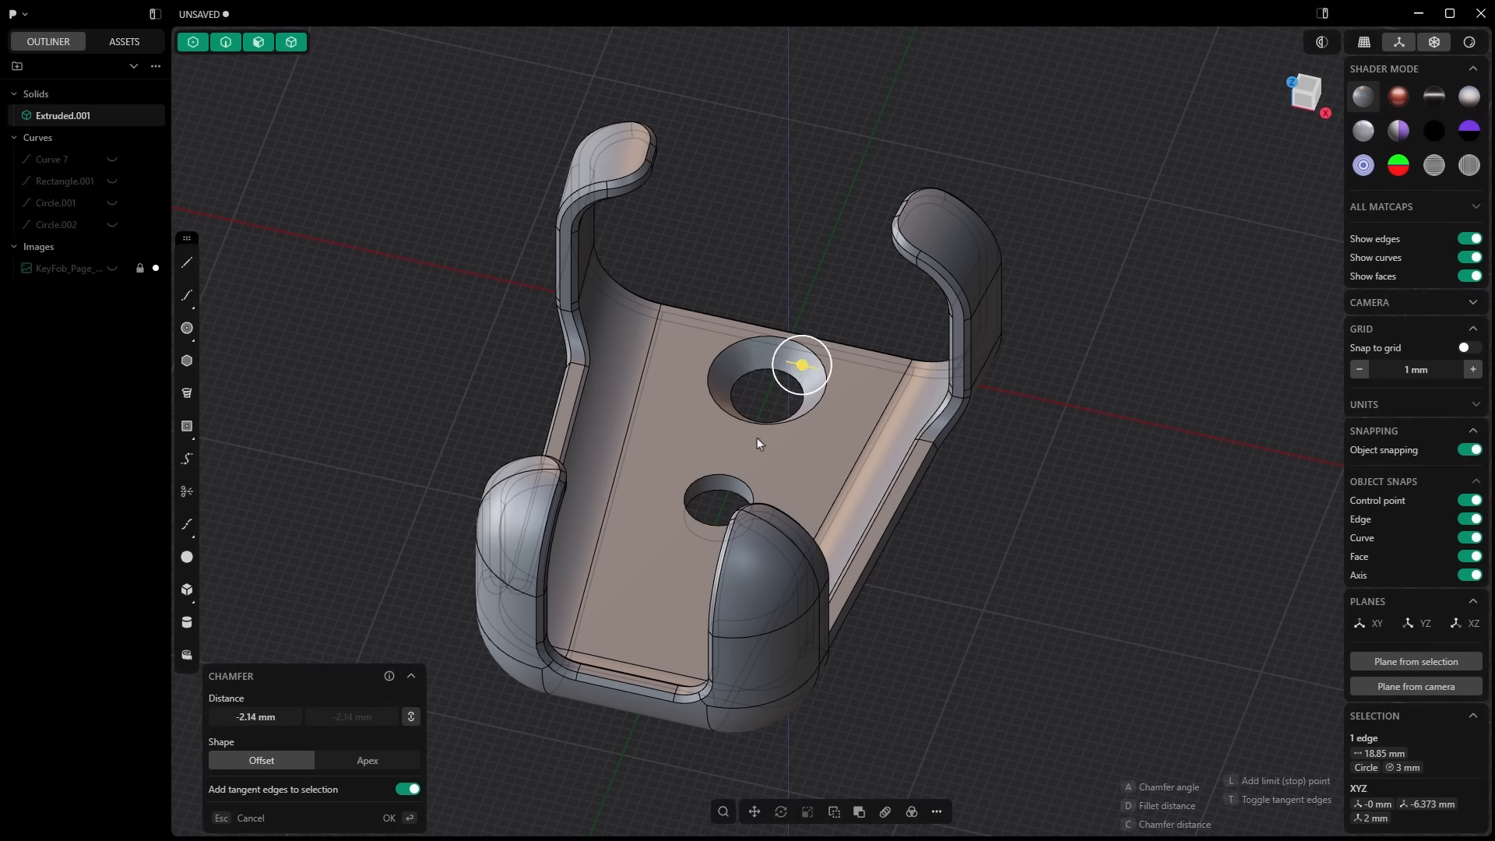
click(732, 477)
right_click(771, 529)
middle_drag(770, 529, 708, 520)
click(518, 334)
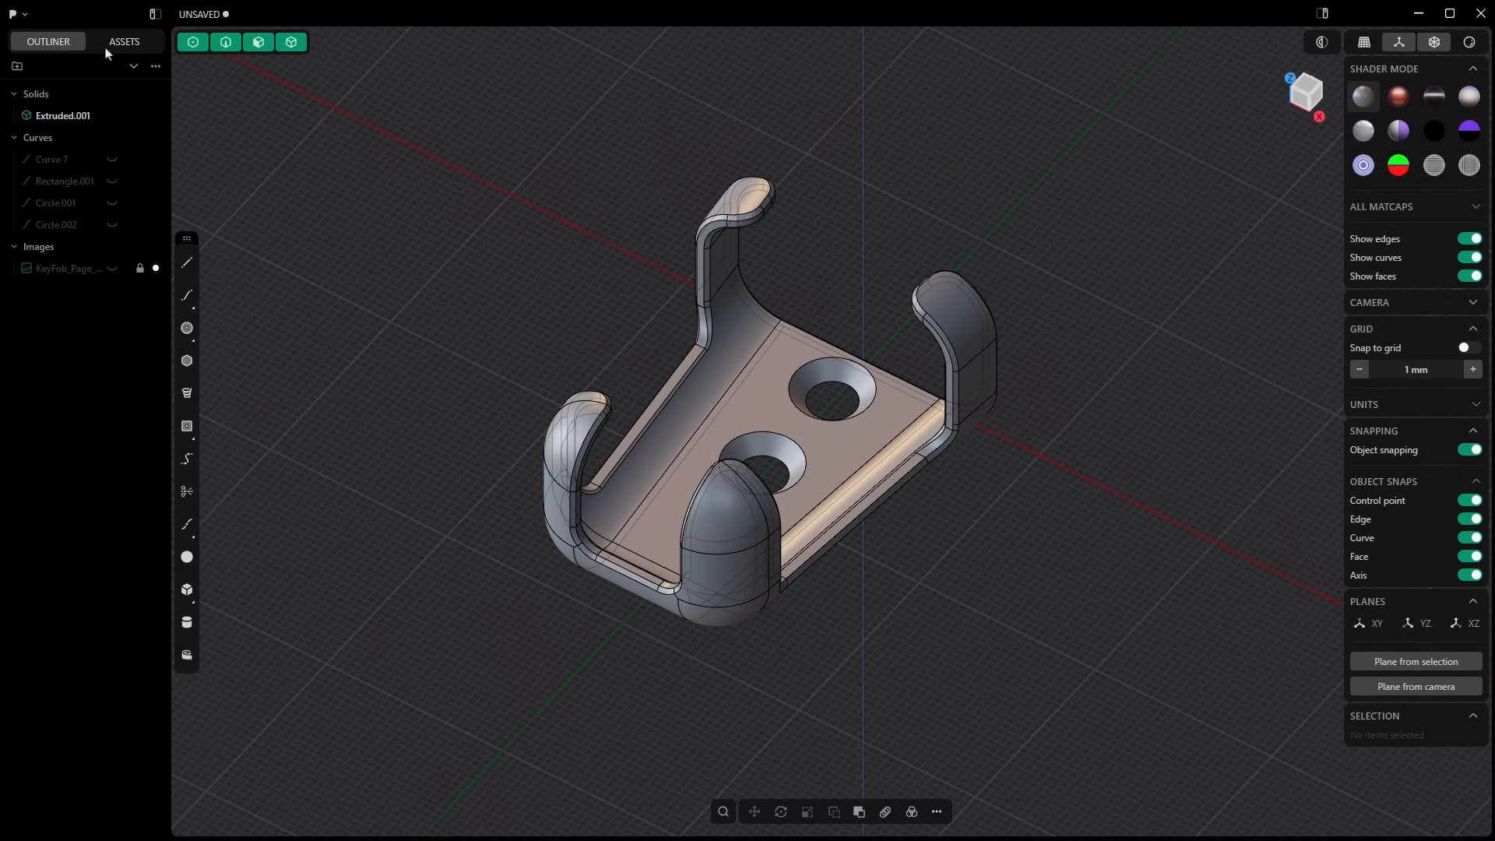
Step: Save the model under the file name key fob ford
click(18, 14)
click(62, 159)
double_click(459, 203)
double_click(461, 330)
click(436, 389)
text(Key For)
key(BackSpace)
key(BackSpace)
key(BackSpace)
key(BackSpace)
key(BackSpace)
key(BackSpace)
key(BackSpace)
text(key fob ford)
key(Return)
Step: Export the holder as an STL file named Key Fob Ford with a mesh density of 0.50
click(15, 14)
click(31, 206)
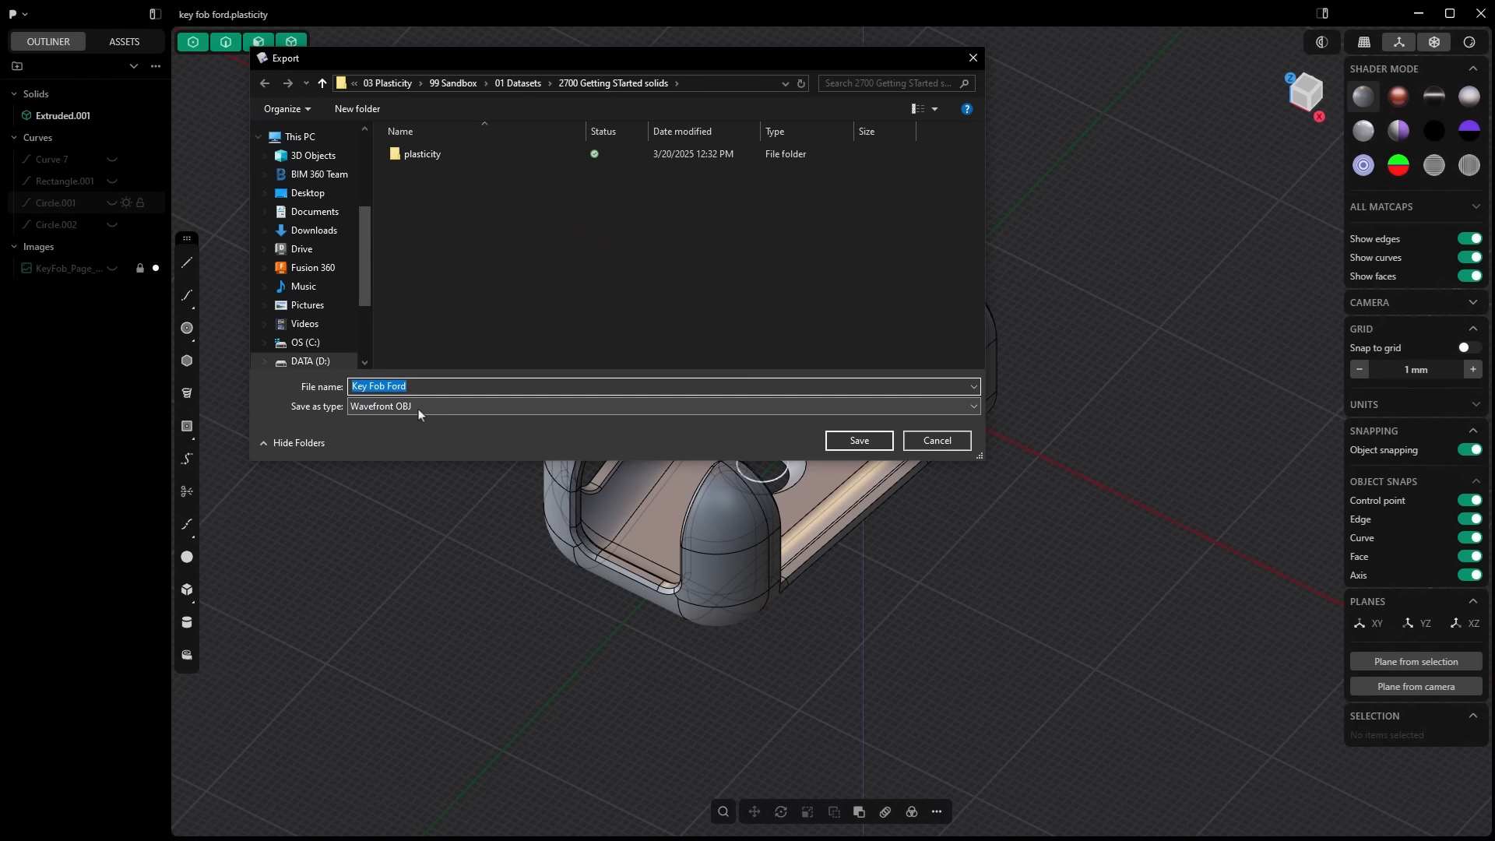
click(421, 404)
click(373, 447)
click(828, 444)
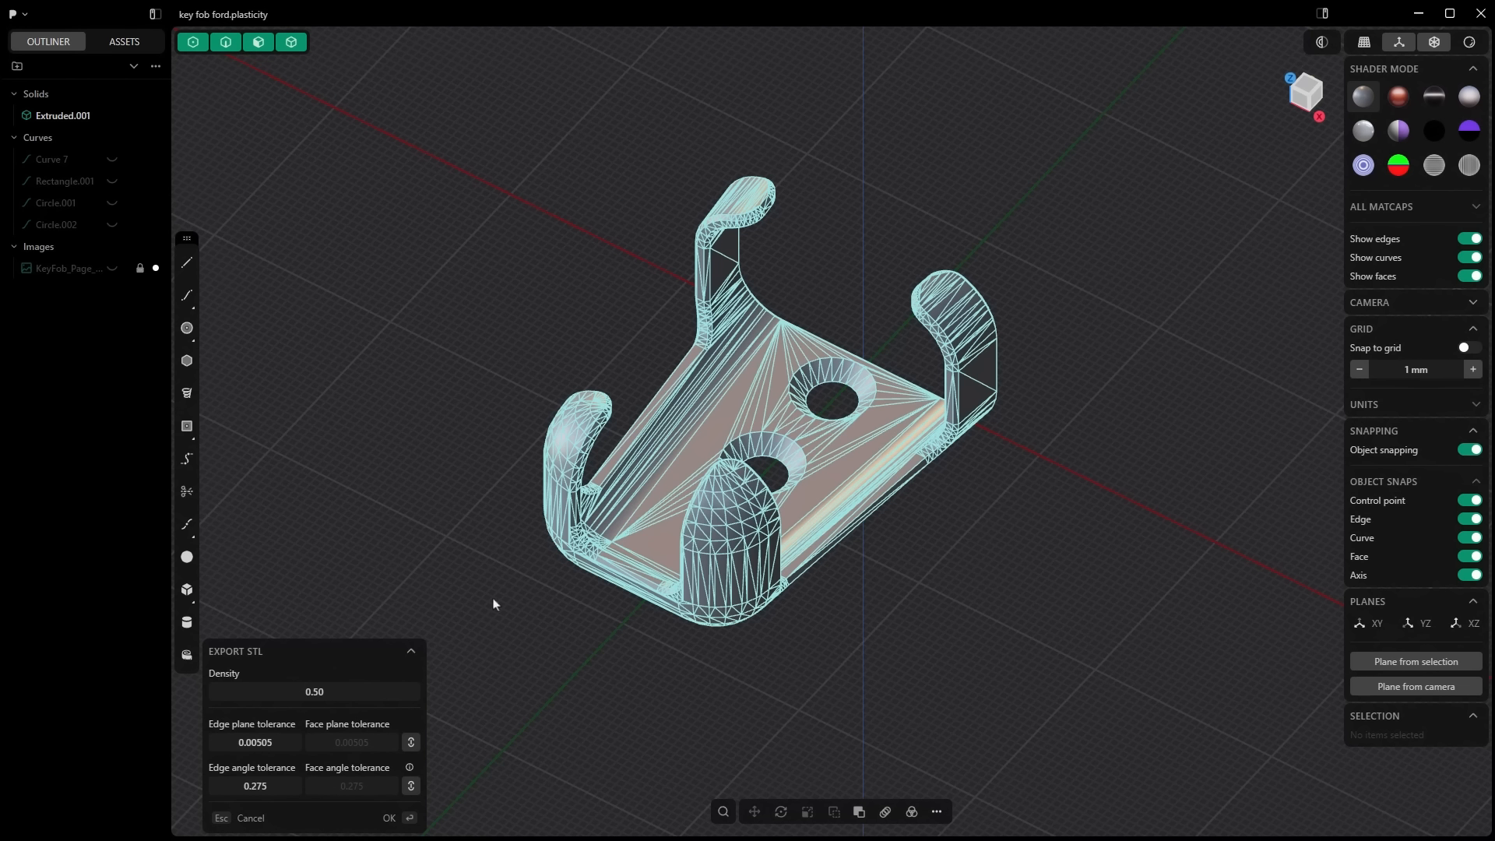
click(397, 817)
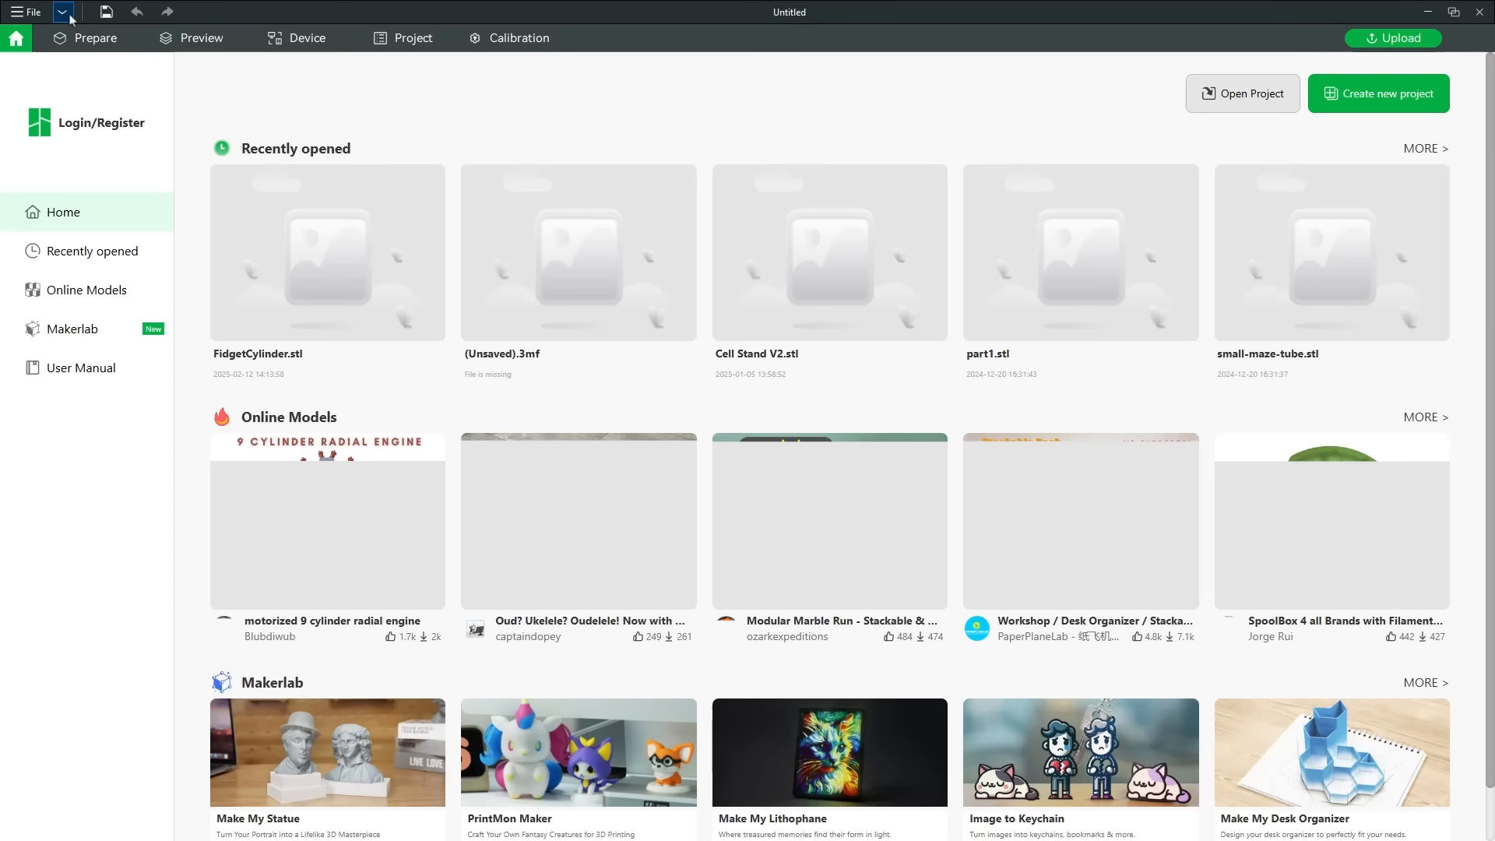
Step: Switch to Bambu Studio and import the exported key fob STL from the 01 Datasets folder onto the build plate
click(68, 14)
click(350, 154)
click(187, 271)
scroll(68, 178, up, 5)
click(66, 213)
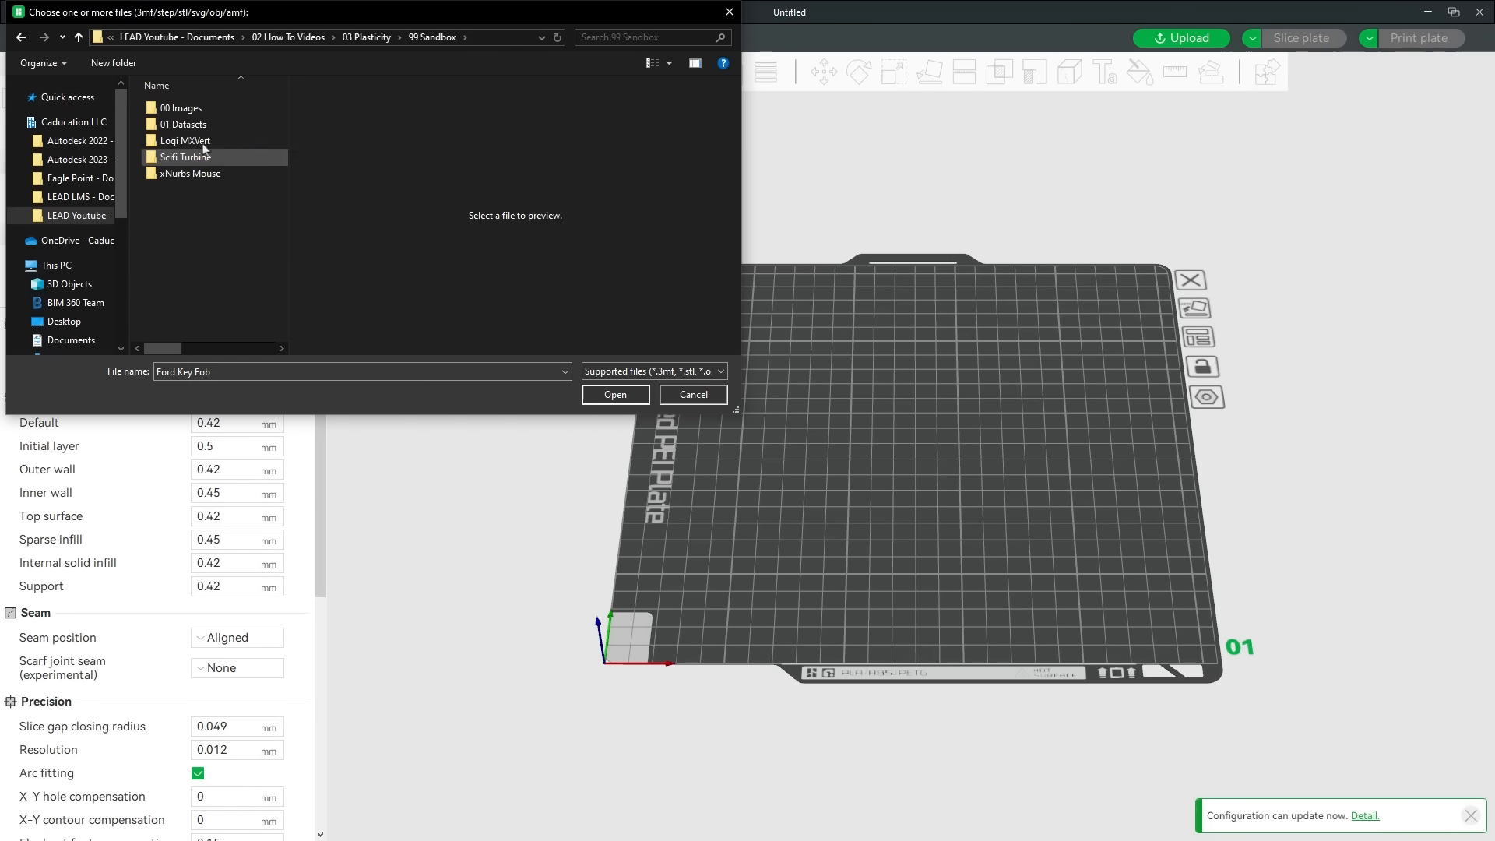
double_click(207, 154)
double_click(207, 125)
scroll(956, 446, up, 10)
drag(956, 445, 1027, 486)
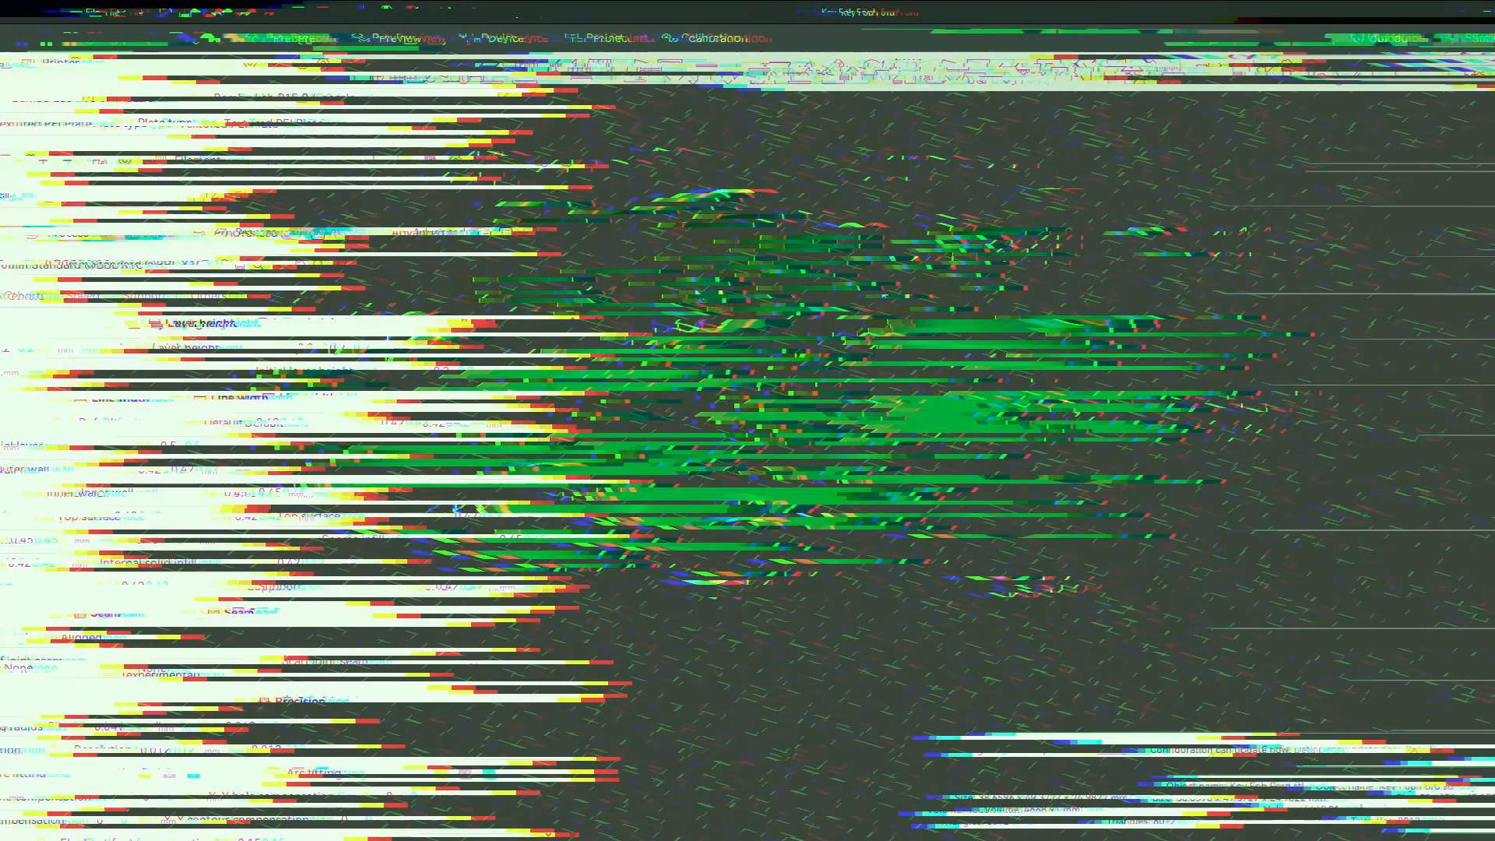